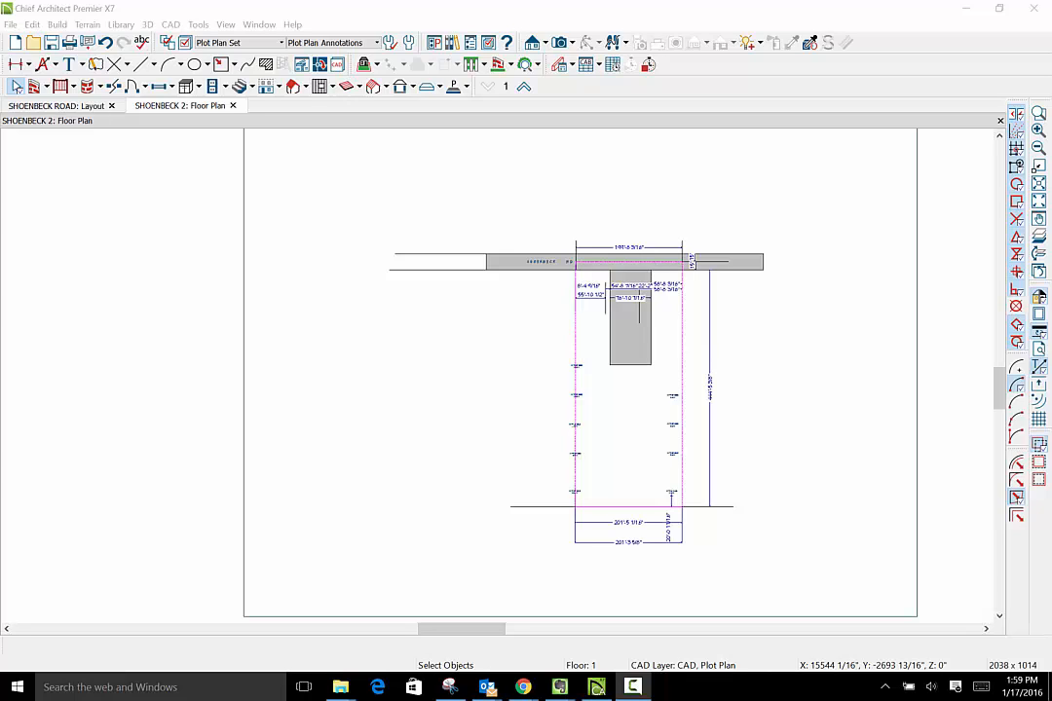
- Delete the short vertical dimension between the Lot 1 label and the rear property line
scroll(655, 370, "up", 2)
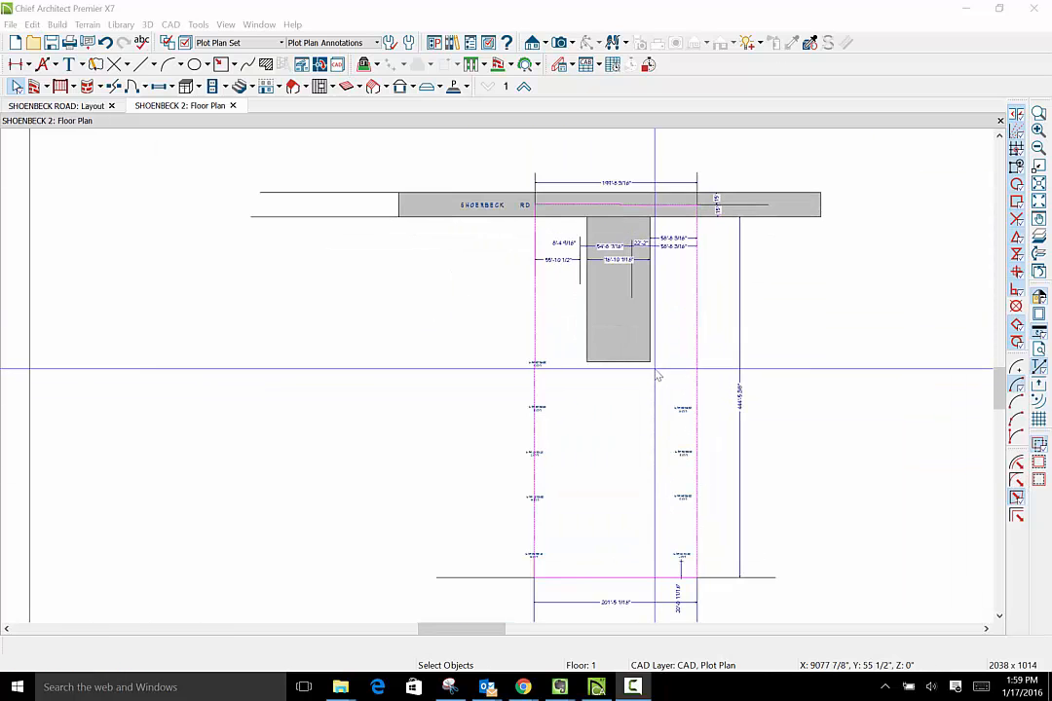
scroll(656, 370, "down", 2)
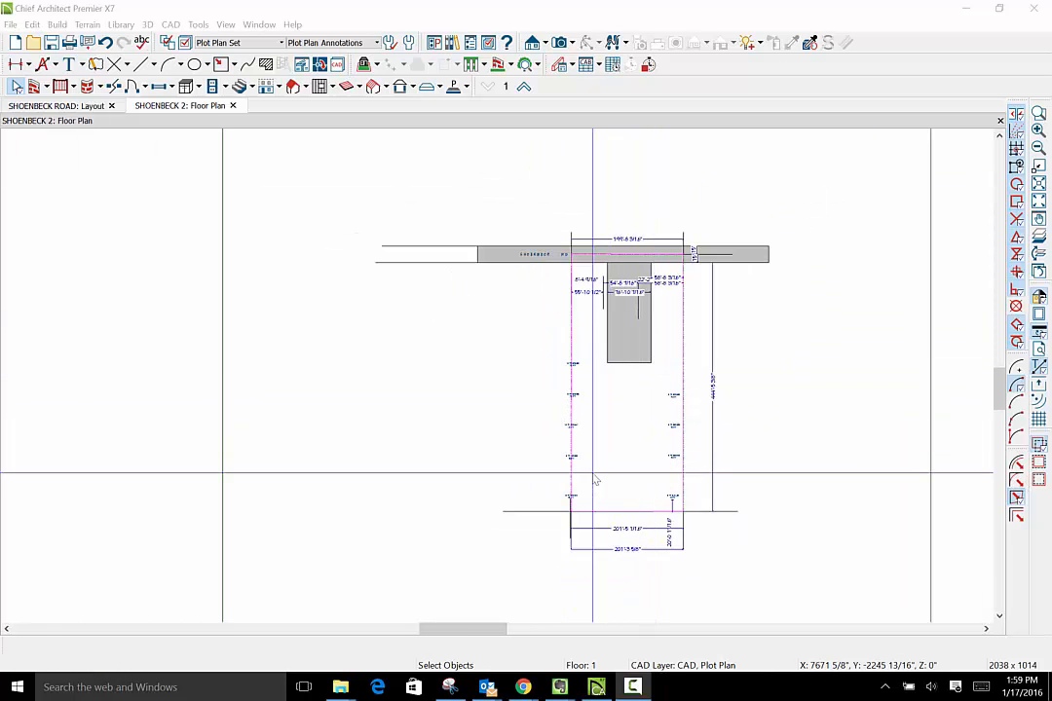
scroll(589, 472, "up", 3)
scroll(587, 466, "up", 3)
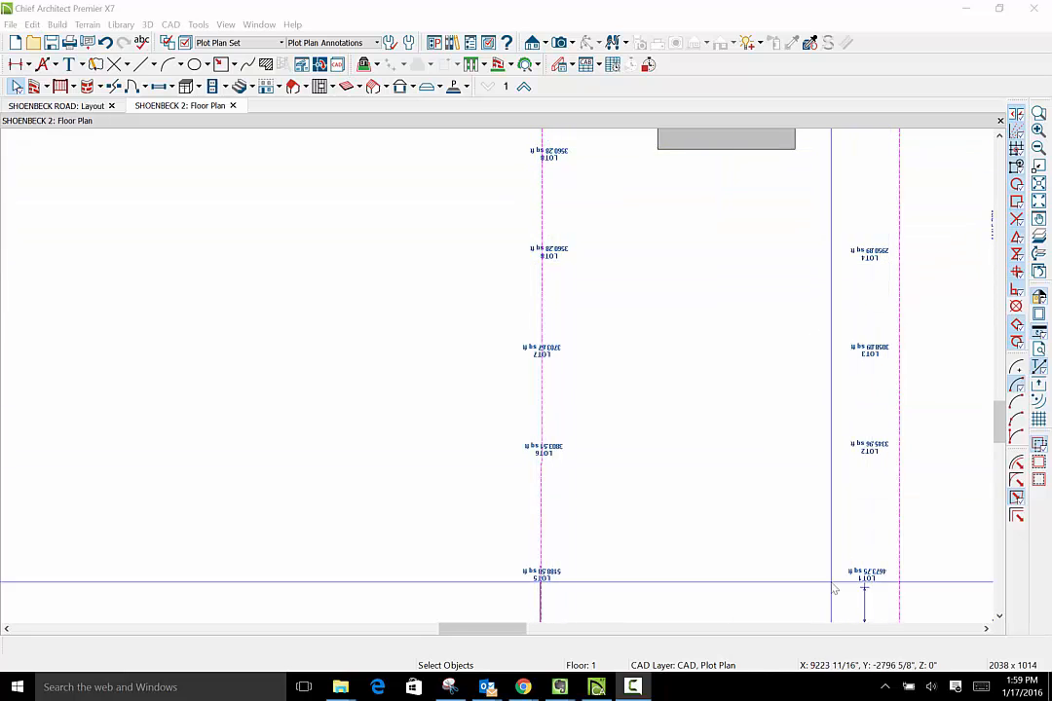
scroll(818, 558, "down", 2)
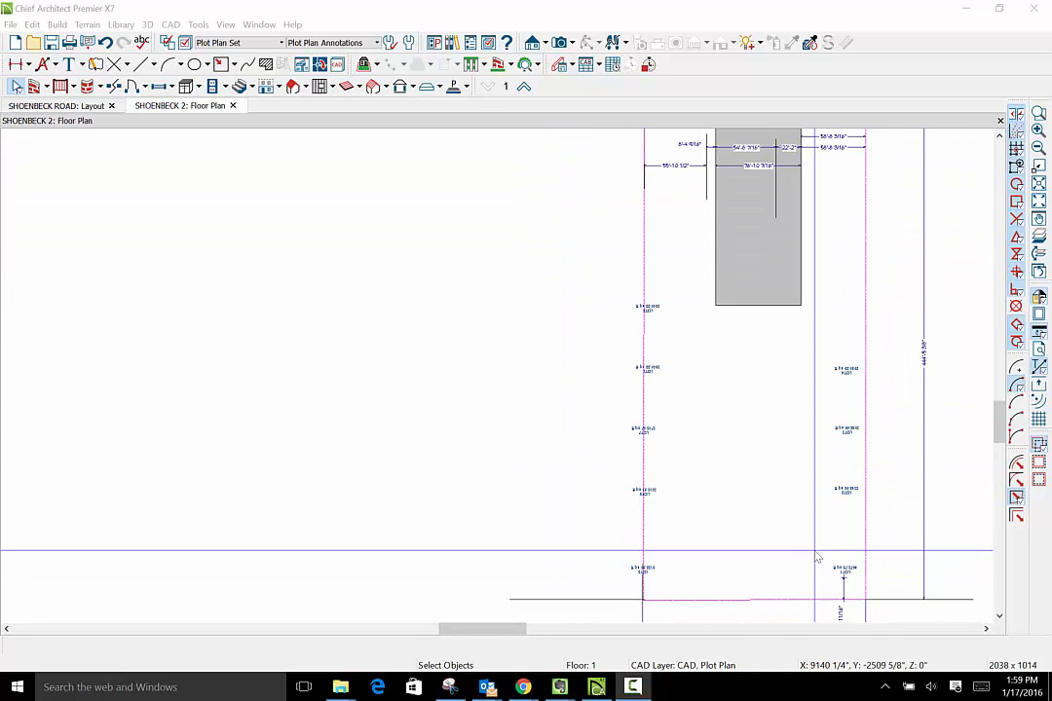
left_click(862, 585)
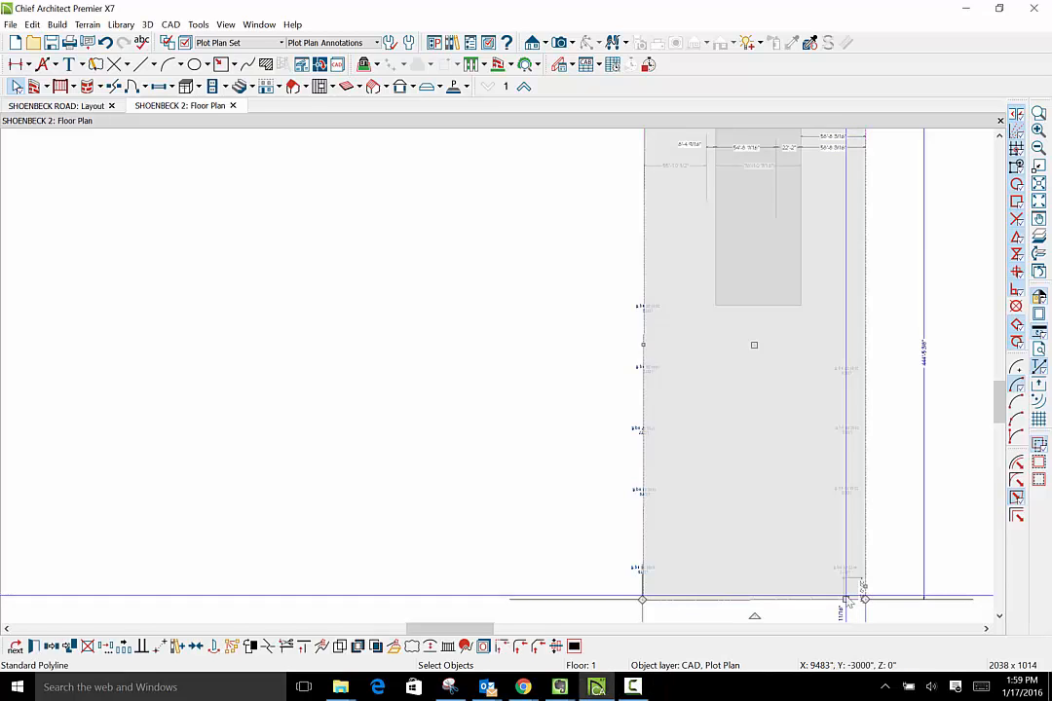
left_click(840, 601)
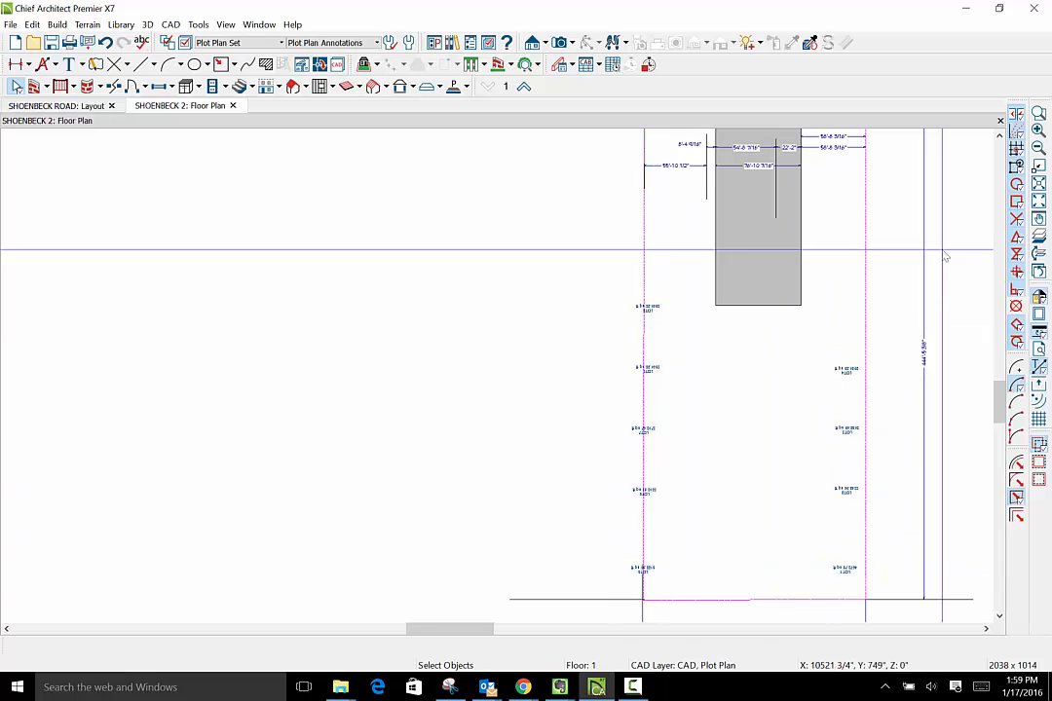
- Examine the frontage width dimension along Shoenbeck Rd and the dimensions around the grey access strip
scroll(758, 487, "down", 3)
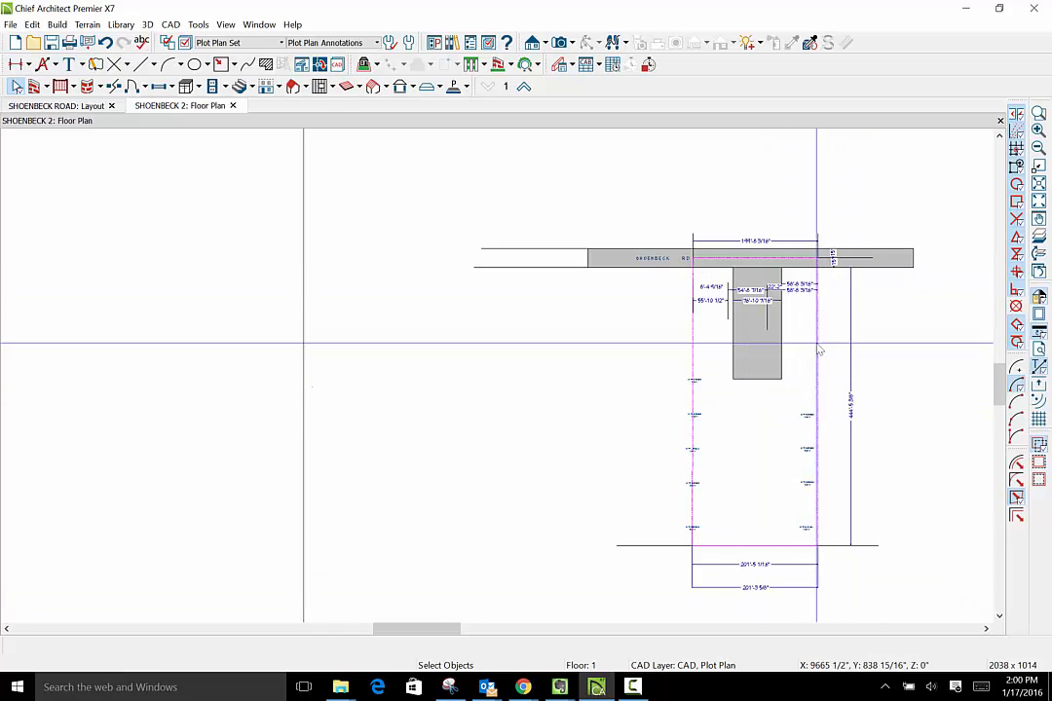
scroll(772, 354, "up", 5)
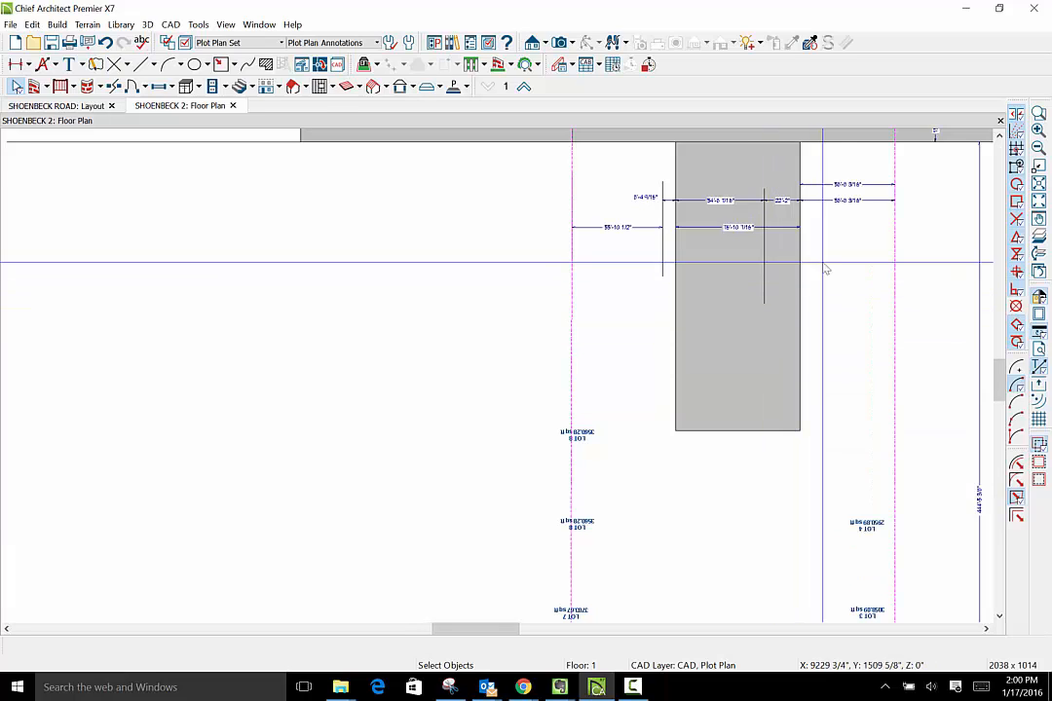
left_click(998, 139)
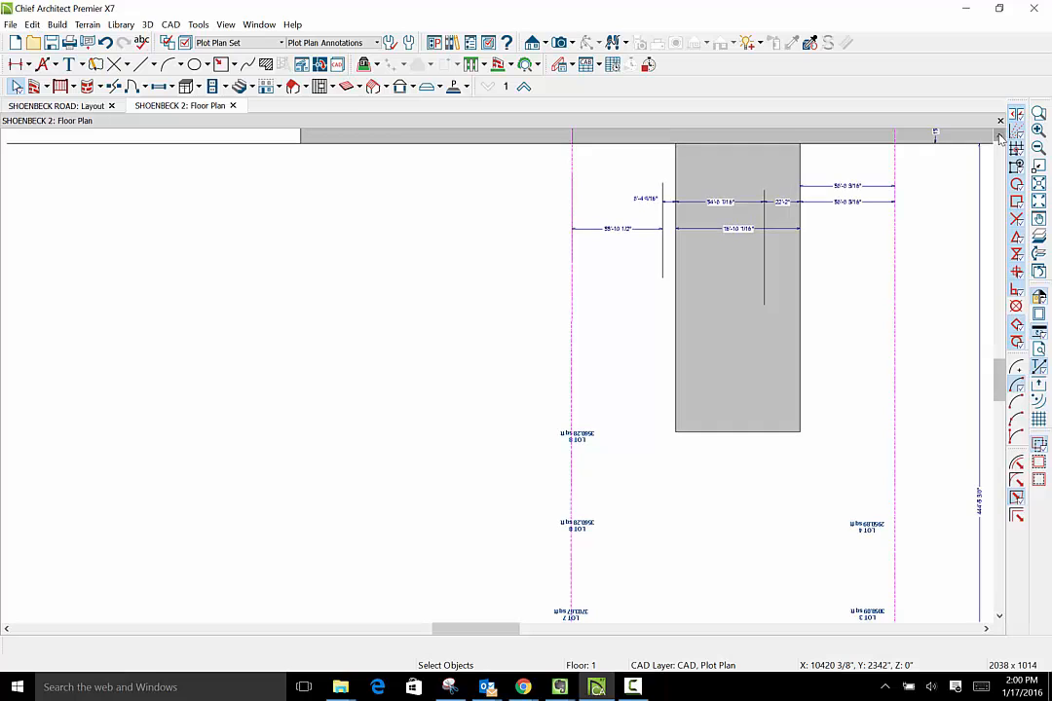
left_click(998, 140)
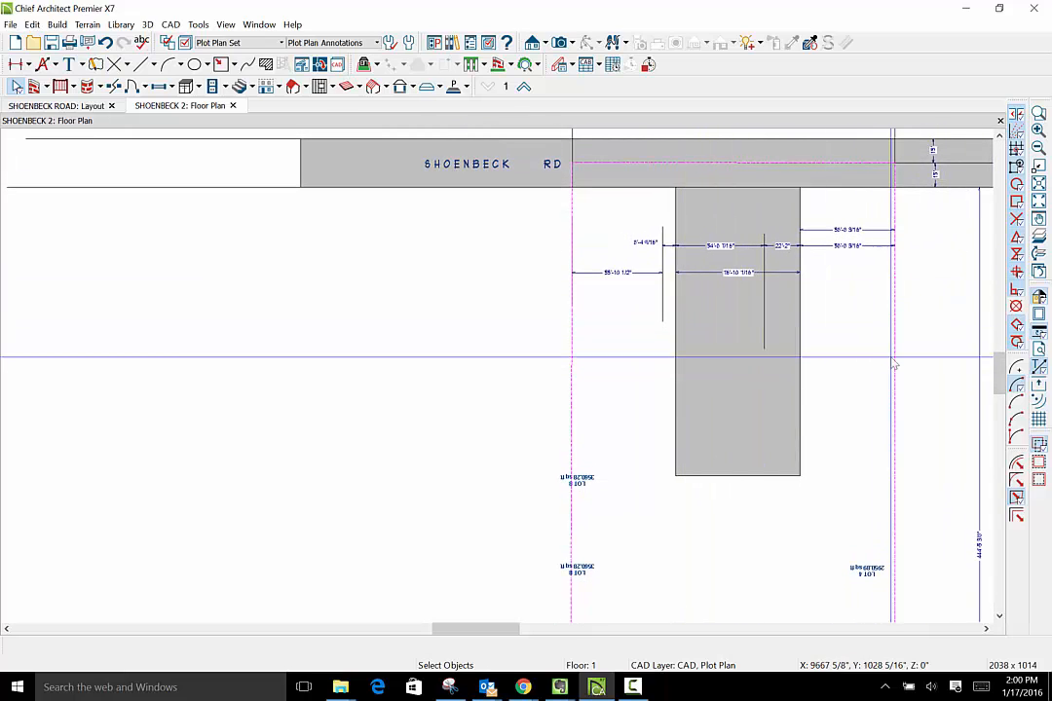
scroll(894, 367, "down", 1)
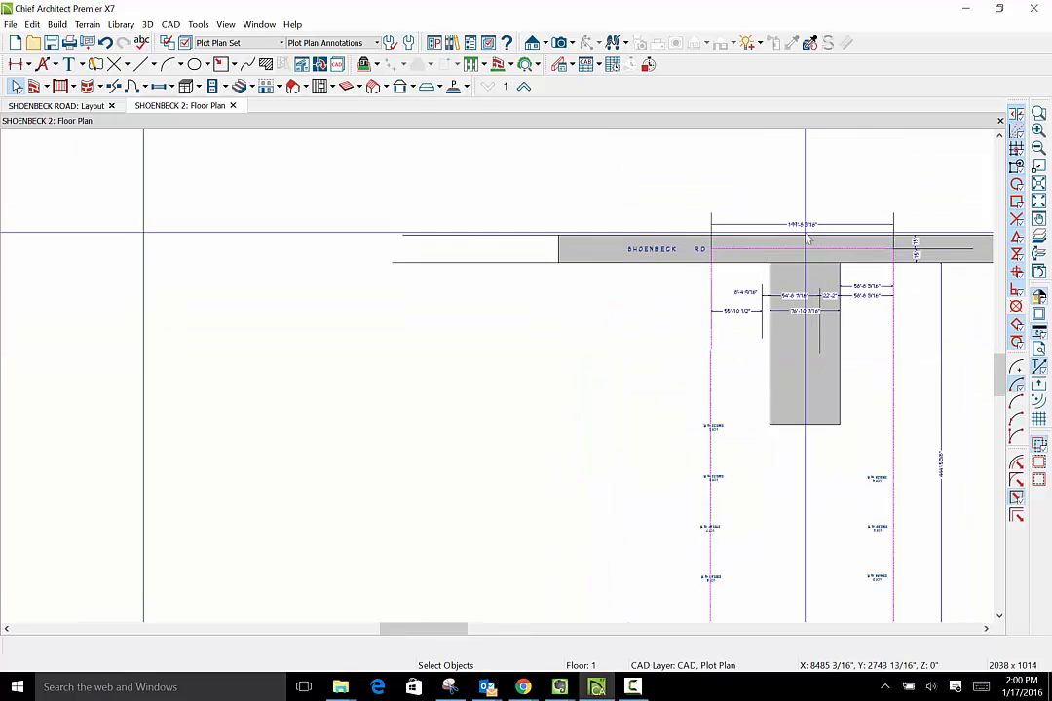
scroll(804, 229, "up", 1)
scroll(804, 231, "up", 1)
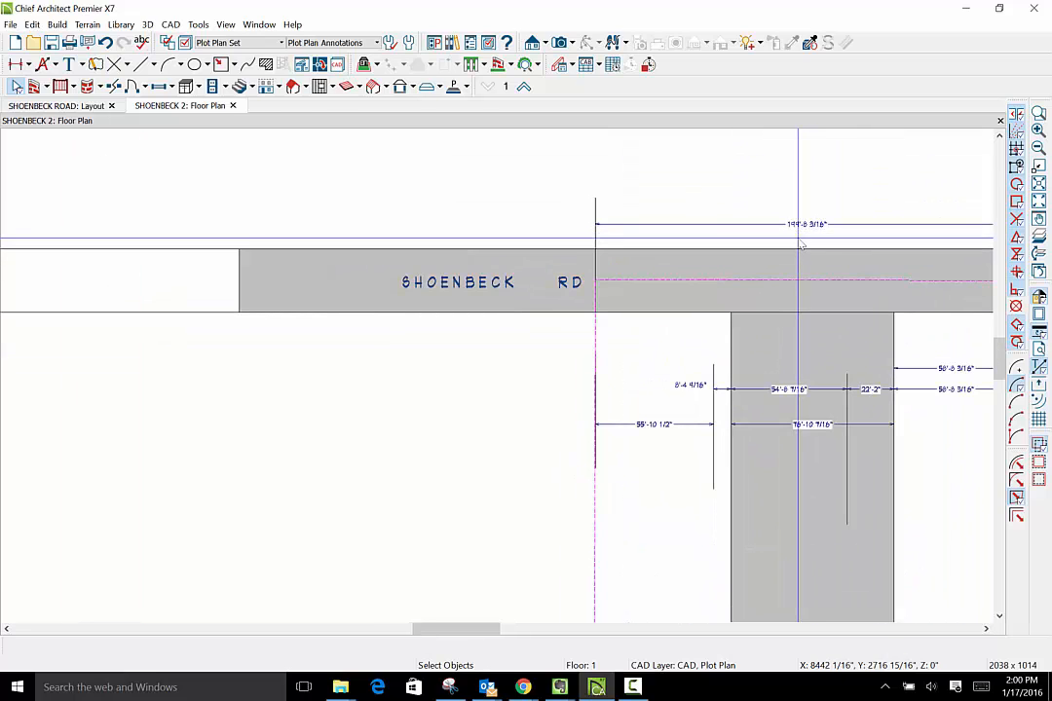
scroll(867, 370, "down", 3)
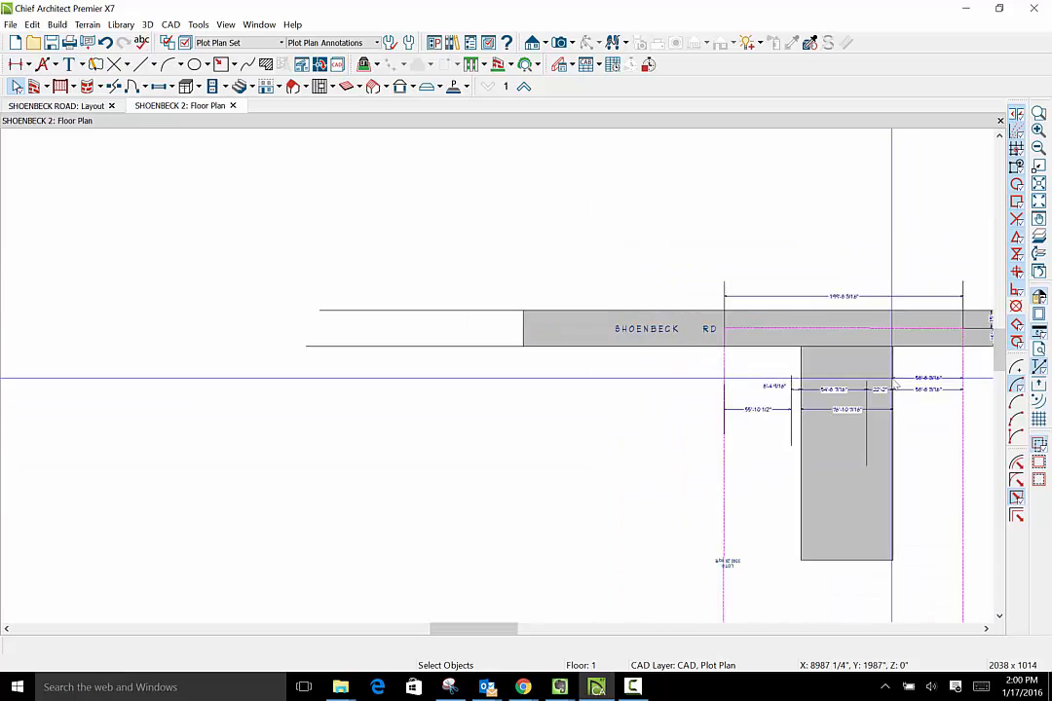
- Move the lower of the two rear-width dimension lines up inside the lot boundary
left_click(999, 618)
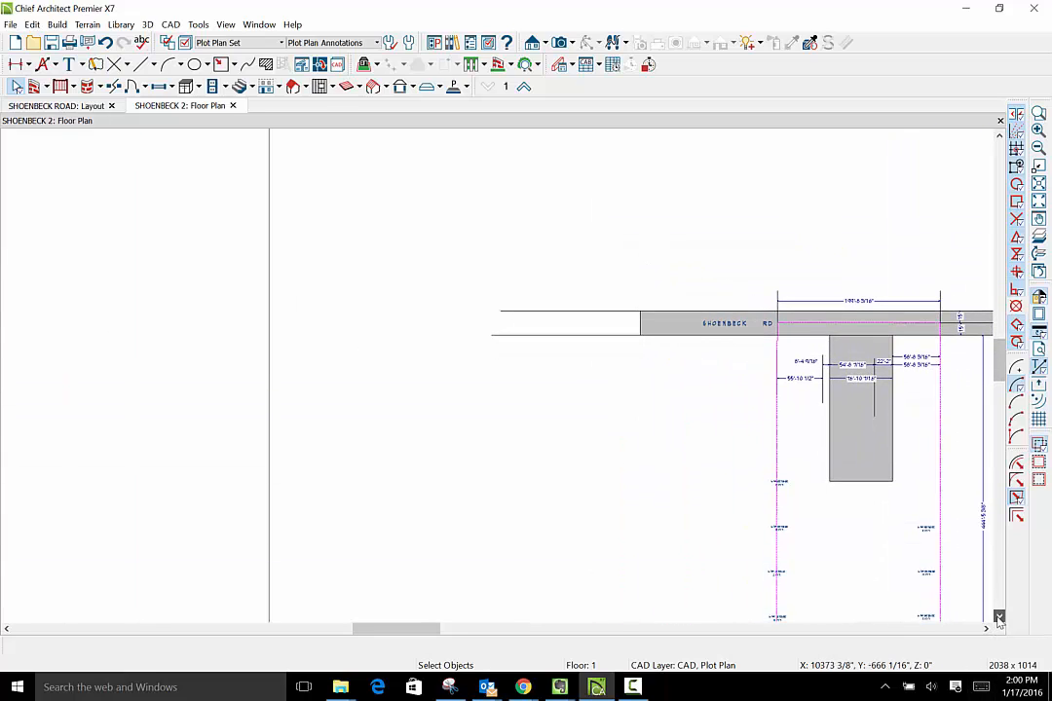
left_click_drag(1003, 380, 1012, 428)
scroll(836, 577, "up", 5)
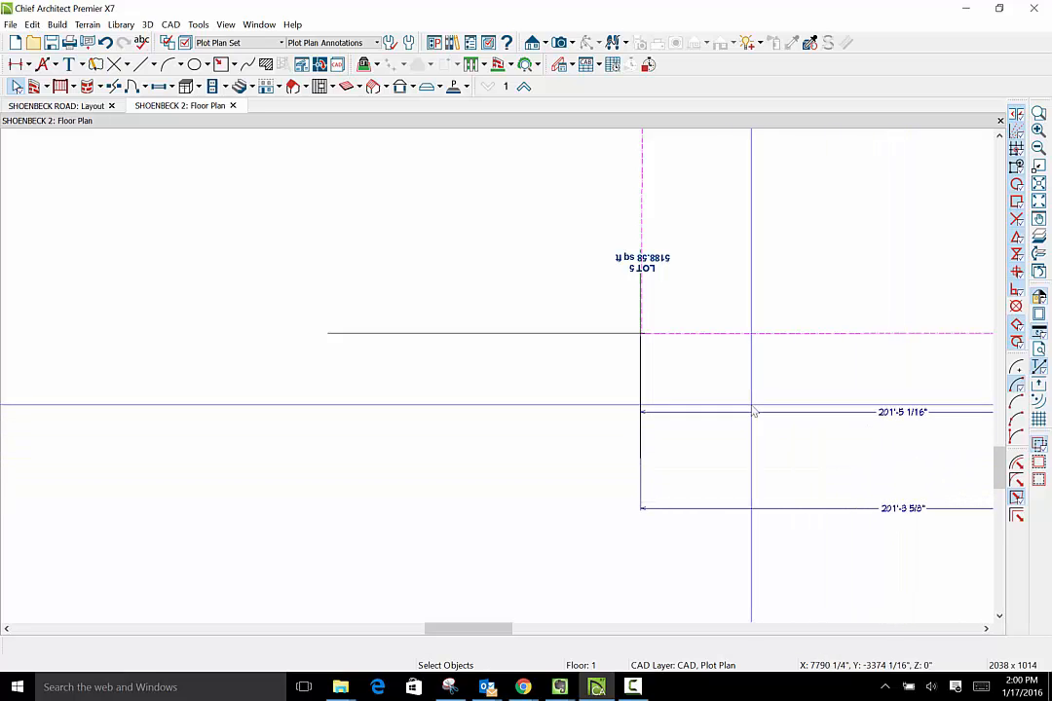
scroll(645, 372, "up", 5)
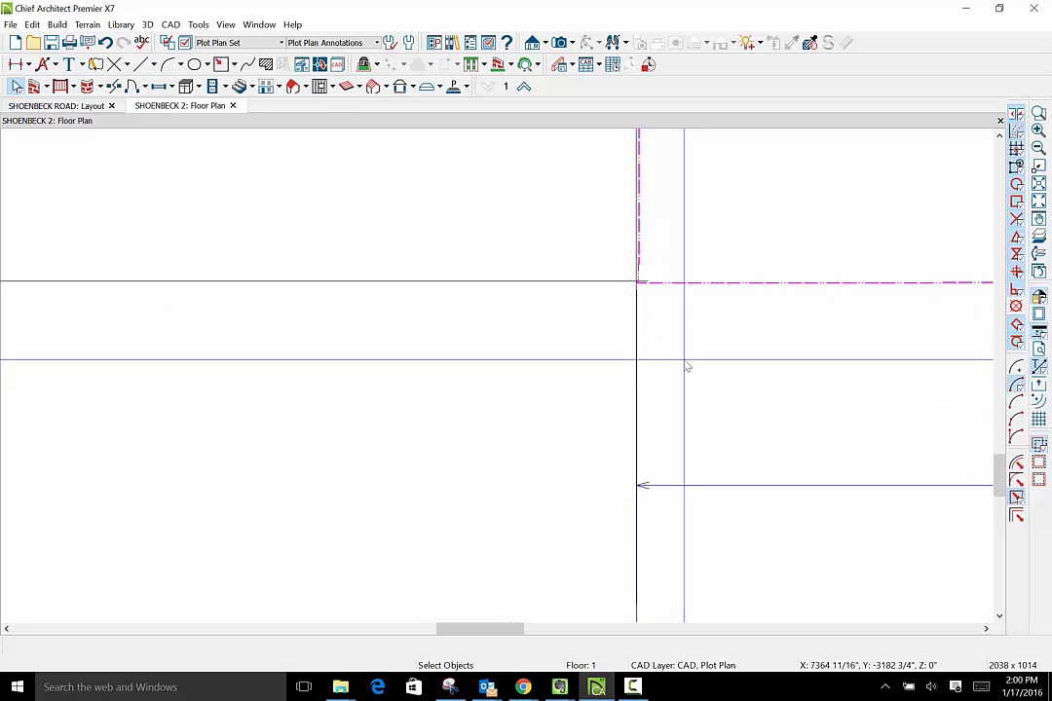
scroll(687, 367, "down", 5)
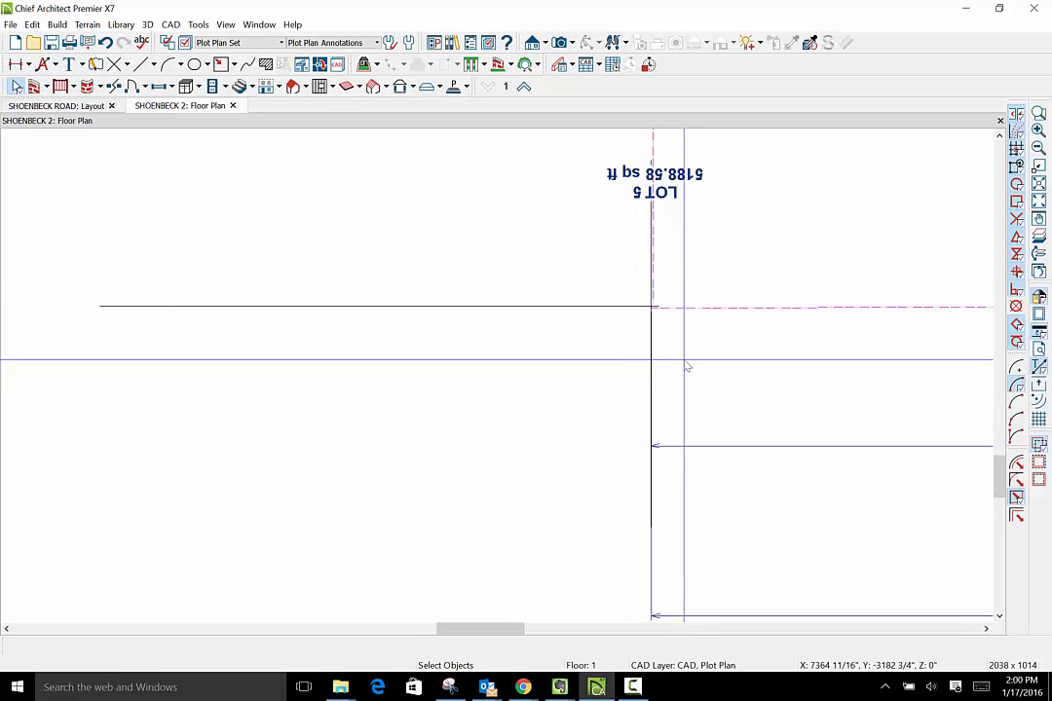
scroll(686, 371, "down", 2)
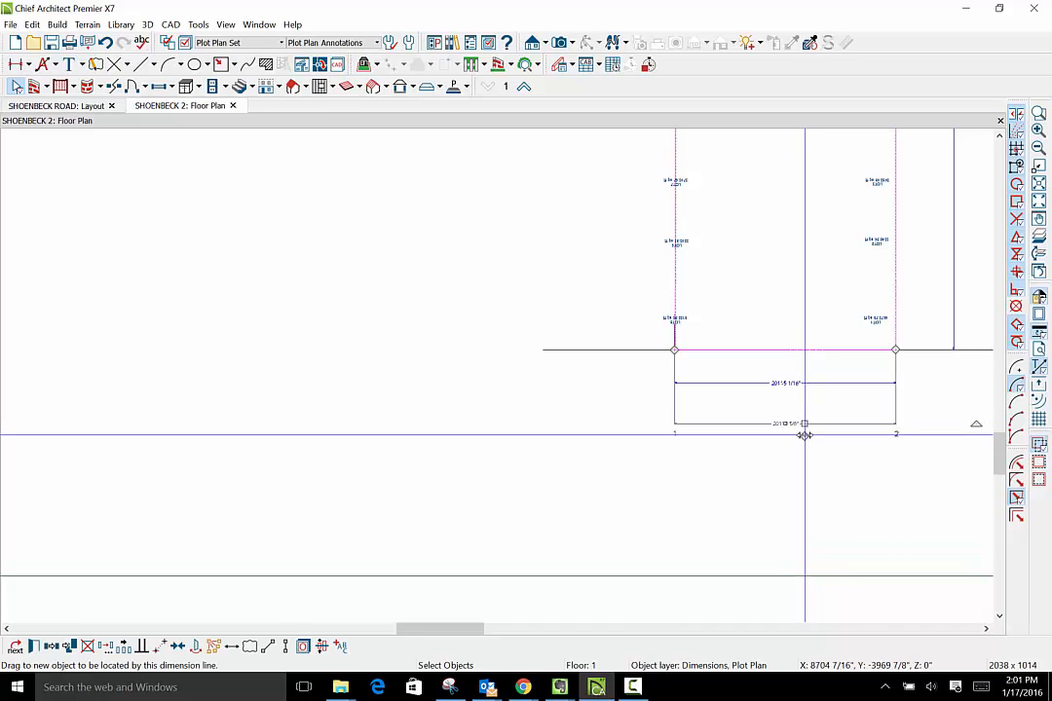
left_click_drag(805, 424, 804, 272)
- Straighten the kinked property boundary corner near Lot 5 by moving its short diagonal edge onto the intersection of the black lines
scroll(804, 455, "up", 1)
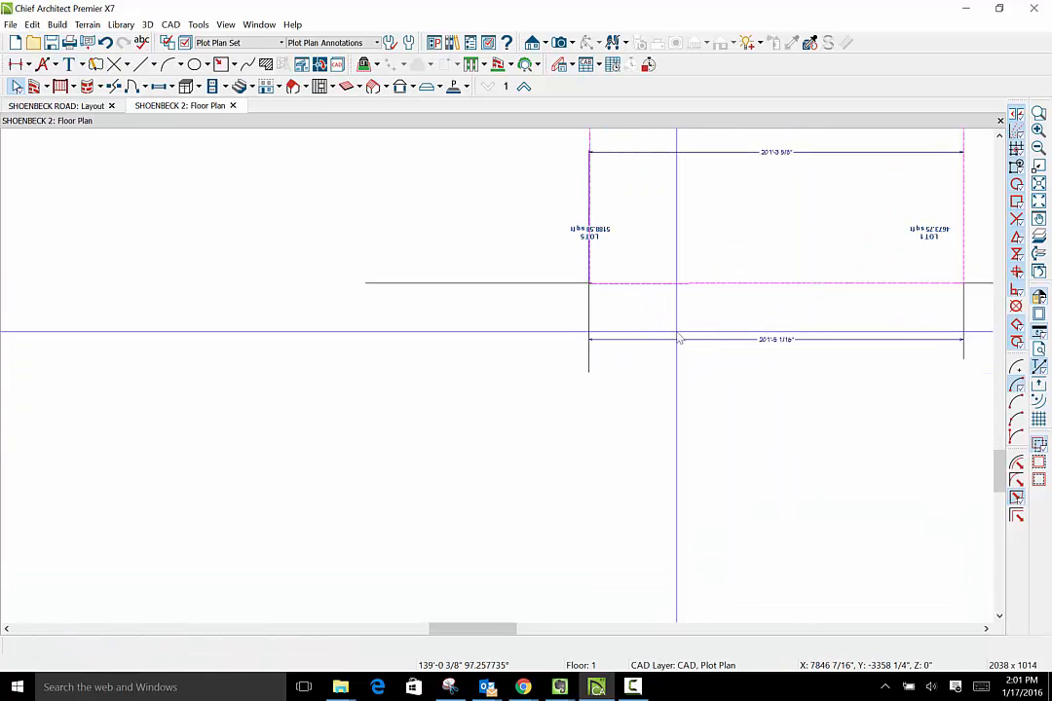
scroll(580, 290, "up", 3)
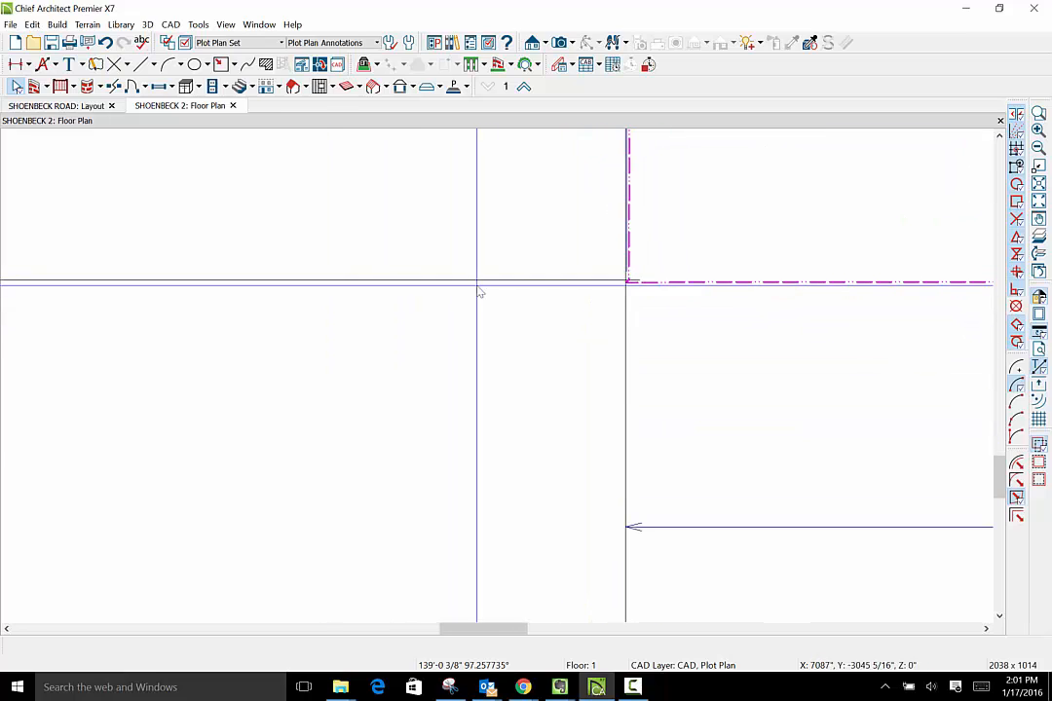
scroll(521, 277, "up", 3)
scroll(694, 322, "up", 1)
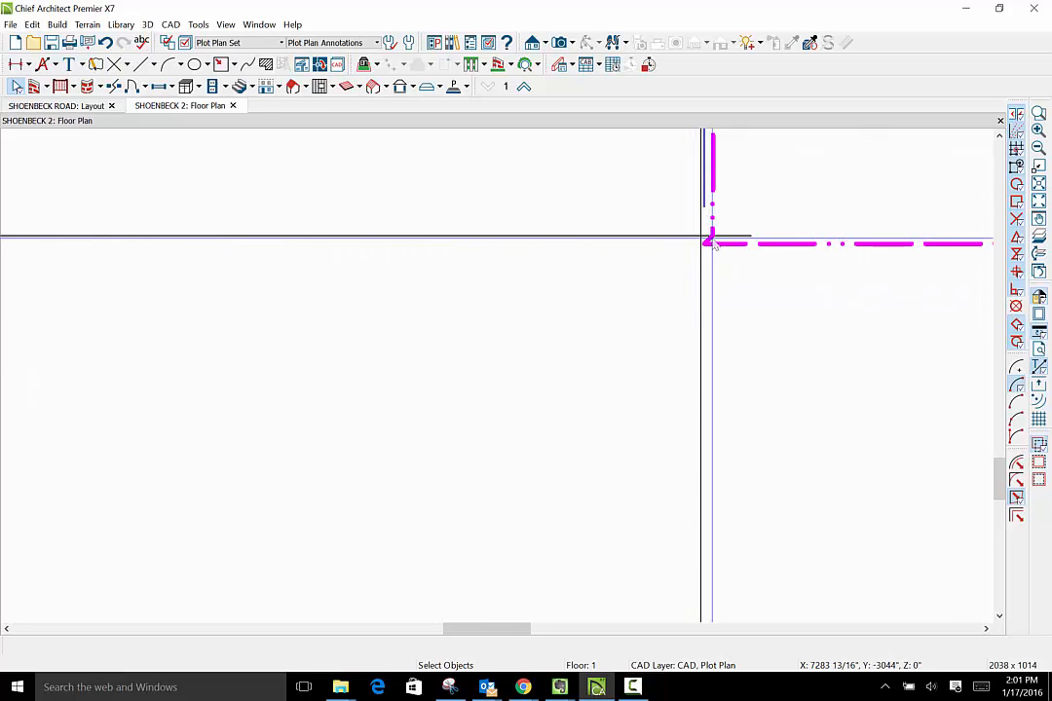
scroll(708, 341, "down", 2)
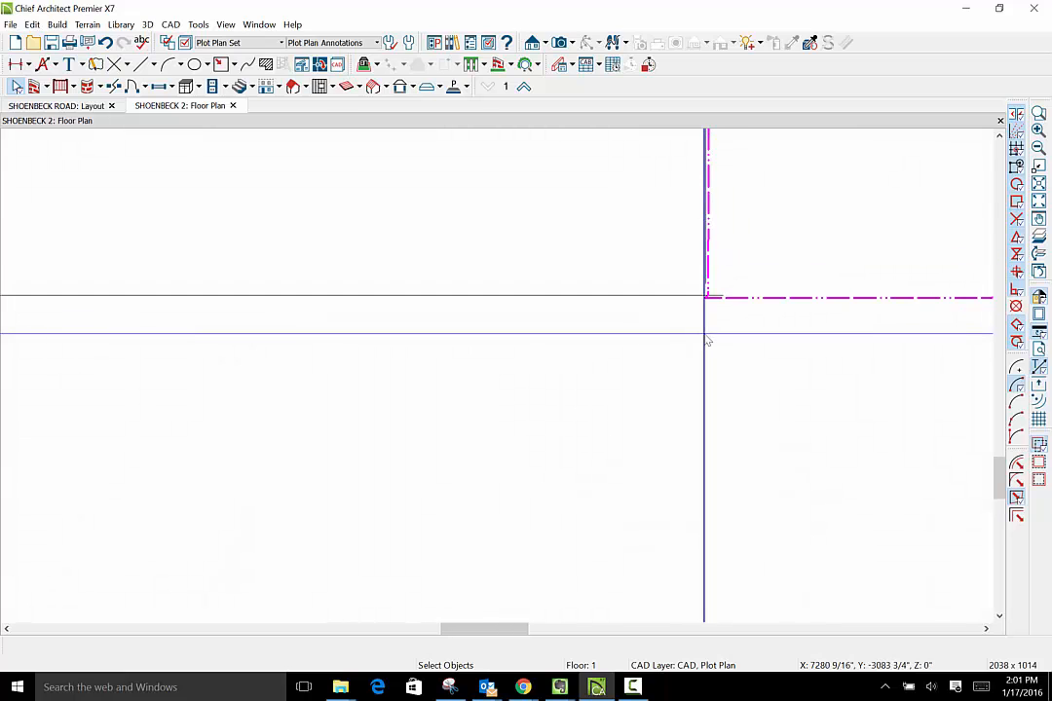
scroll(708, 332, "up", 3)
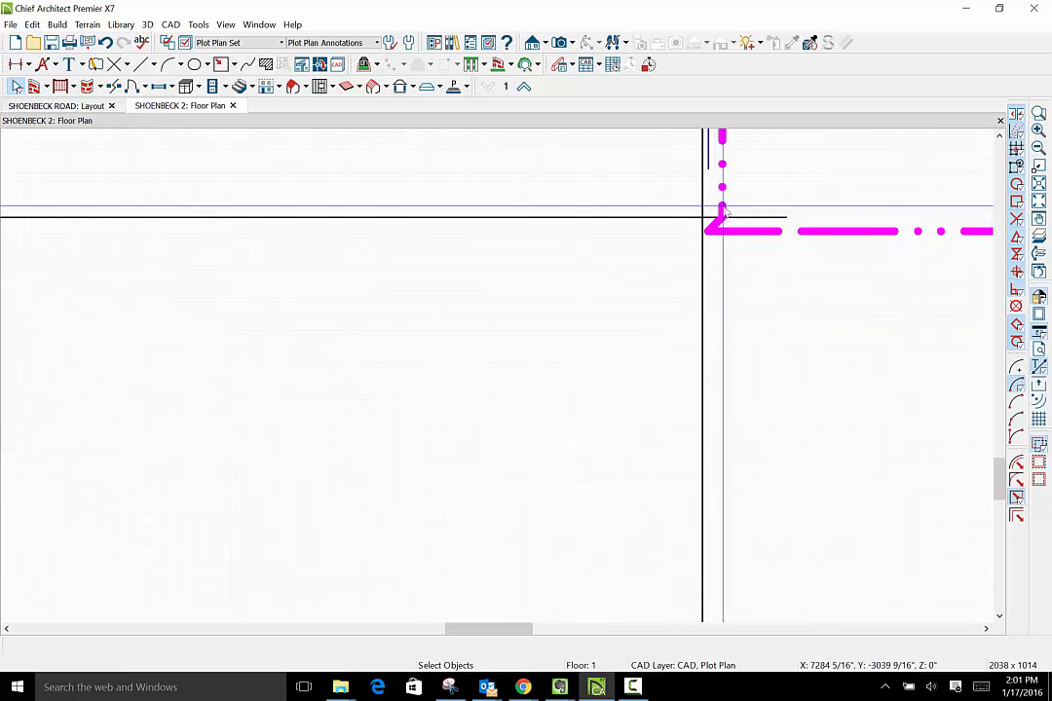
left_click(722, 209)
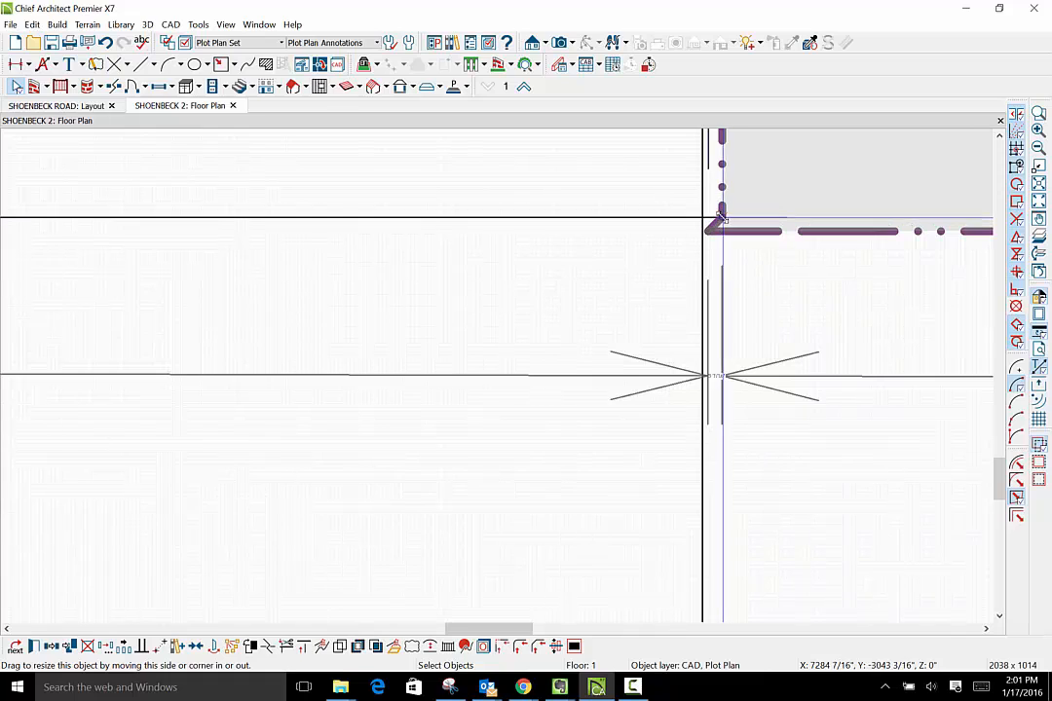
mouse_move(722, 216)
left_mouse_down()
mouse_move(704, 210)
mouse_move(716, 217)
left_mouse_up()
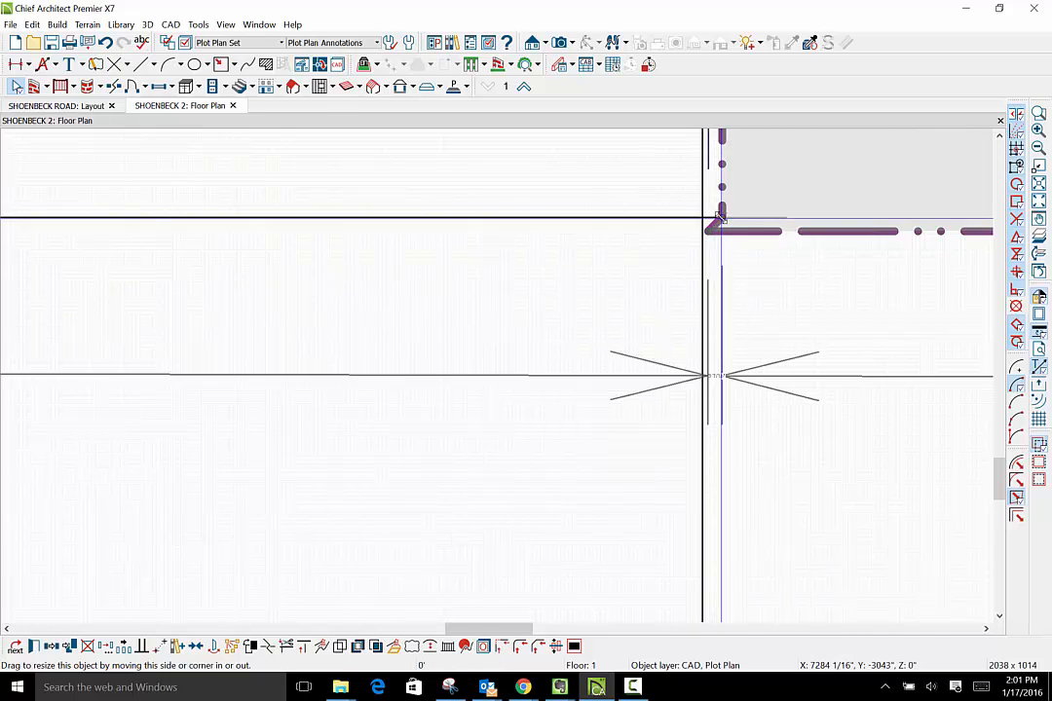
left_click(721, 219)
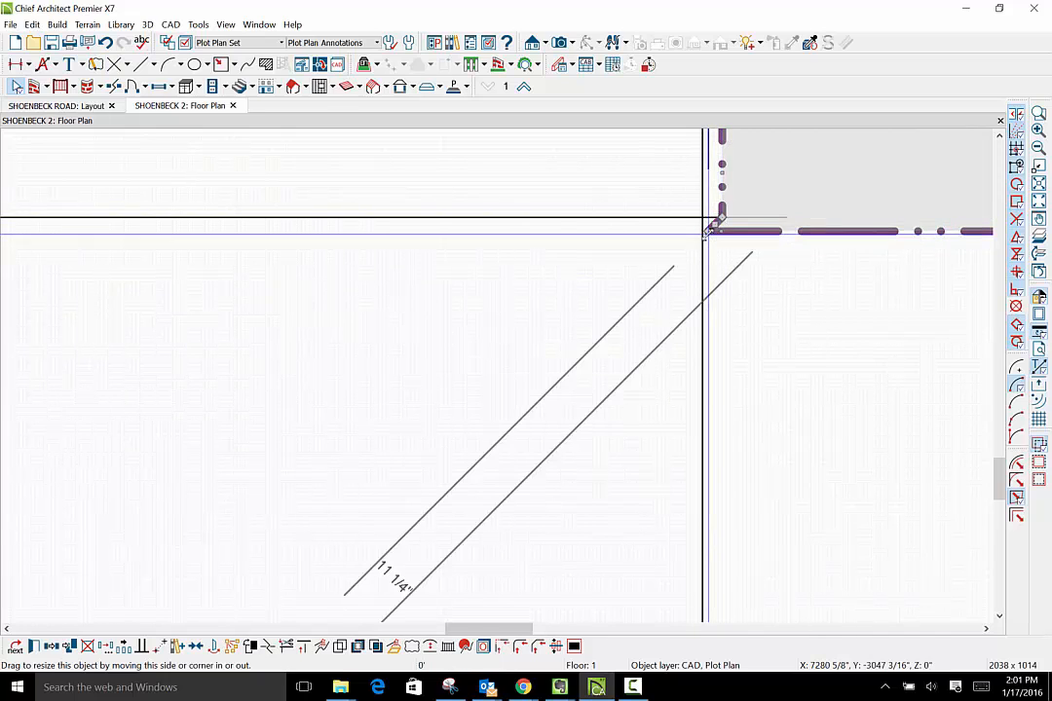
mouse_move(712, 225)
left_mouse_down()
mouse_move(722, 217)
mouse_move(704, 218)
left_mouse_up()
scroll(646, 357, "down", 3)
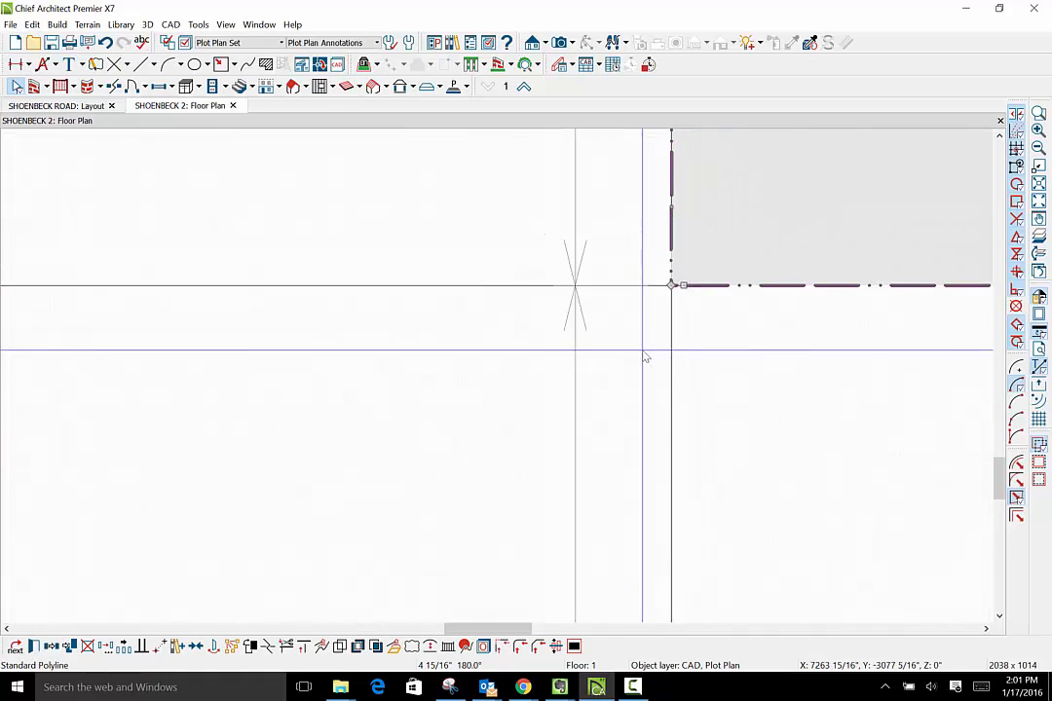
scroll(643, 360, "down", 5)
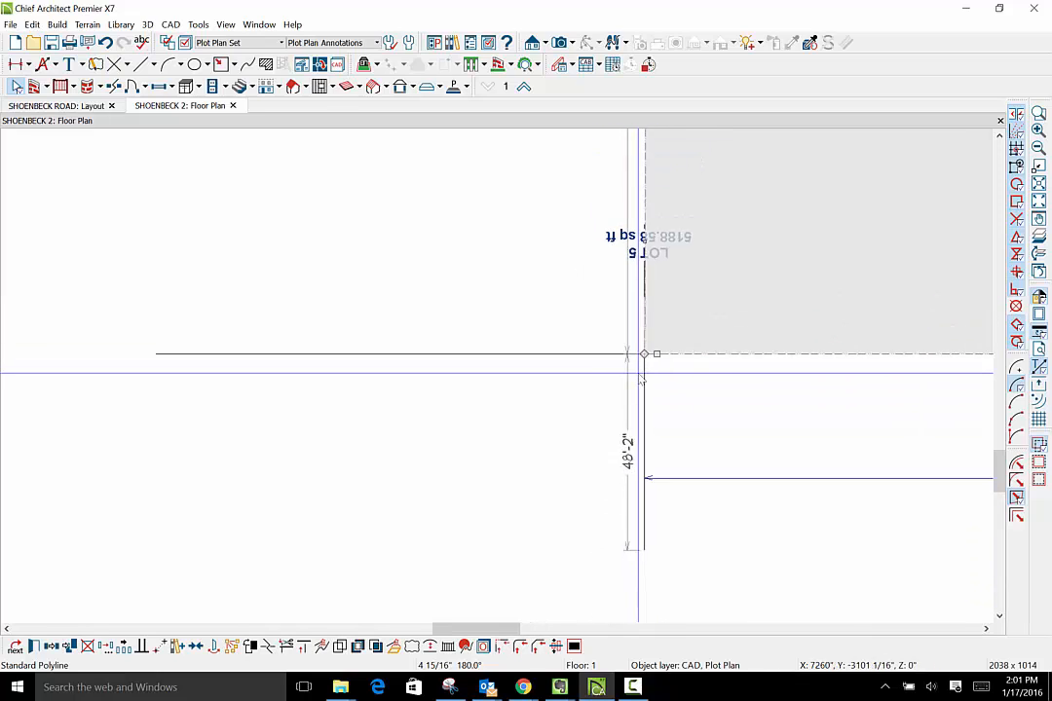
scroll(641, 380, "down", 5)
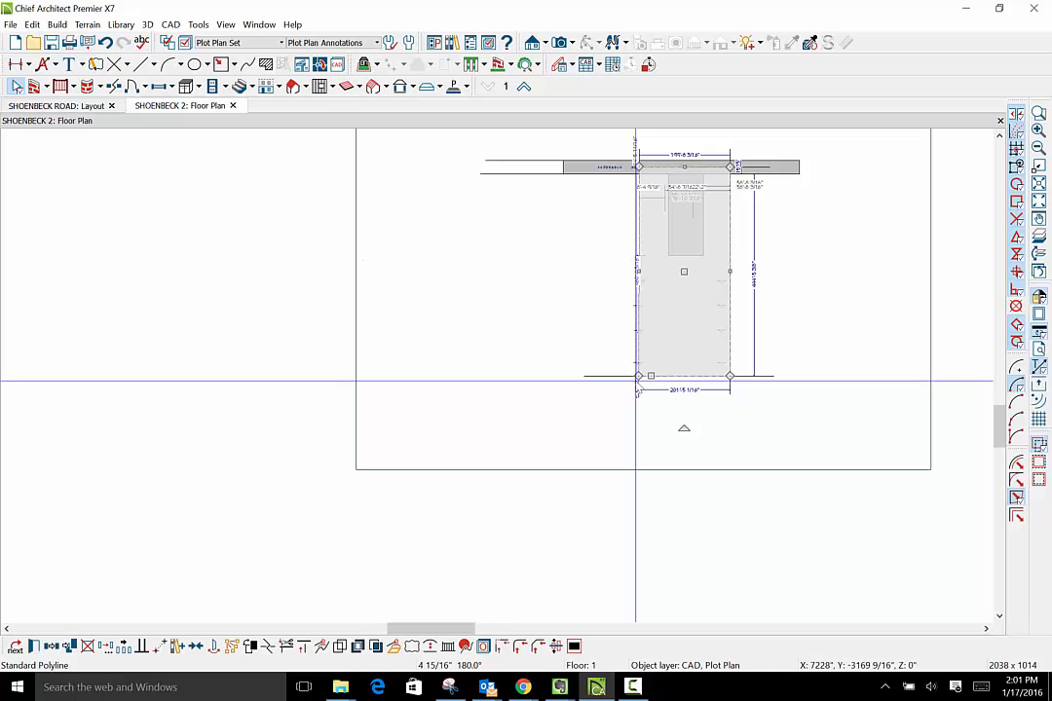
left_click(619, 246)
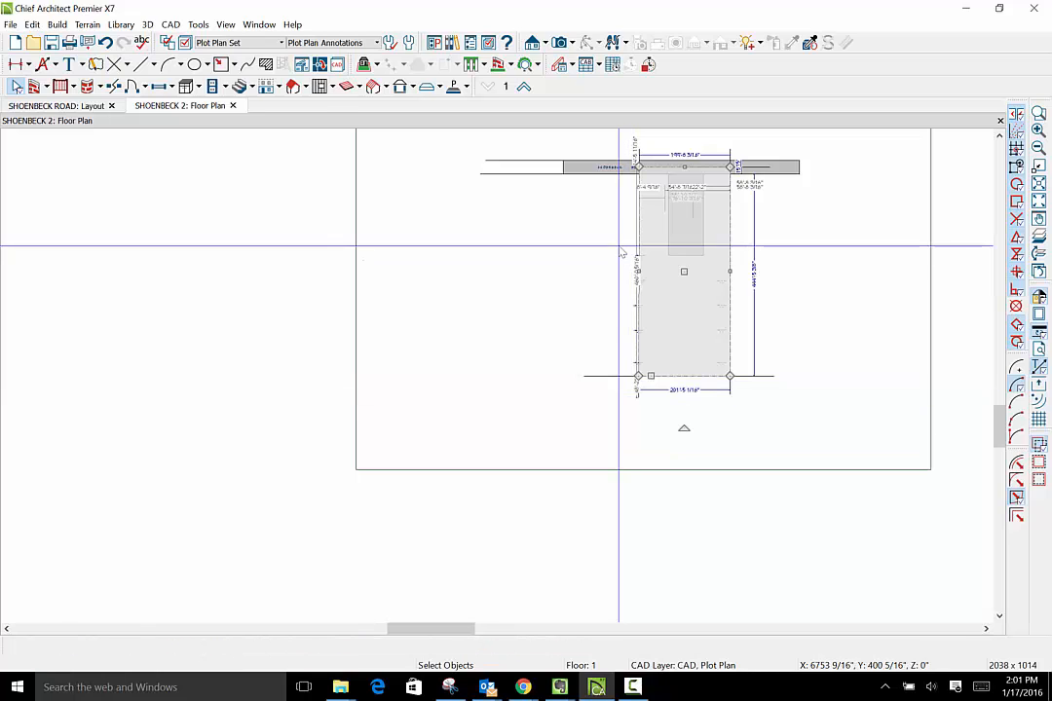
- Compare the Shoenbeck Rd frontage width dimension with the rear-width dimension and check the corrected corner near Lot 5
scroll(669, 179, "up", 6)
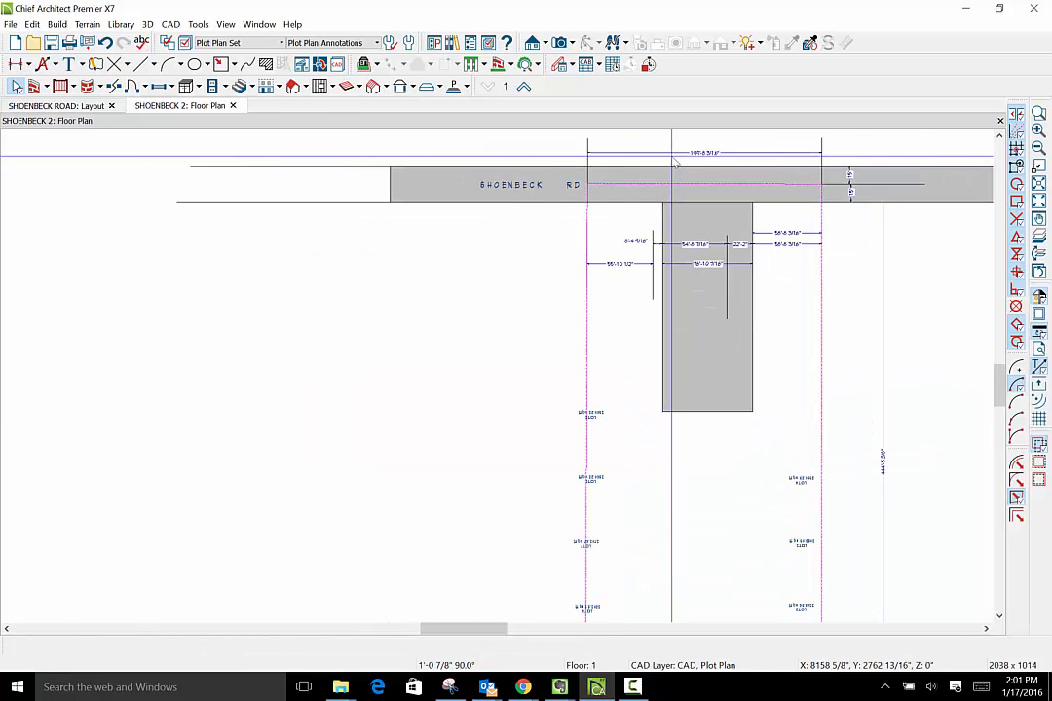
scroll(720, 153, "down", 7)
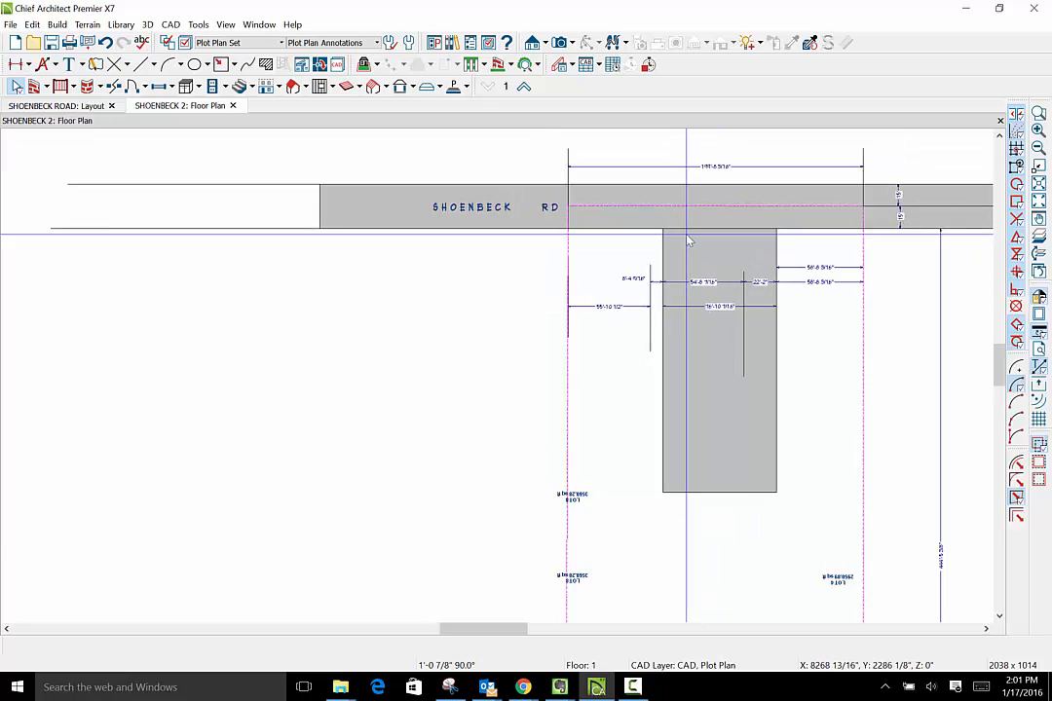
scroll(688, 551, "up", 6)
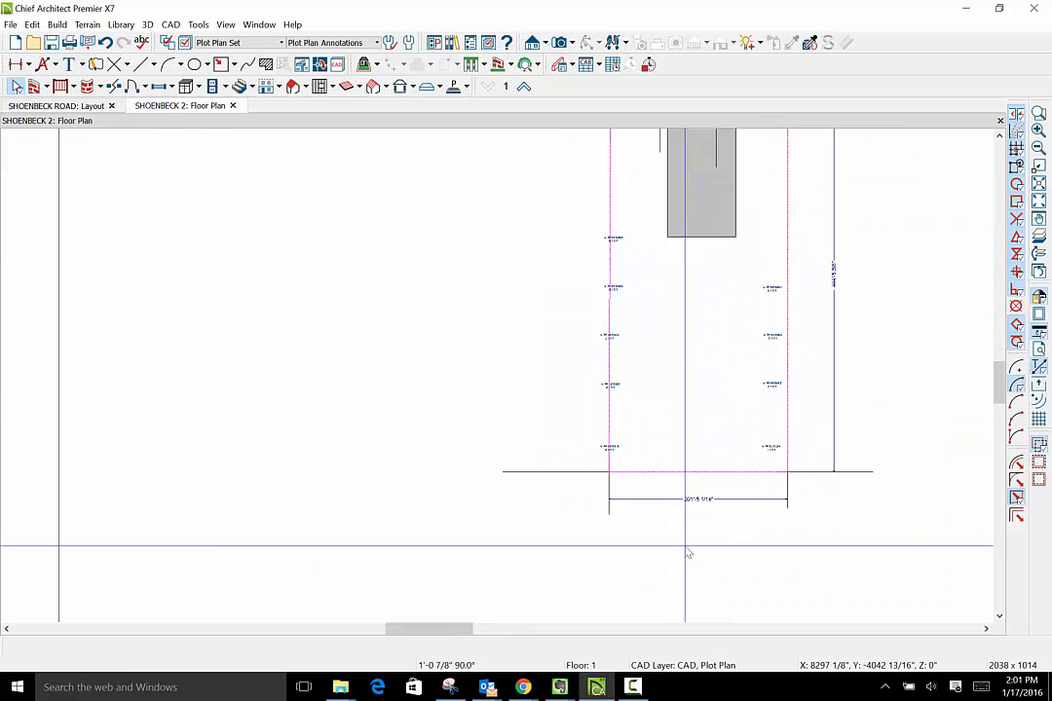
scroll(684, 505, "up", 2)
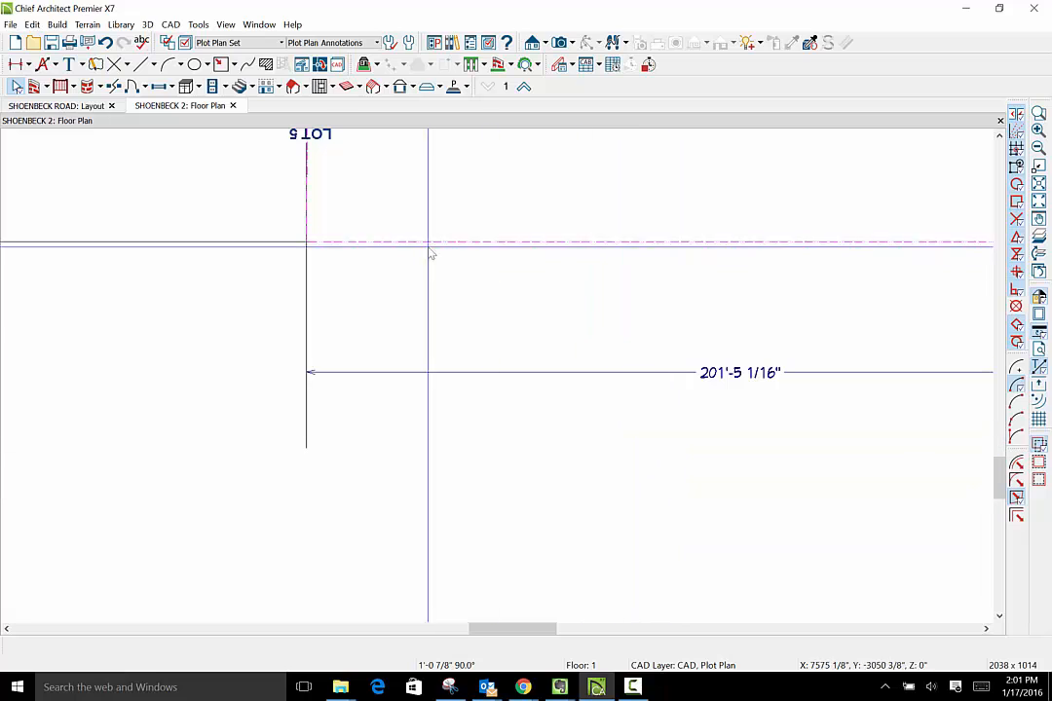
scroll(538, 571, "down", 3)
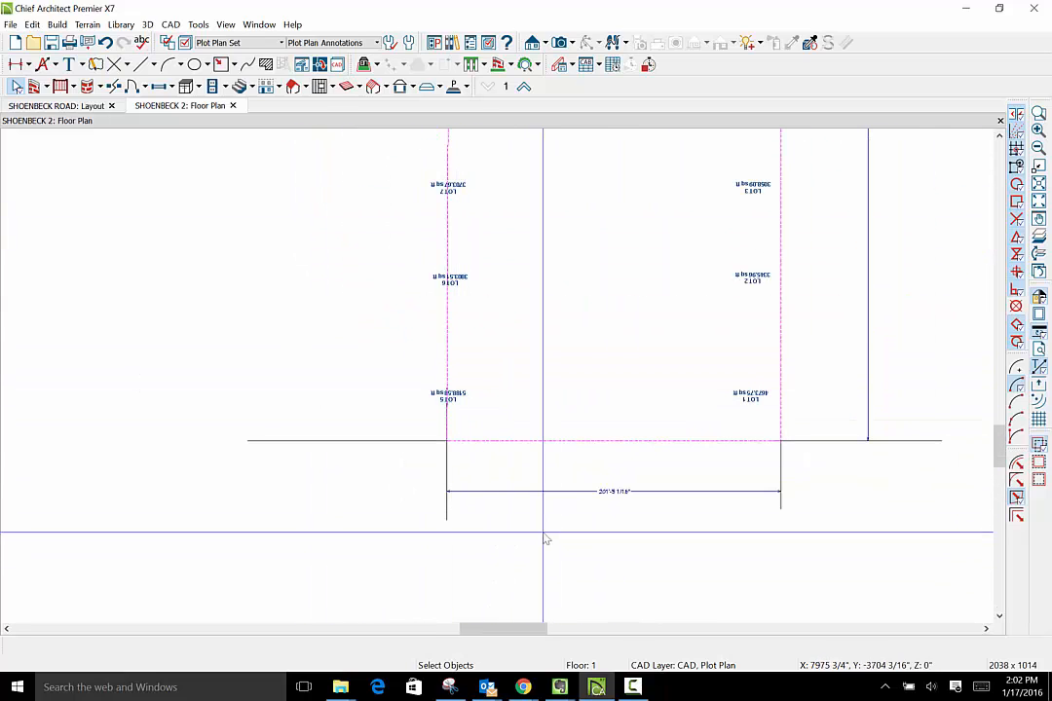
- Examine the corrected corner near Lot 5 and select the property boundary to check its overall outline
scroll(454, 451, "up", 3)
scroll(454, 445, "up", 2)
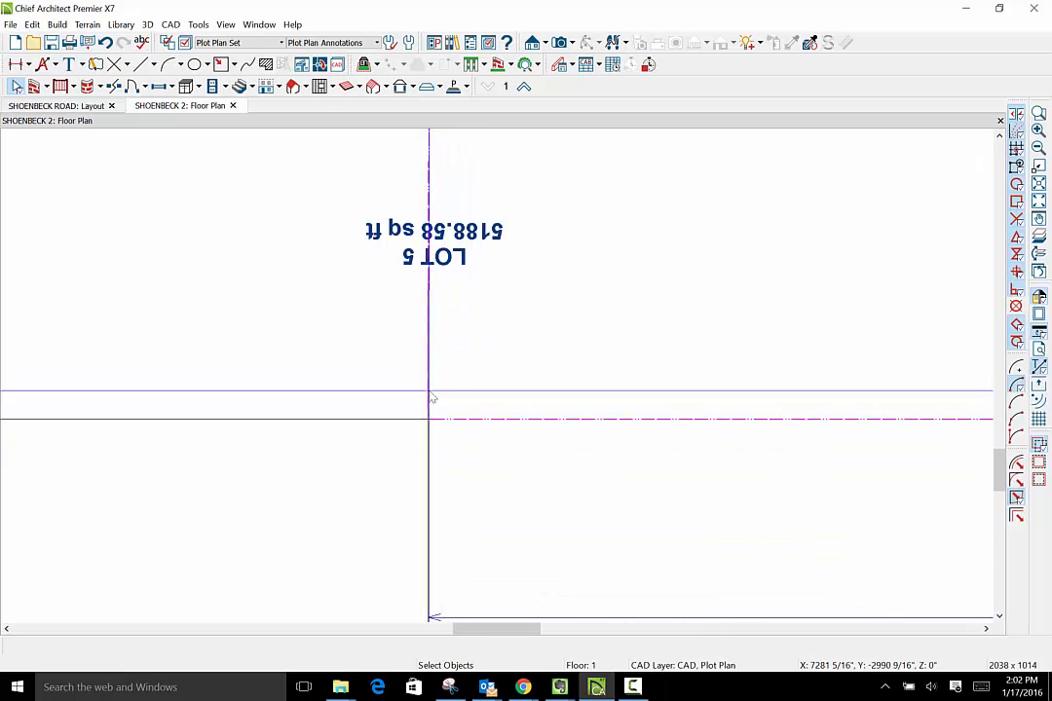
scroll(770, 571, "down", 3)
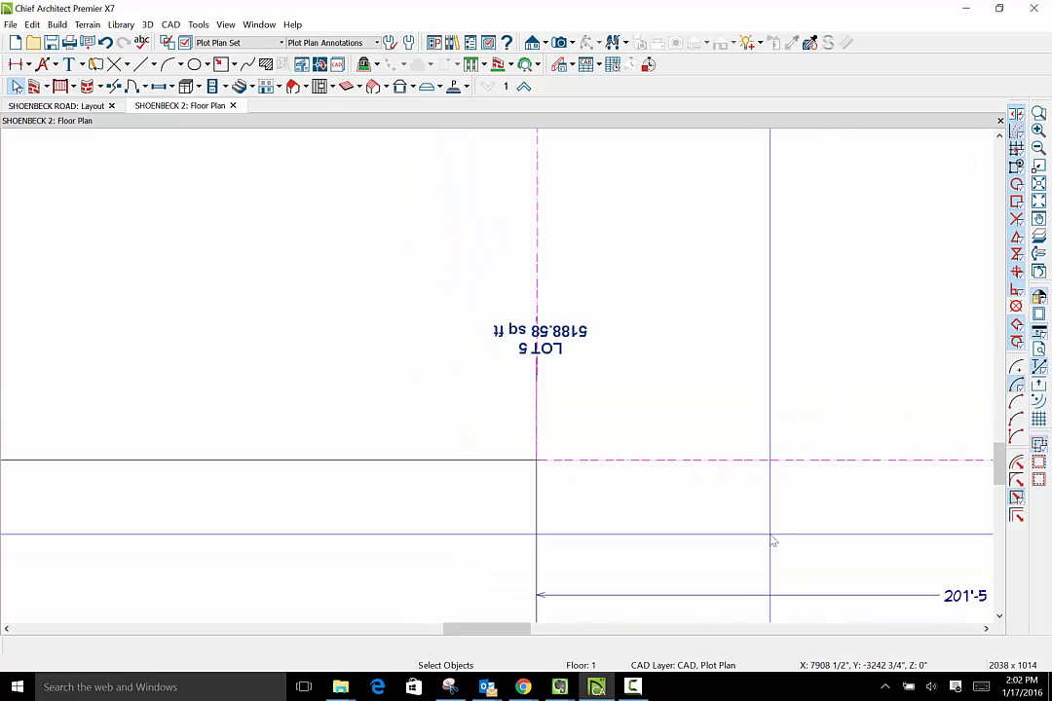
scroll(682, 471, "down", 1)
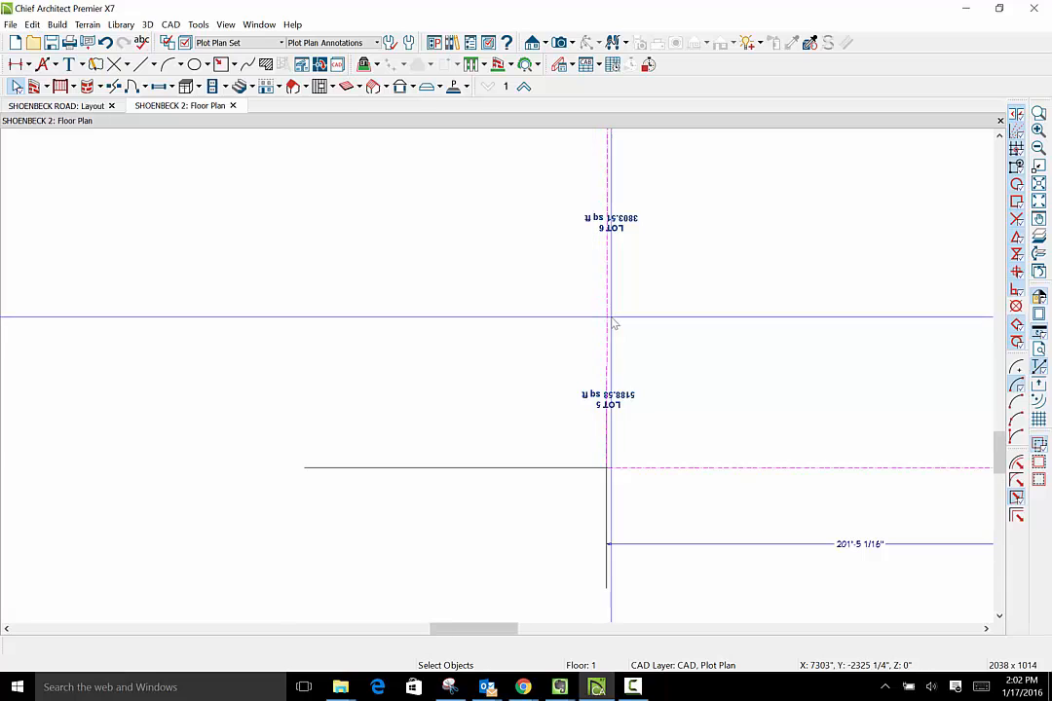
left_click(611, 331)
left_click(610, 329)
scroll(563, 439, "down", 4)
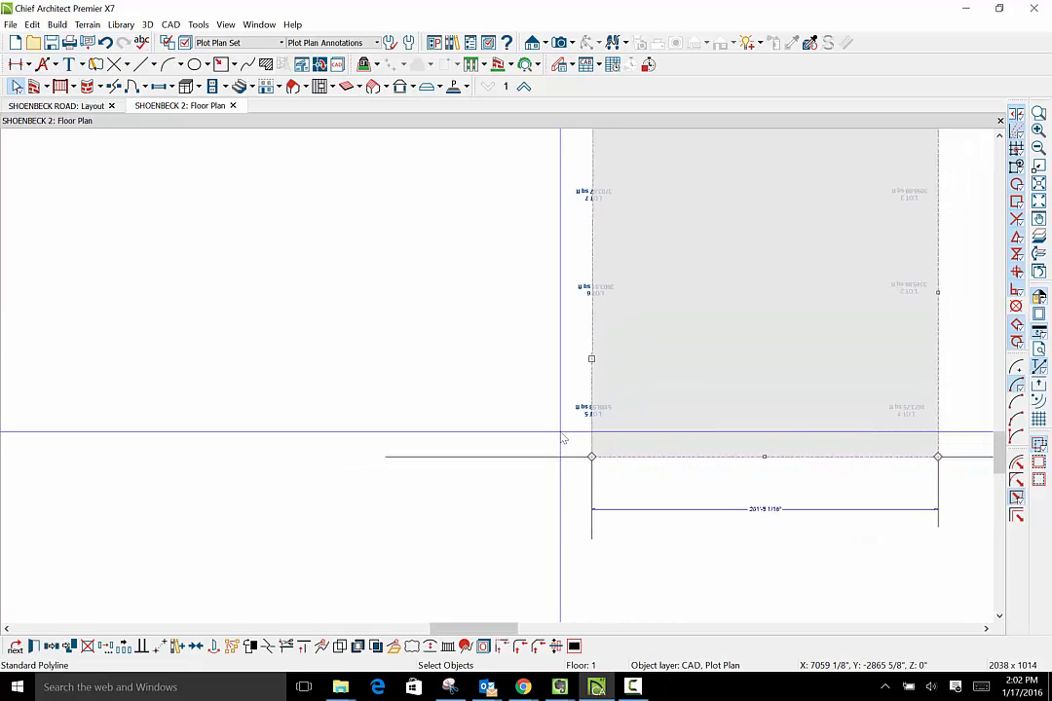
scroll(541, 422, "down", 2)
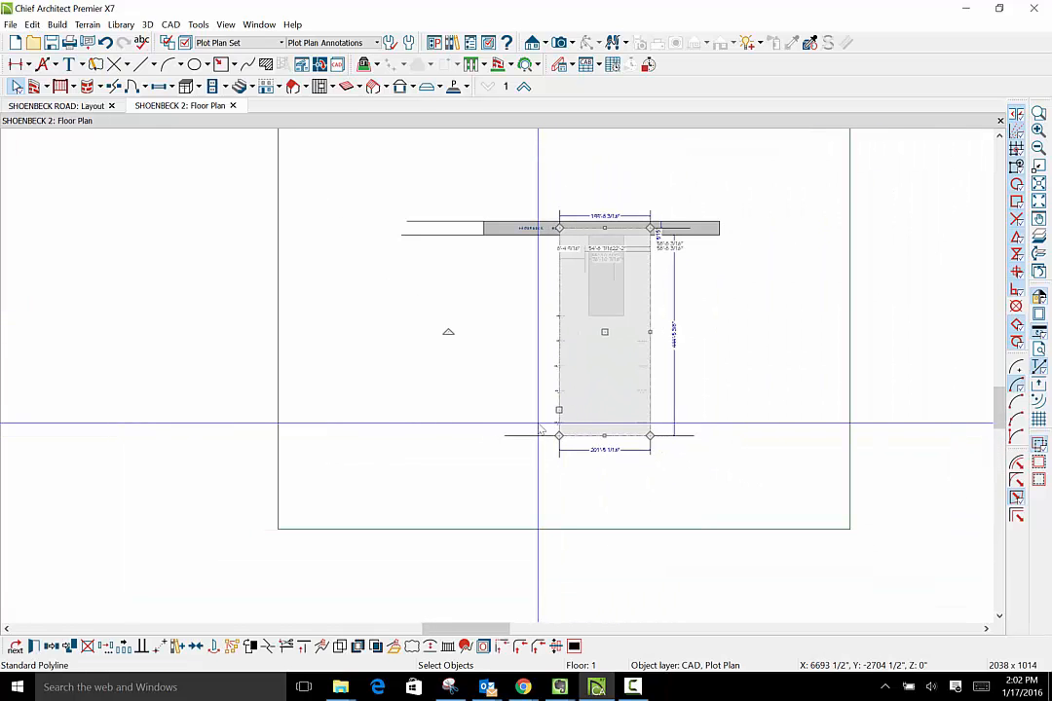
- Compare the rear-width dimension with the lot depth dimension alongside the selected property boundary
scroll(611, 490, "up", 5)
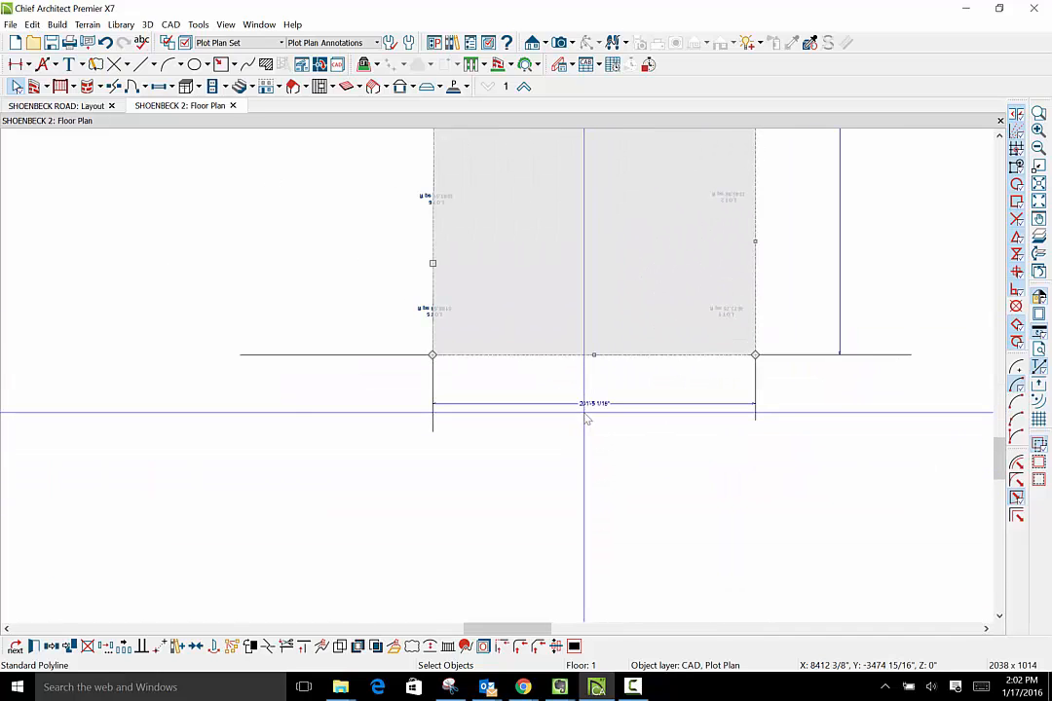
scroll(585, 417, "up", 1)
scroll(585, 429, "down", 4)
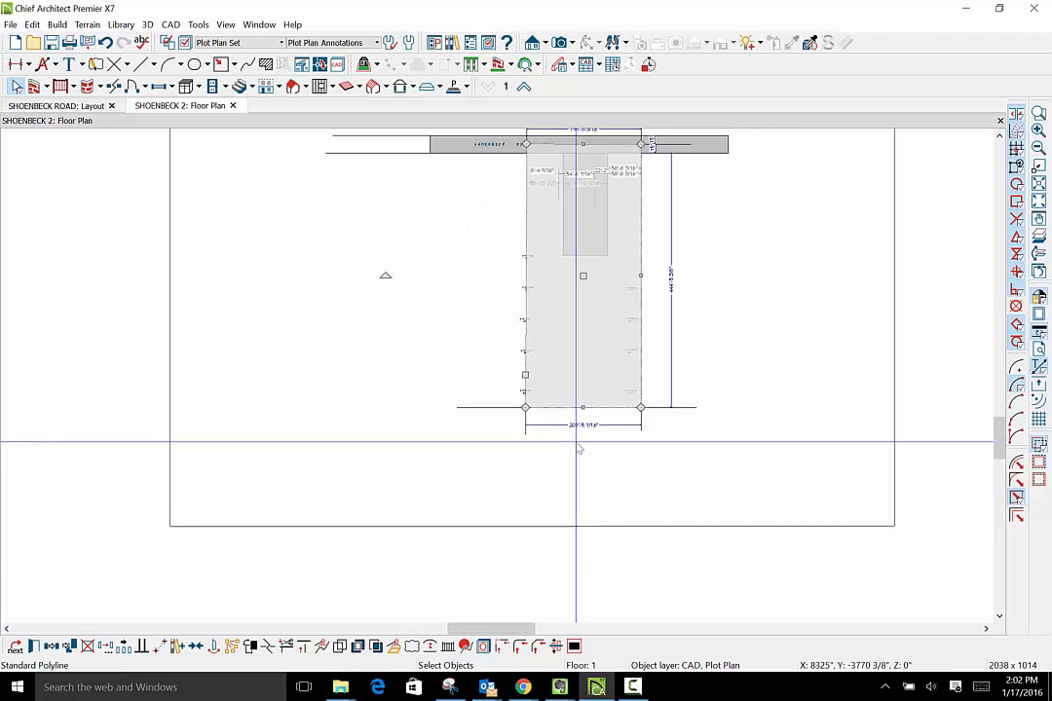
scroll(672, 304, "up", 5)
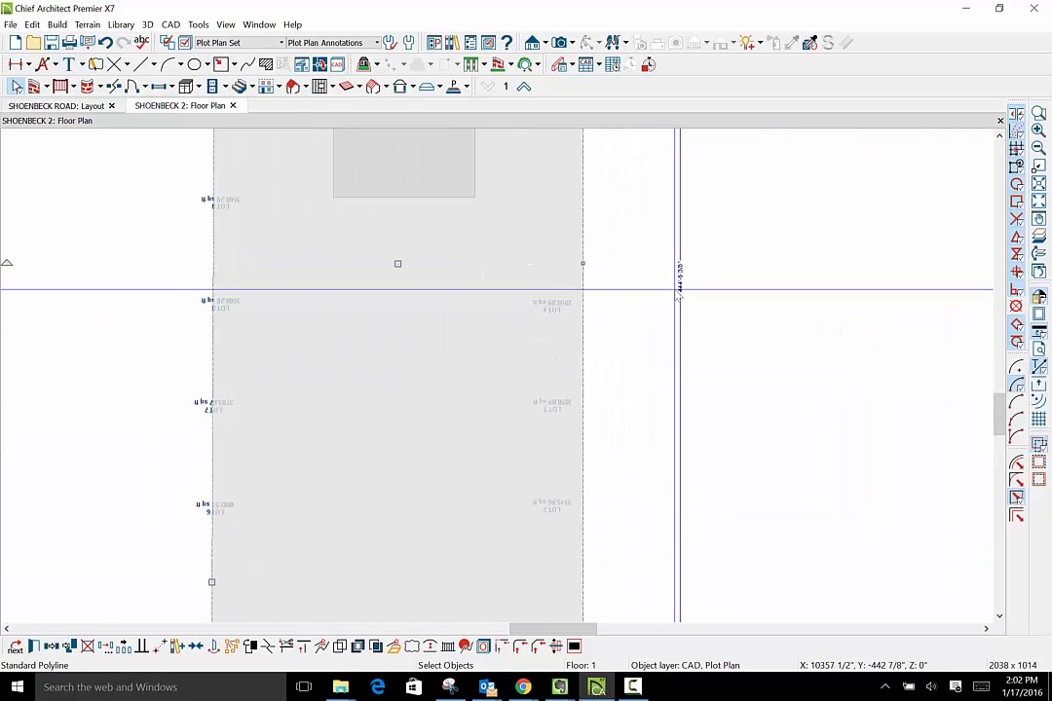
scroll(692, 297, "up", 4)
scroll(683, 333, "down", 4)
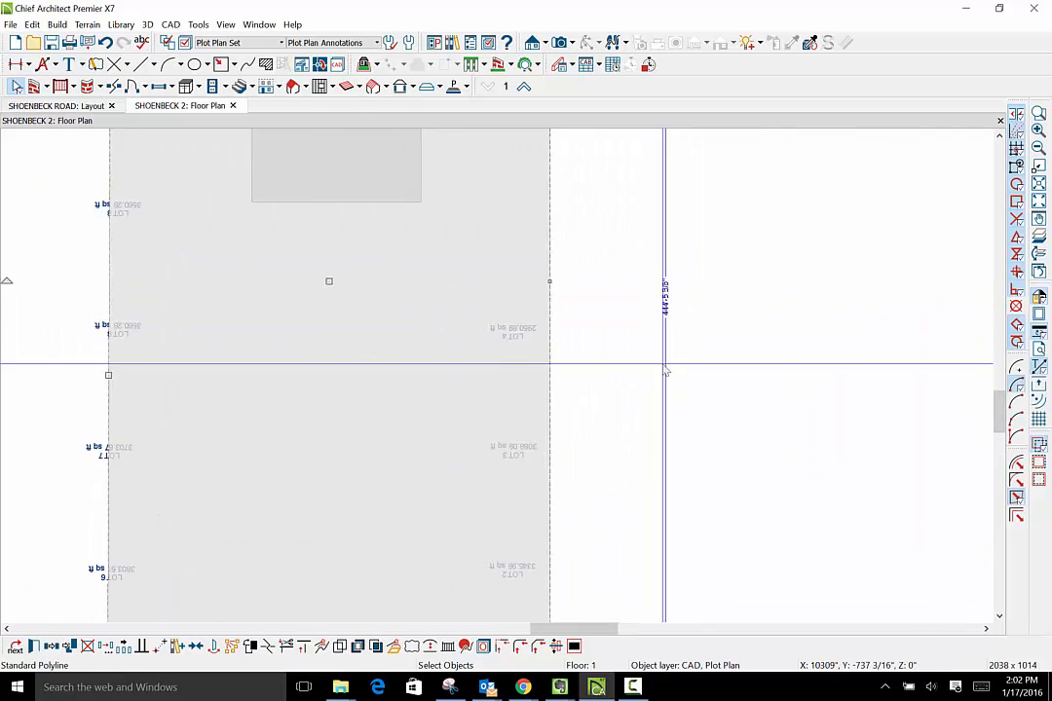
scroll(665, 371, "down", 5)
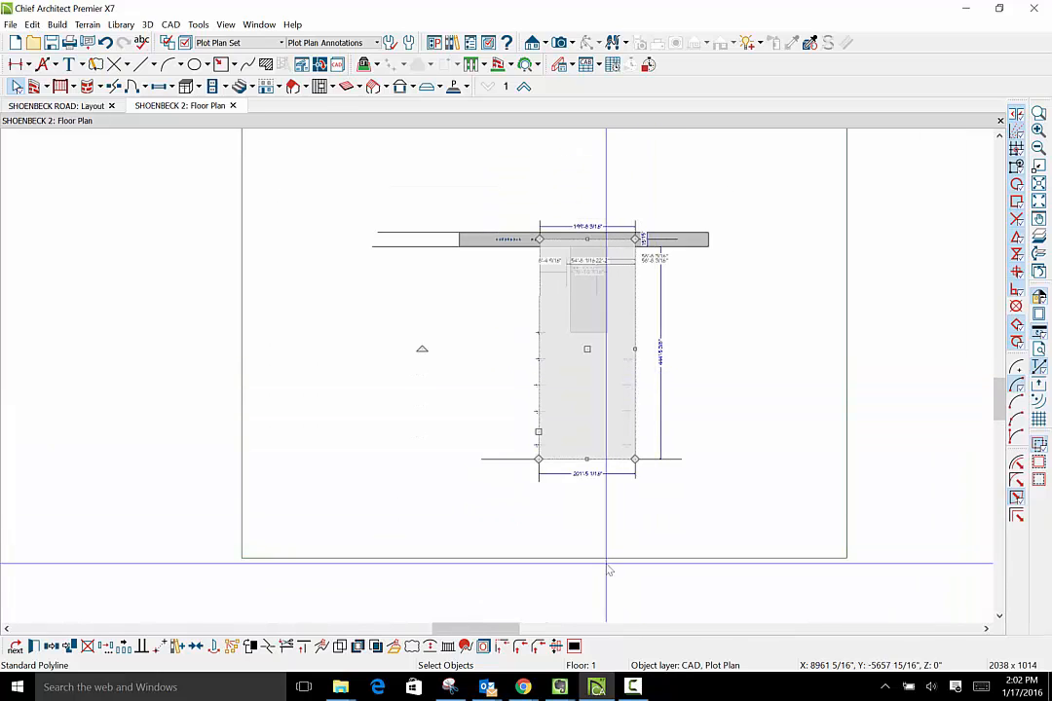
scroll(579, 489, "up", 5)
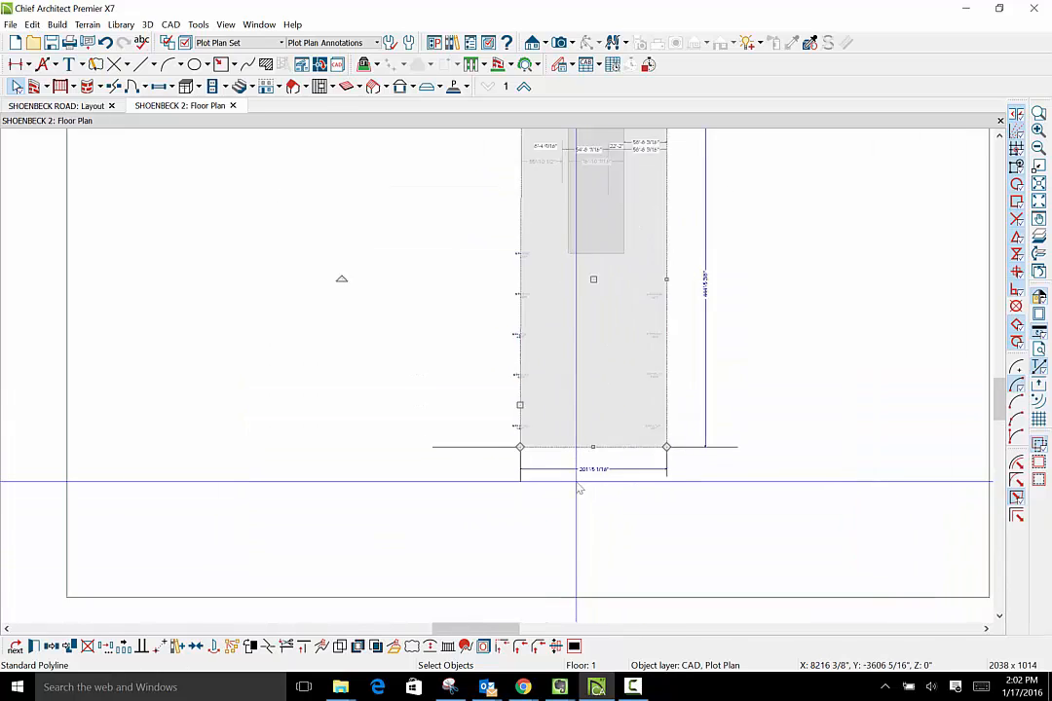
scroll(608, 468, "up", 5)
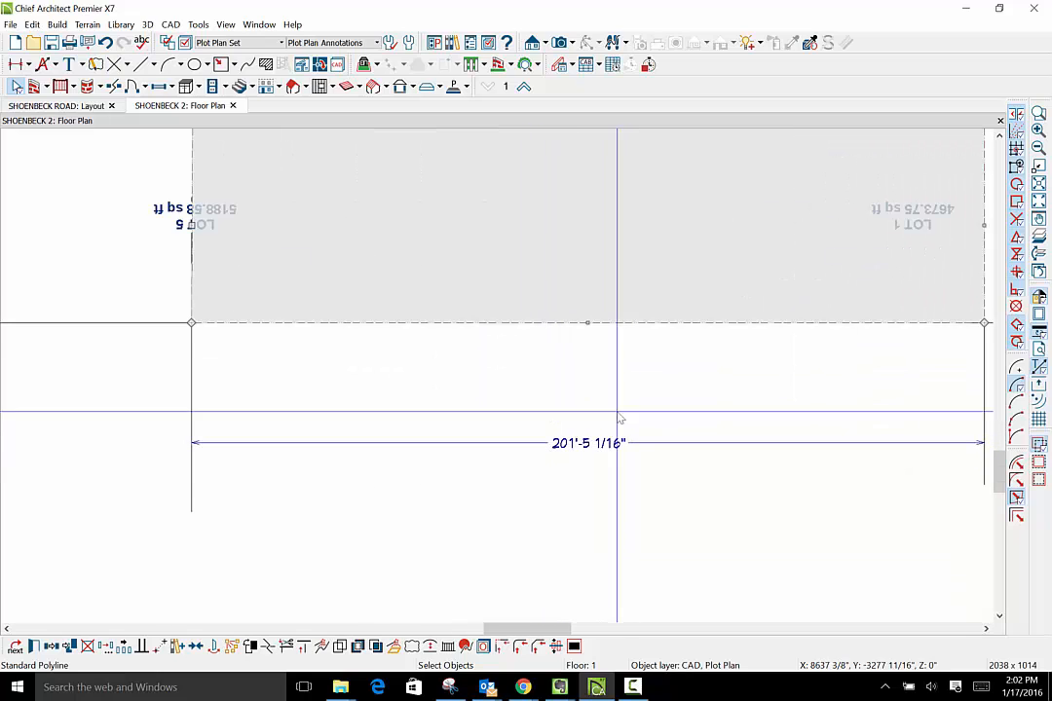
- Display the All On Set layers to compare the rear width with the survey image's handwritten figure, and restore the Plot Plan Set
left_click(282, 43)
left_click(261, 96)
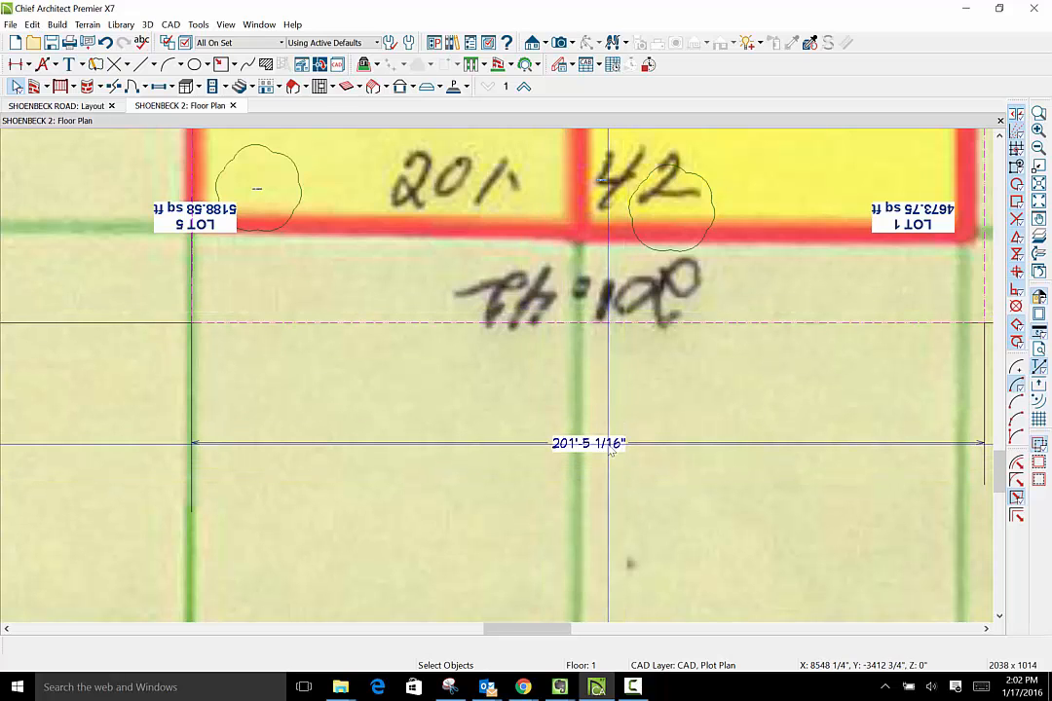
scroll(693, 356, "down", 3)
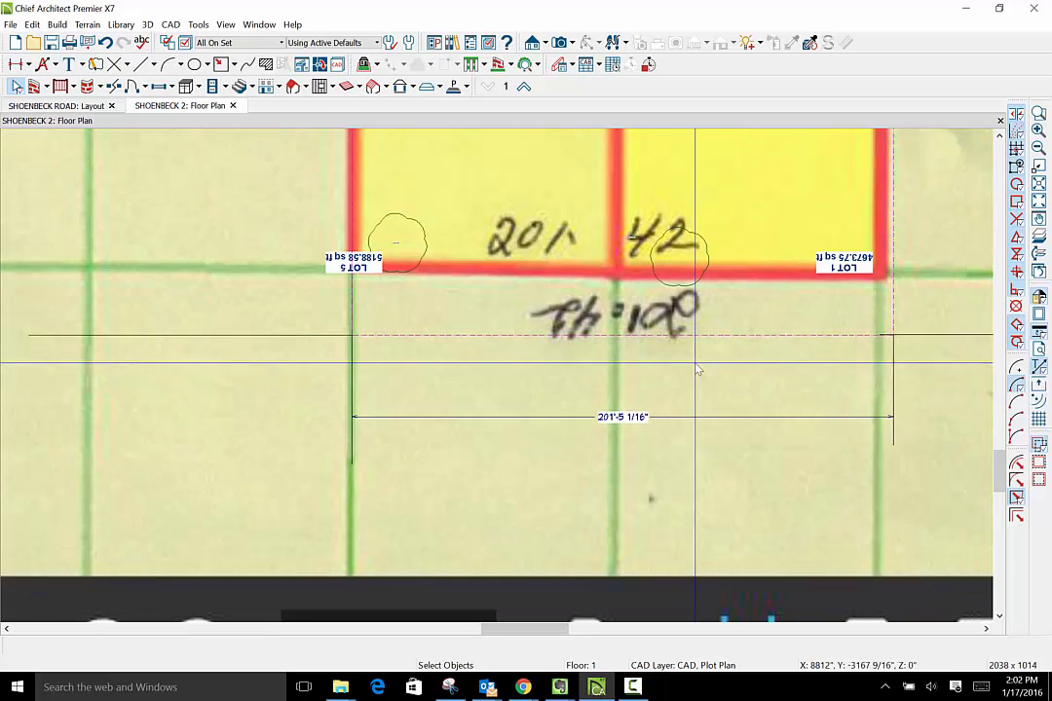
scroll(694, 372, "down", 5)
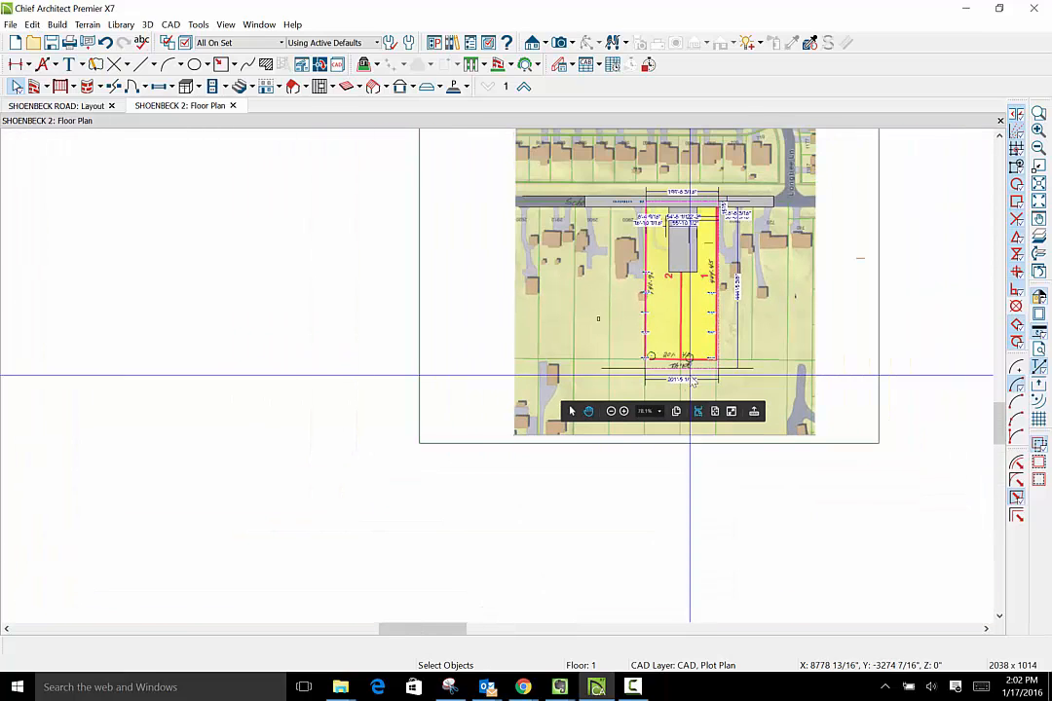
scroll(690, 375, "up", 1)
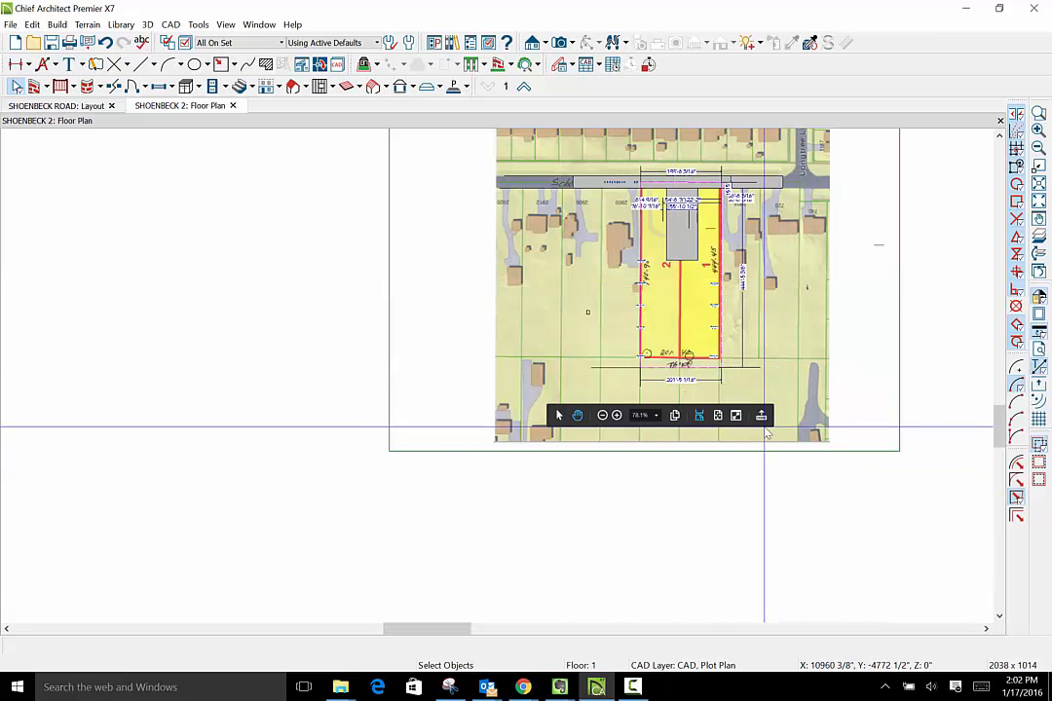
scroll(765, 428, "up", 7)
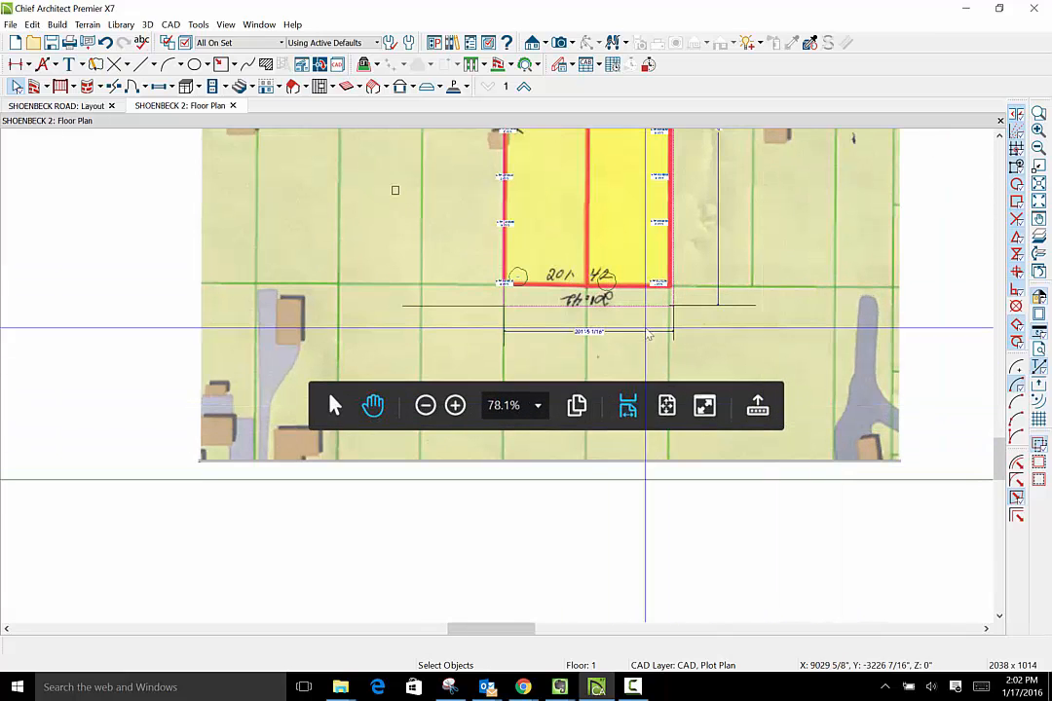
left_click(282, 43)
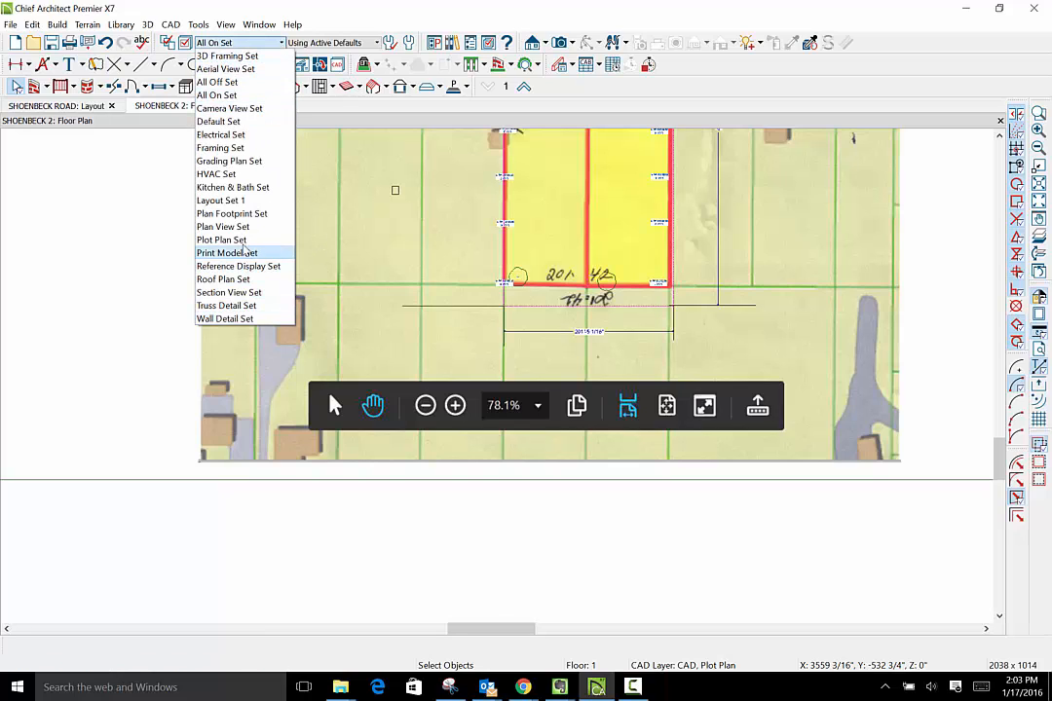
left_click(233, 240)
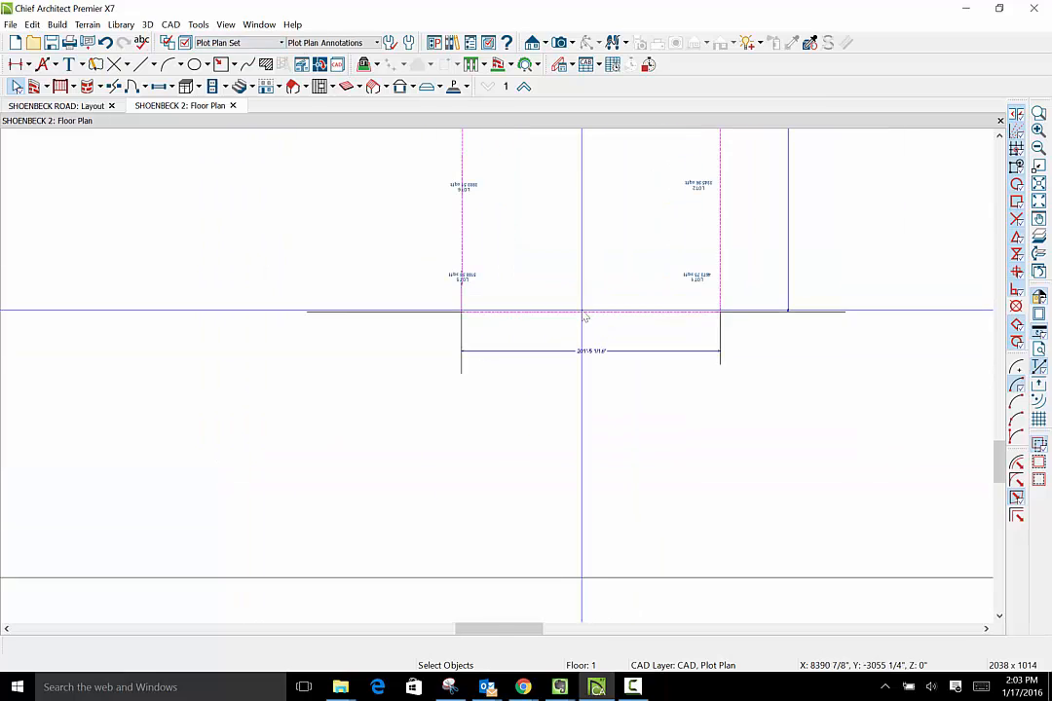
- Examine the rear boundary line, its two corners and the extension lines of the rear-width dimension
scroll(585, 317, "up", 4)
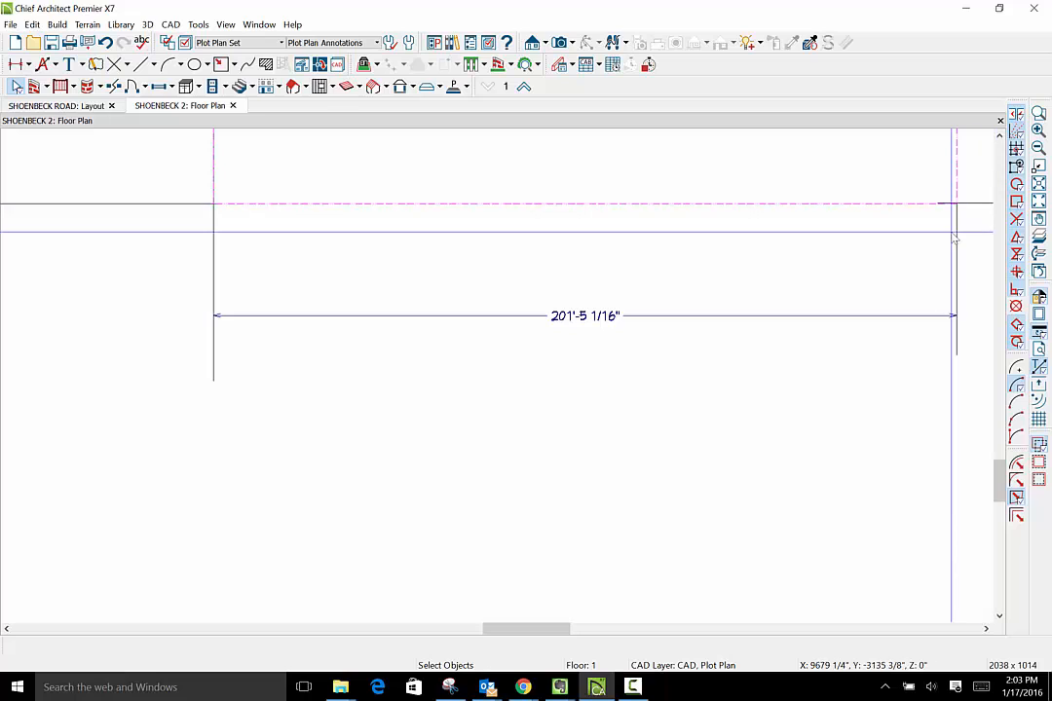
scroll(926, 320, "down", 3)
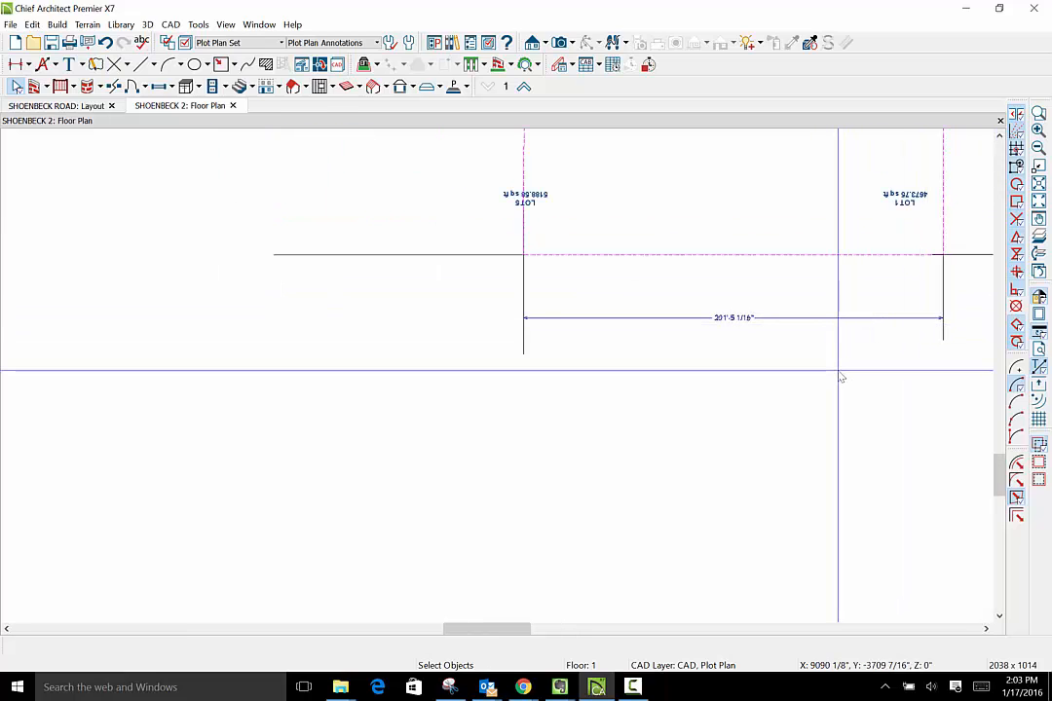
scroll(750, 268, "up", 4)
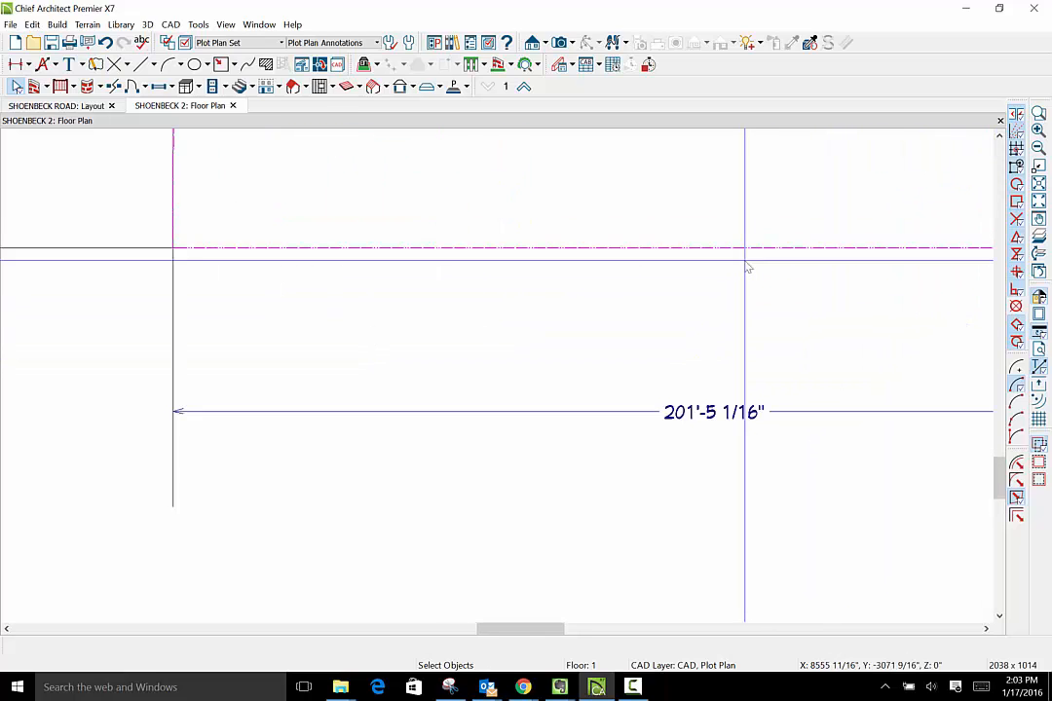
scroll(745, 265, "up", 3)
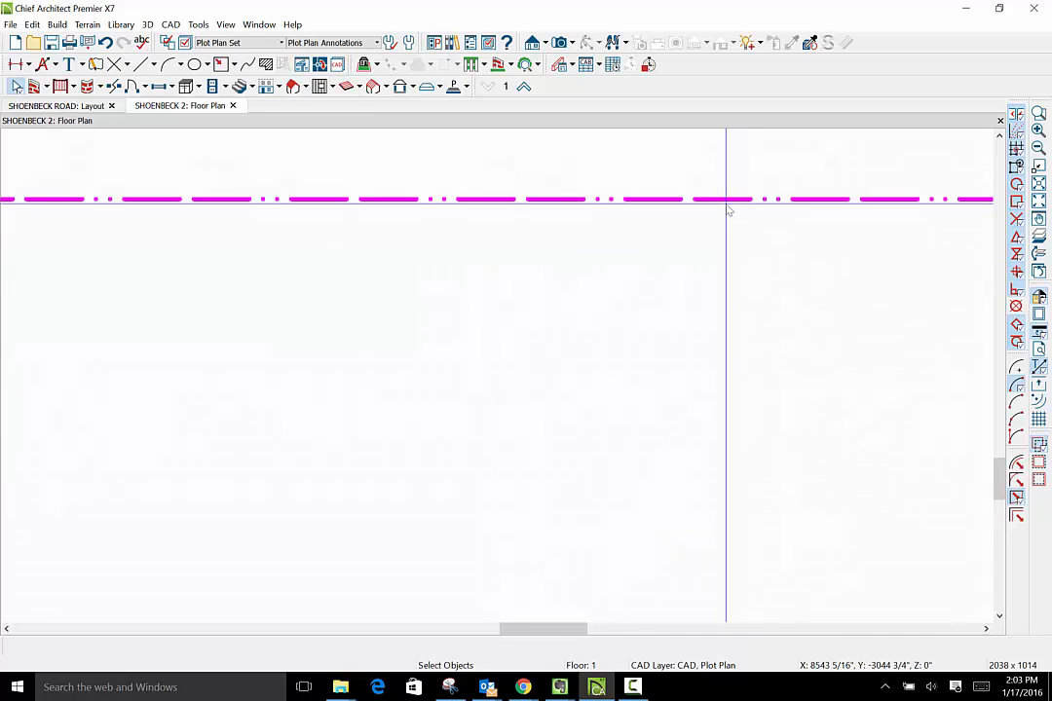
scroll(728, 210, "down", 4)
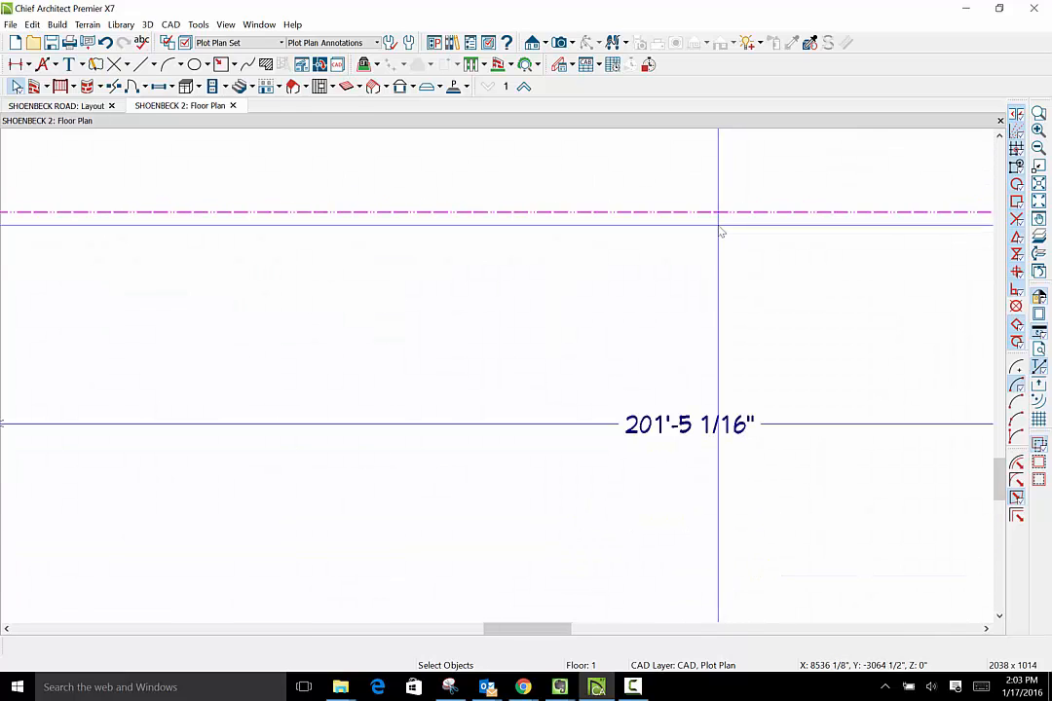
scroll(692, 292, "down", 2)
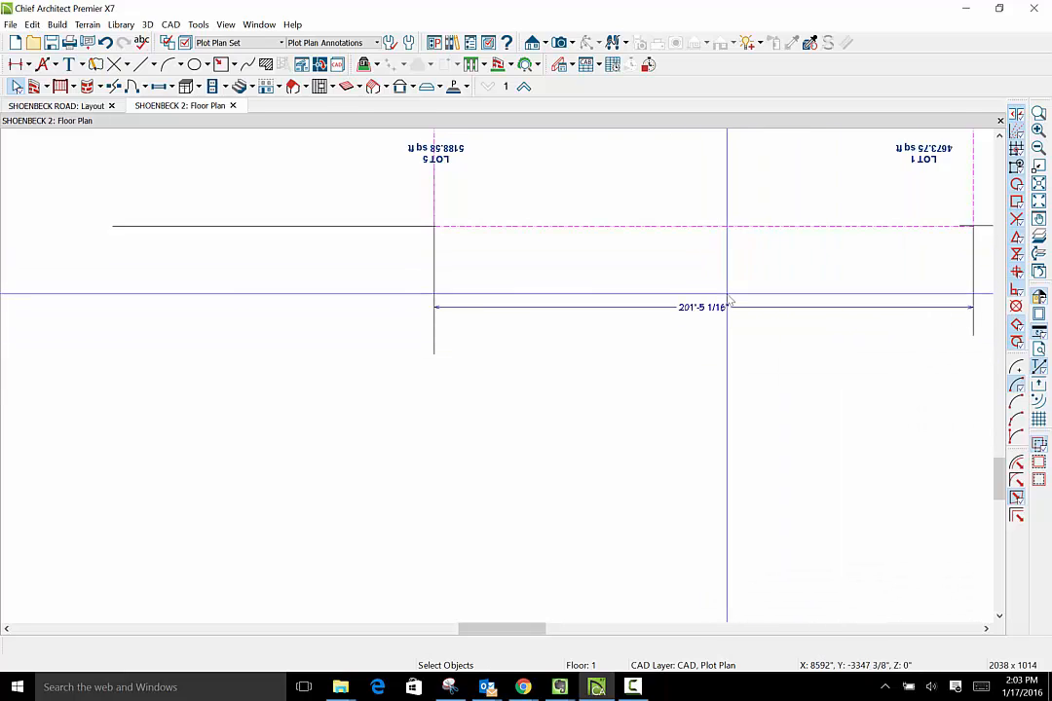
scroll(728, 301, "up", 2)
scroll(729, 303, "down", 2)
scroll(731, 304, "down", 3)
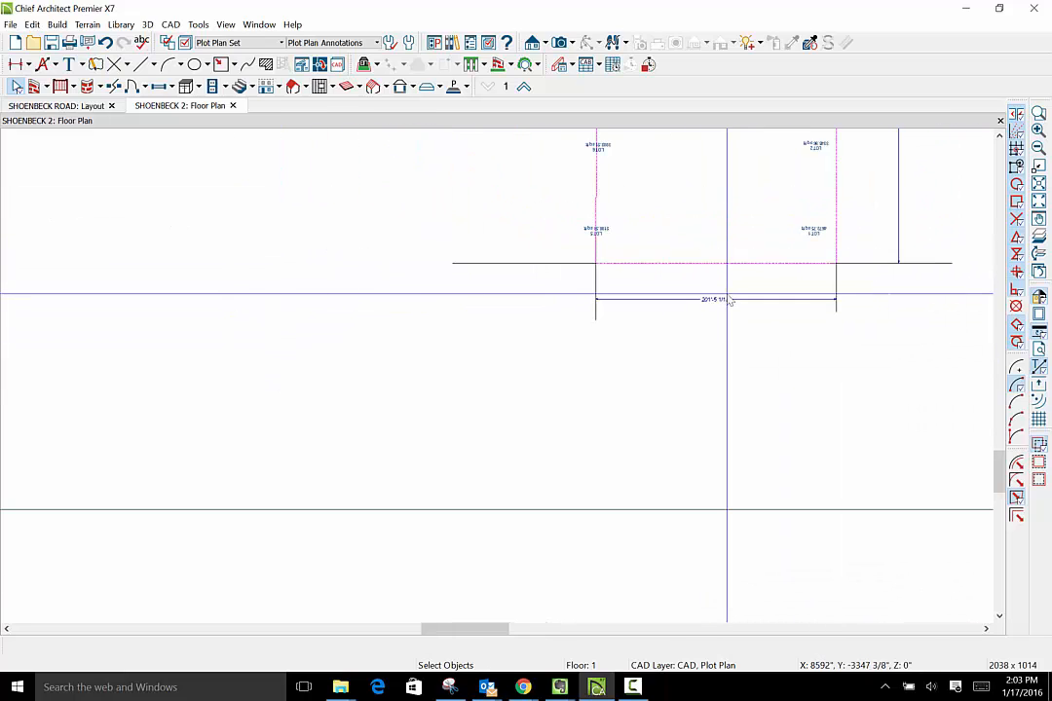
scroll(721, 330, "down", 4)
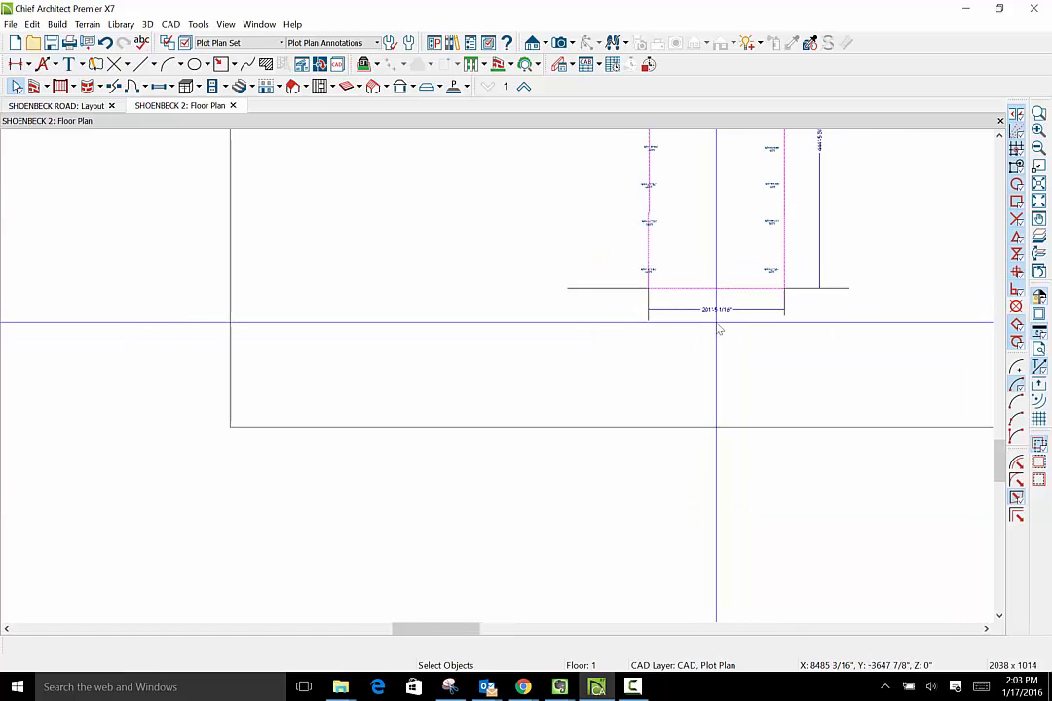
scroll(721, 330, "down", 1)
- Try to place an End to End Dimension from the Lot 8 side boundary to the nearest side of the access strip
scroll(725, 215, "up", 3)
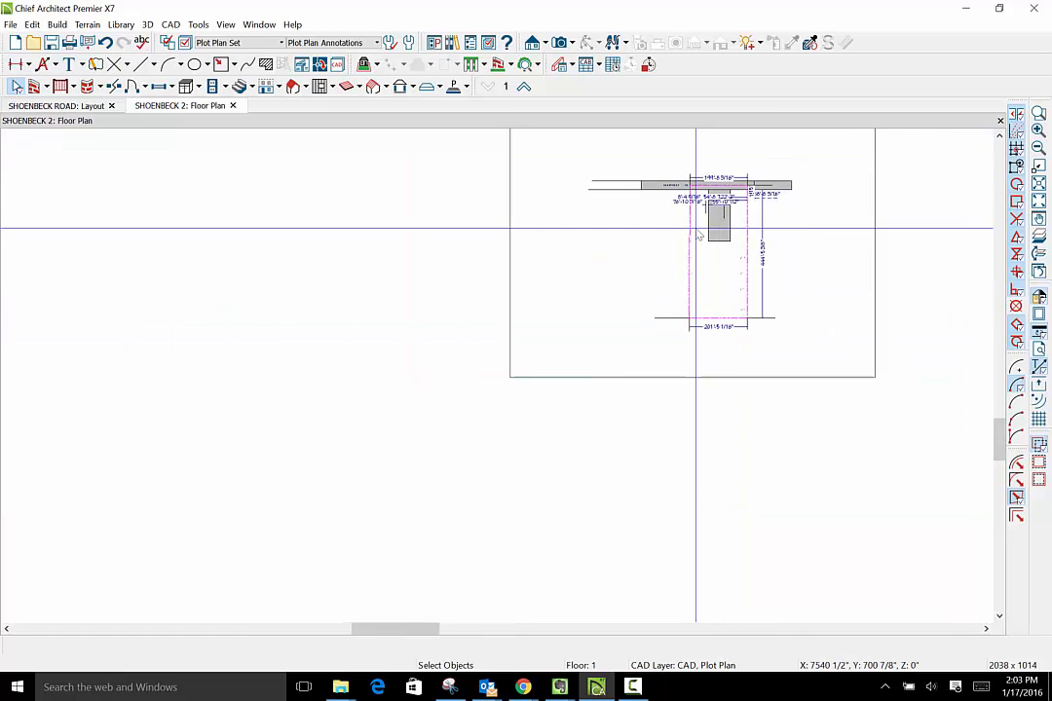
scroll(725, 214, "up", 2)
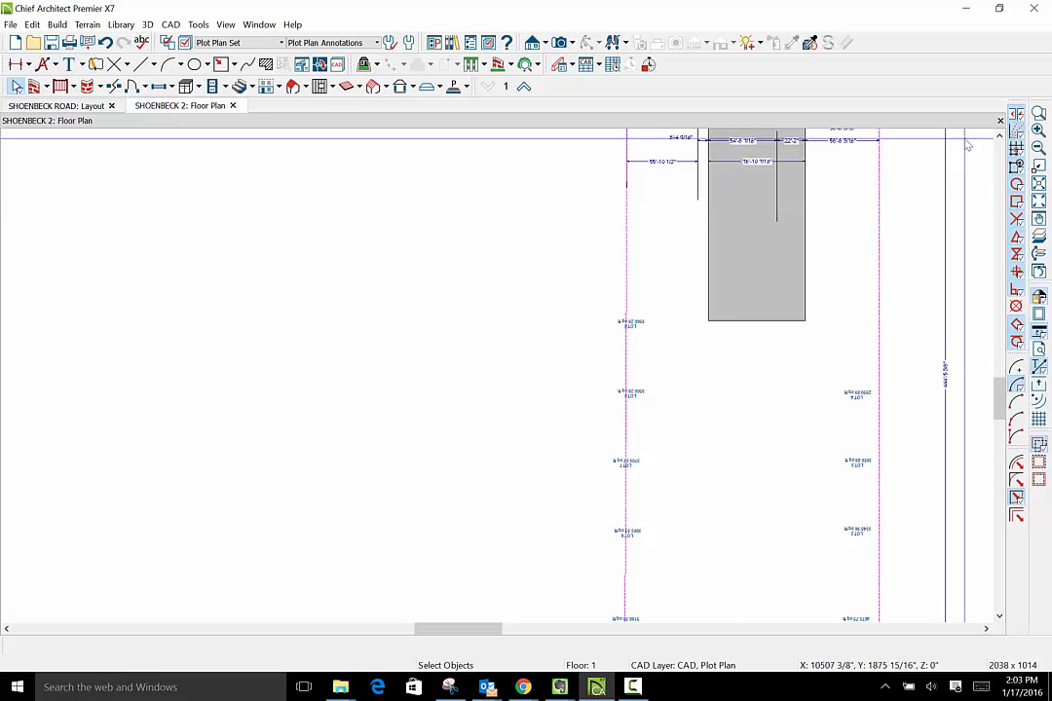
left_click(998, 137)
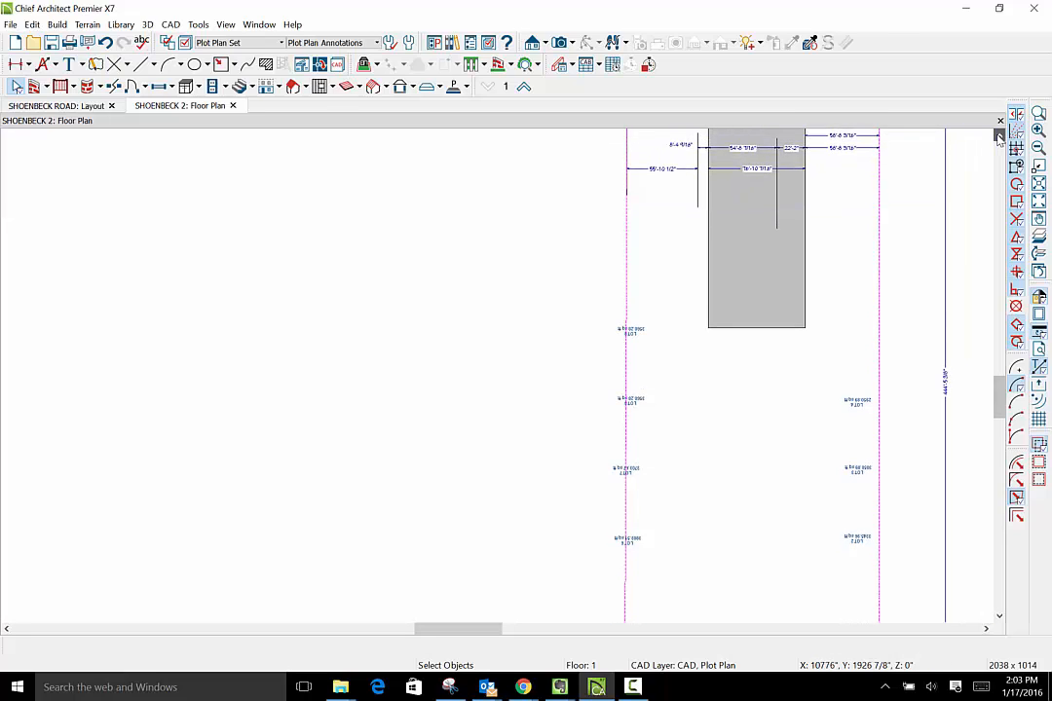
left_click_drag(999, 137, 998, 138)
scroll(827, 231, "up", 2)
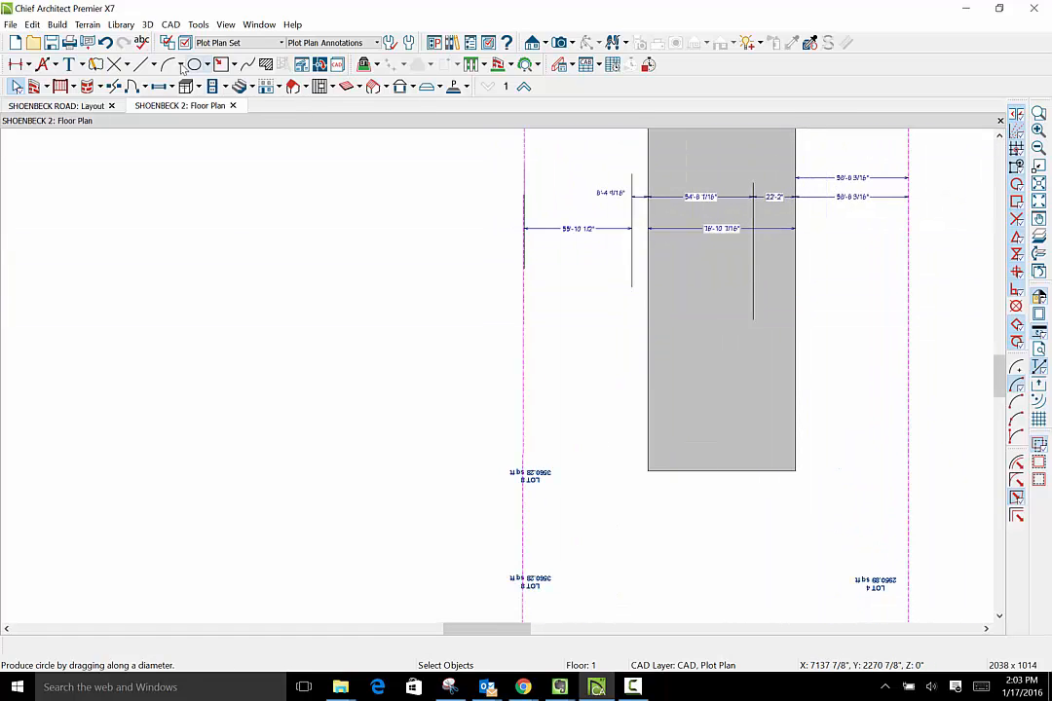
left_click(29, 64)
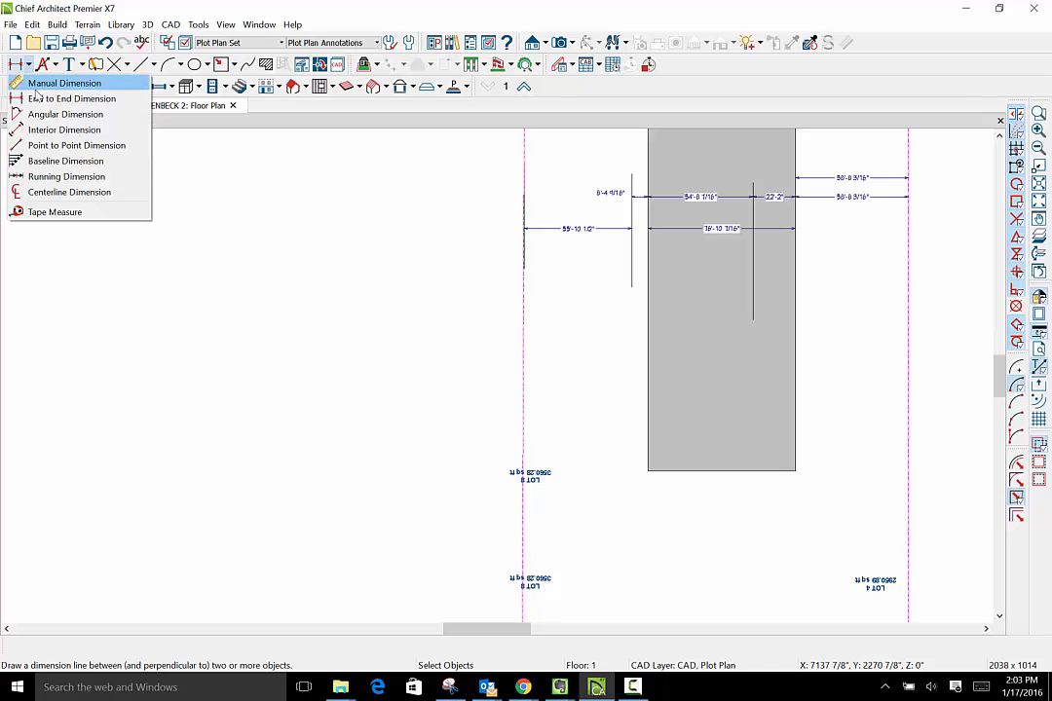
left_click(58, 99)
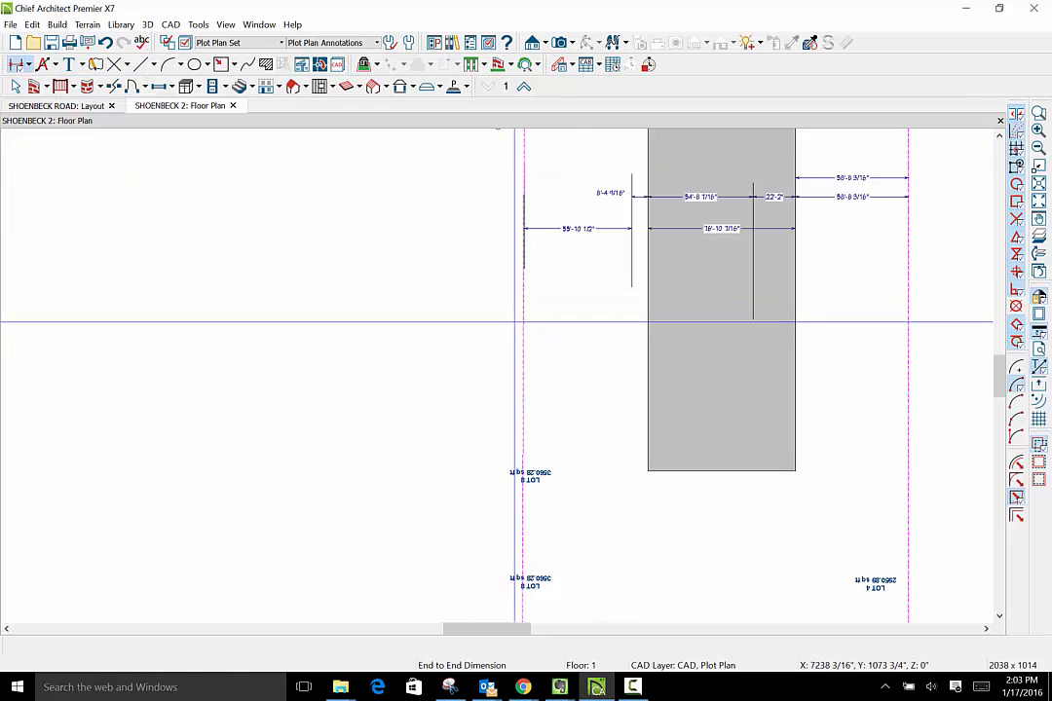
left_click_drag(524, 322, 638, 322)
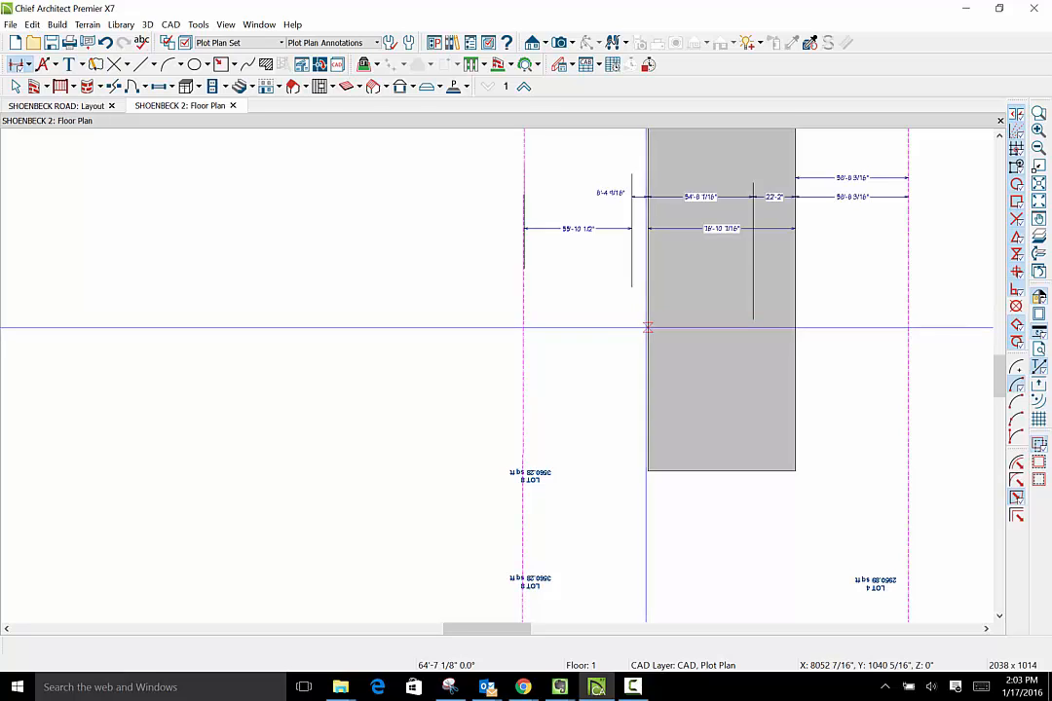
left_click_drag(524, 321, 652, 335)
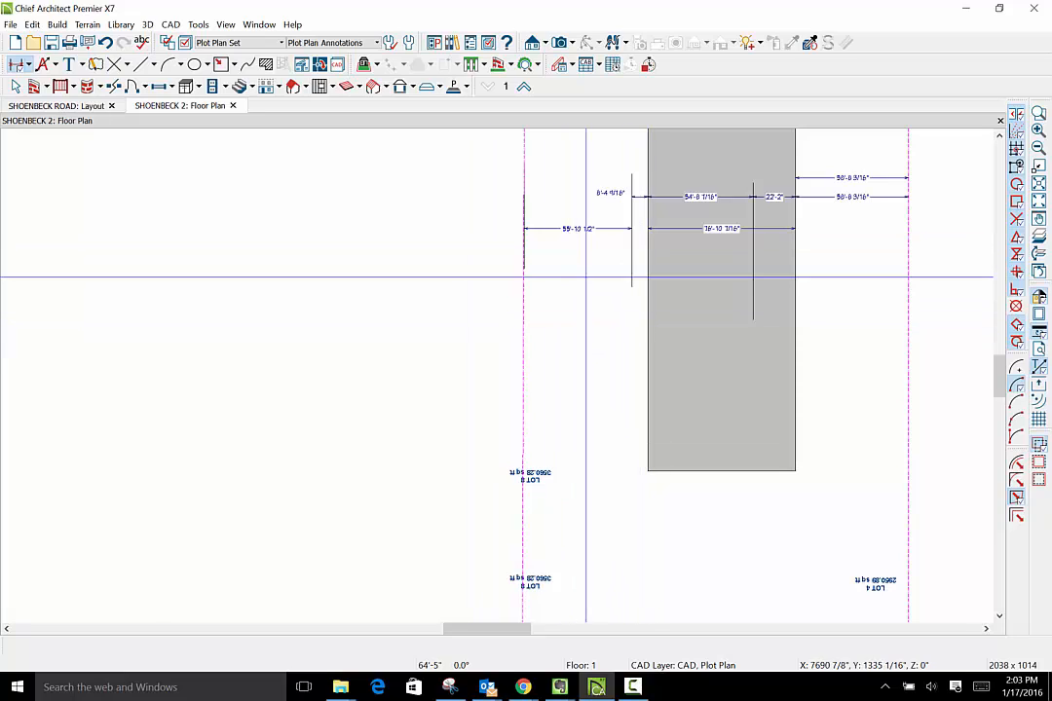
- Compare the dimensions beside the access strip with the overall lot outline and the rear-width dimension
scroll(586, 278, "up", 3)
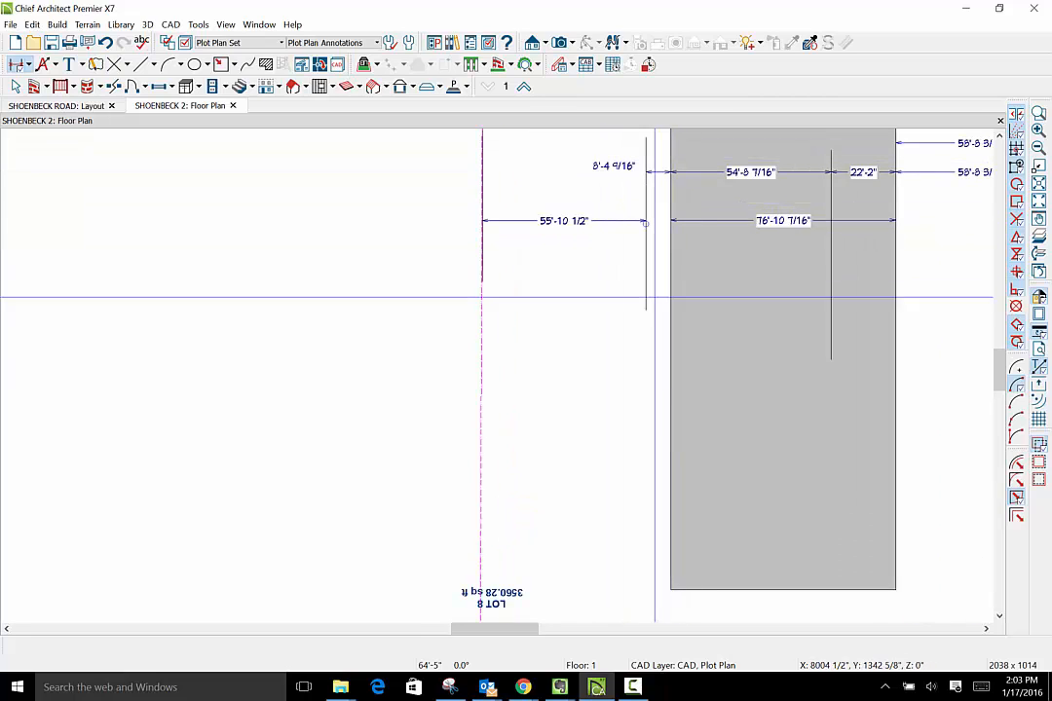
scroll(655, 297, "down", 4)
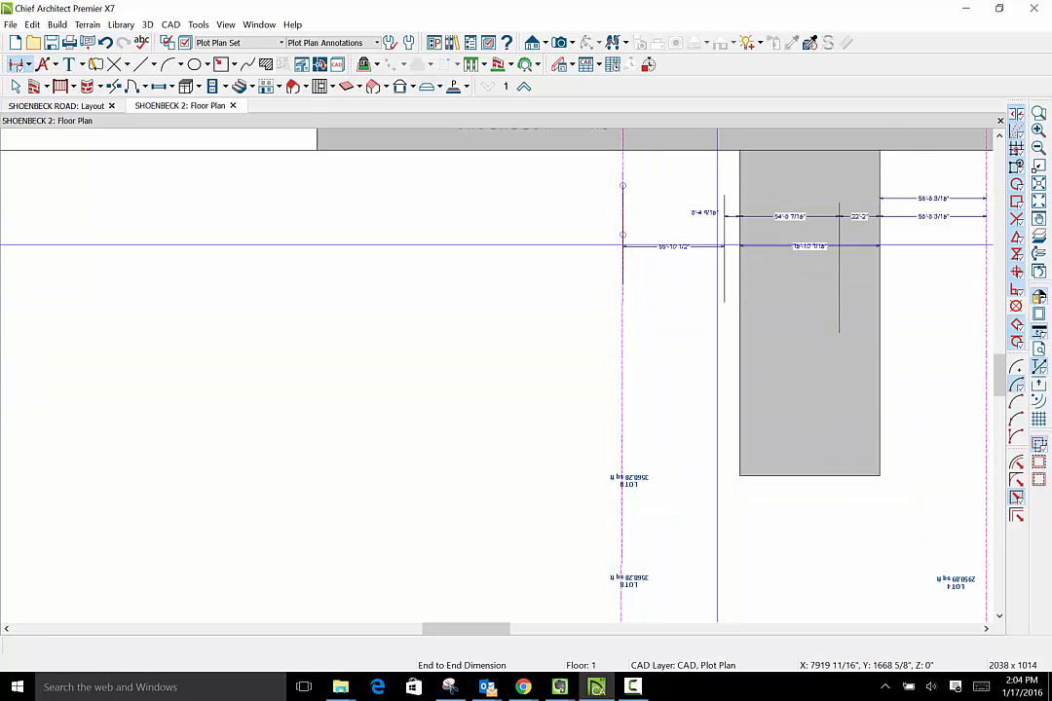
scroll(717, 244, "down", 3)
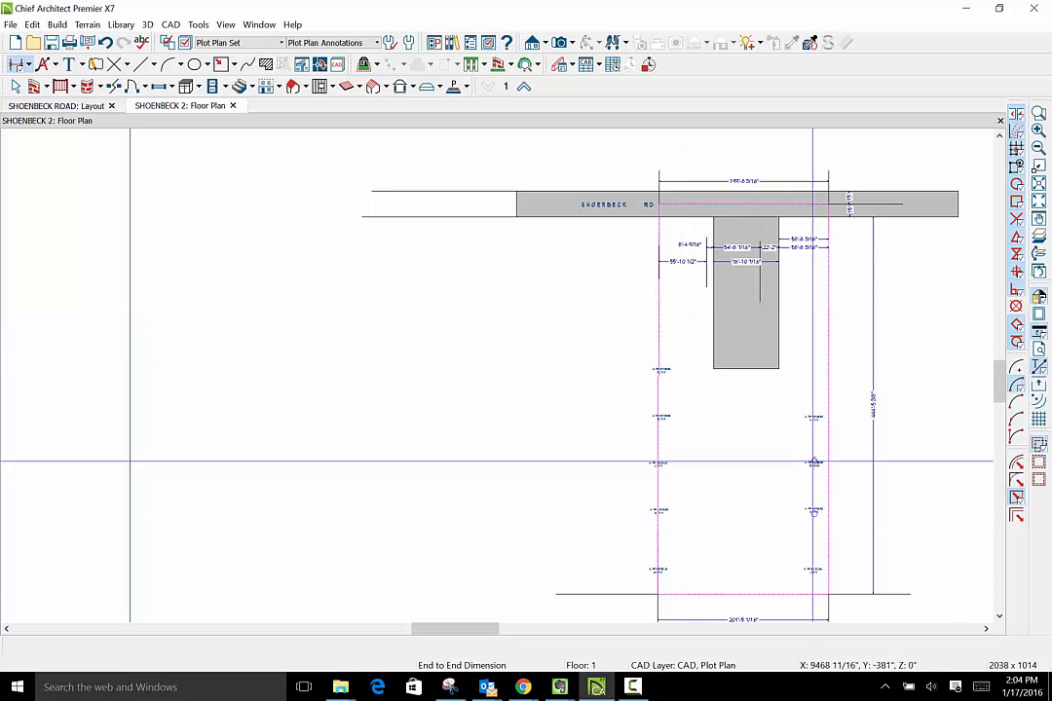
scroll(779, 346, "down", 1)
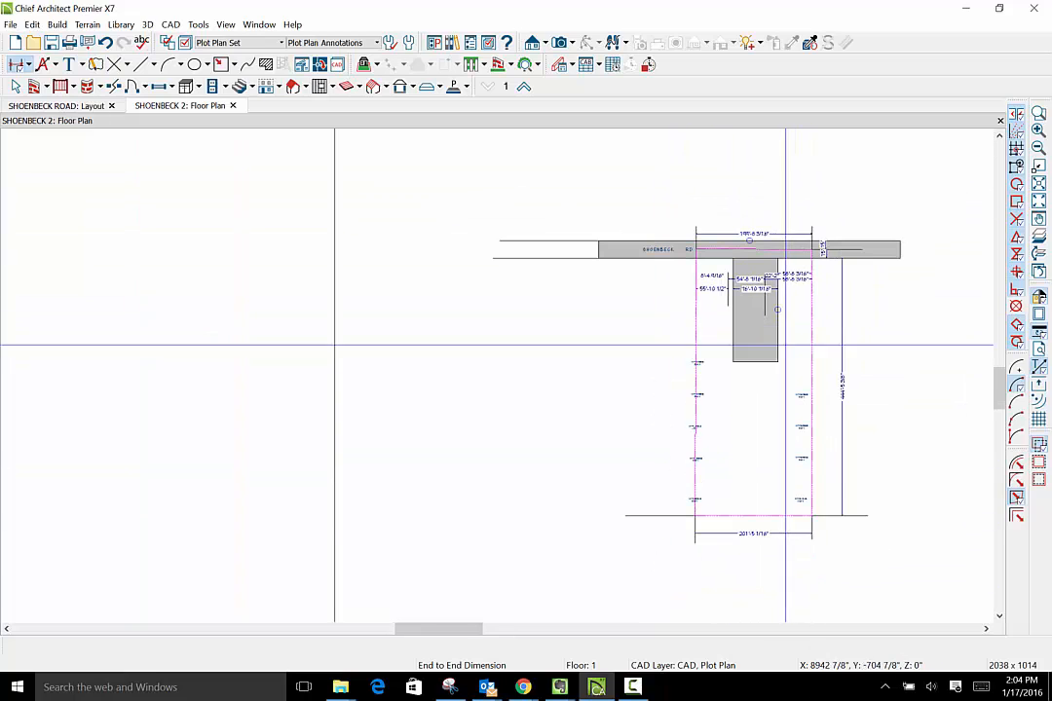
scroll(753, 538, "up", 3)
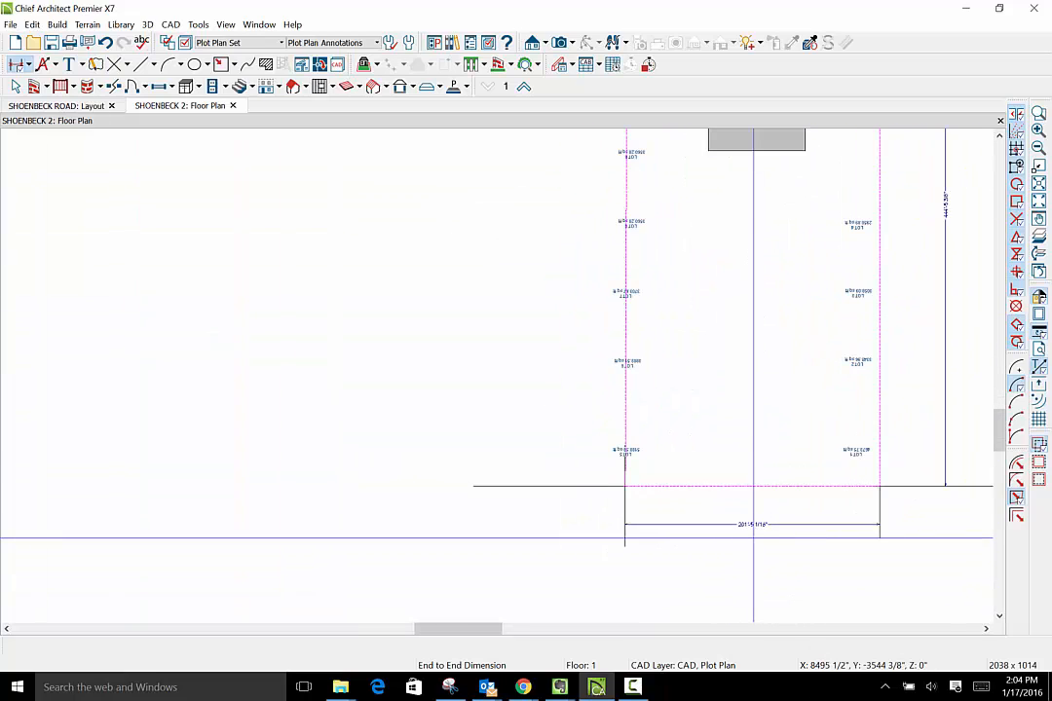
scroll(753, 538, "down", 2)
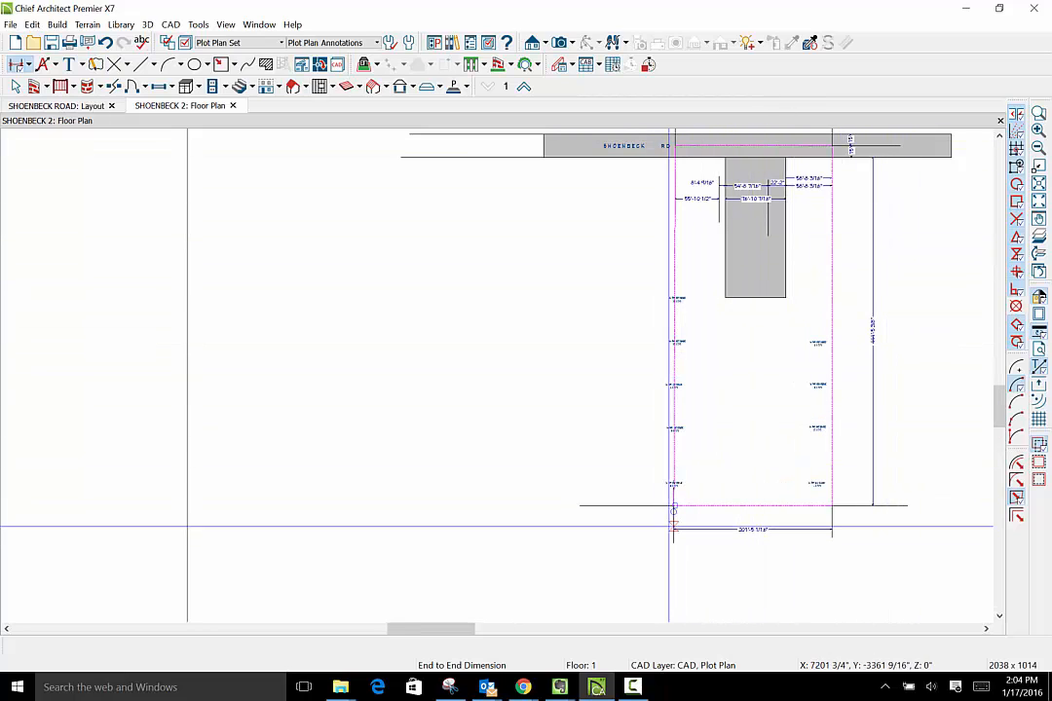
- Examine the dimension chain between the side boundaries and across the access strip below Shoenbeck Rd
scroll(755, 145, "up", 1)
scroll(754, 144, "up", 1)
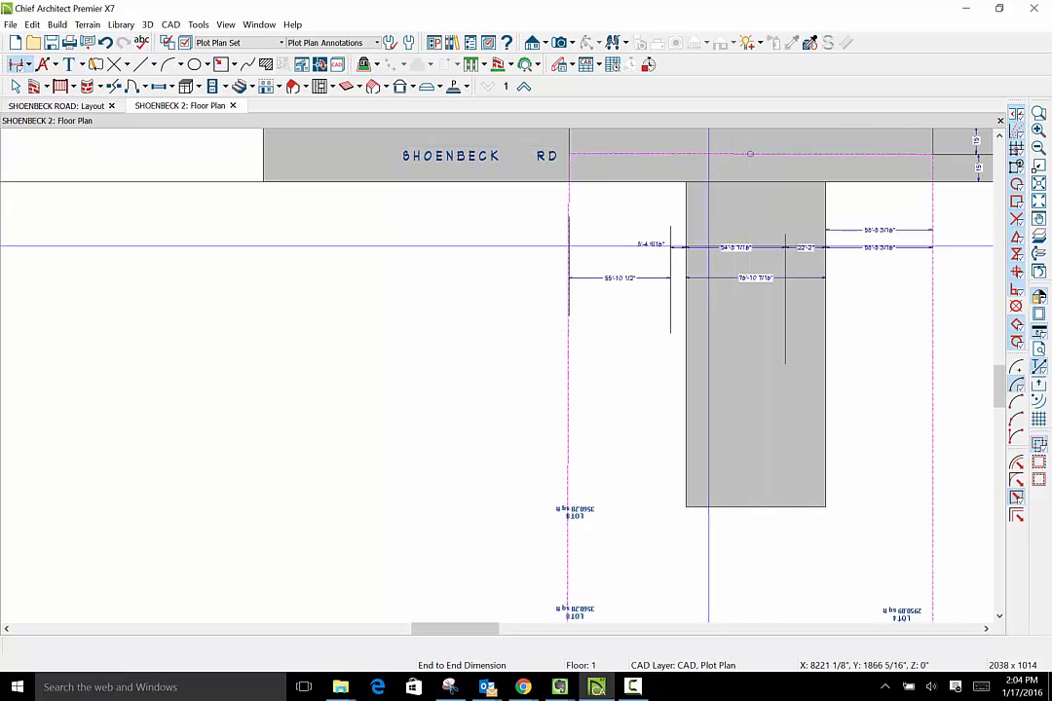
scroll(708, 244, "up", 1)
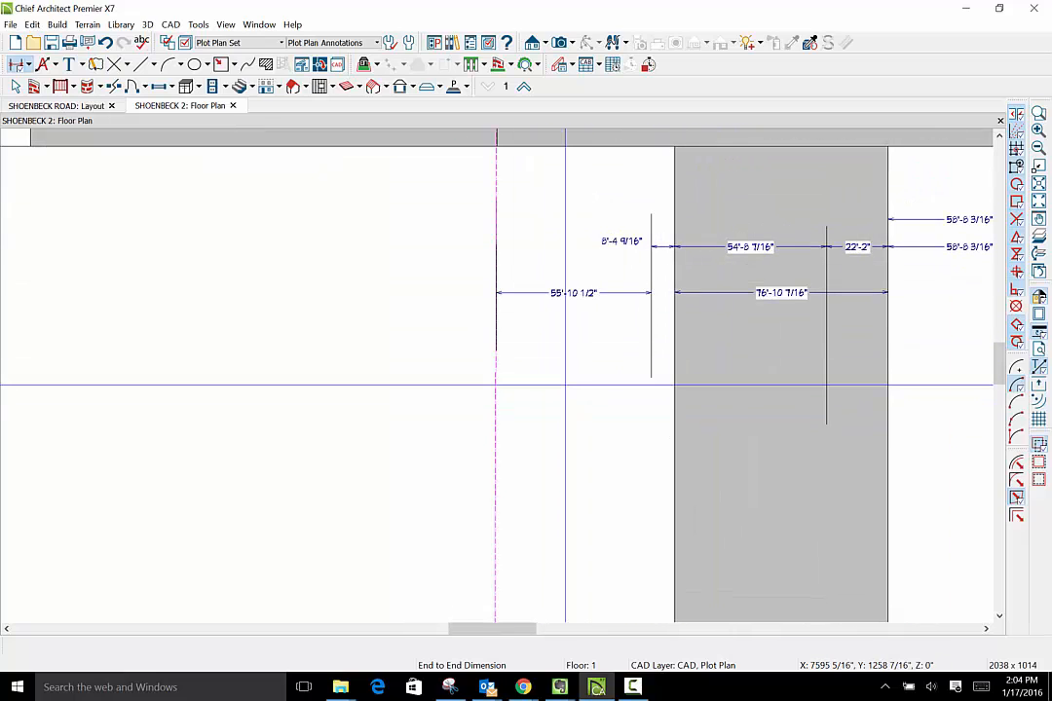
scroll(565, 386, "up", 1)
scroll(563, 382, "down", 2)
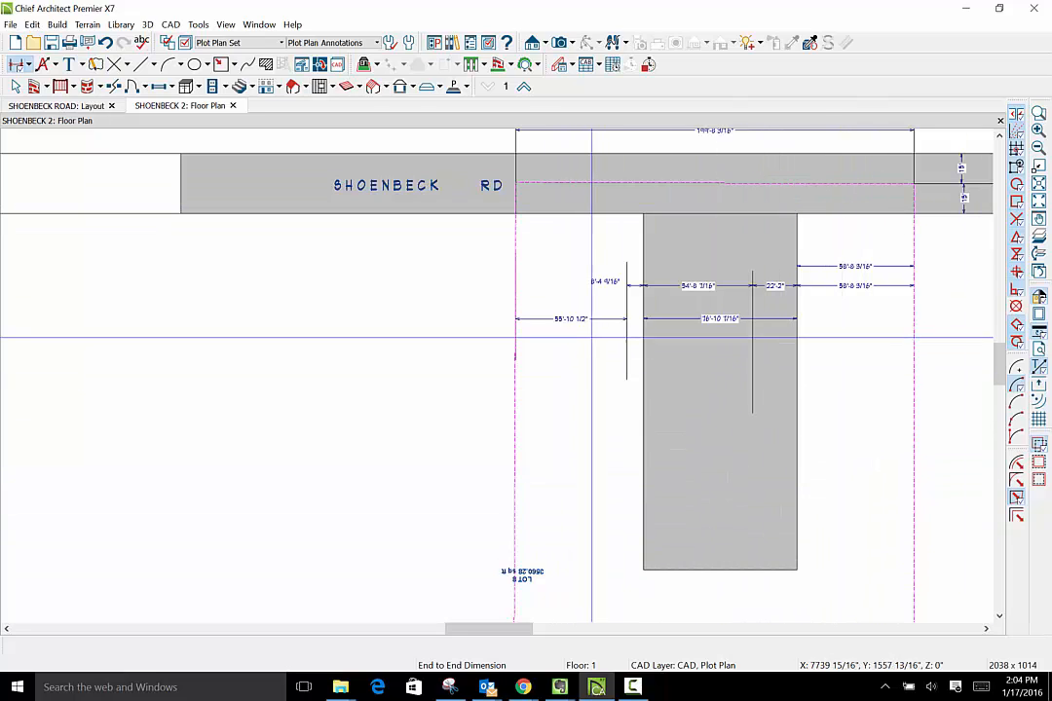
scroll(583, 336, "up", 1)
scroll(582, 336, "down", 1)
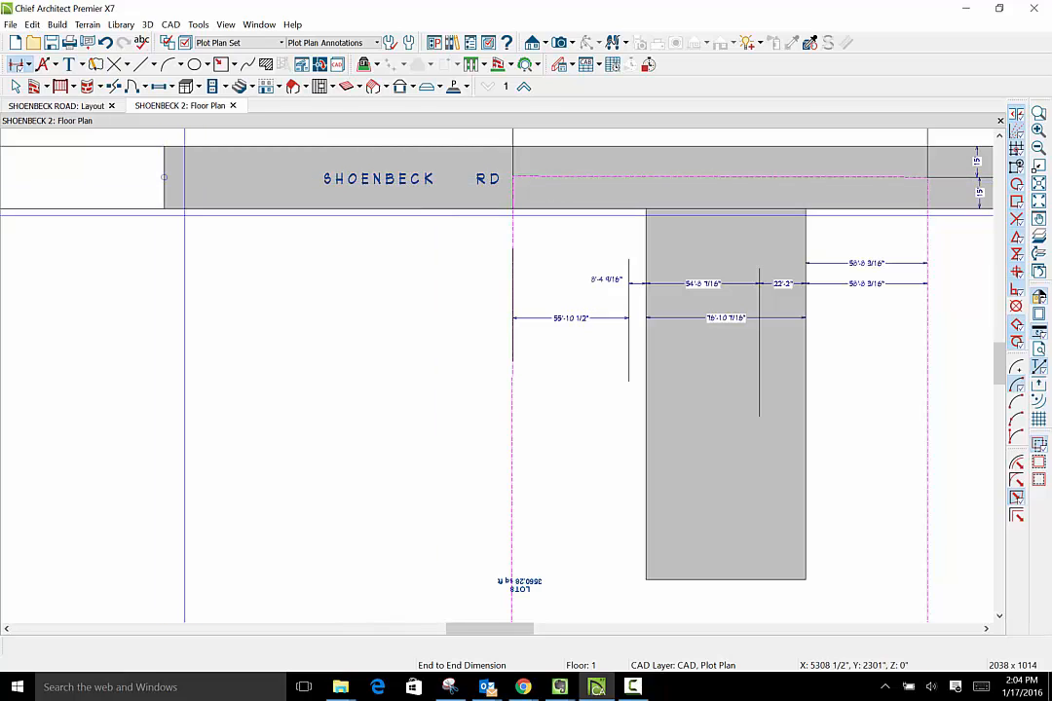
- Select the combined road and access strip slab to check its full outline, and clear the selection
left_click(167, 190)
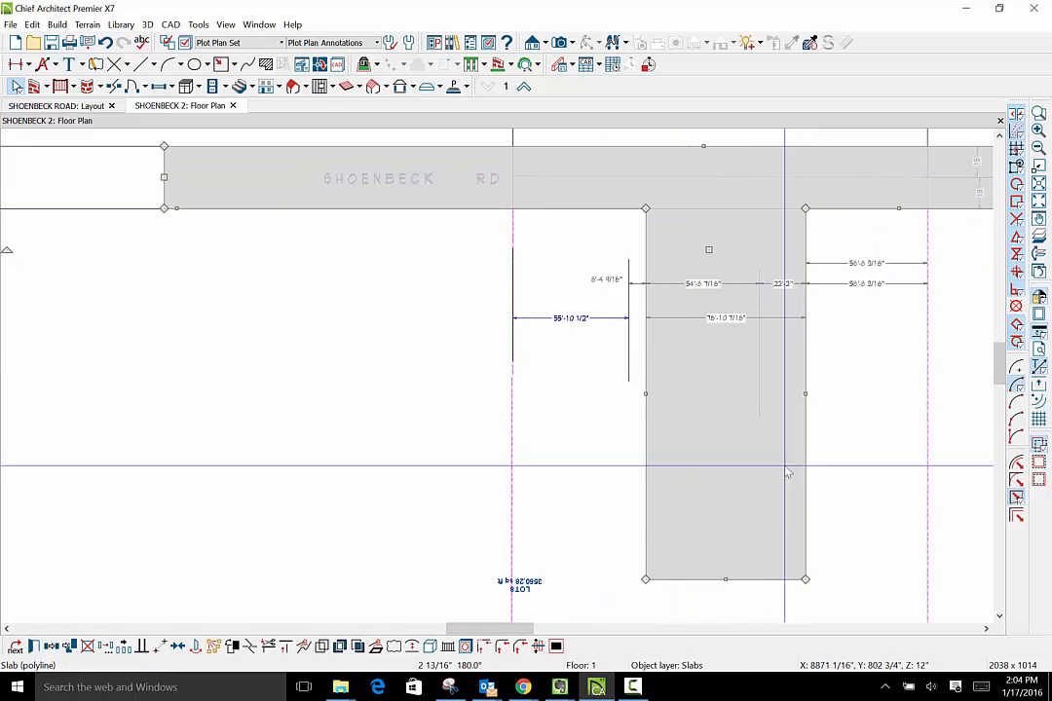
scroll(271, 216, "down", 4)
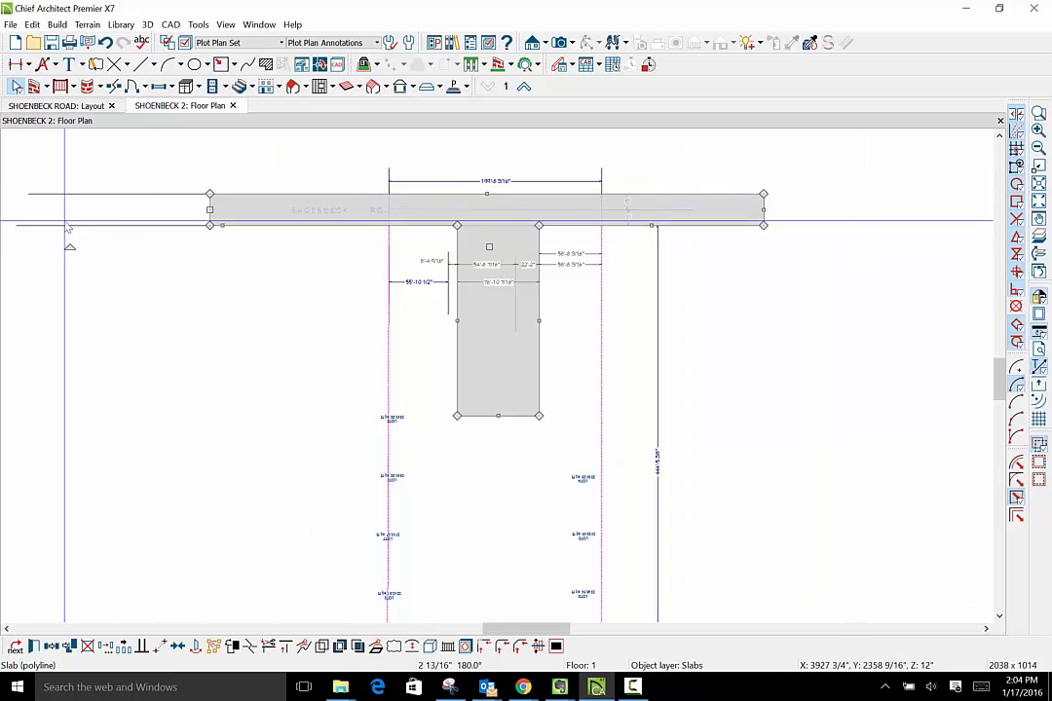
left_click(184, 262)
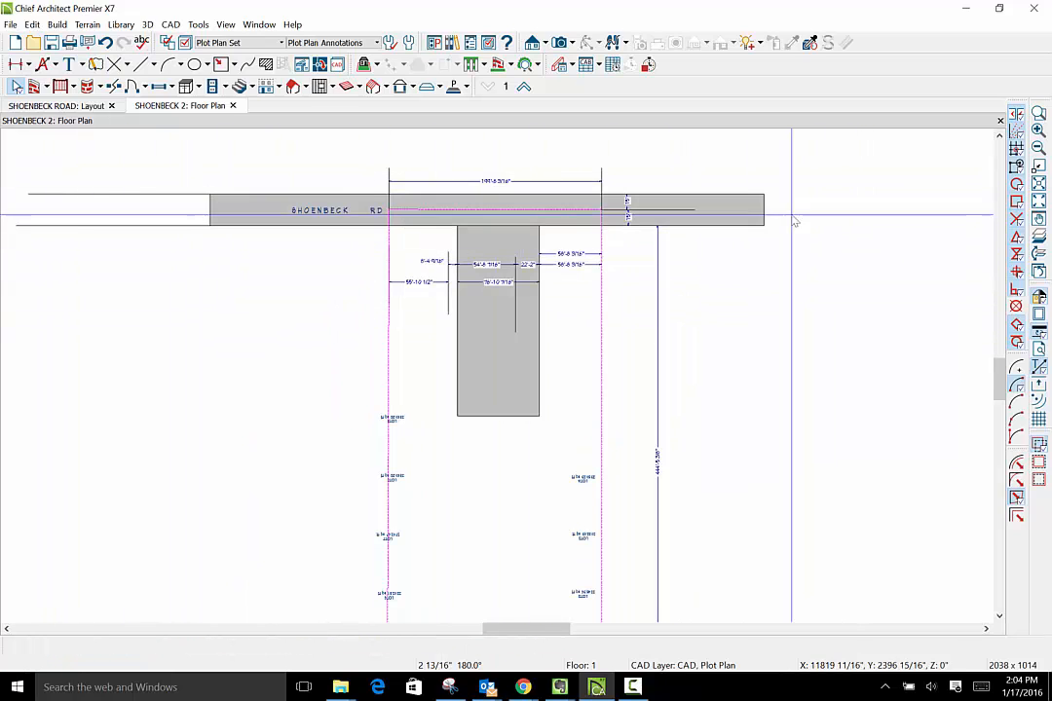
scroll(478, 207, "up", 4)
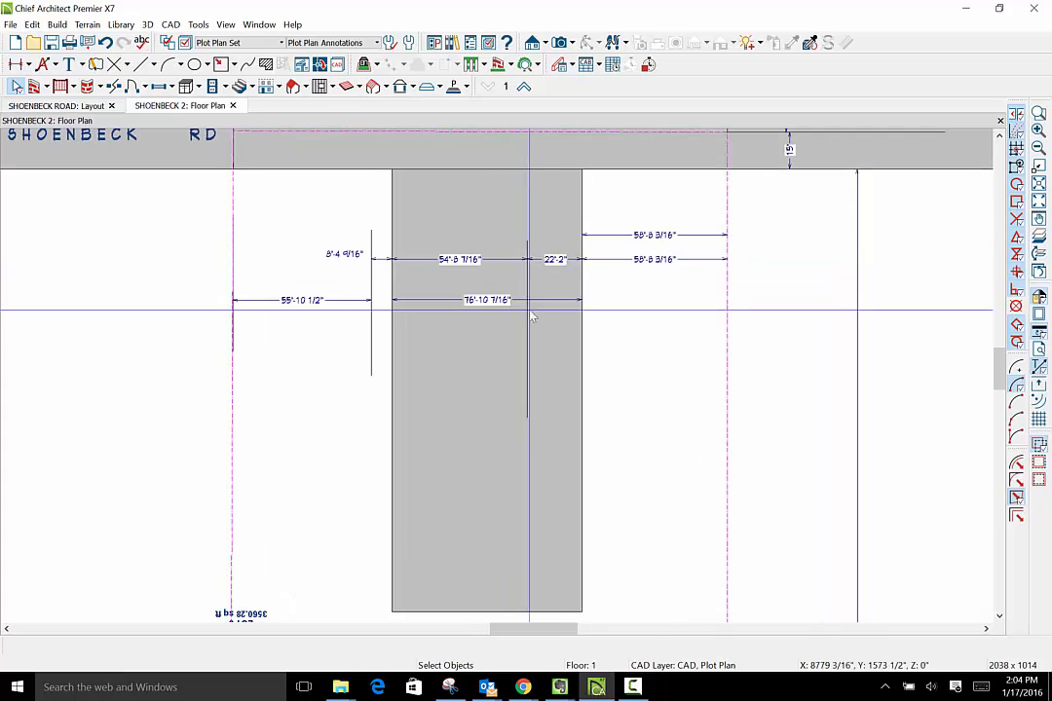
- Set the access strip's width to 30' by moving its side nearest the Lot 8 boundary
left_click(586, 365)
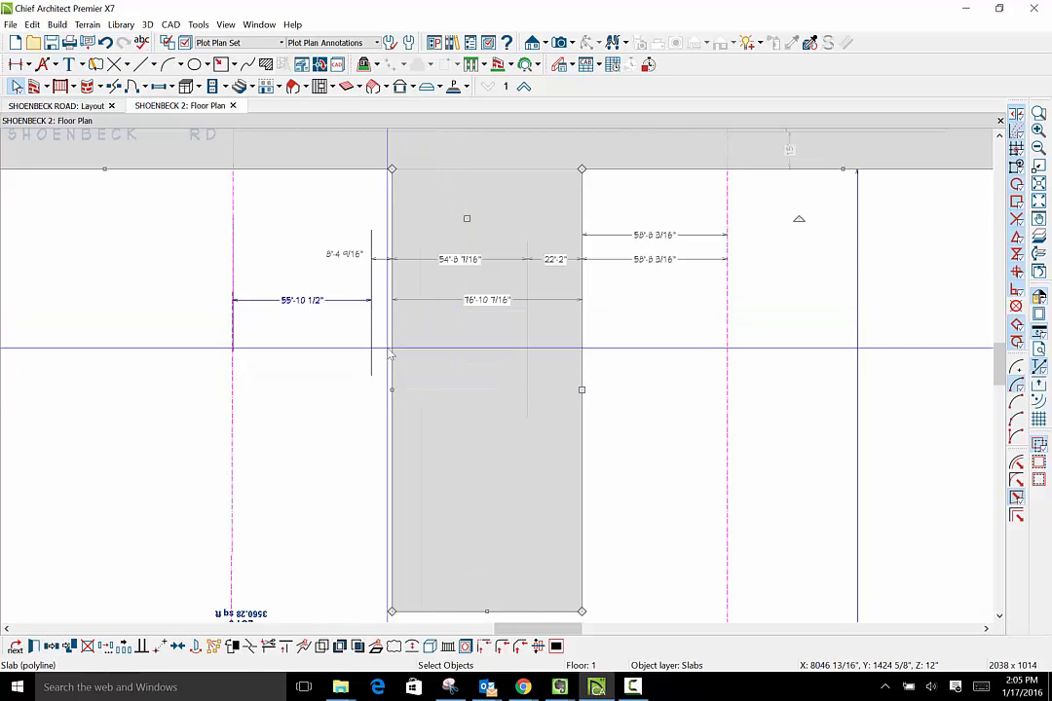
left_click(483, 302)
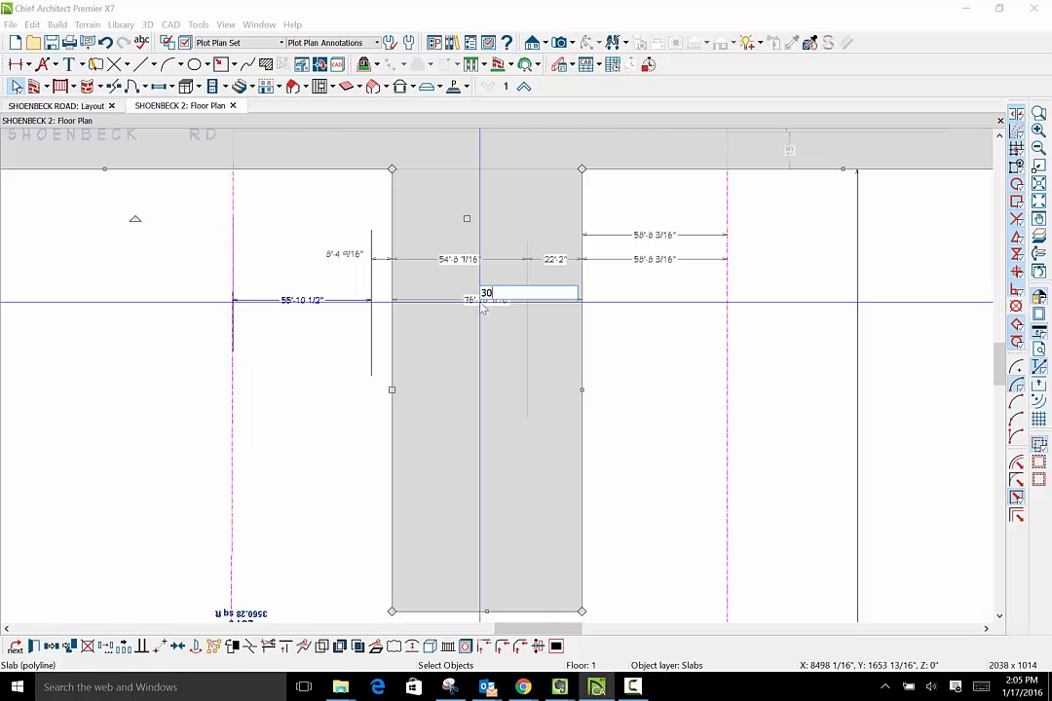
type("30")
key("Return")
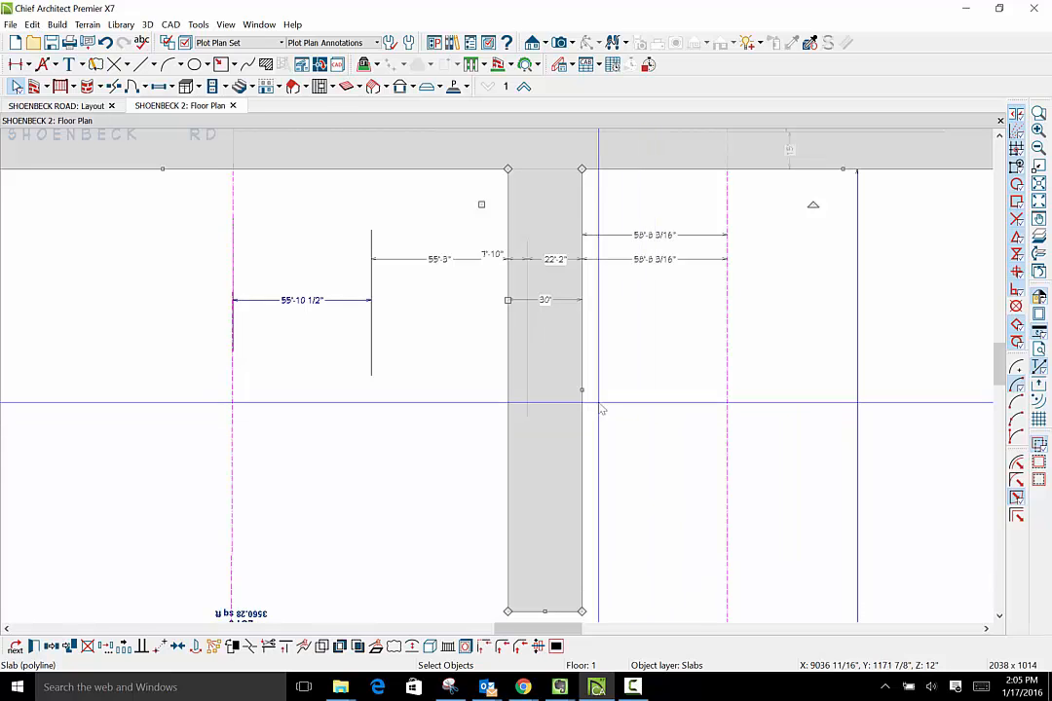
- Reposition both long sides of the access strip for a width of about 35'-4", and dimension from the Lot 8 boundary to its nearest side
left_click_drag(507, 303, 440, 312)
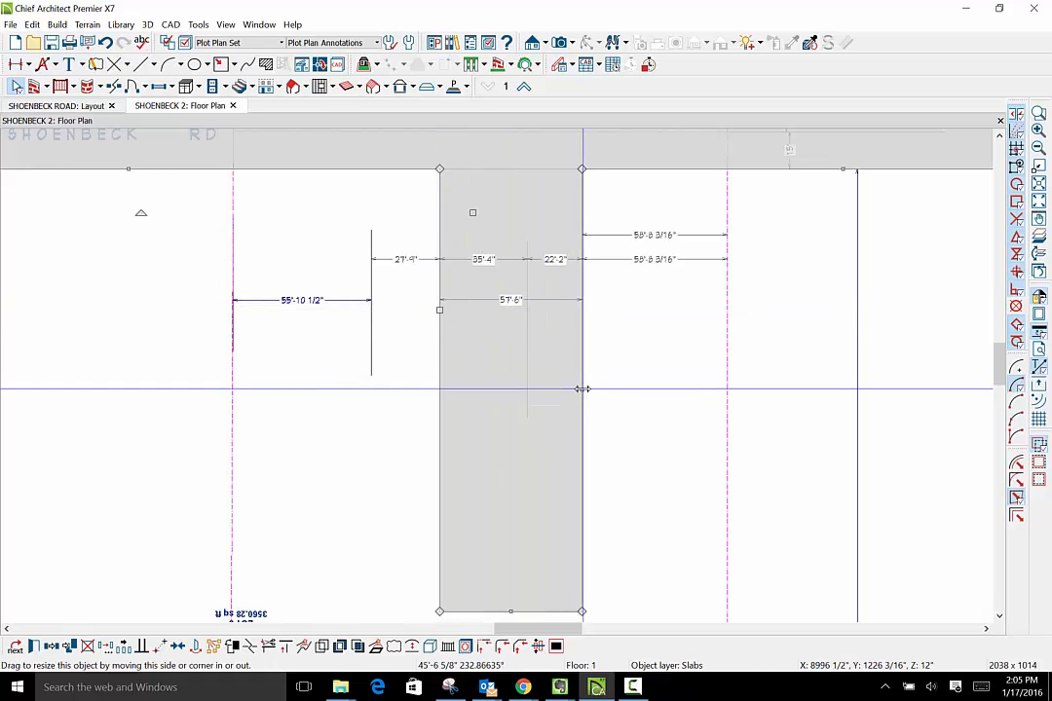
left_click_drag(582, 388, 524, 390)
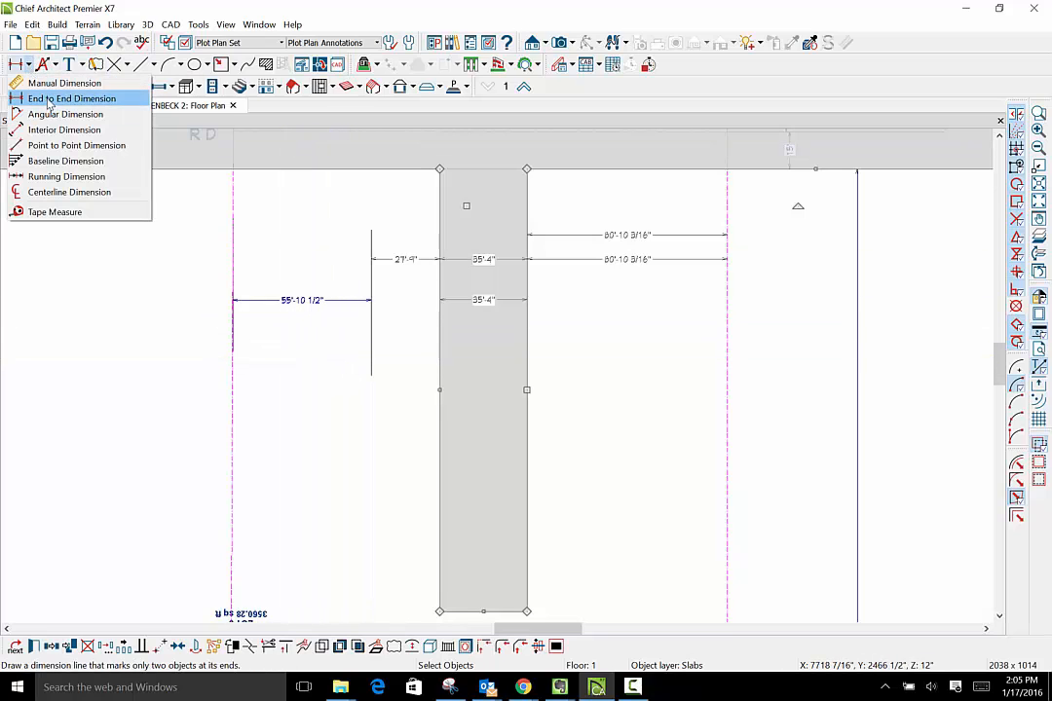
left_click(47, 100)
left_click_drag(234, 350, 442, 337)
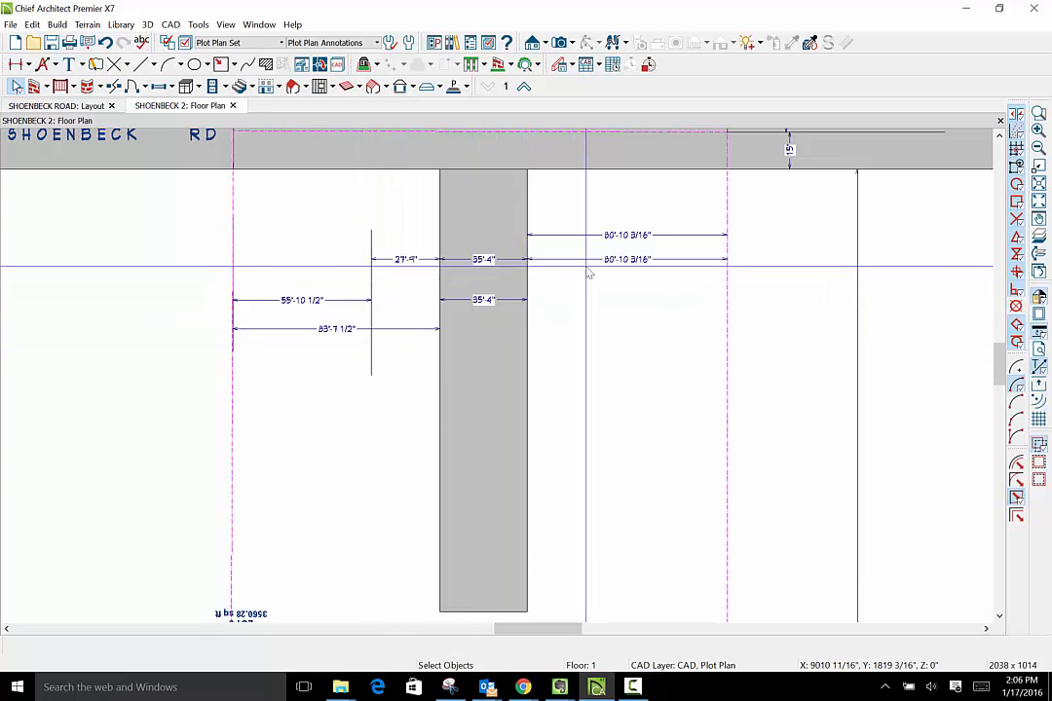
- Set the access strip's width to 30' by moving its side facing the Lot 4 boundary
left_click(527, 336)
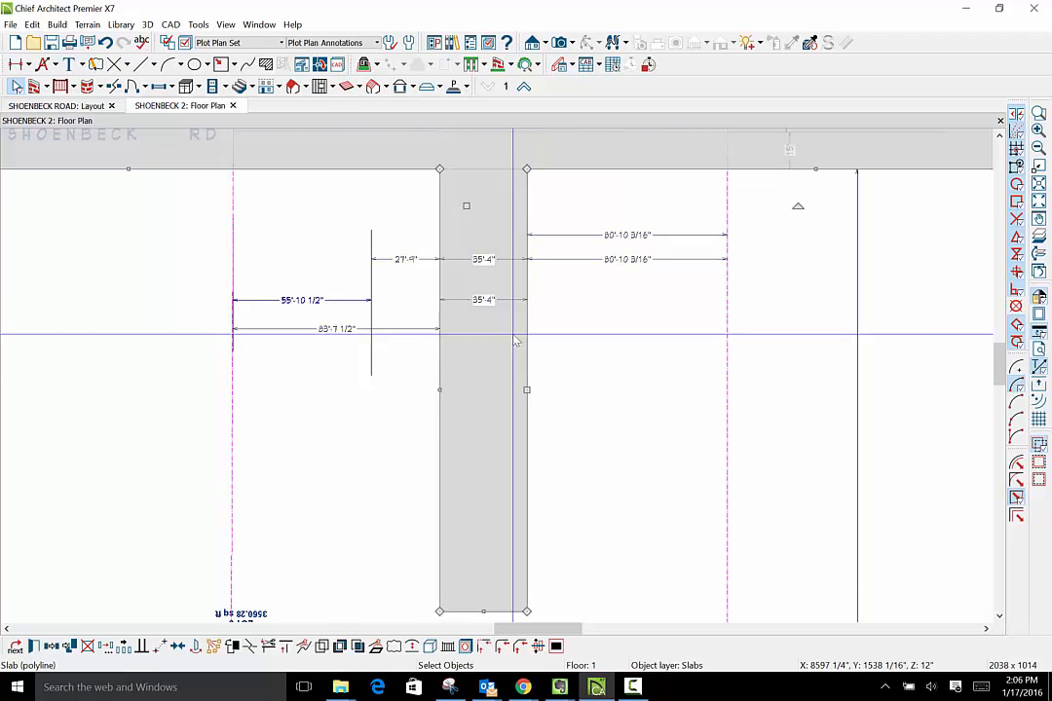
left_click(484, 301)
type("3")
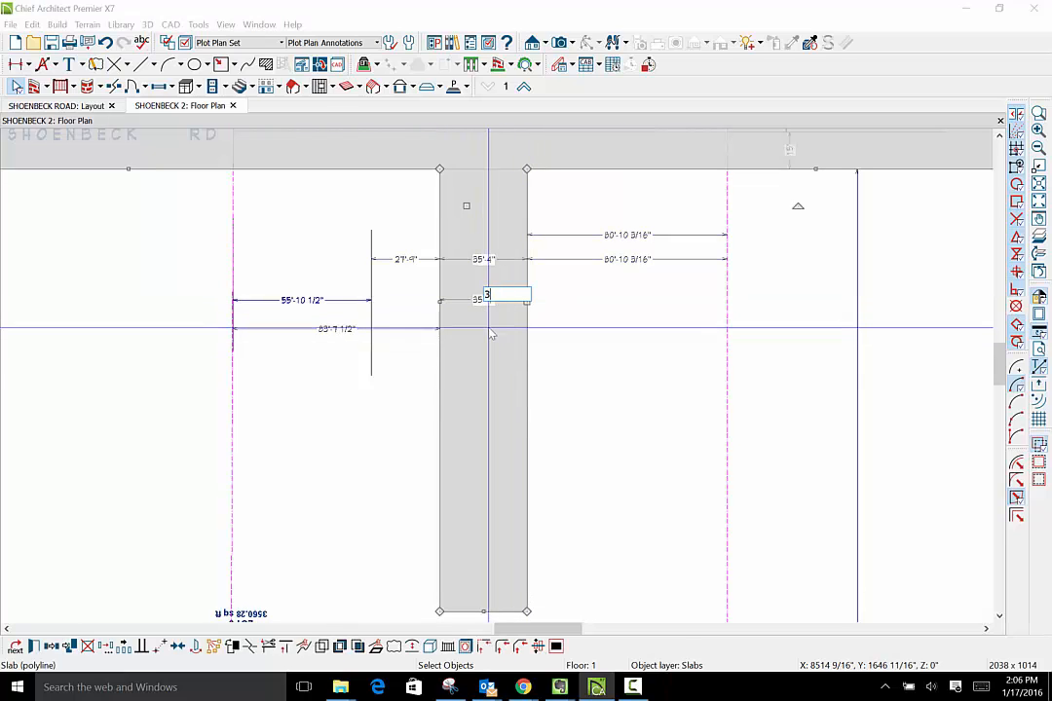
type("0")
key("Return")
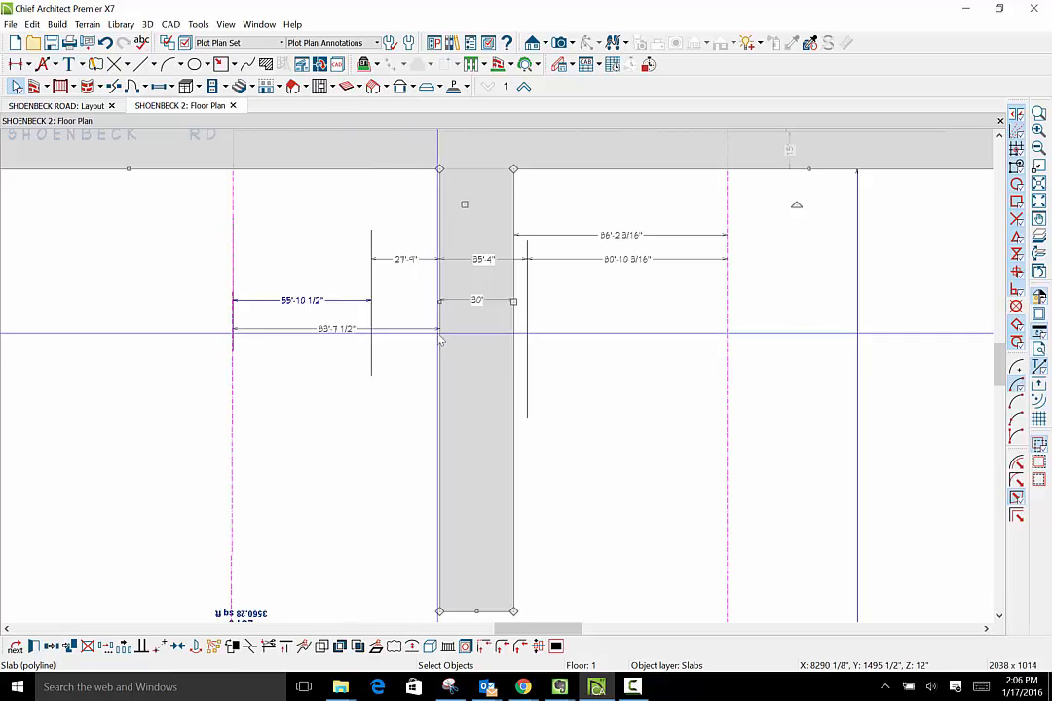
- Set the distance from the Lot 8 boundary to the nearest side of the access strip to 84'-6"
scroll(443, 348, "down", 2)
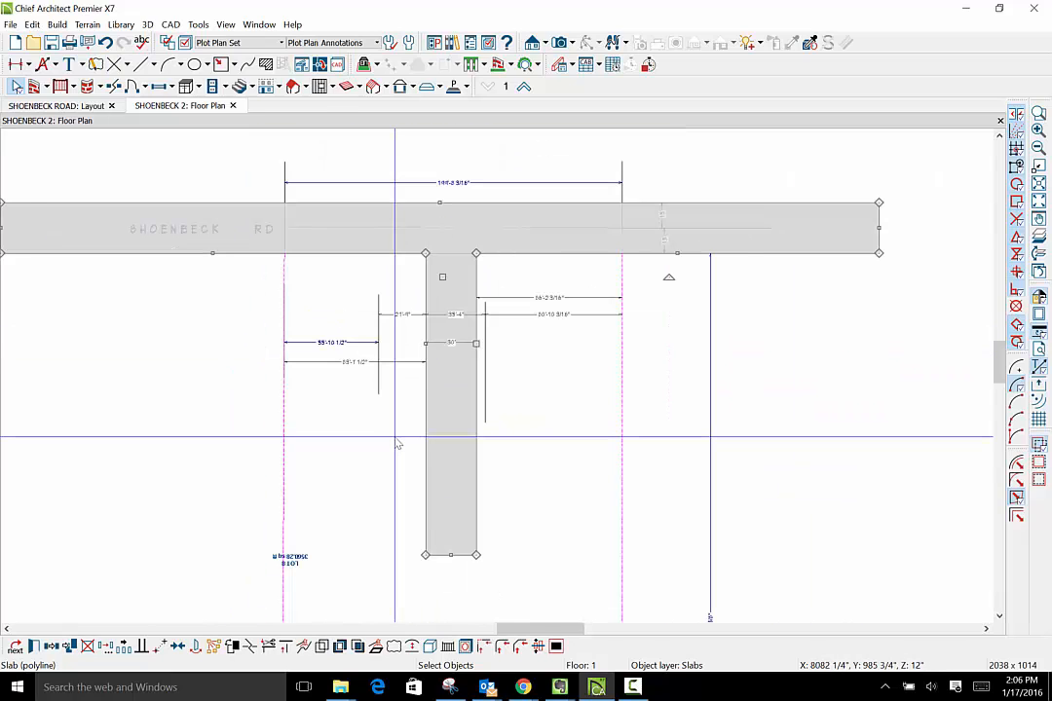
scroll(397, 444, "up", 2)
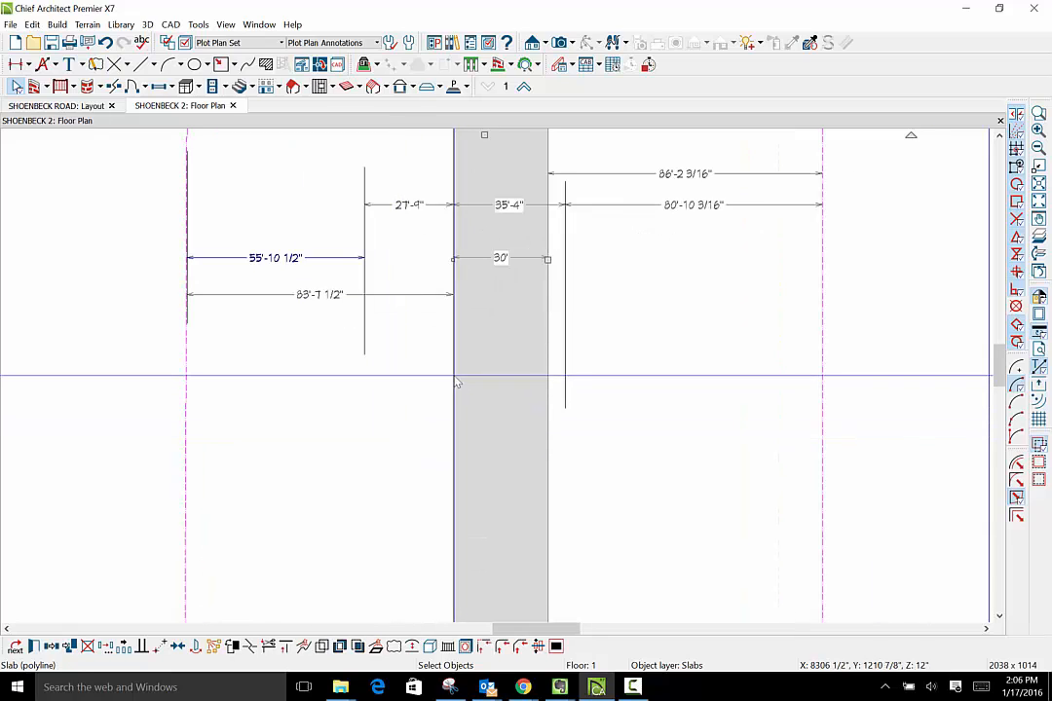
left_click(454, 376)
left_click(343, 300)
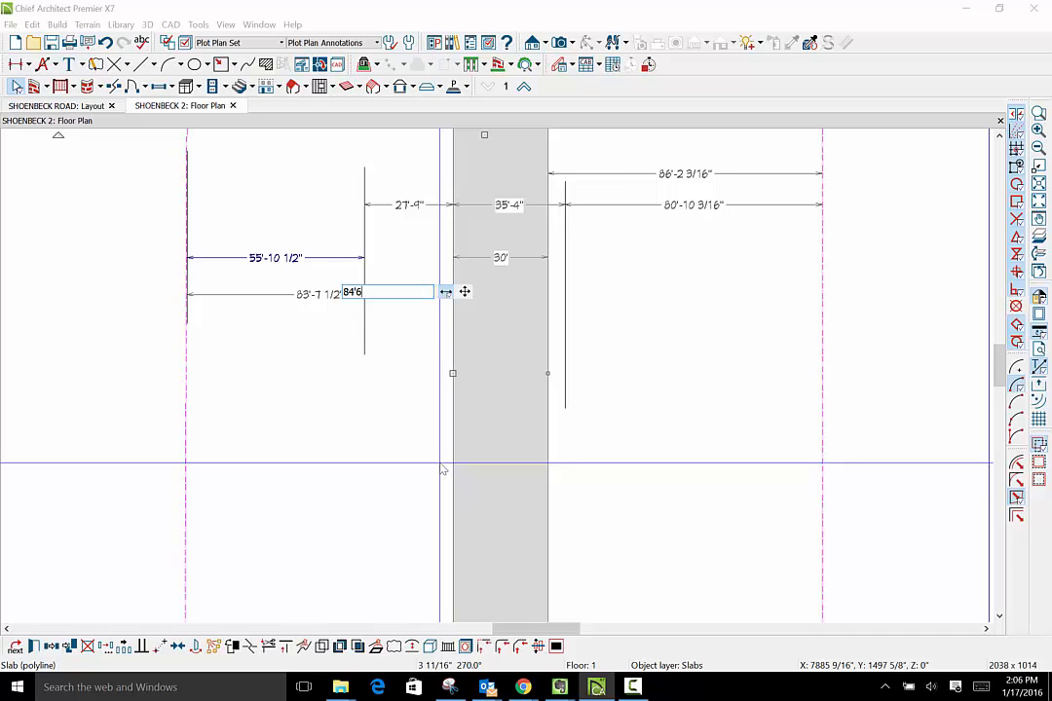
key("Return")
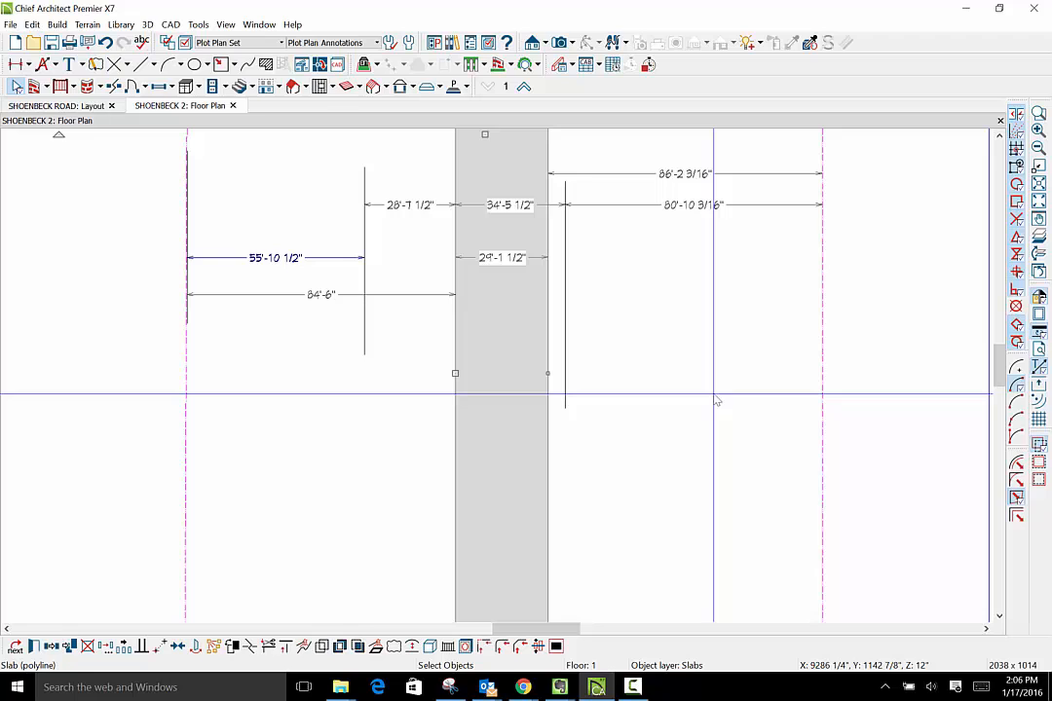
- Set the access strip's width to 30' by moving its side facing the Lot 4 boundary
left_click(548, 284)
left_click(514, 264)
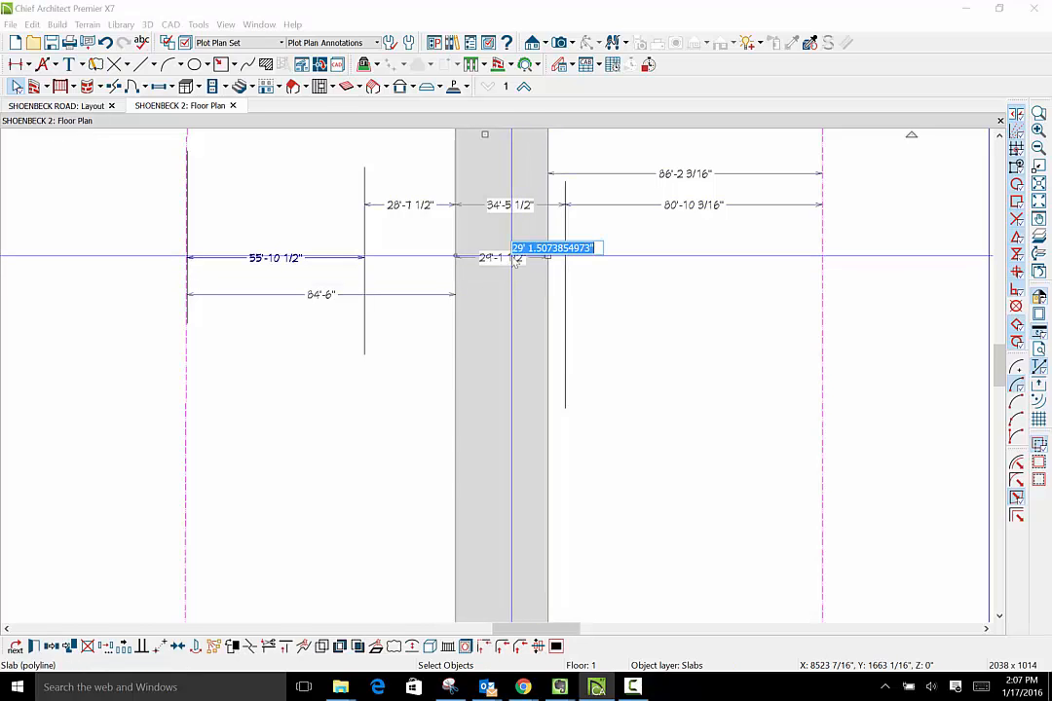
type("30")
key("Return")
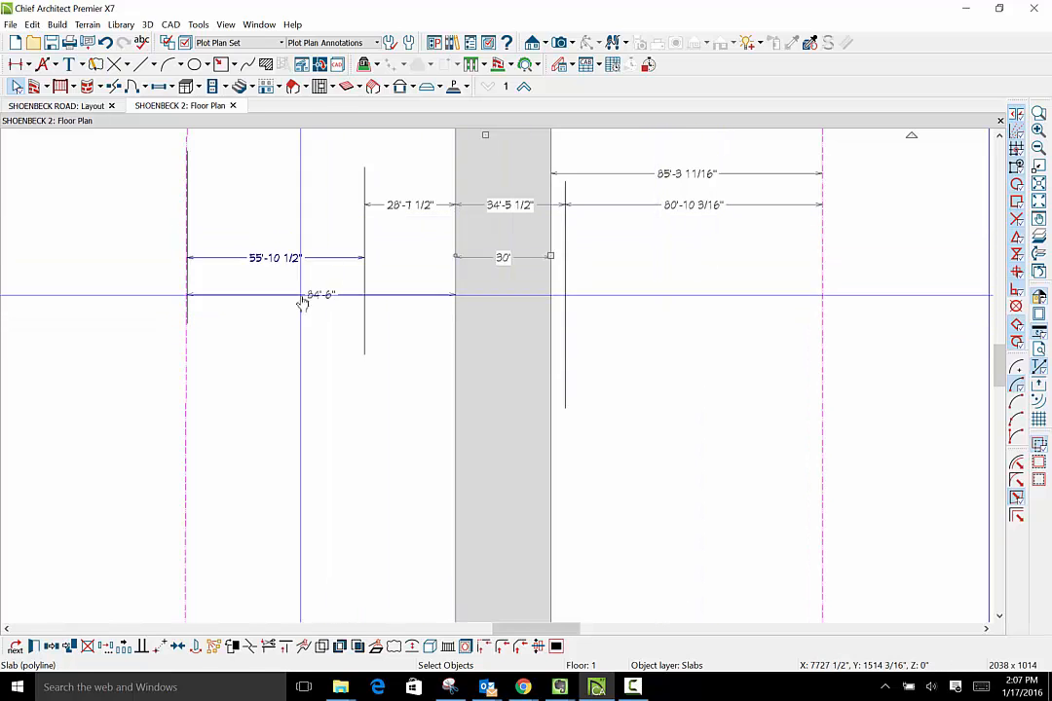
- Set the distance from the Lot 8 boundary to the nearest side of the access strip to 85'-3"
left_click(455, 342)
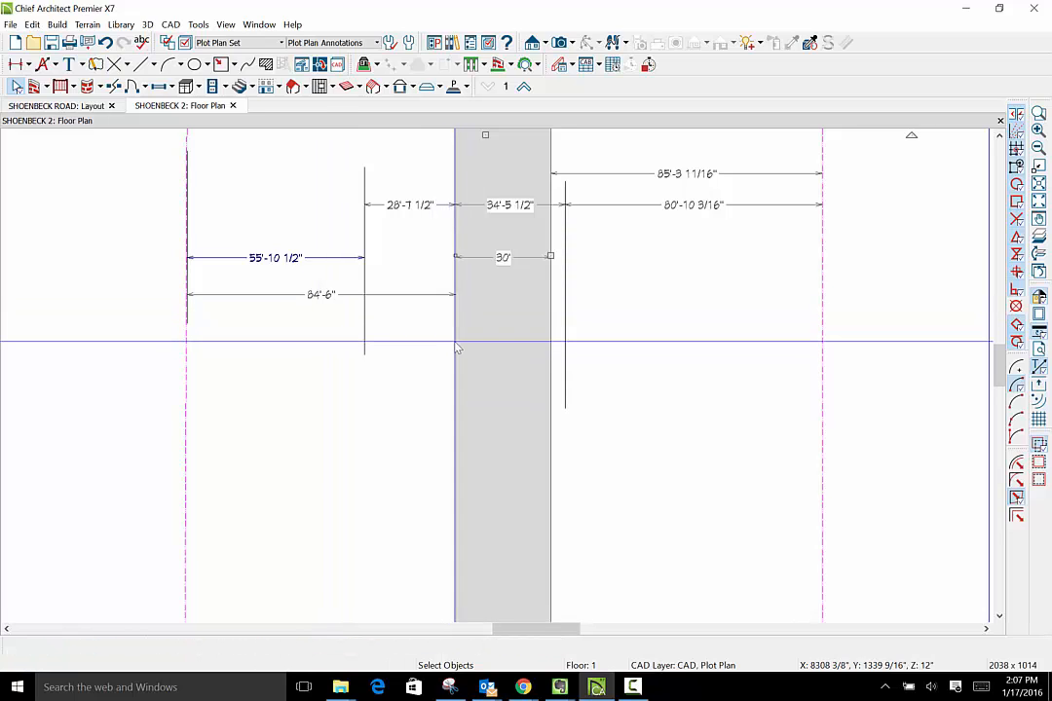
left_click(322, 295)
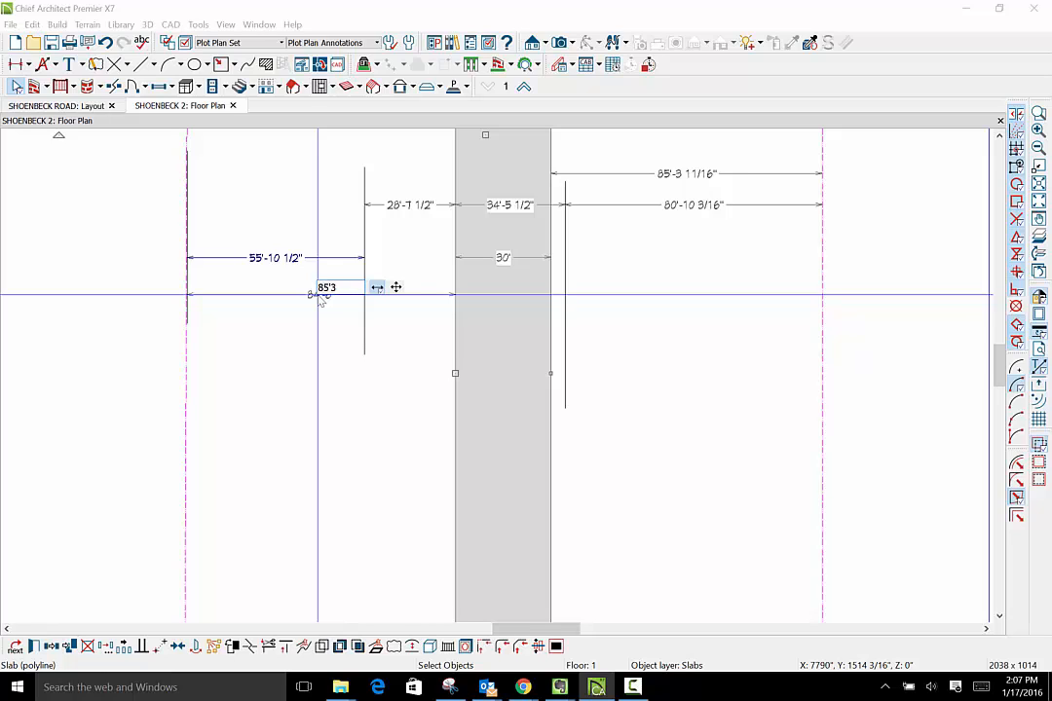
type("85'3")
key("Return")
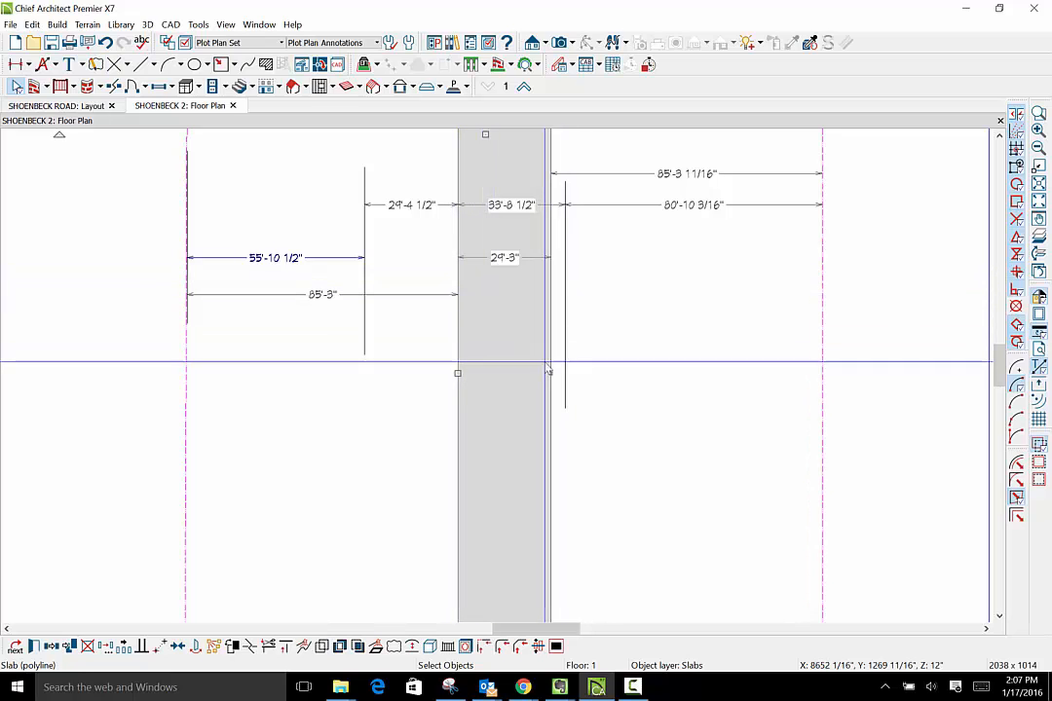
- Set the access strip's width to 30'-3" by moving its side facing the Lot 4 boundary, and correct it to 30'
left_click(551, 309)
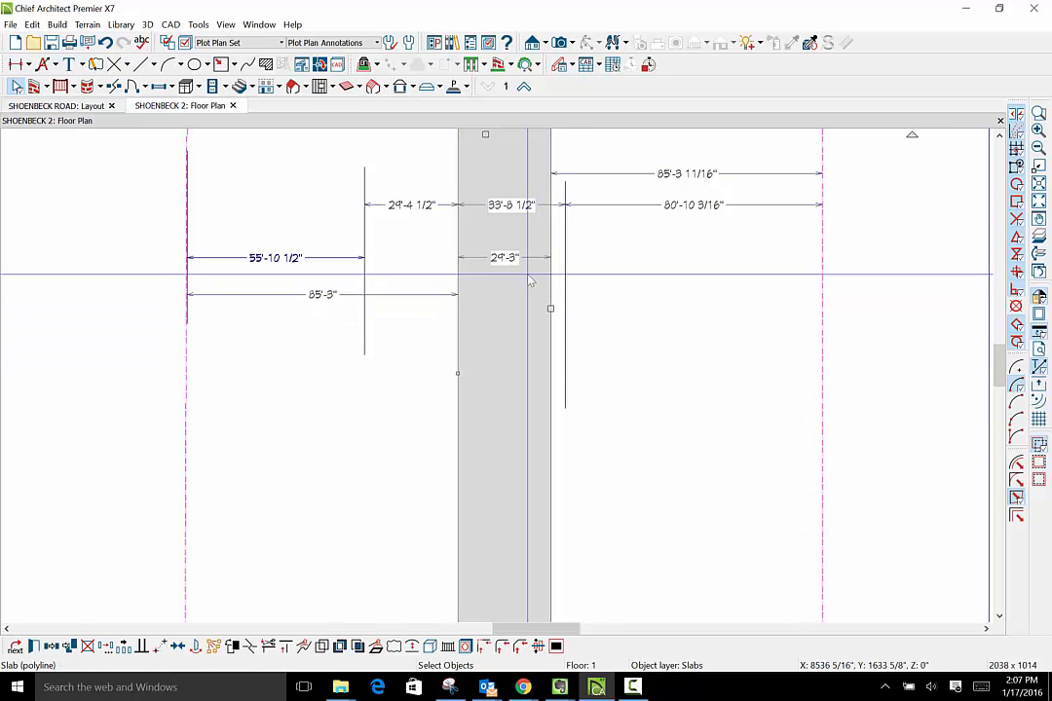
left_click(504, 259)
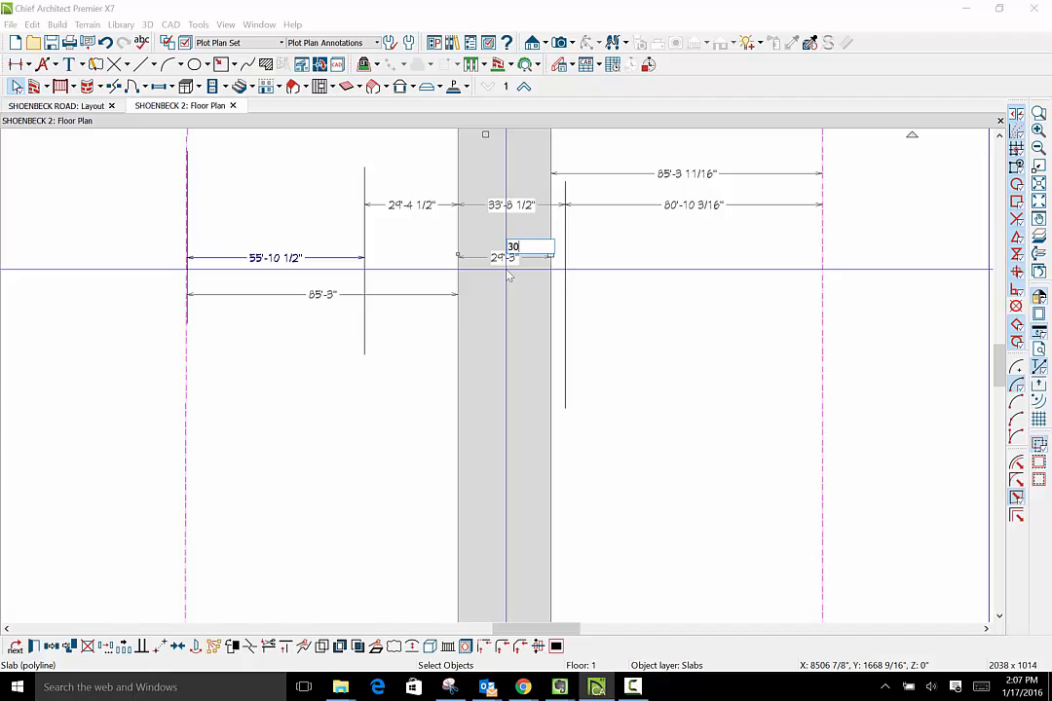
type("30'3")
key("Return")
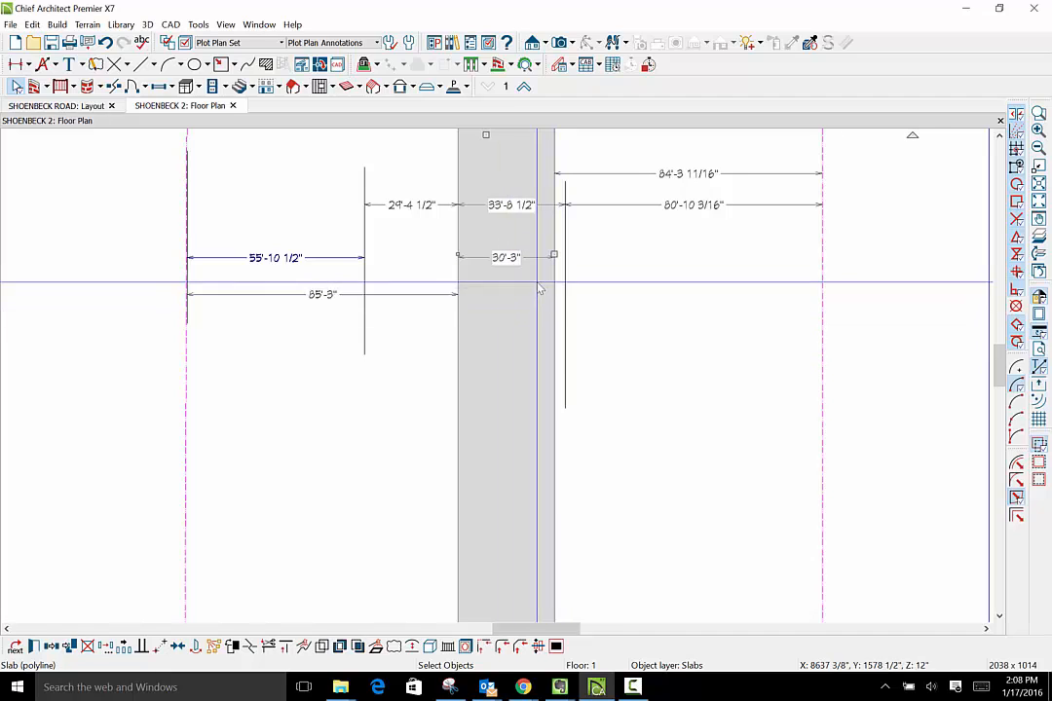
left_click(504, 260)
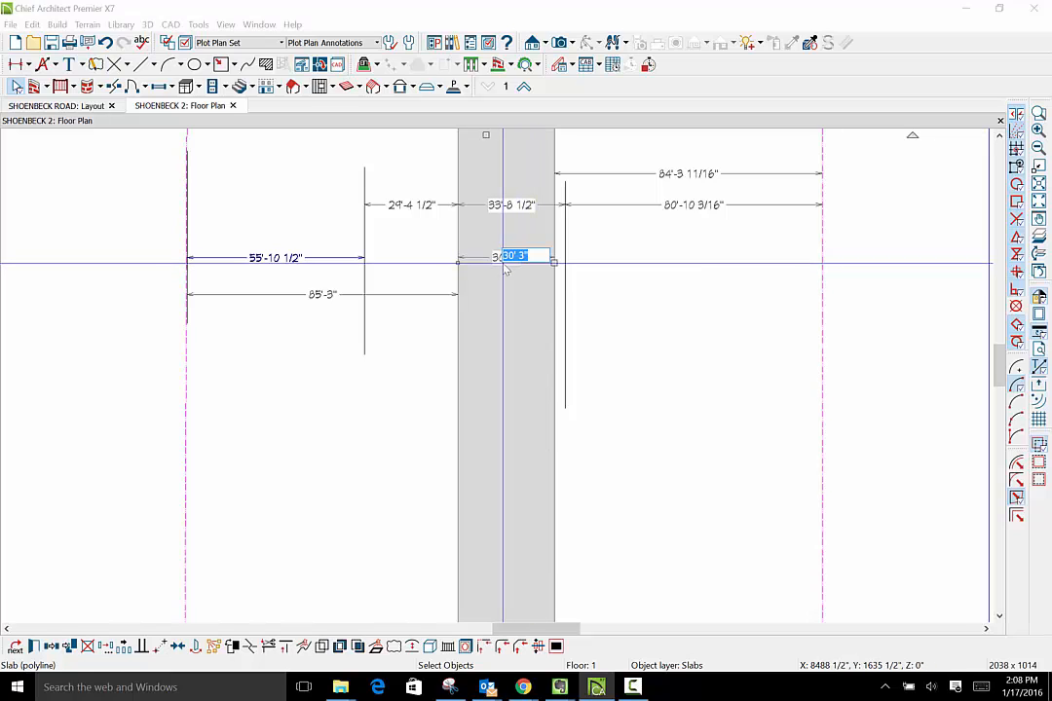
type("30'")
key("Return")
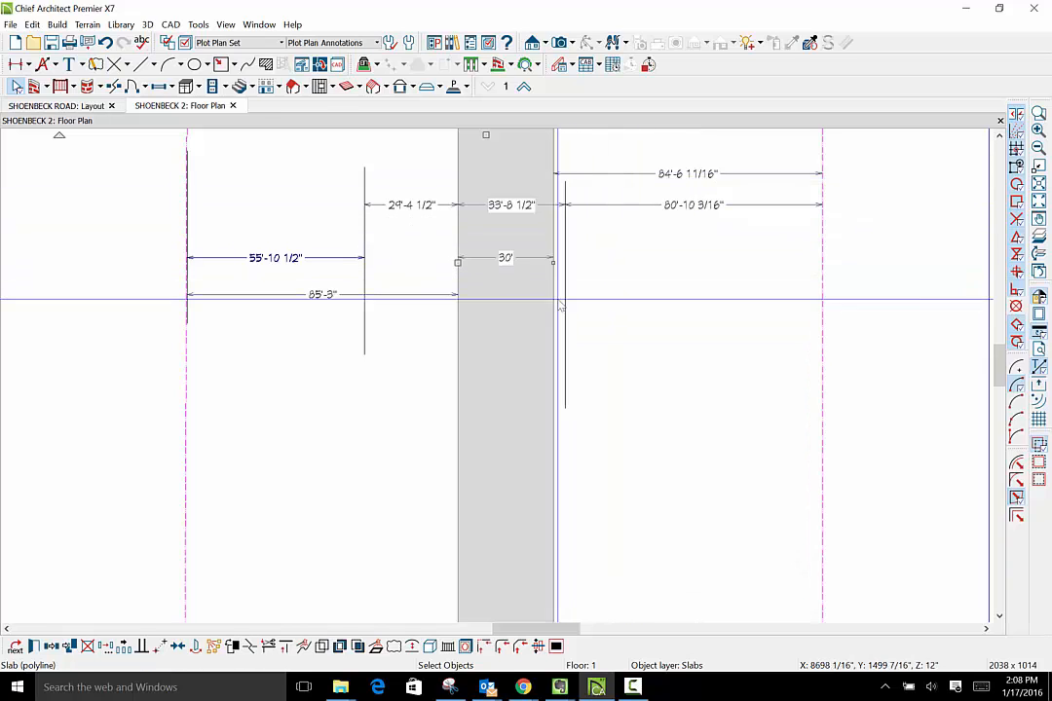
- Set the distance from the Lot 8 boundary to the nearest side of the access strip to 85'
left_click(459, 339)
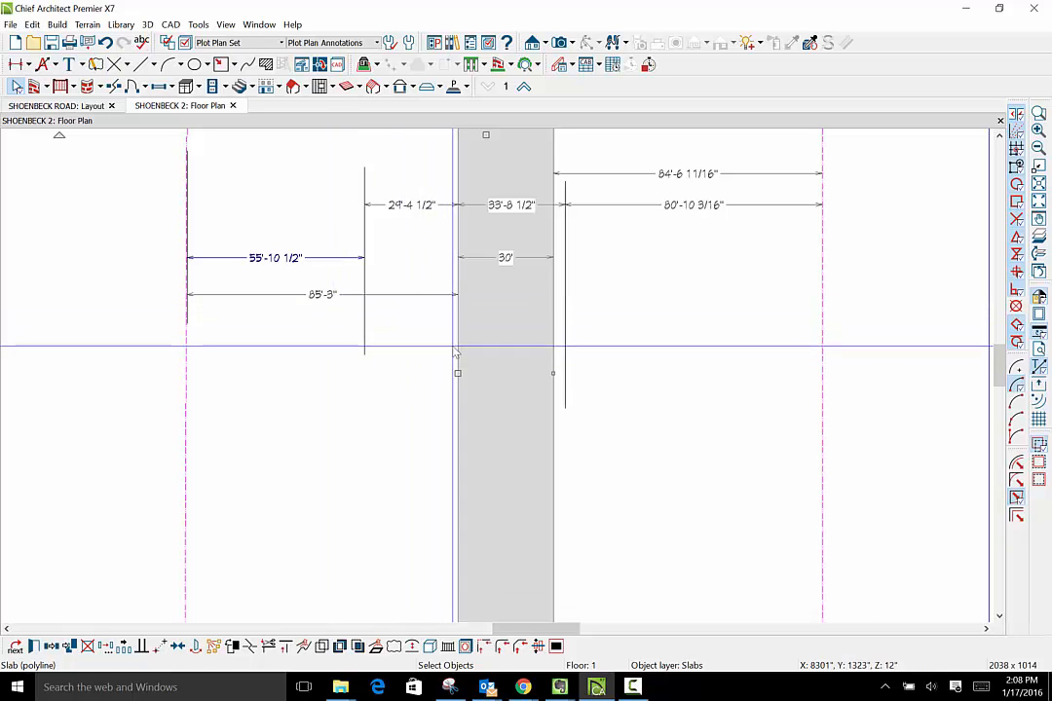
left_click(317, 295)
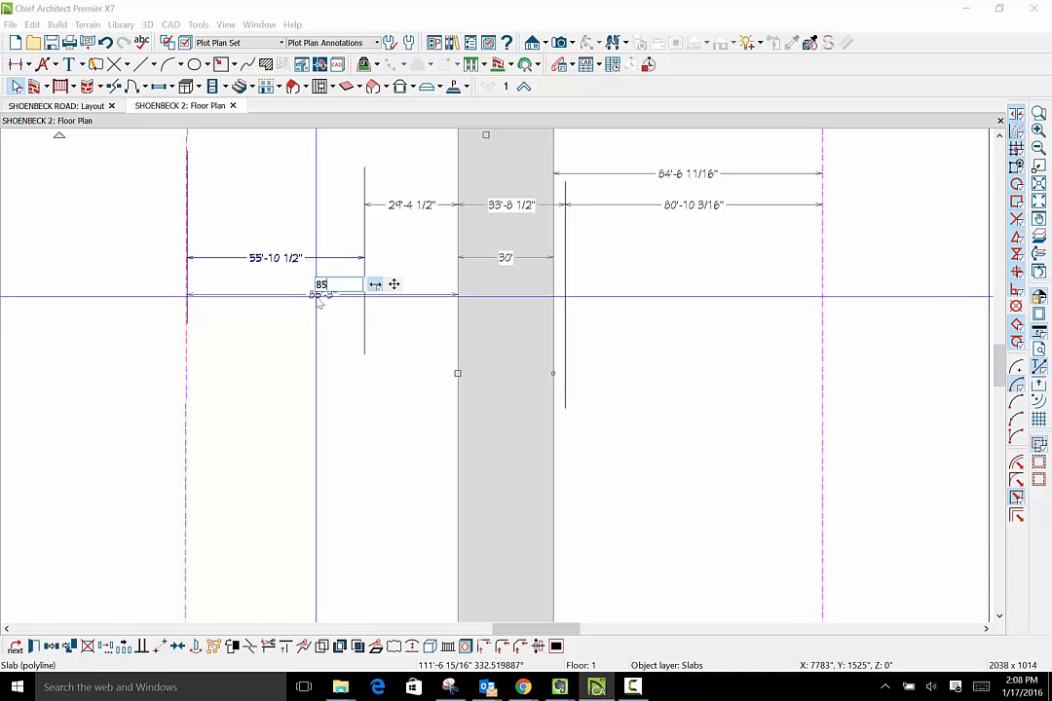
key("Return")
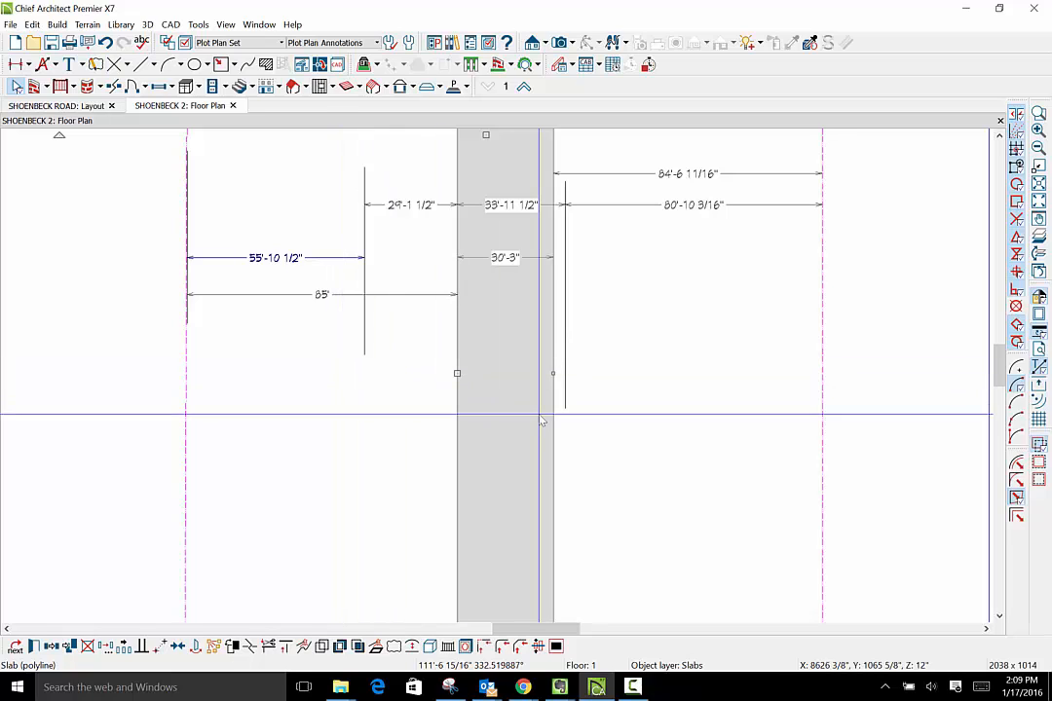
- Restore the access strip's width to 30' by moving its side facing the Lot 4 boundary
left_click(551, 375)
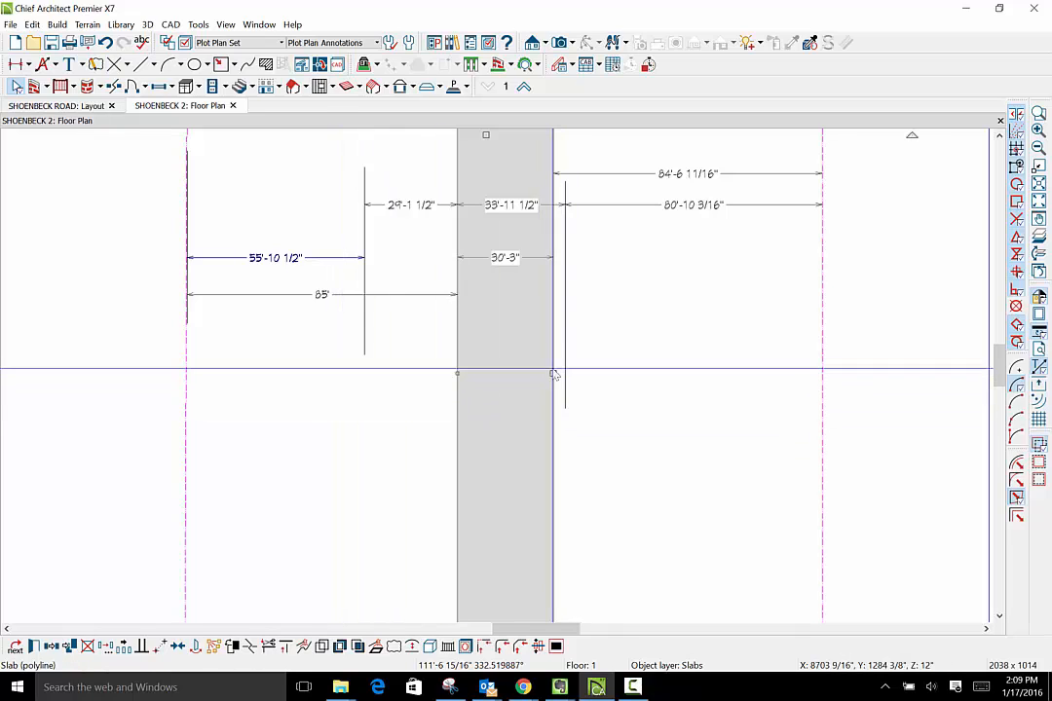
left_click(675, 176)
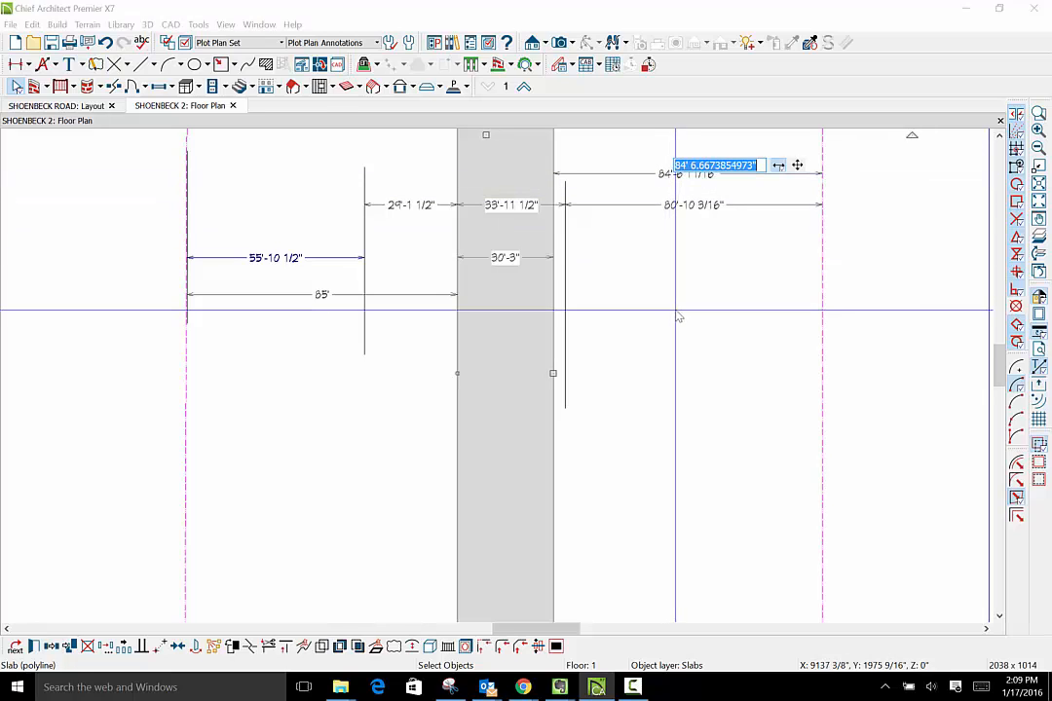
key("Escape")
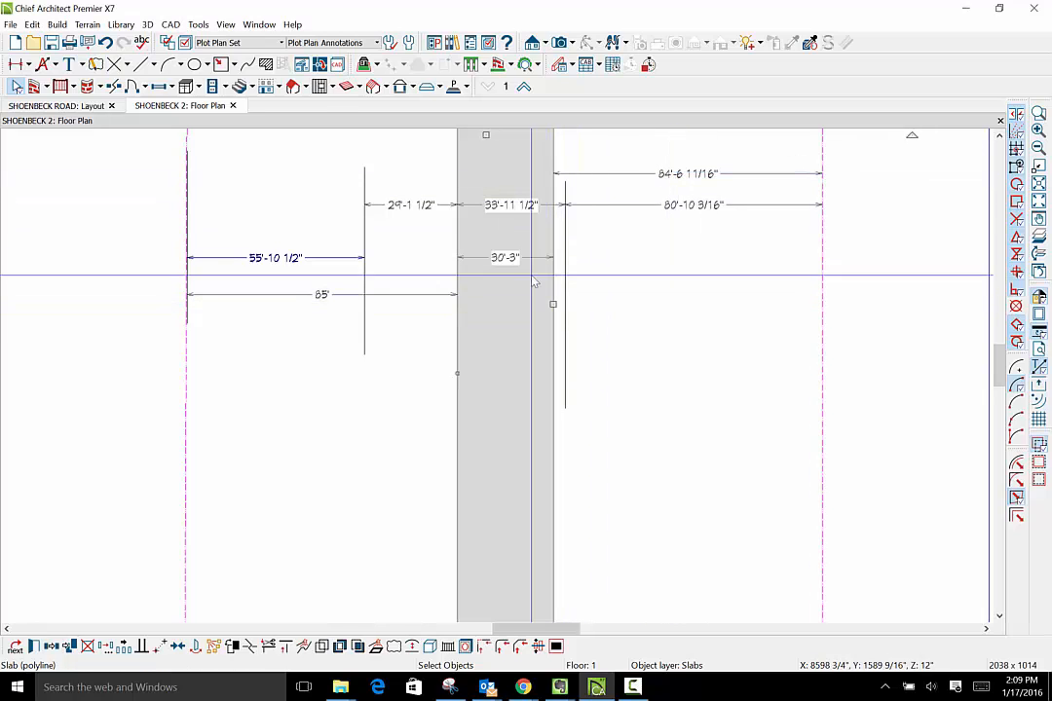
left_click(511, 261)
type("30")
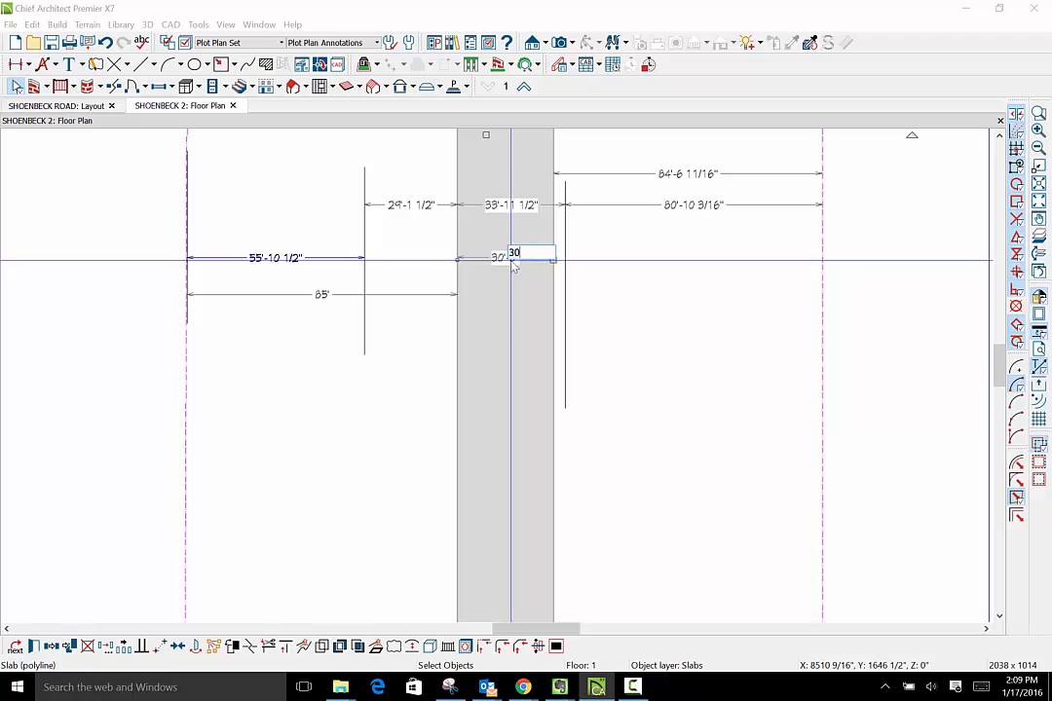
key("Return")
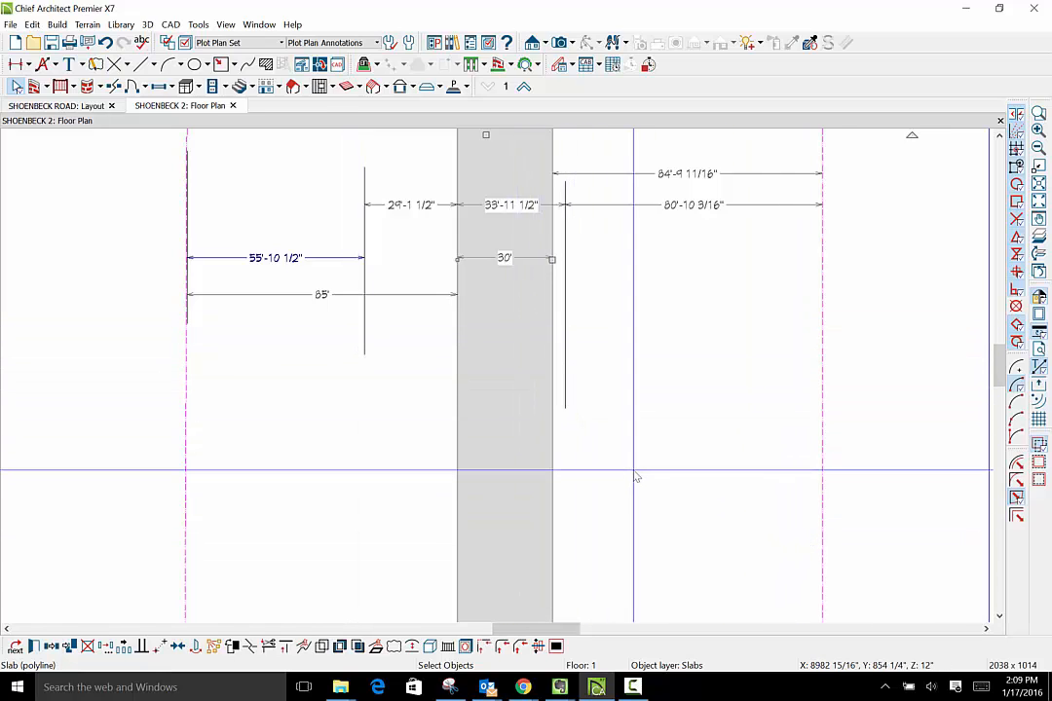
- Extend the far end of the access strip past the lots to about 25'-6" from the rear boundary
scroll(636, 477, "down", 2)
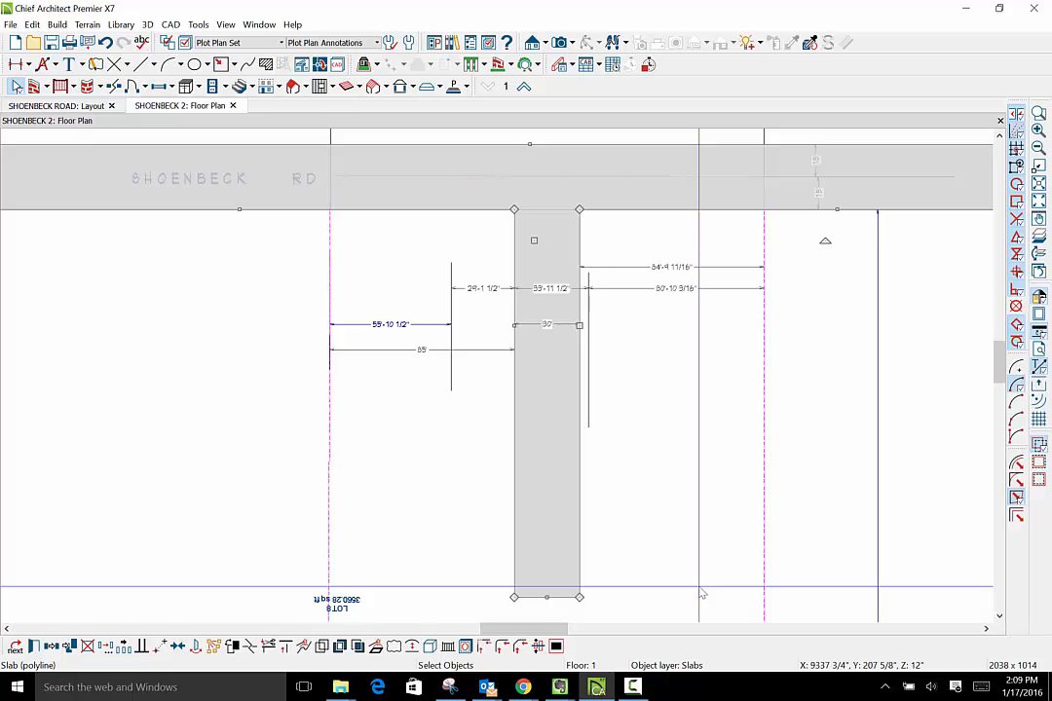
scroll(738, 458, "down", 5)
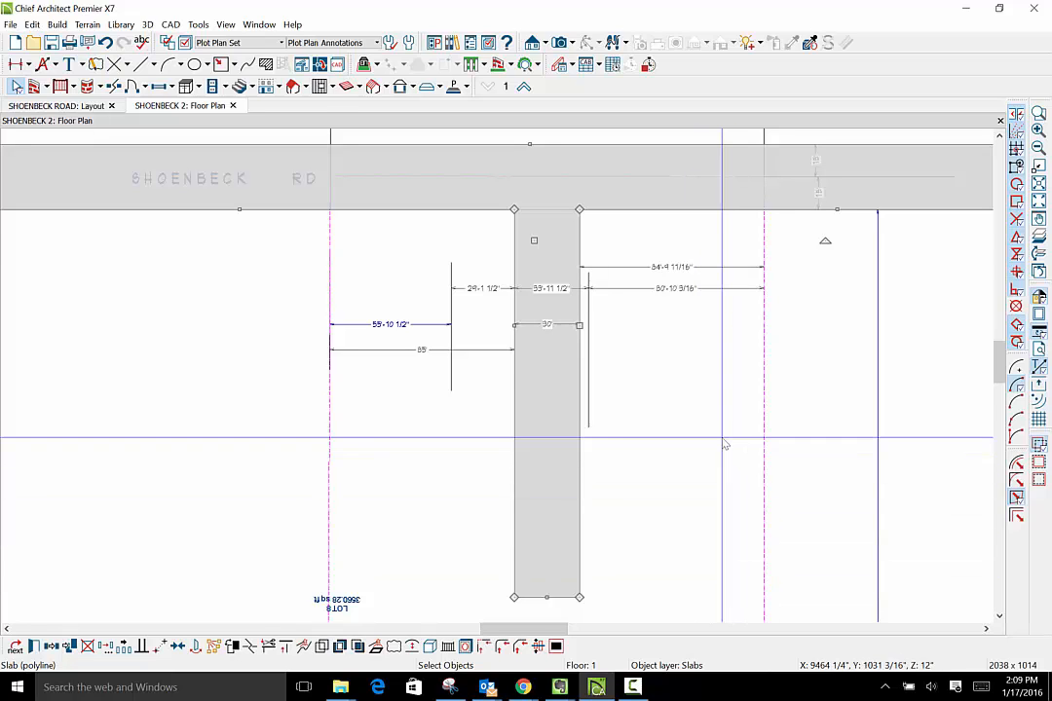
scroll(741, 410, "down", 2)
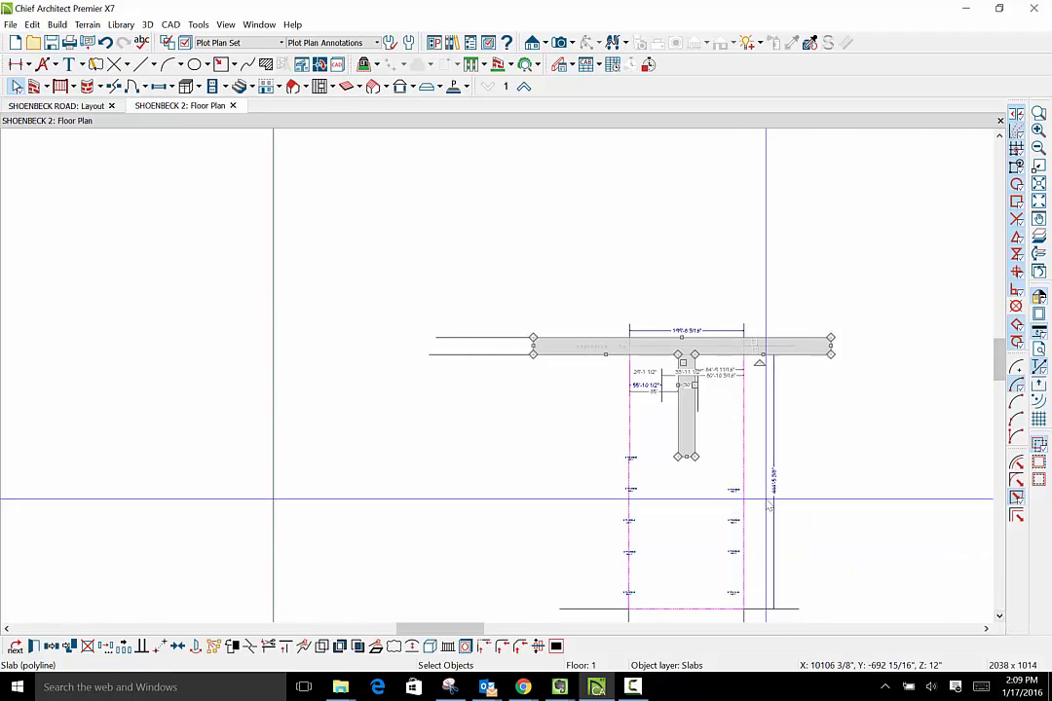
left_click_drag(686, 458, 682, 593)
scroll(793, 592, "up", 3)
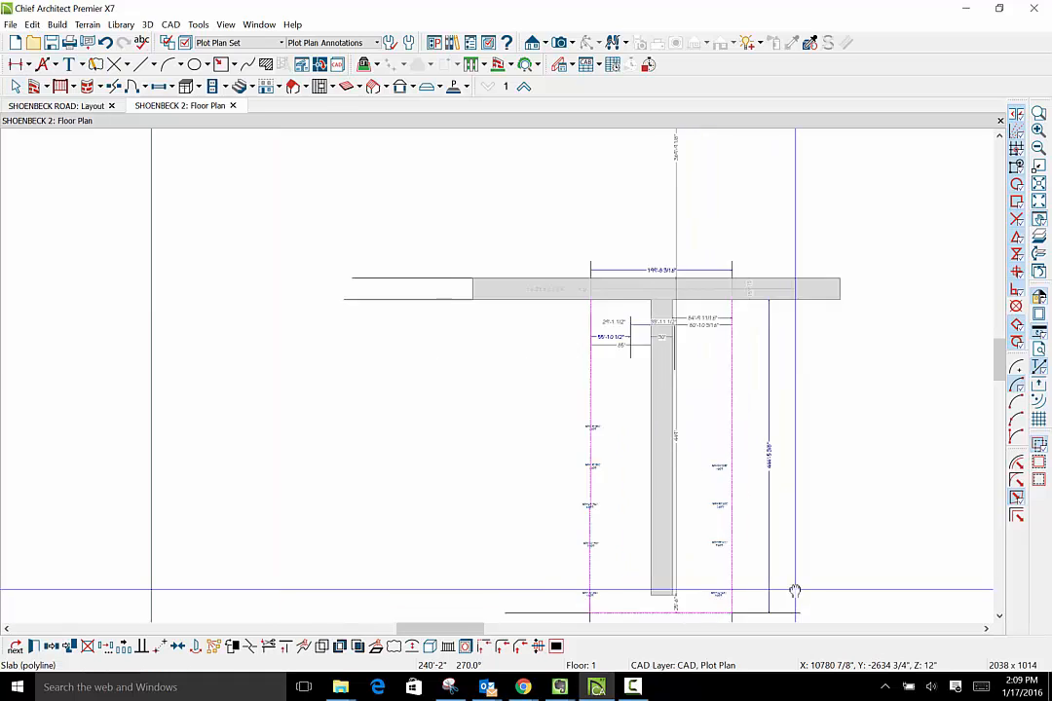
left_click_drag(999, 616, 999, 615)
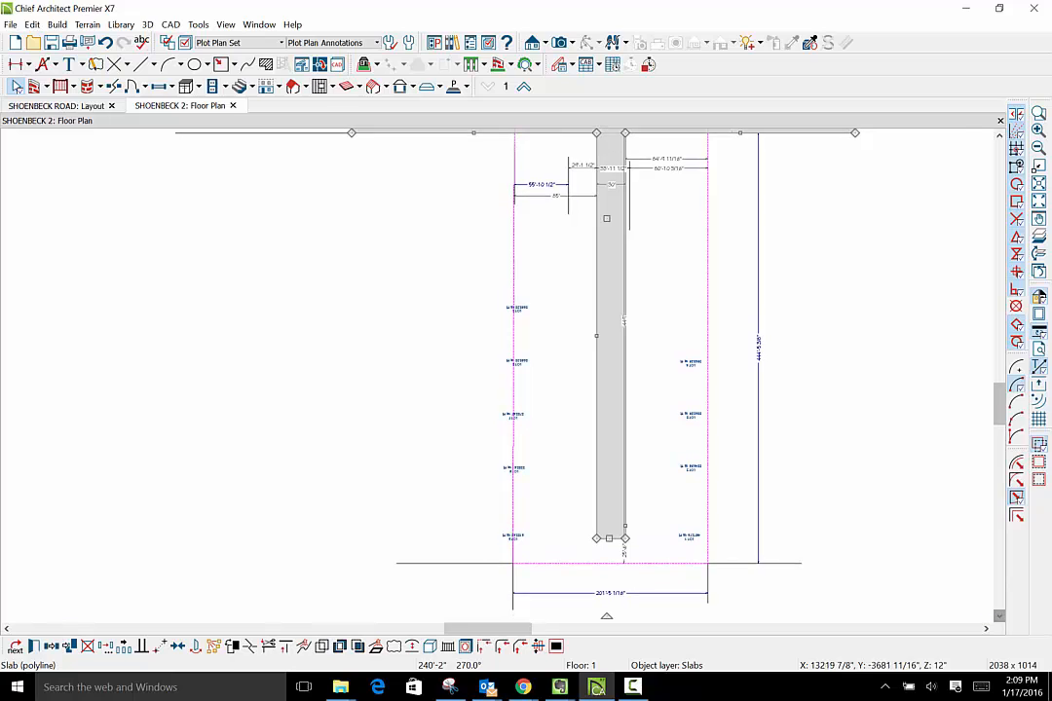
- Draw a horizontal line about 241' long across Lots 5 and 1, about 20'-3" from the rear boundary
scroll(603, 588, "up", 3)
scroll(603, 588, "up", 2)
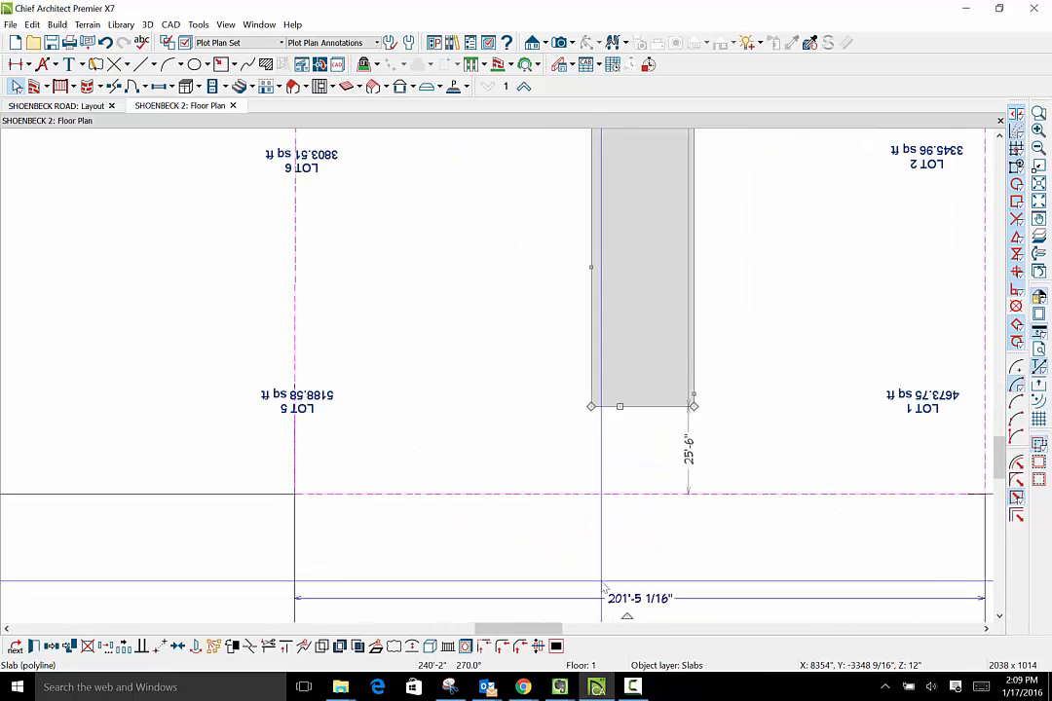
left_click(154, 68)
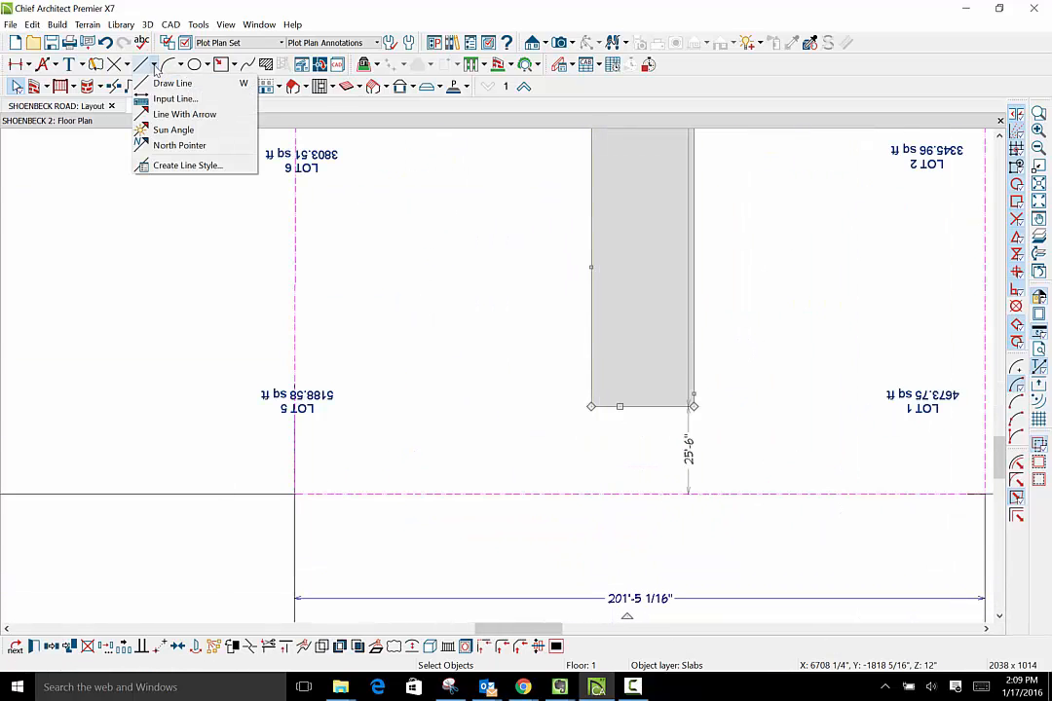
left_click(161, 86)
mouse_move(192, 425)
left_mouse_down()
mouse_move(353, 432)
mouse_move(1051, 654)
mouse_move(805, 357)
mouse_move(979, 378)
left_mouse_up()
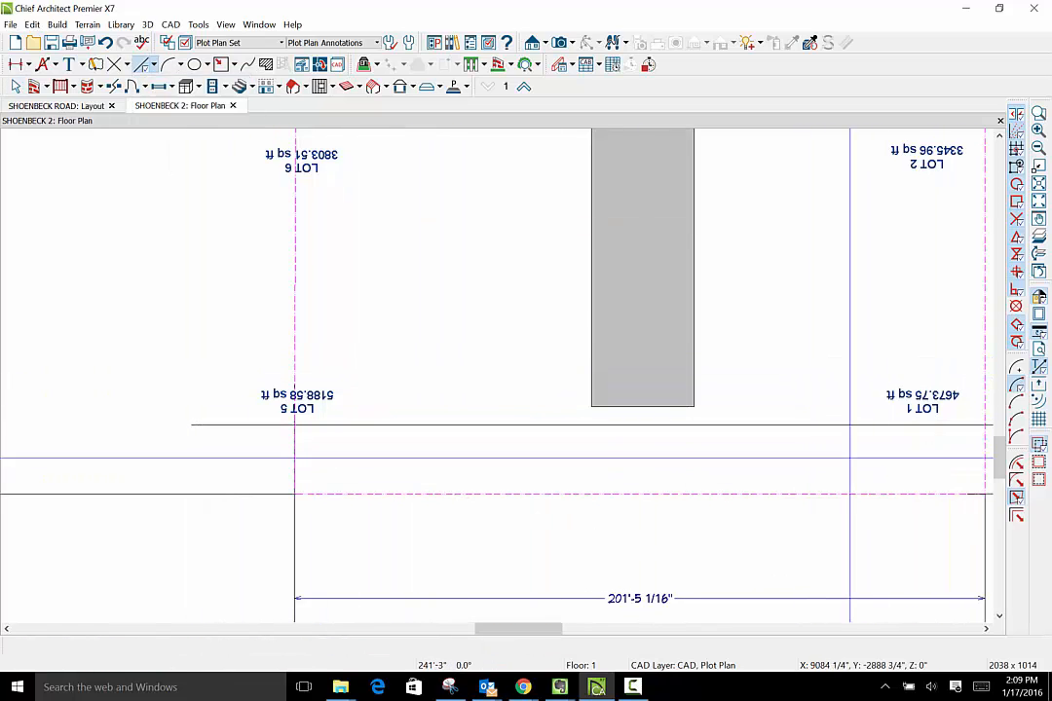
left_click(17, 86)
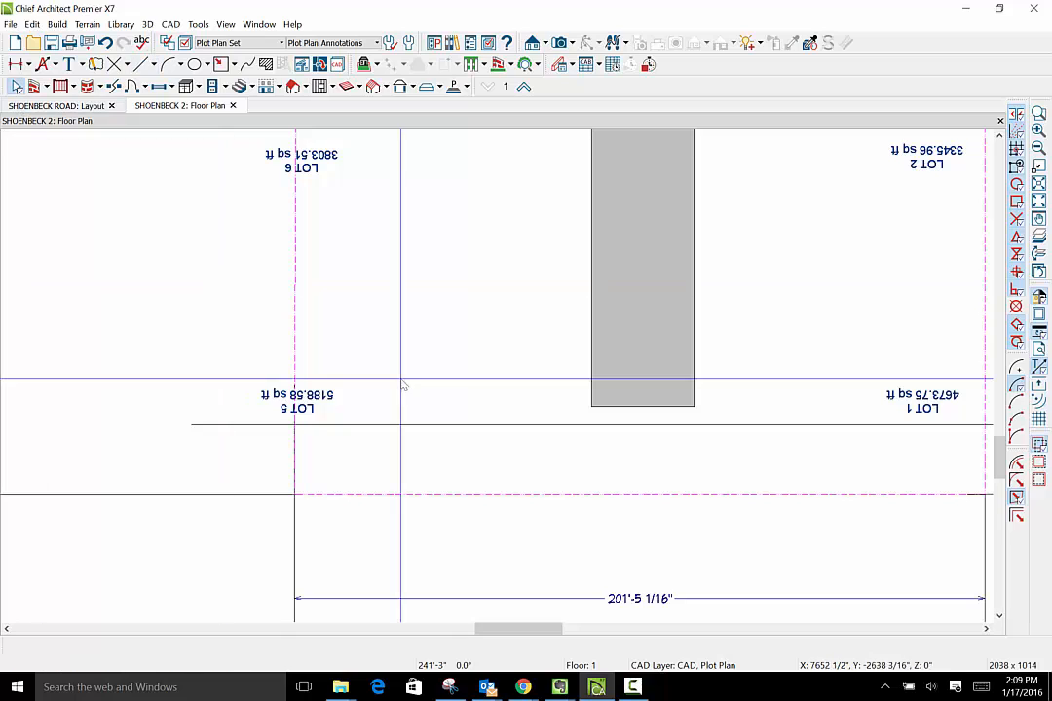
- Add an end-to-end dimension between the new horizontal line and the rear boundary, and set that distance to 20'
left_click(32, 64)
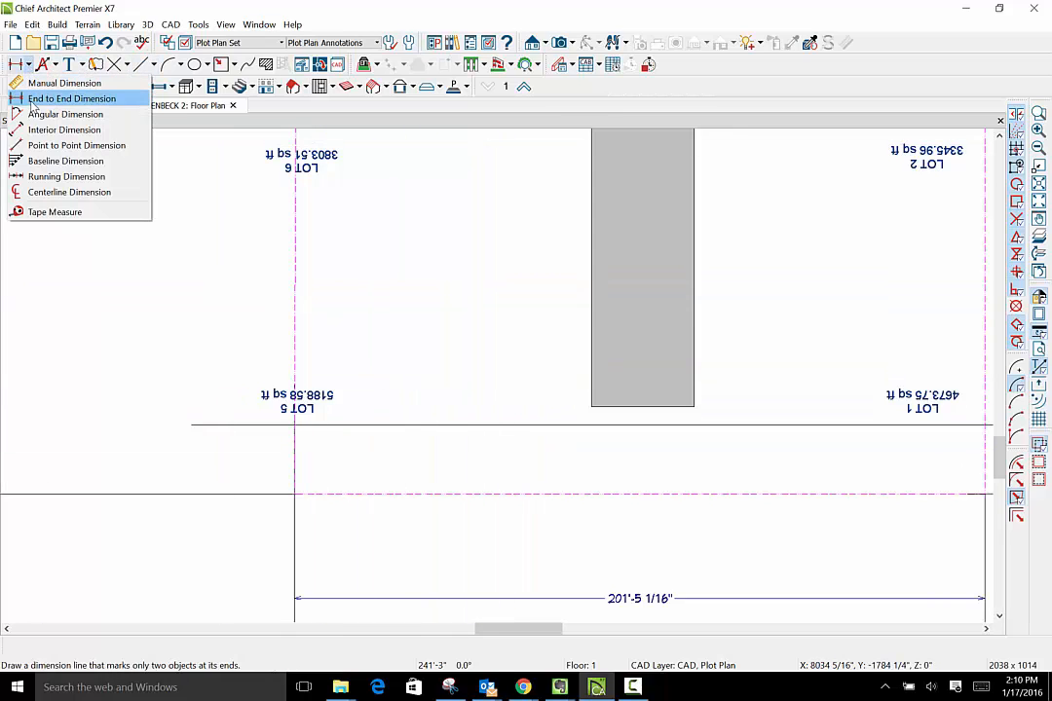
left_click(53, 97)
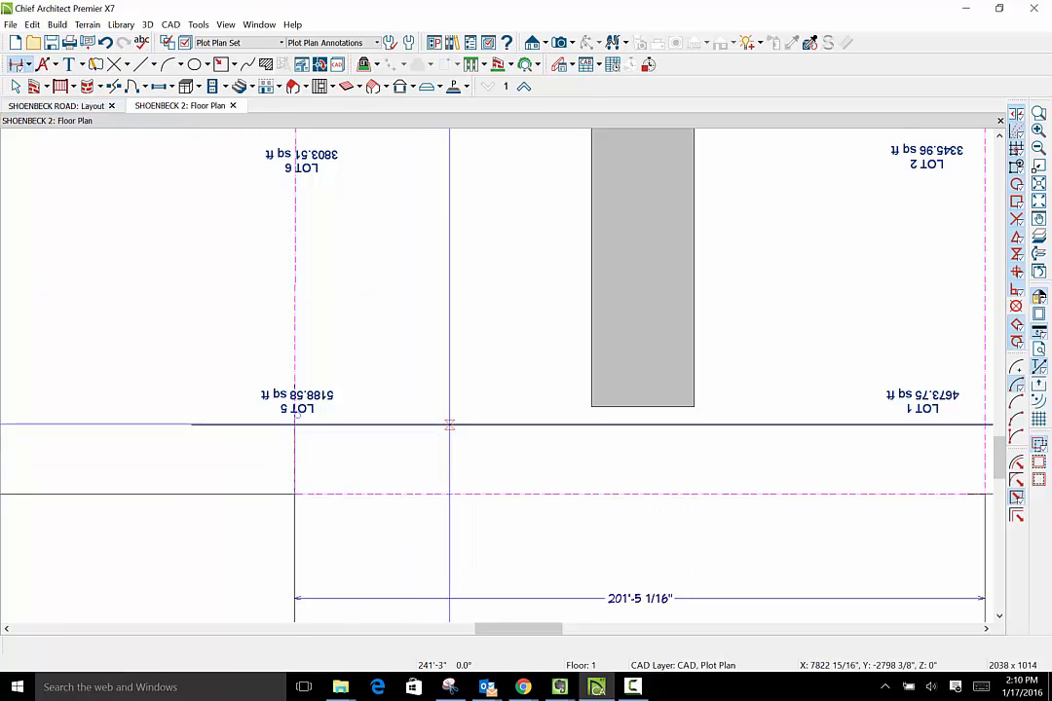
left_click_drag(446, 425, 448, 494)
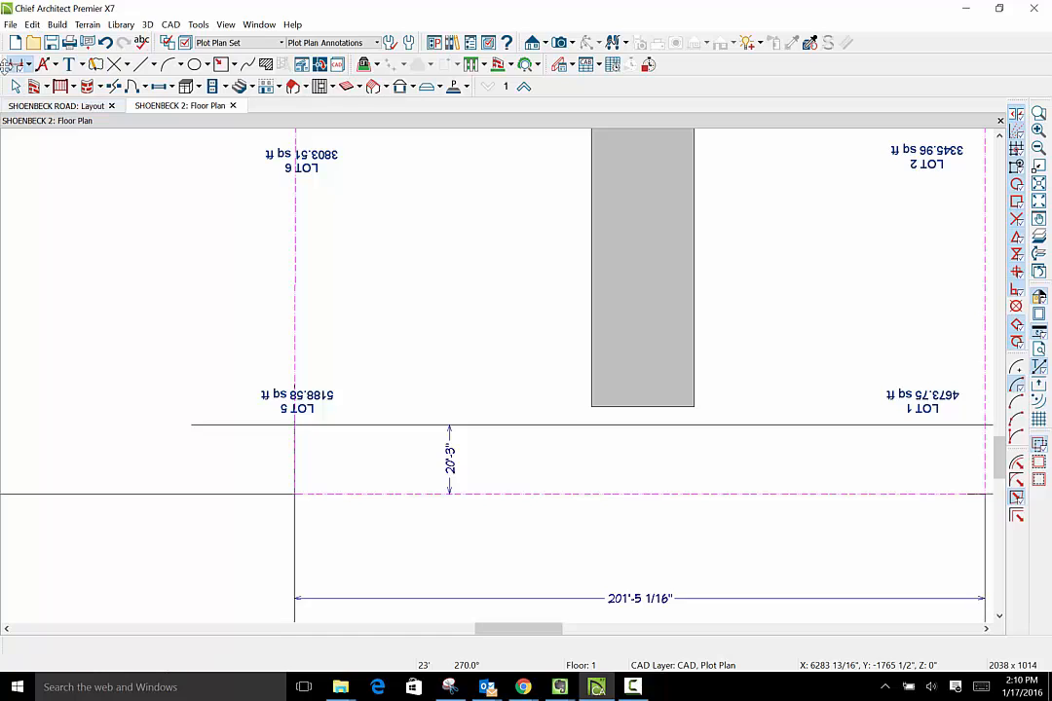
left_click(478, 426)
left_click(454, 461)
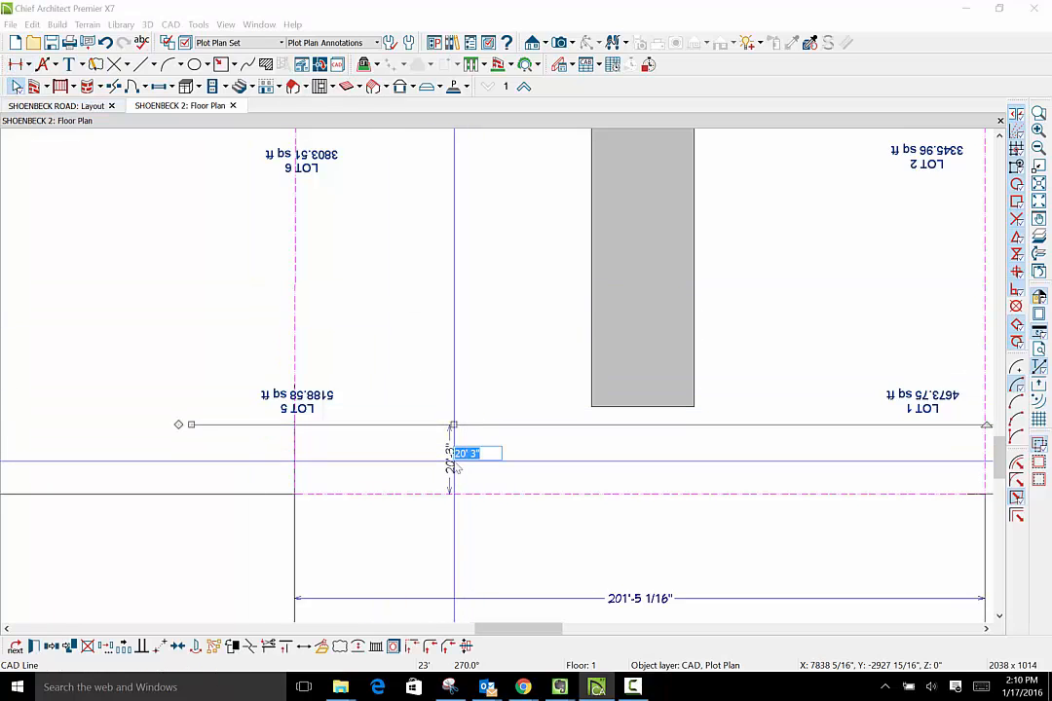
key("Return")
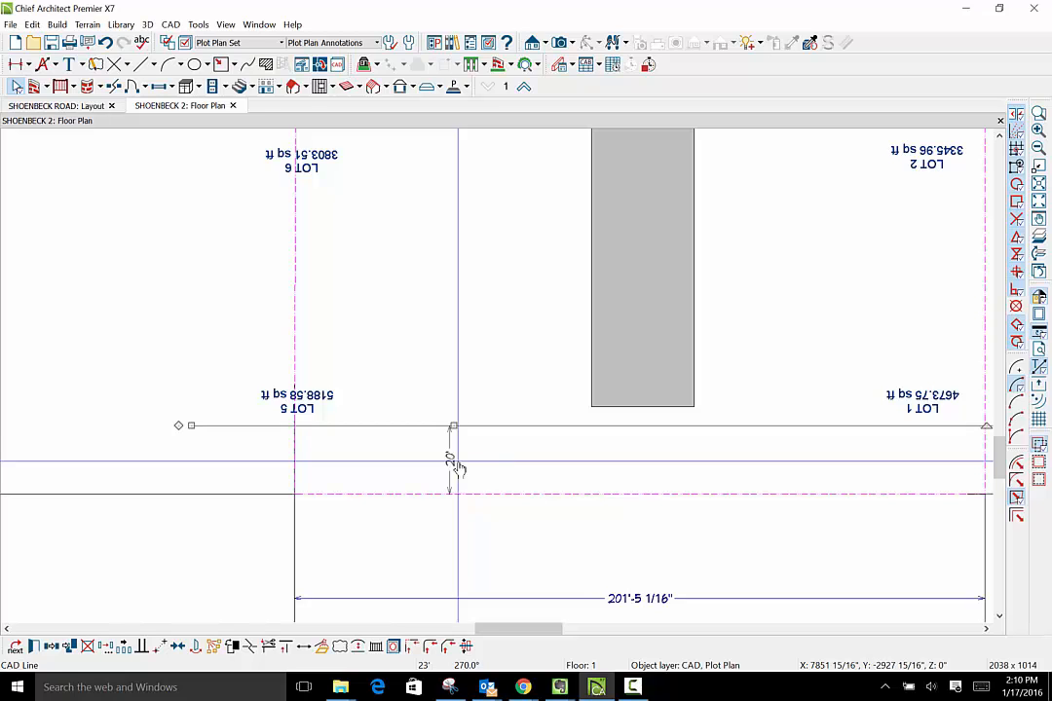
- Extend the end of the access strip to the horizontal line 20' from the rear boundary
left_click(624, 409)
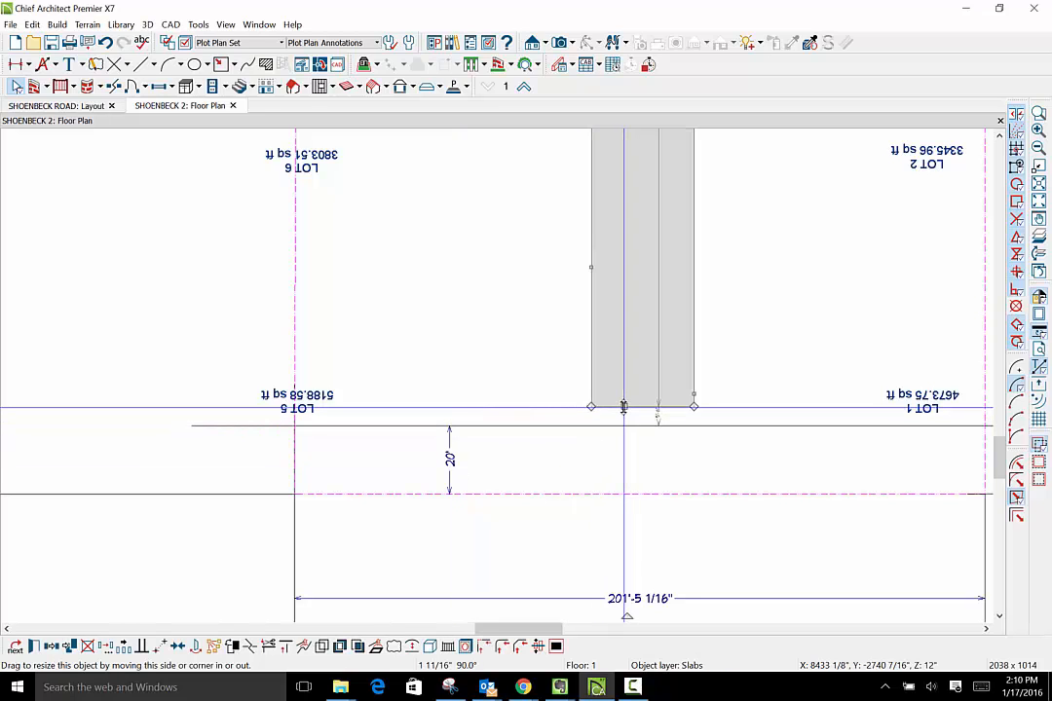
left_click_drag(625, 408, 625, 426)
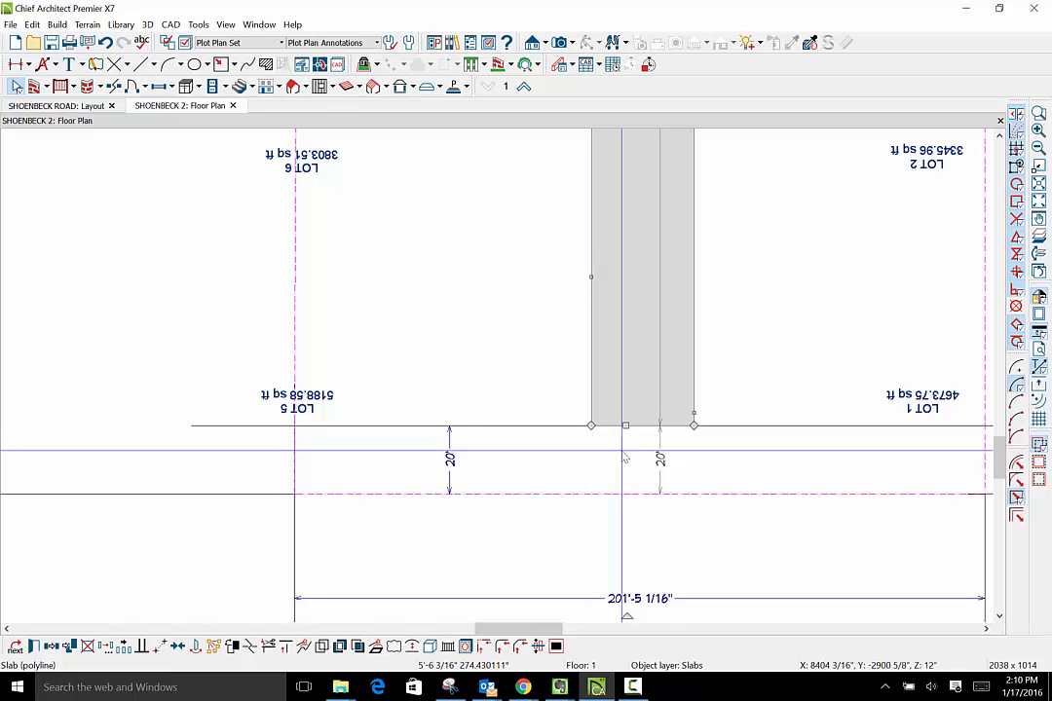
scroll(603, 553, "down", 1)
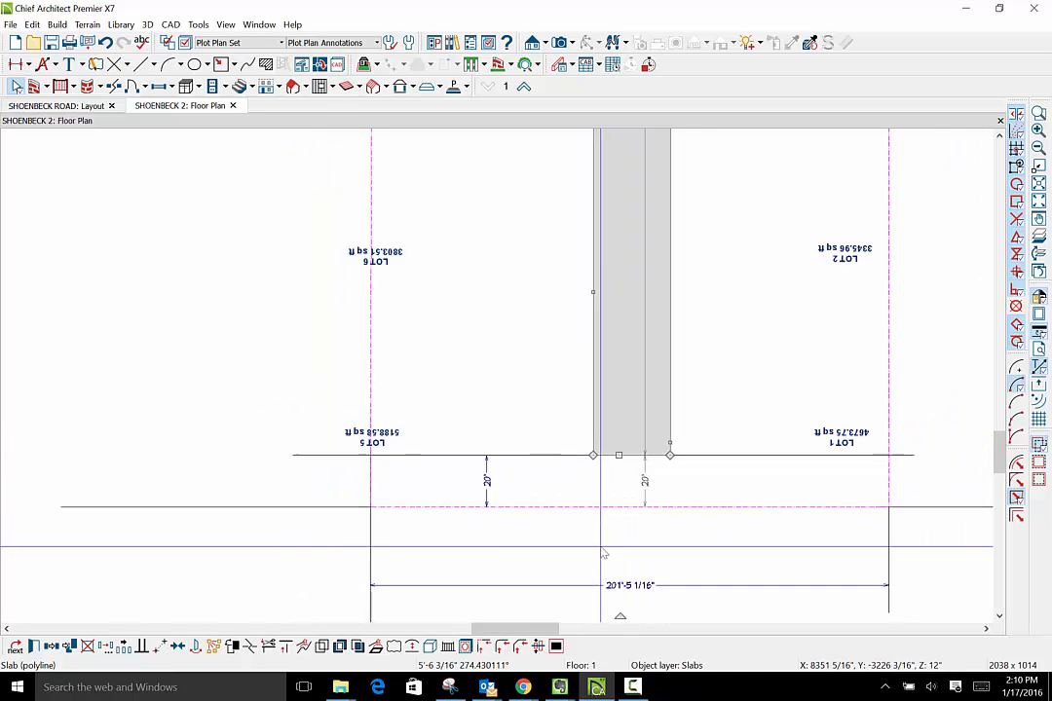
- Draw a horizontal line about 94' long from the access strip's edge across the side boundary, between Lots 1 and 2
scroll(603, 553, "down", 4)
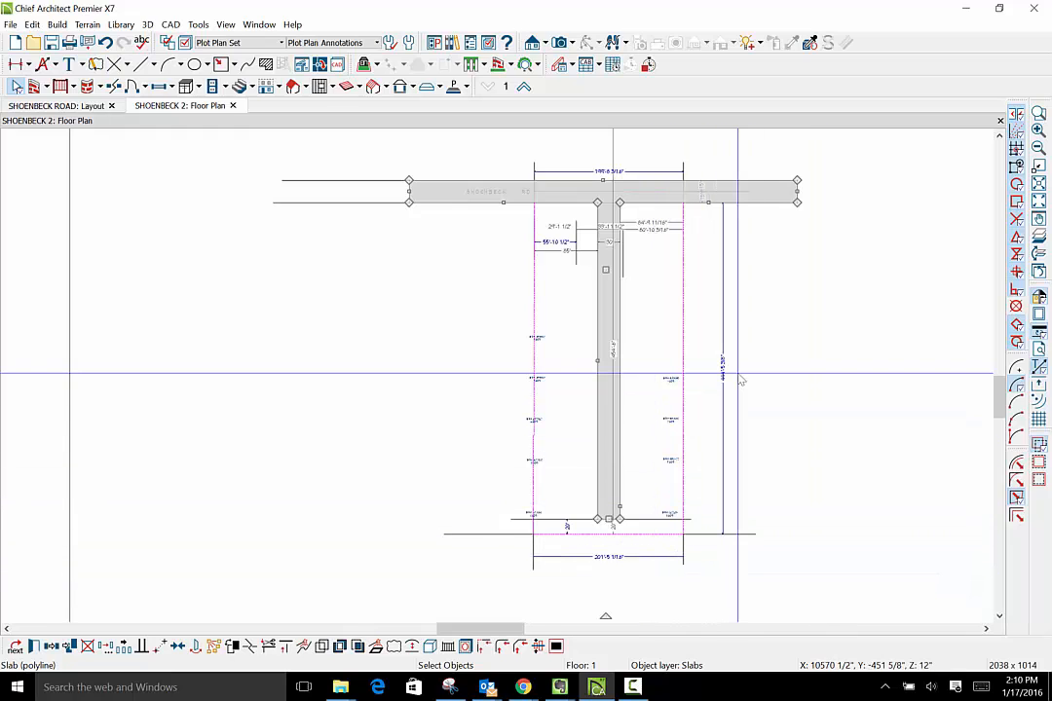
scroll(714, 511, "up", 1)
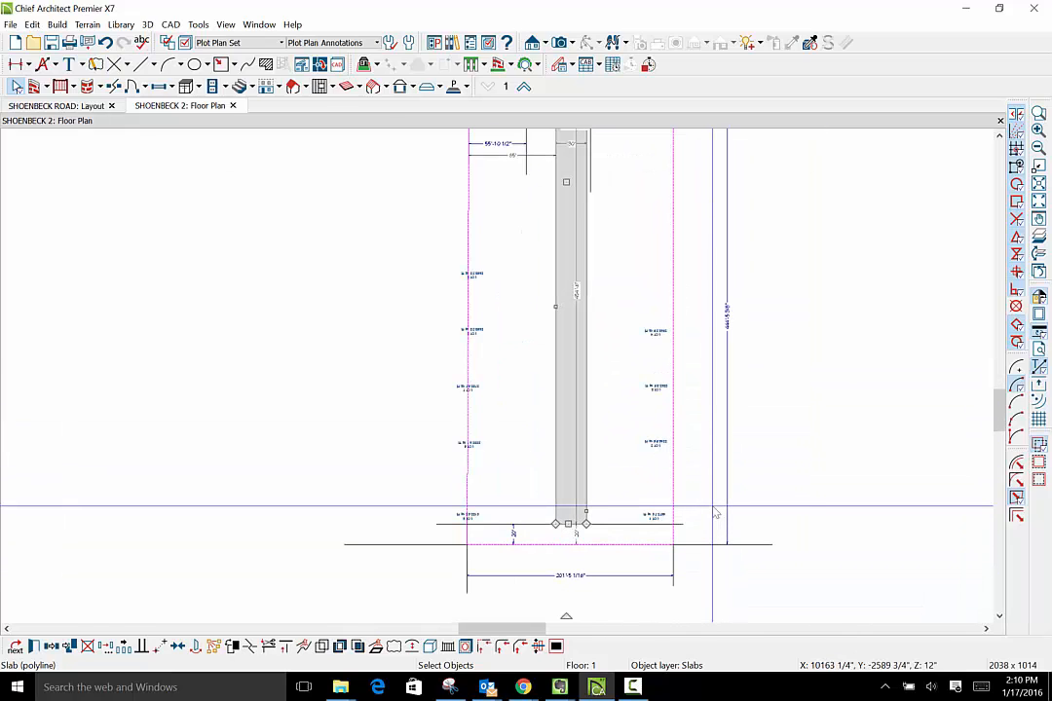
scroll(714, 511, "up", 1)
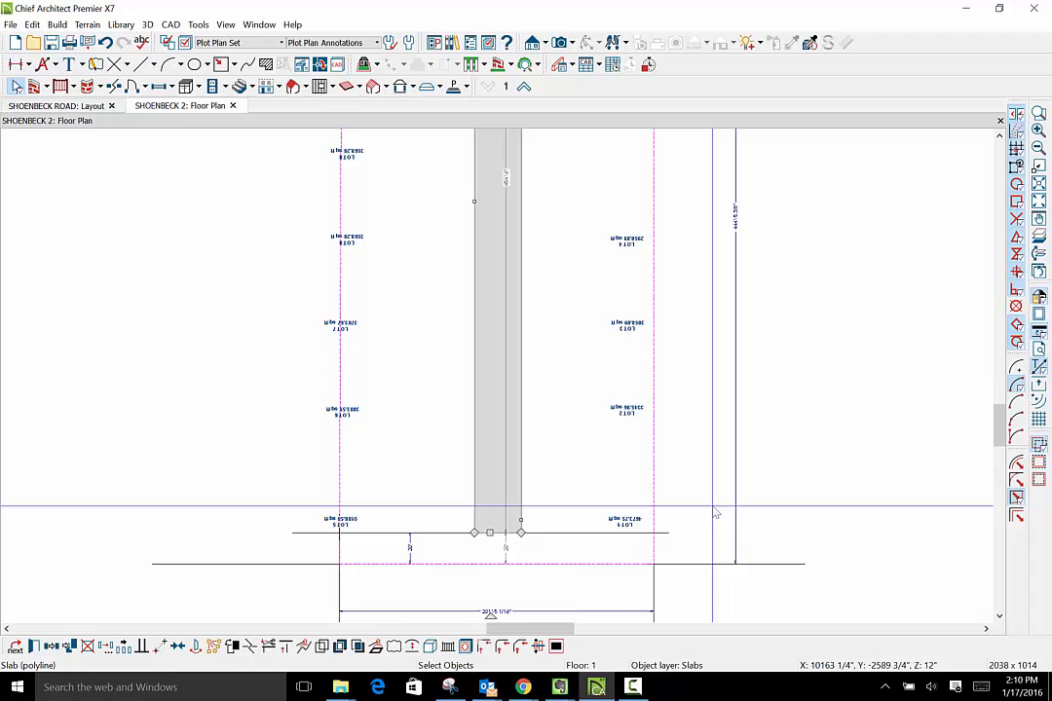
left_click(153, 64)
left_click(171, 84)
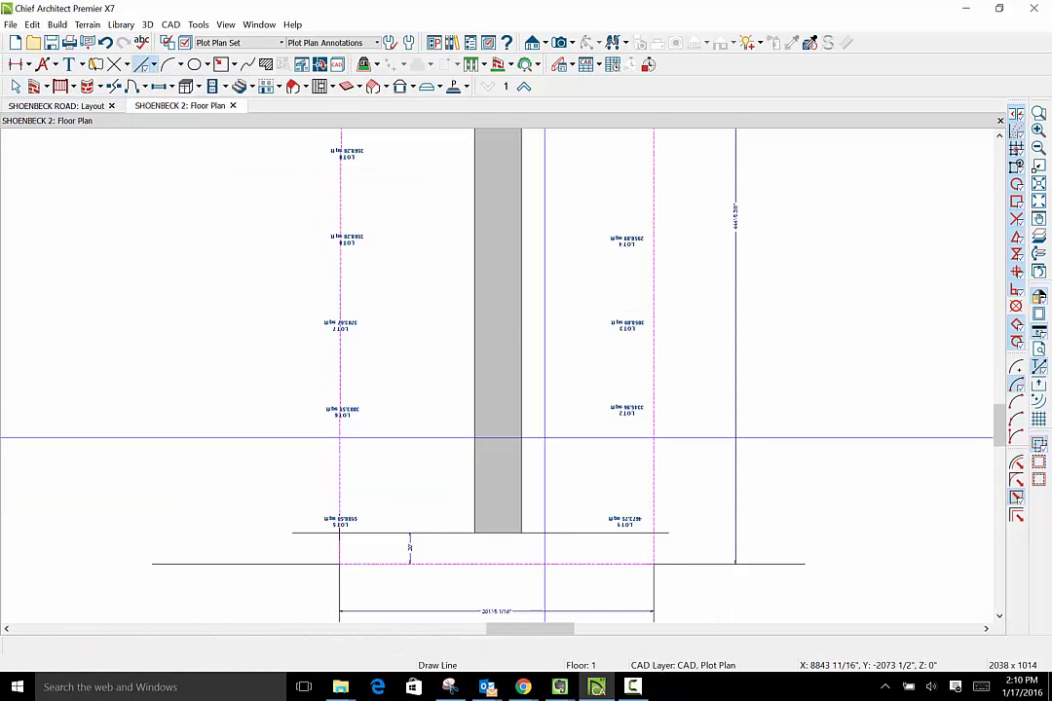
left_click_drag(521, 439, 667, 439)
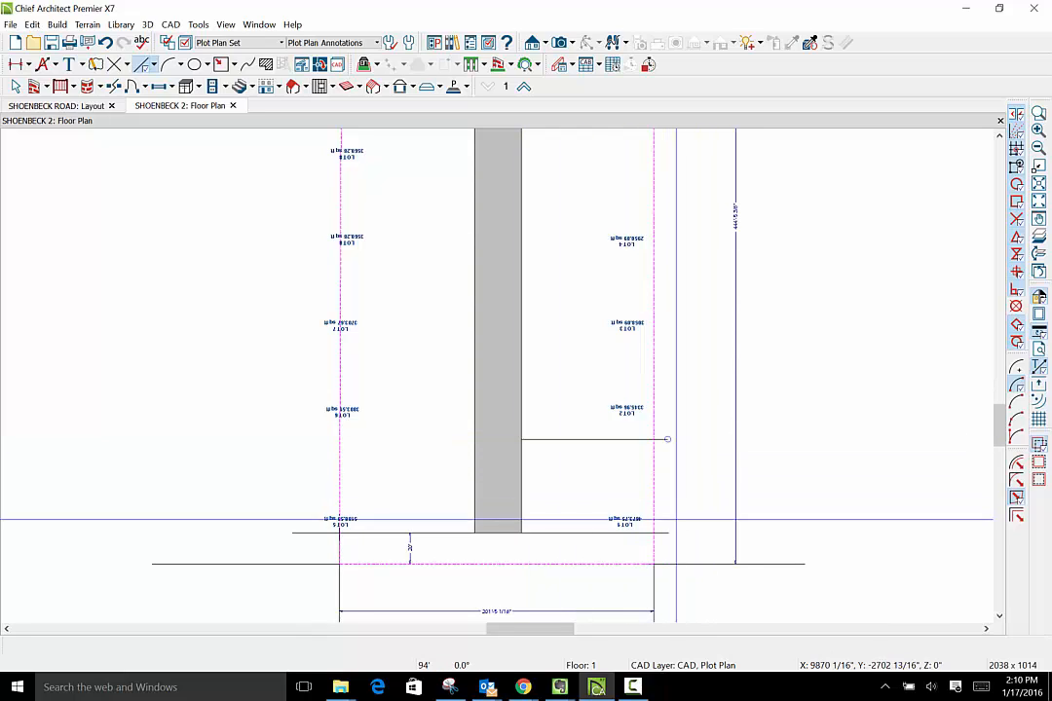
- Add an end-to-end dimension between the Lot 1/Lot 2 line and the line below it, and set that distance to 60'
scroll(633, 542, "up", 1)
scroll(633, 536, "up", 1)
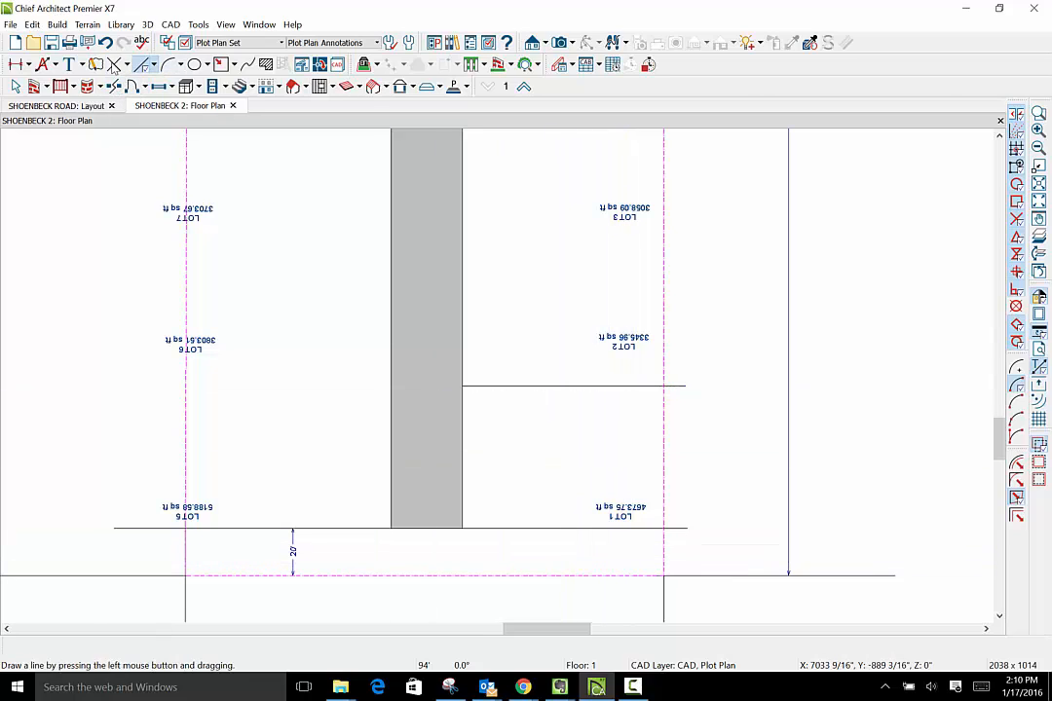
left_click(32, 65)
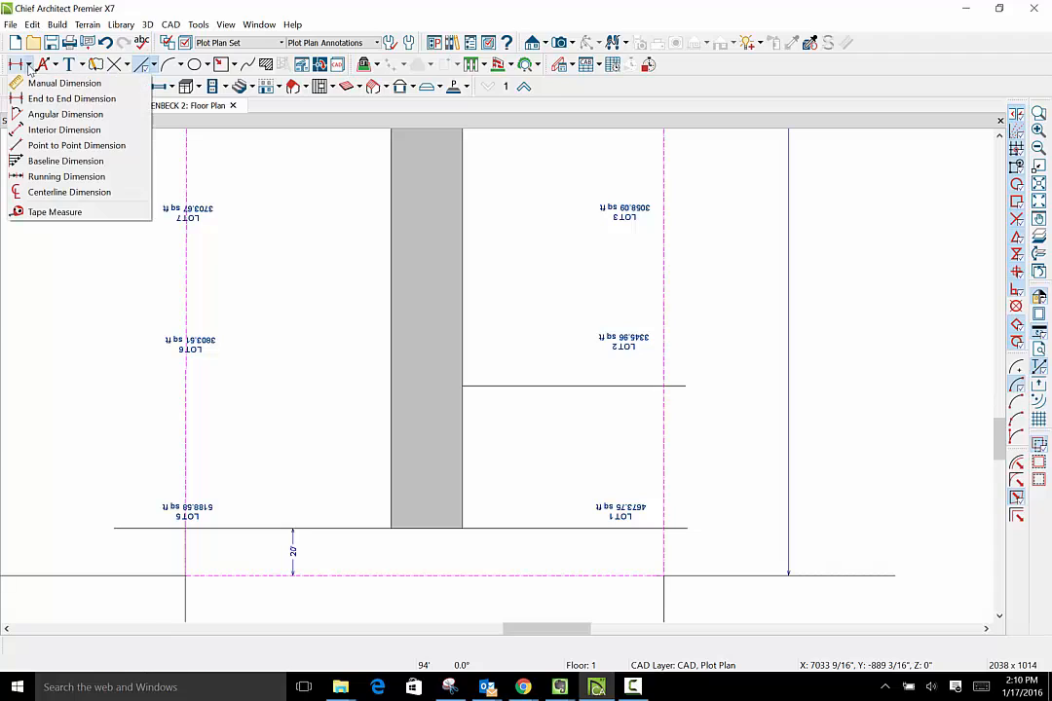
left_click(70, 99)
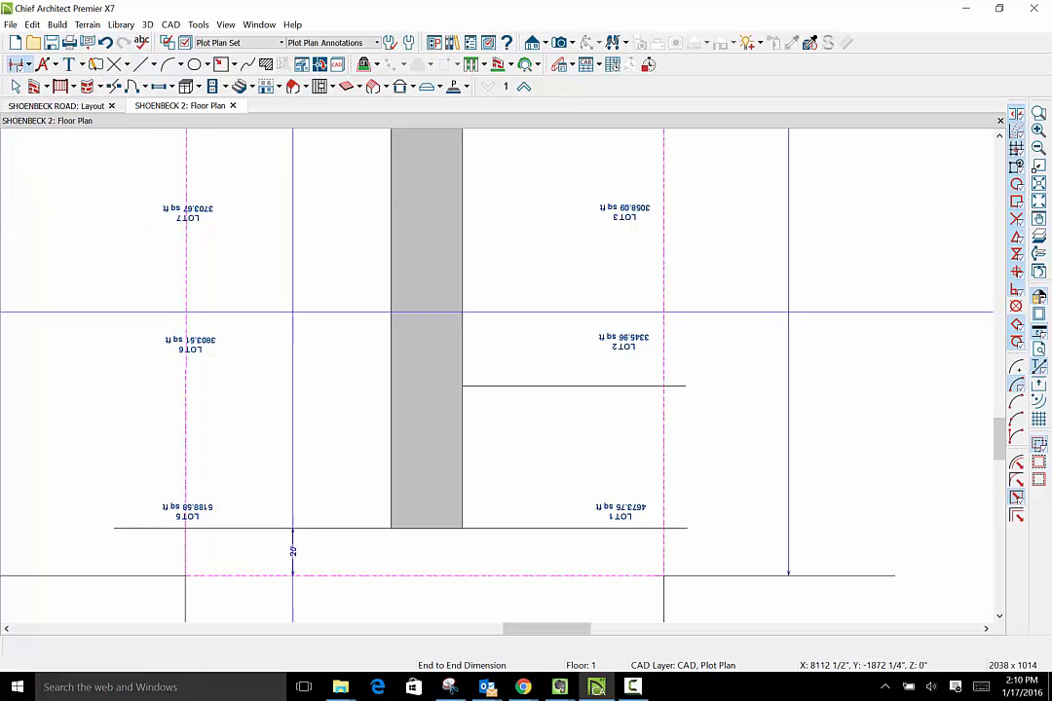
left_click_drag(521, 386, 528, 528)
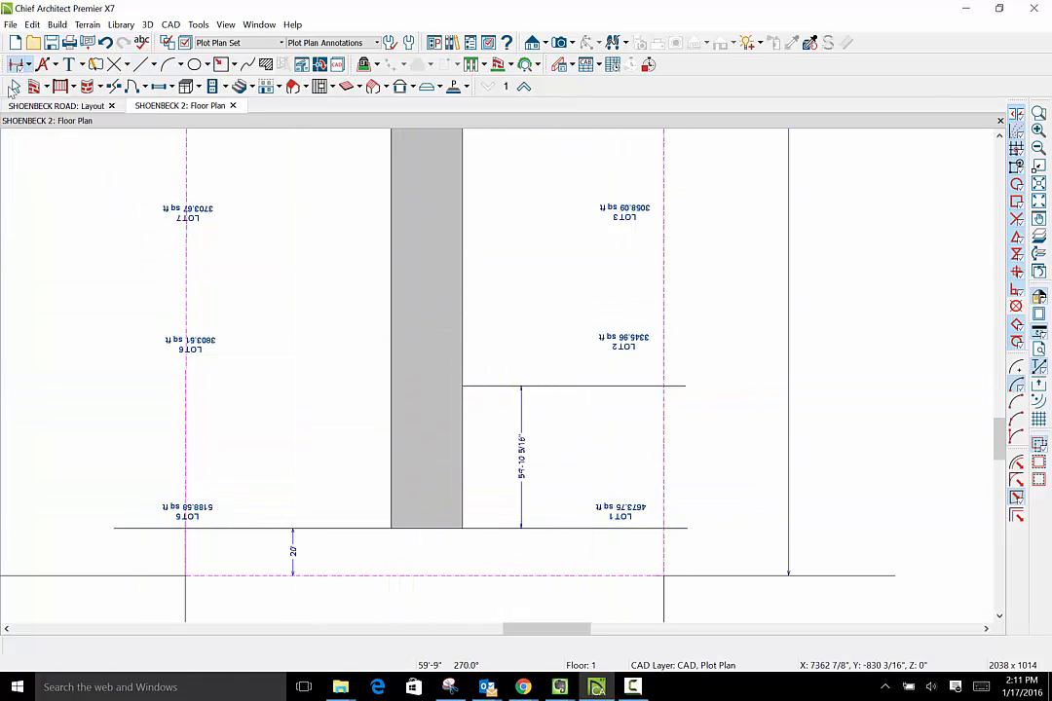
left_click(559, 389)
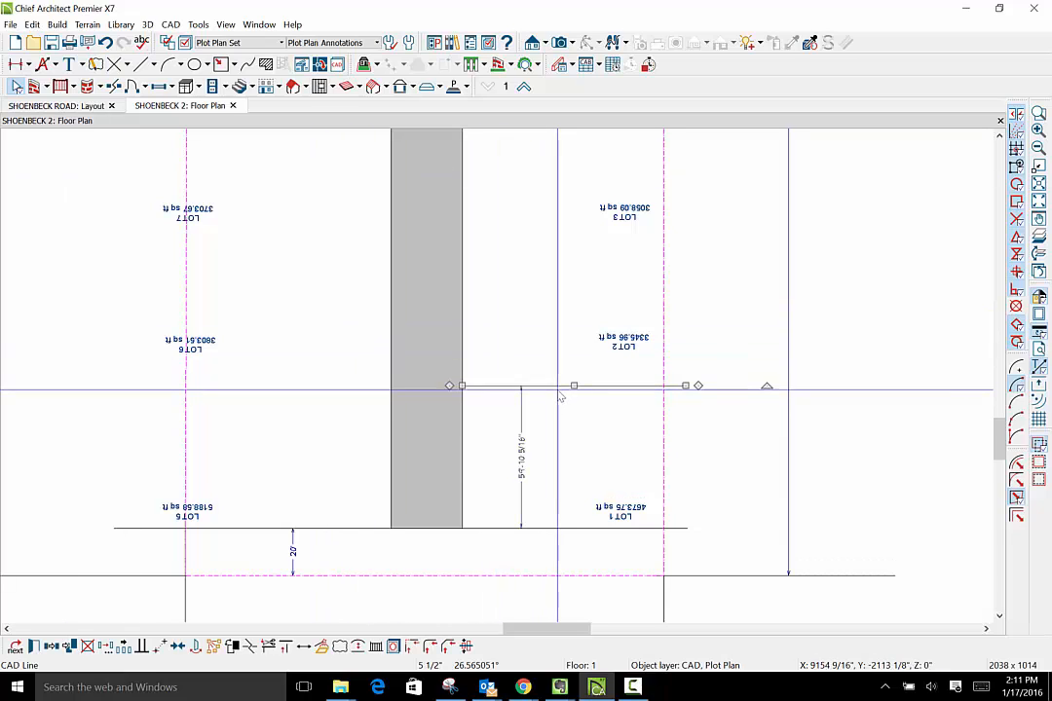
left_click(522, 482)
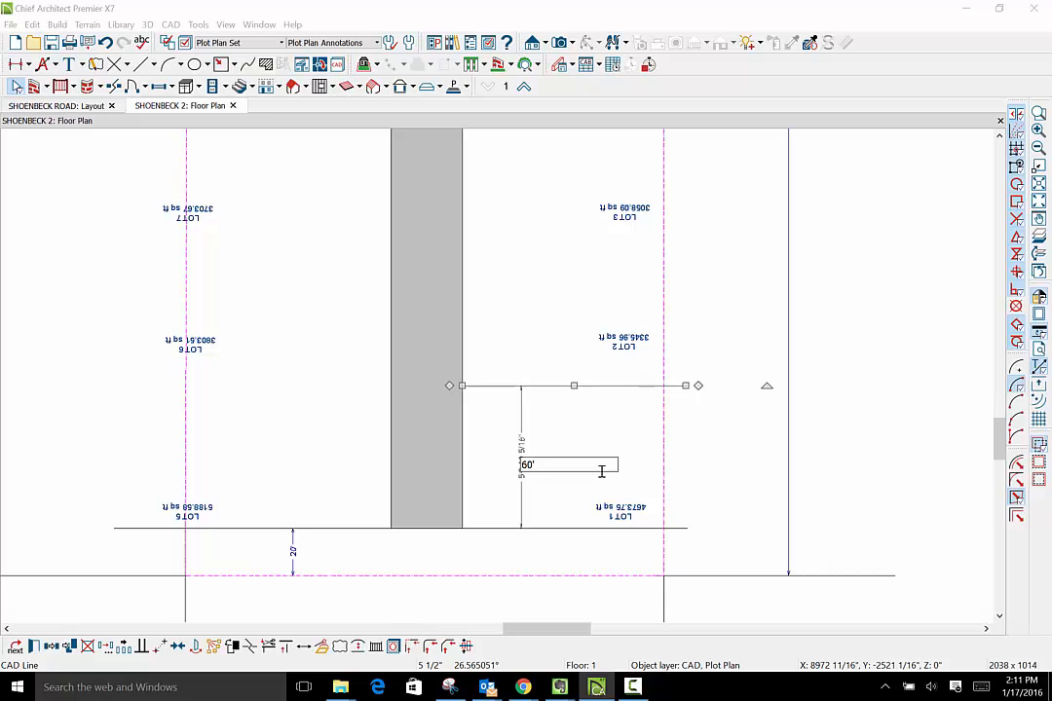
- Set the Multiple Copy primary offset for general objects to 60' for the line between Lots 1 and 2
scroll(703, 482, "down", 2)
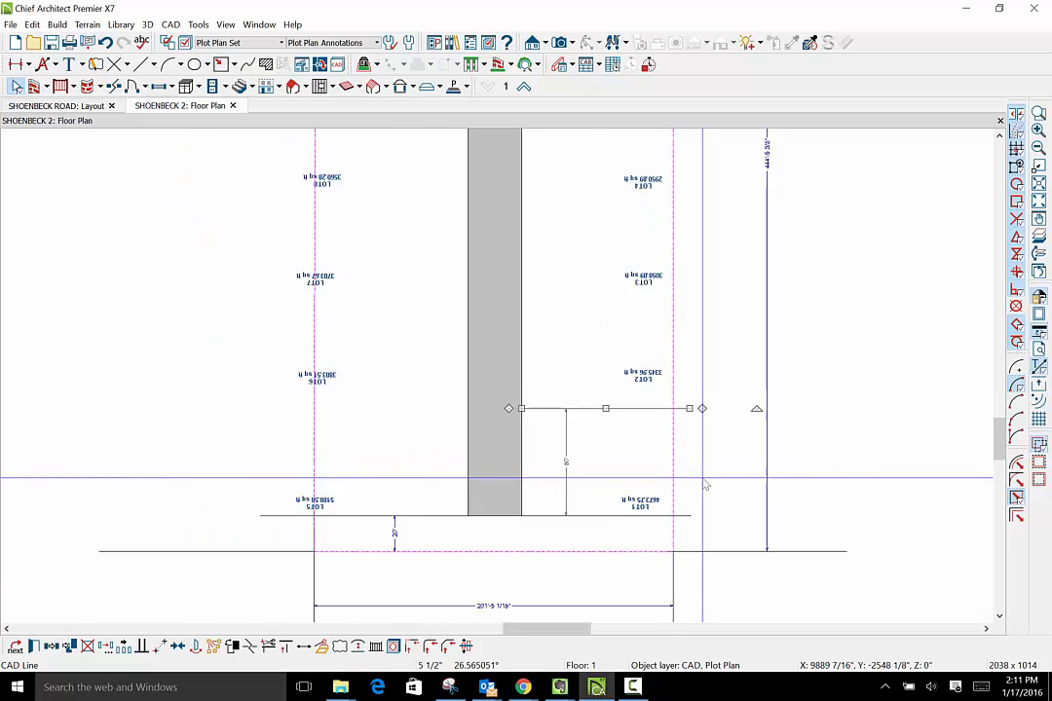
scroll(679, 481, "down", 1)
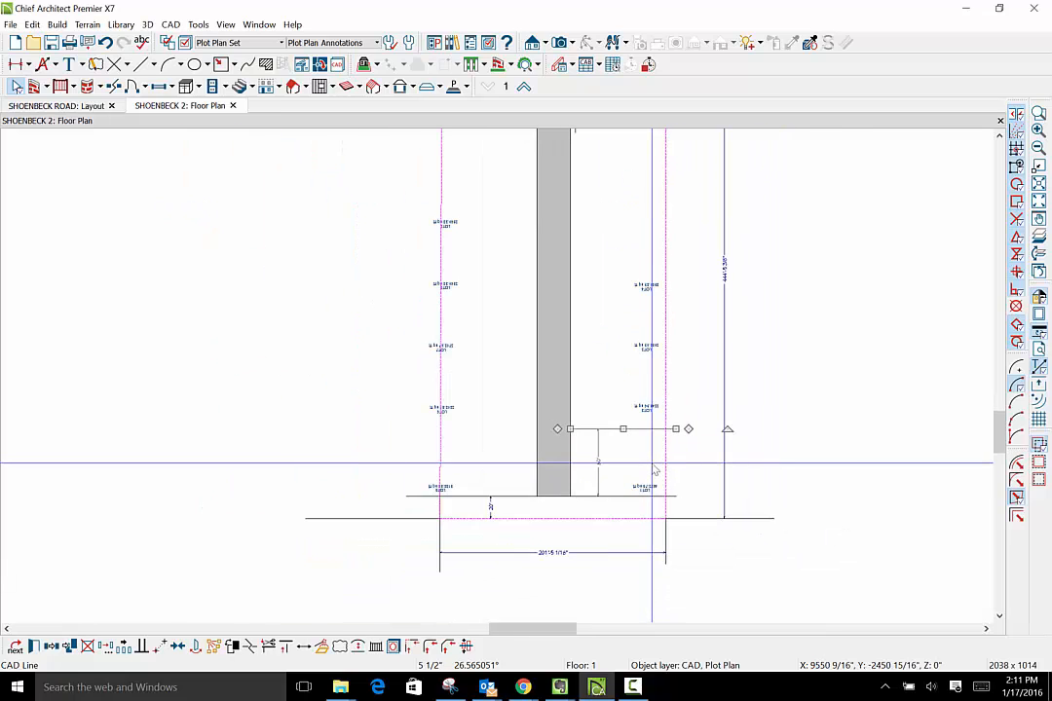
scroll(621, 460, "up", 2)
scroll(617, 463, "down", 5)
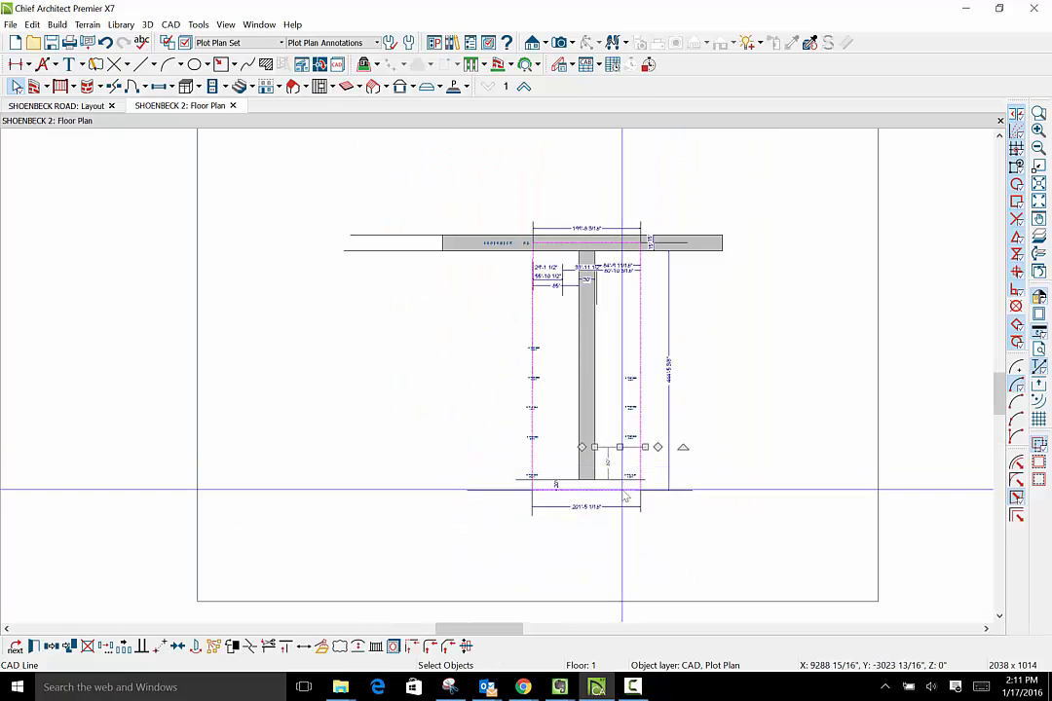
scroll(624, 495, "up", 1)
scroll(626, 497, "up", 1)
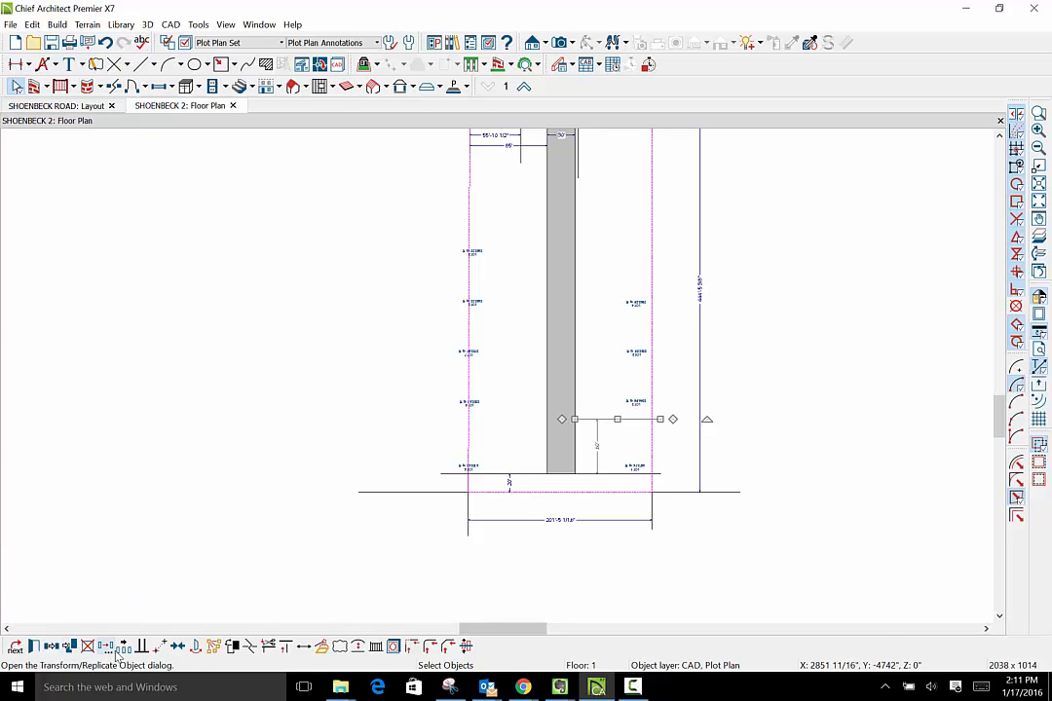
key("Escape")
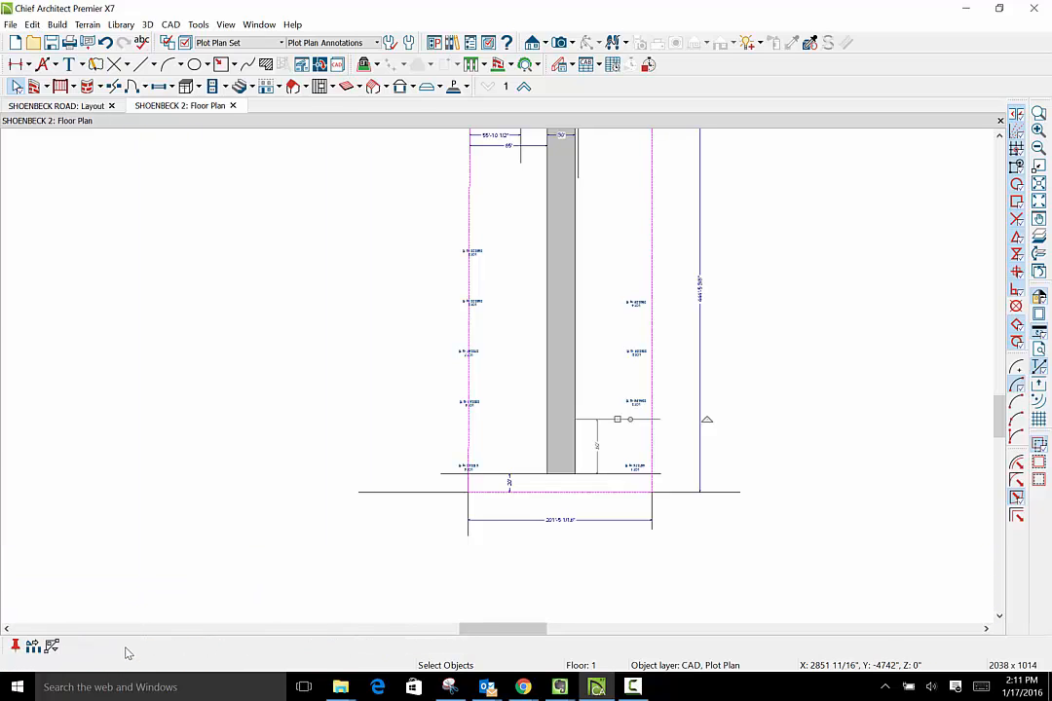
left_click(33, 646)
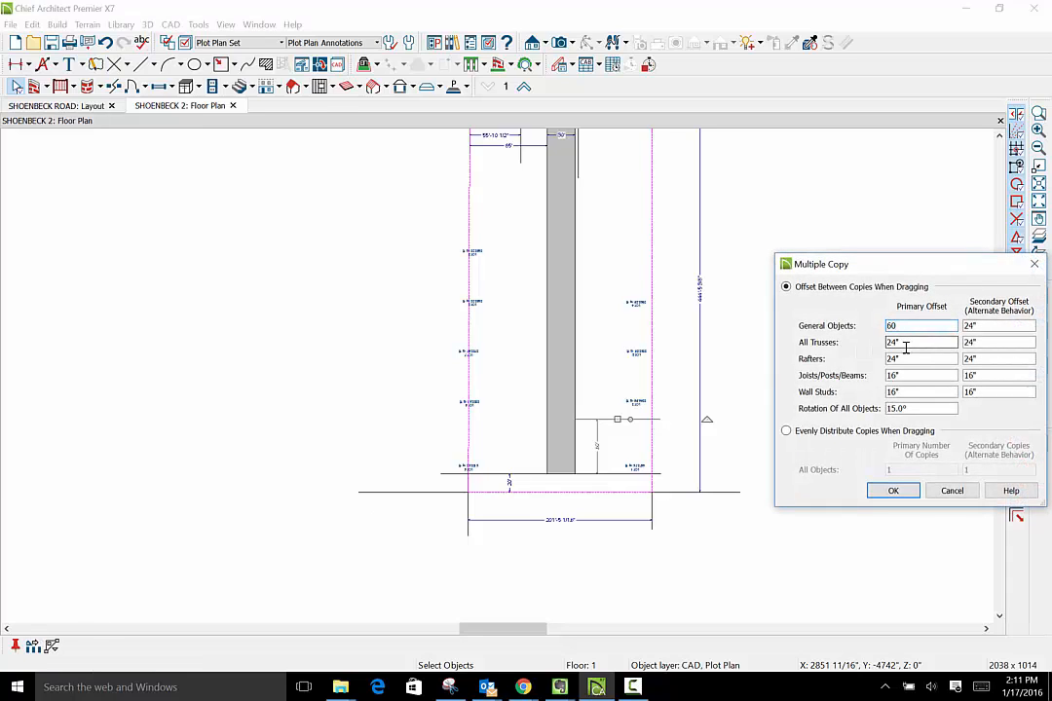
key("Return")
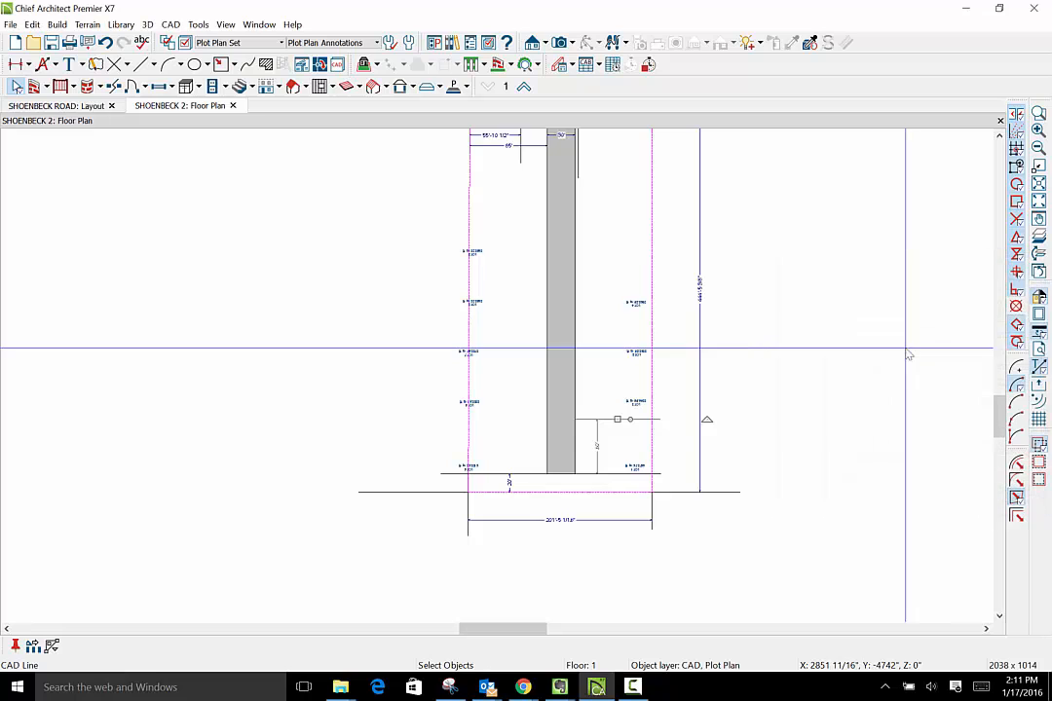
- Place six copies of the Lot 1/Lot 2 line at 60' intervals along the access strip up to Shoenbeck Road
left_click(998, 137)
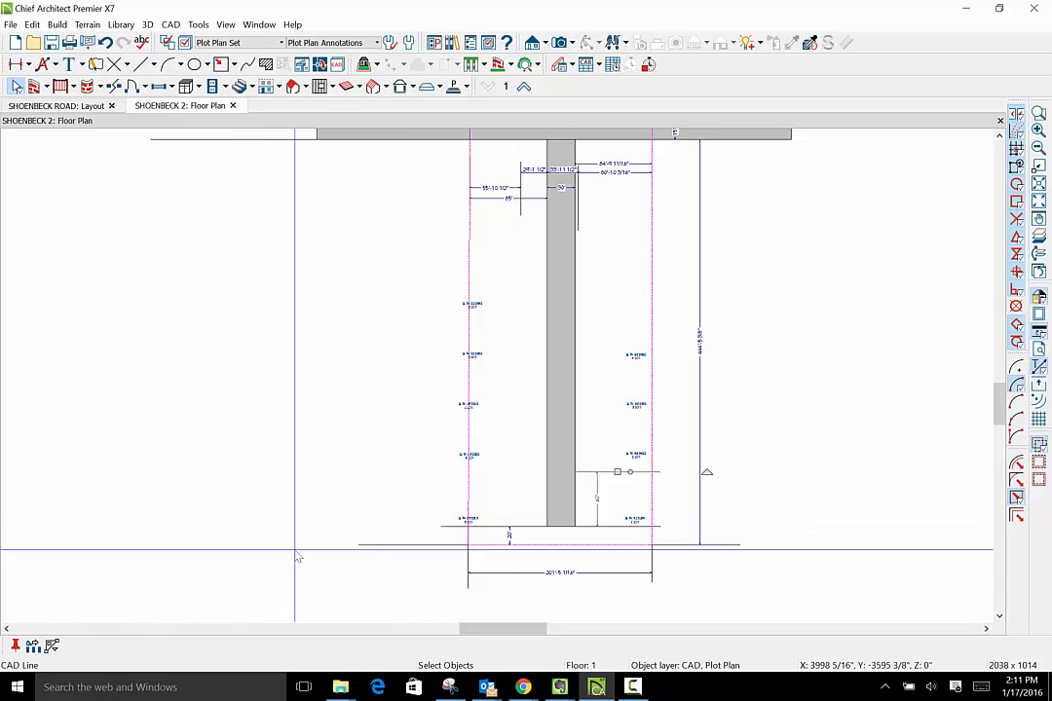
left_click(773, 505)
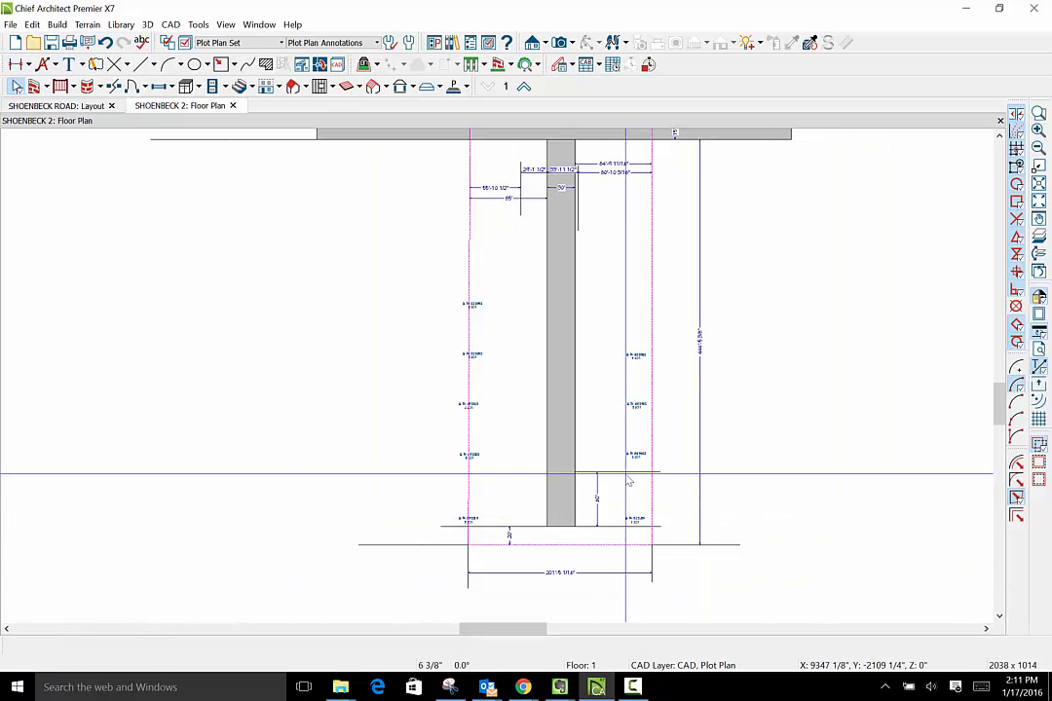
left_click(624, 471)
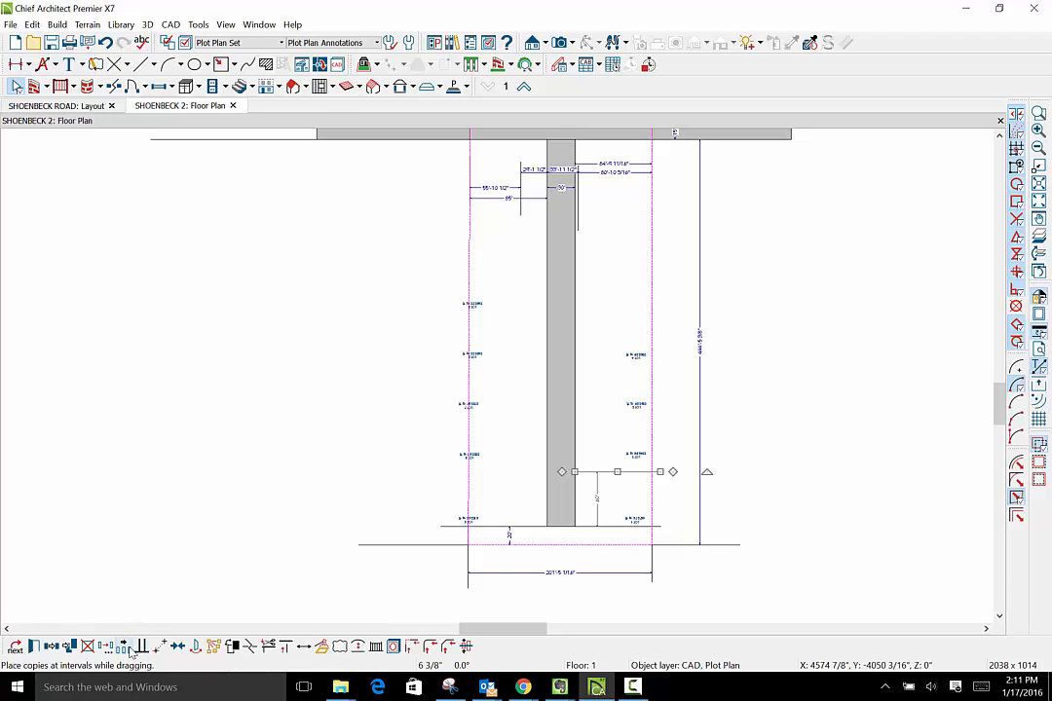
left_click_drag(616, 472, 621, 140)
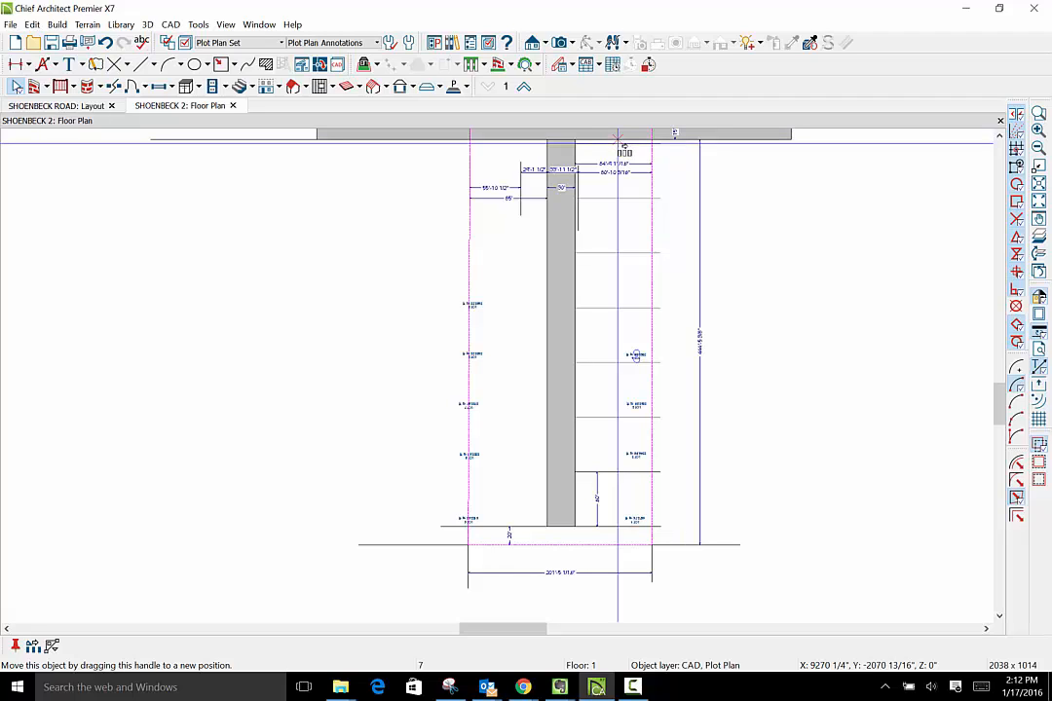
left_click_drag(621, 147, 618, 144)
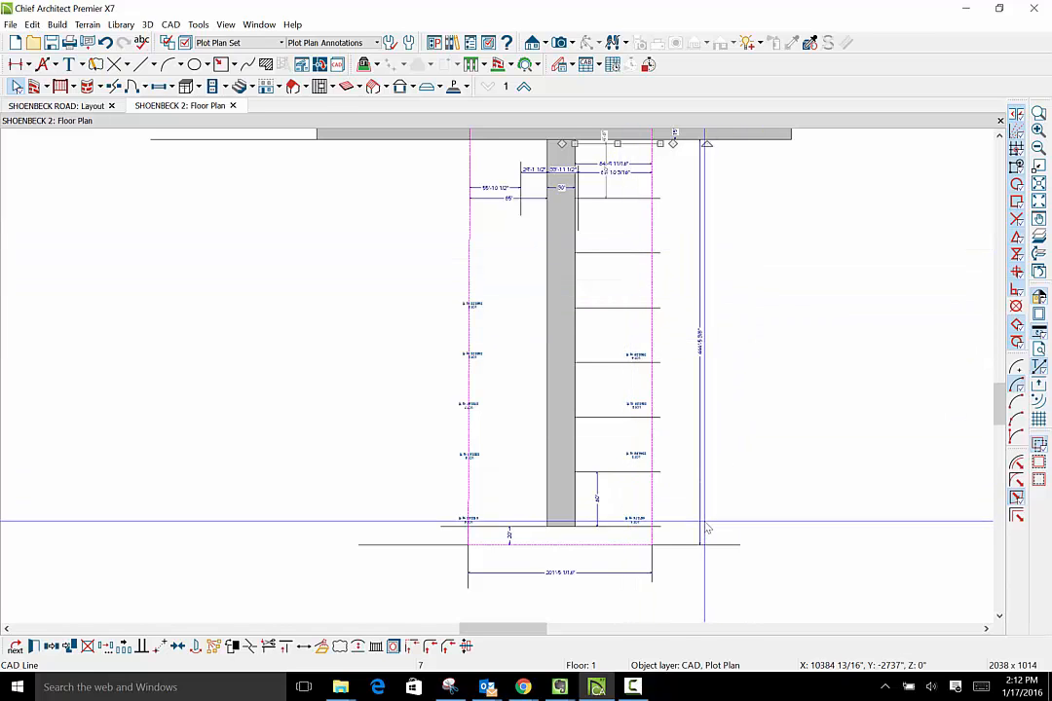
scroll(708, 529, "down", 1)
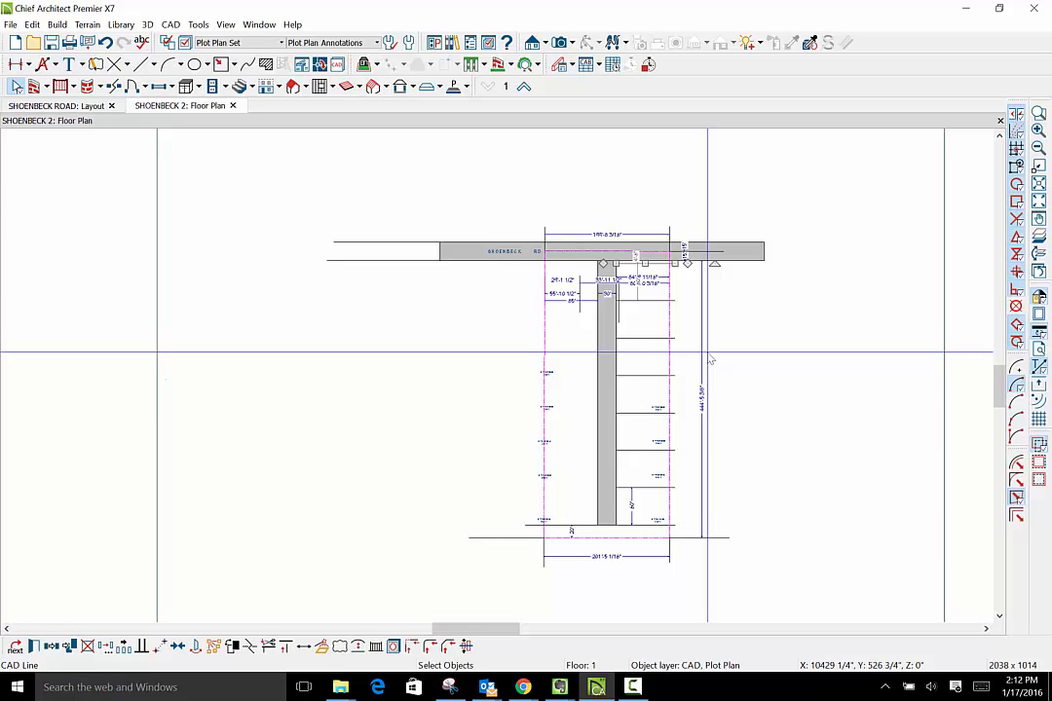
key("Escape")
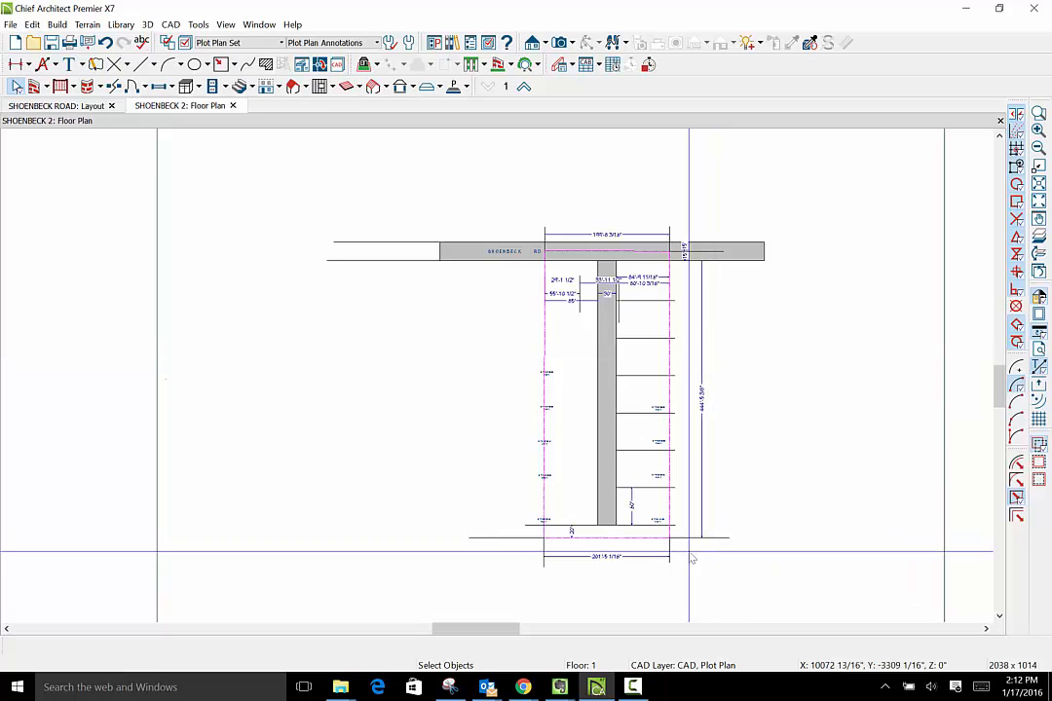
- Examine the spacing of the copied lot lines between the rear boundary and Shoenbeck Road against the existing lot labels
scroll(624, 506, "up", 2)
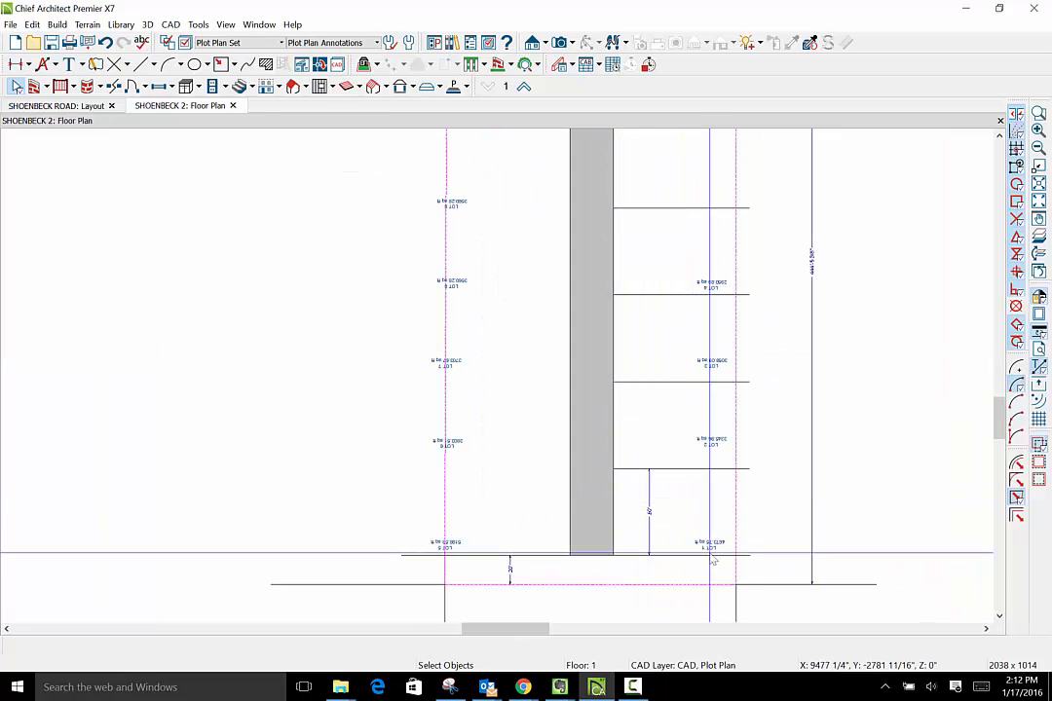
scroll(739, 582, "down", 1)
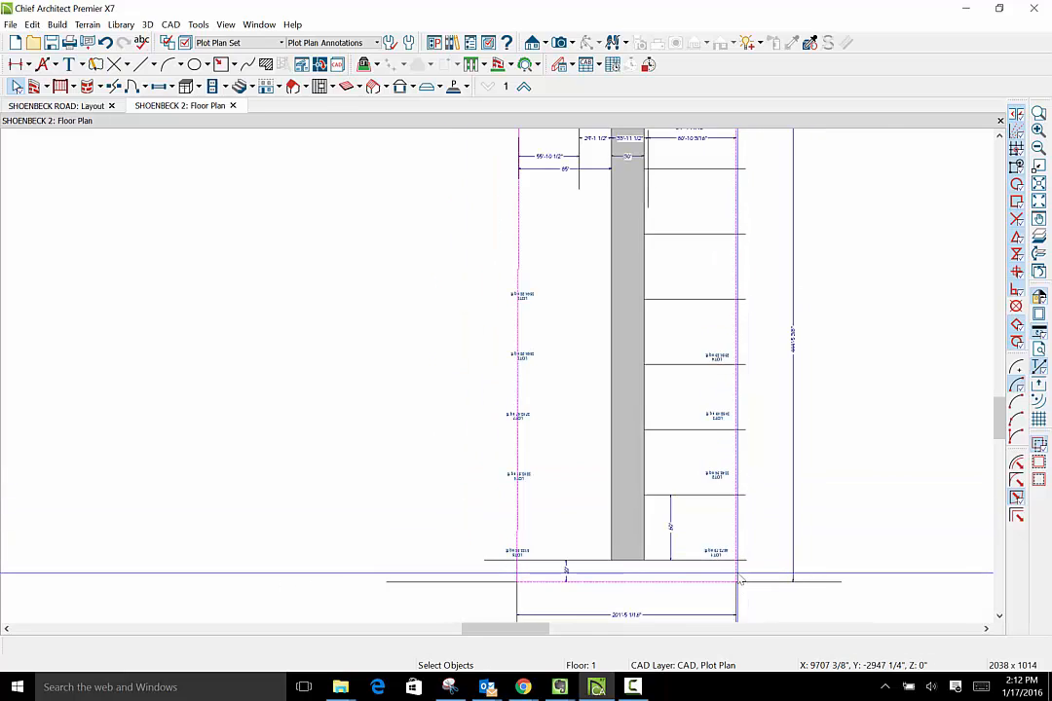
scroll(741, 582, "down", 1)
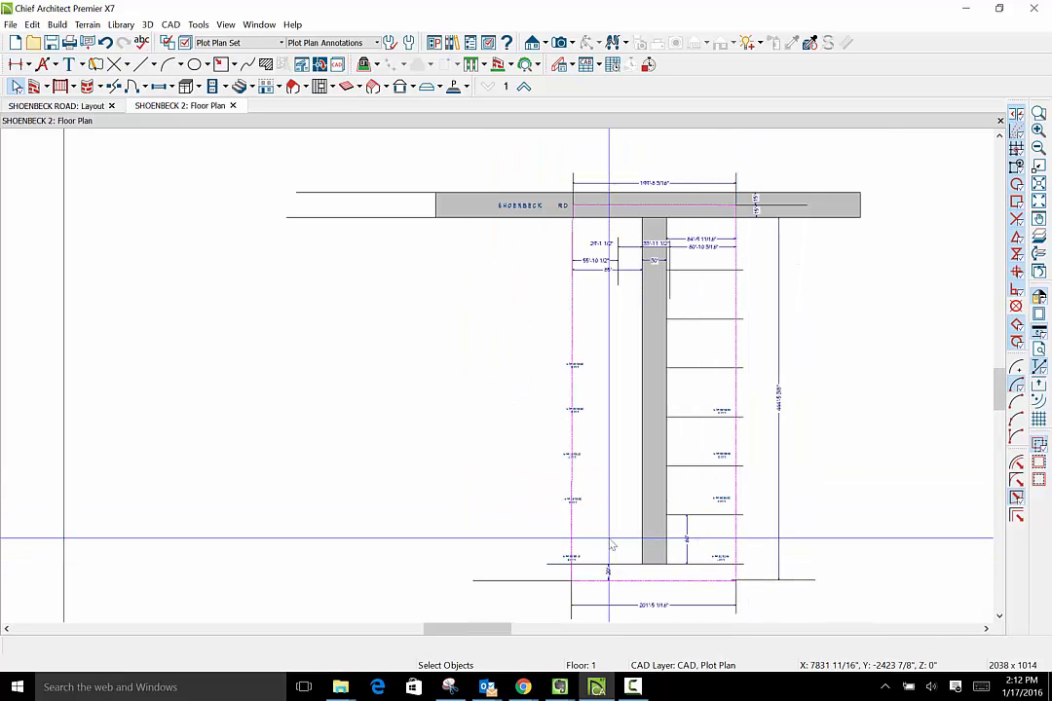
scroll(612, 546, "down", 1)
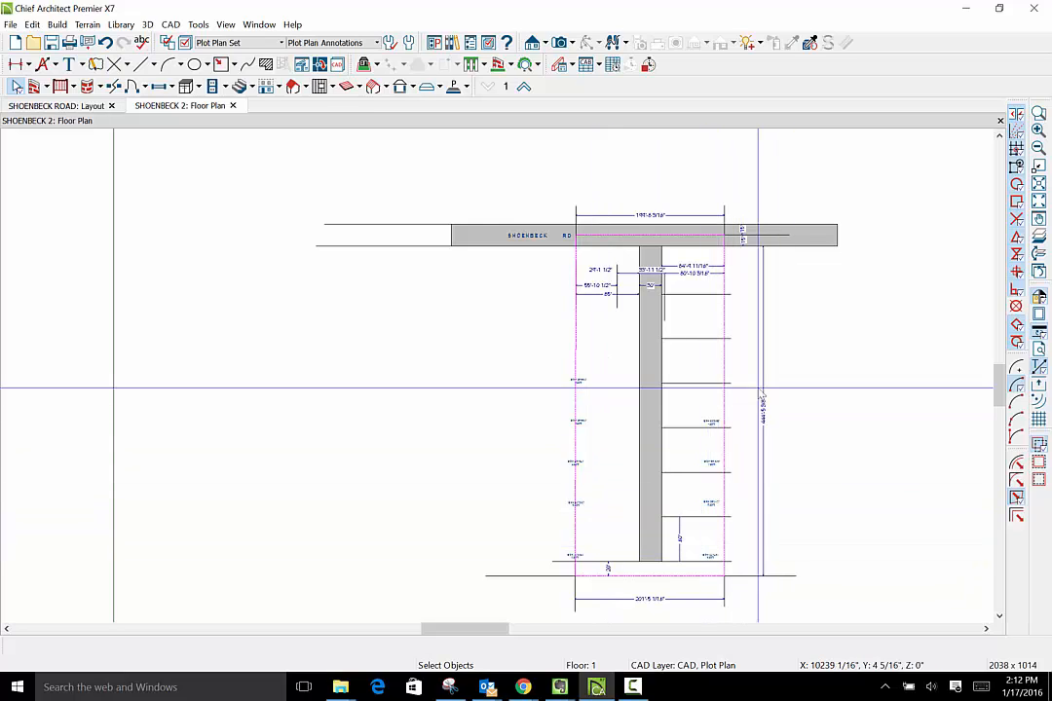
scroll(731, 388, "up", 3)
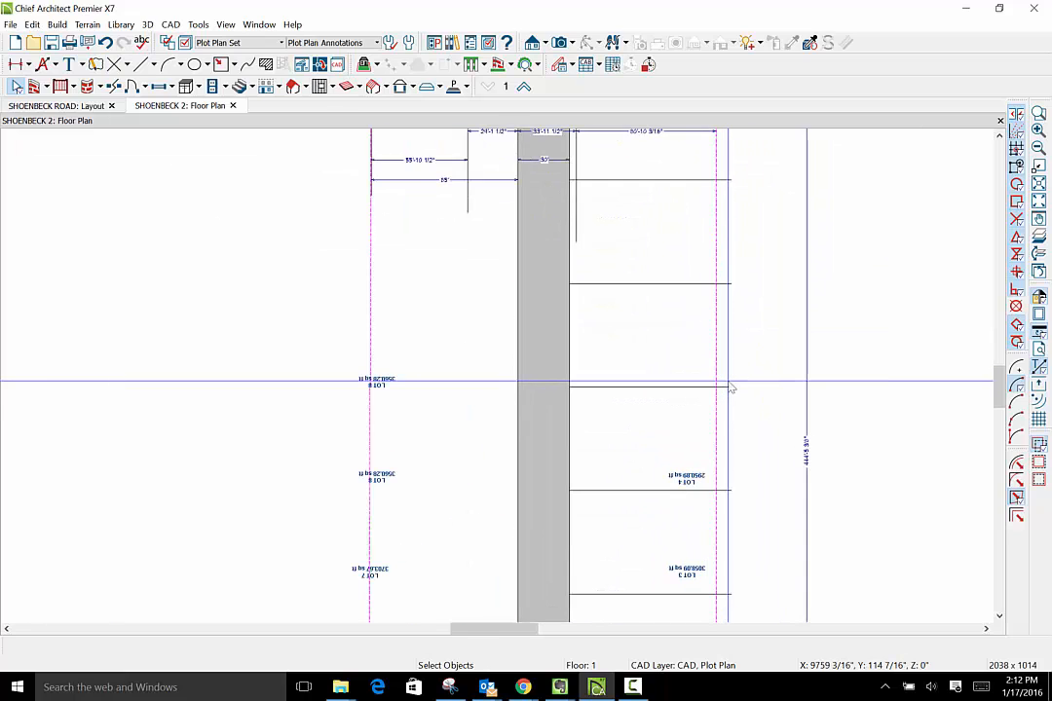
scroll(732, 389, "down", 4)
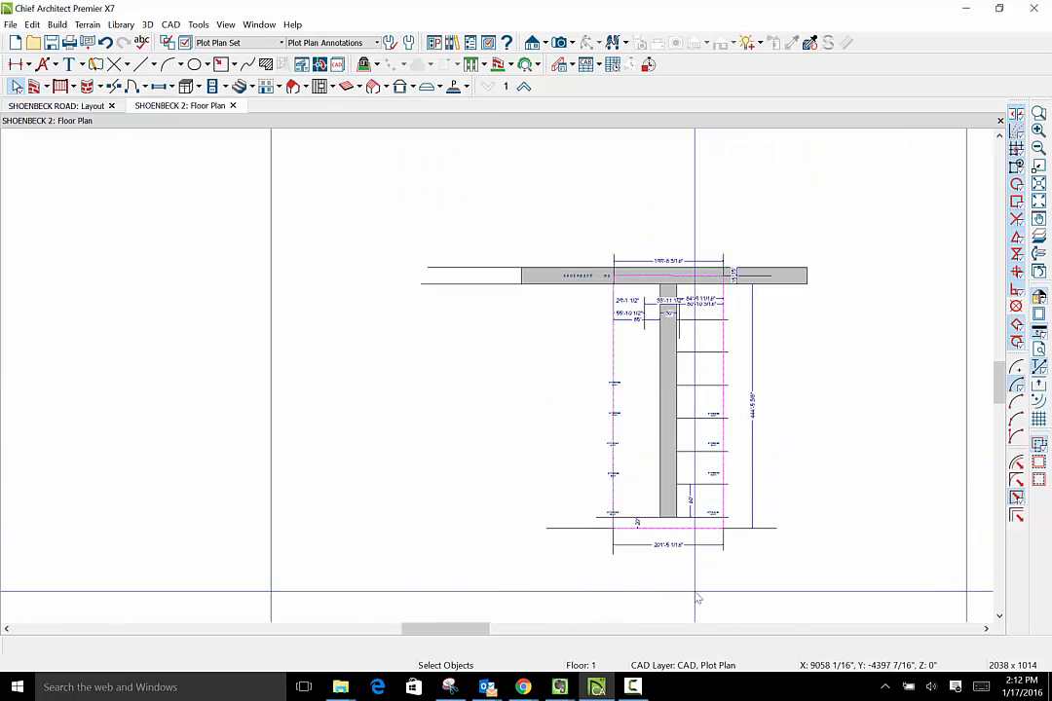
scroll(620, 528, "up", 3)
scroll(625, 534, "up", 1)
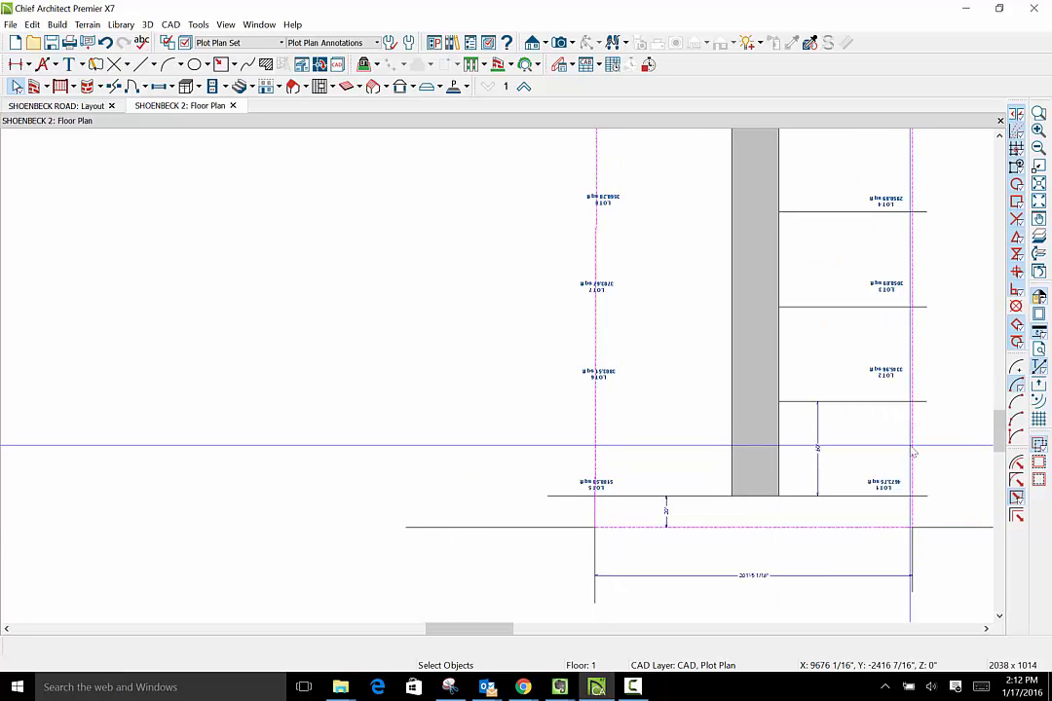
- Draw a horizontal line about 86'-4" long from the side boundary to the access strip, between Lots 5 and 6
left_click(876, 403)
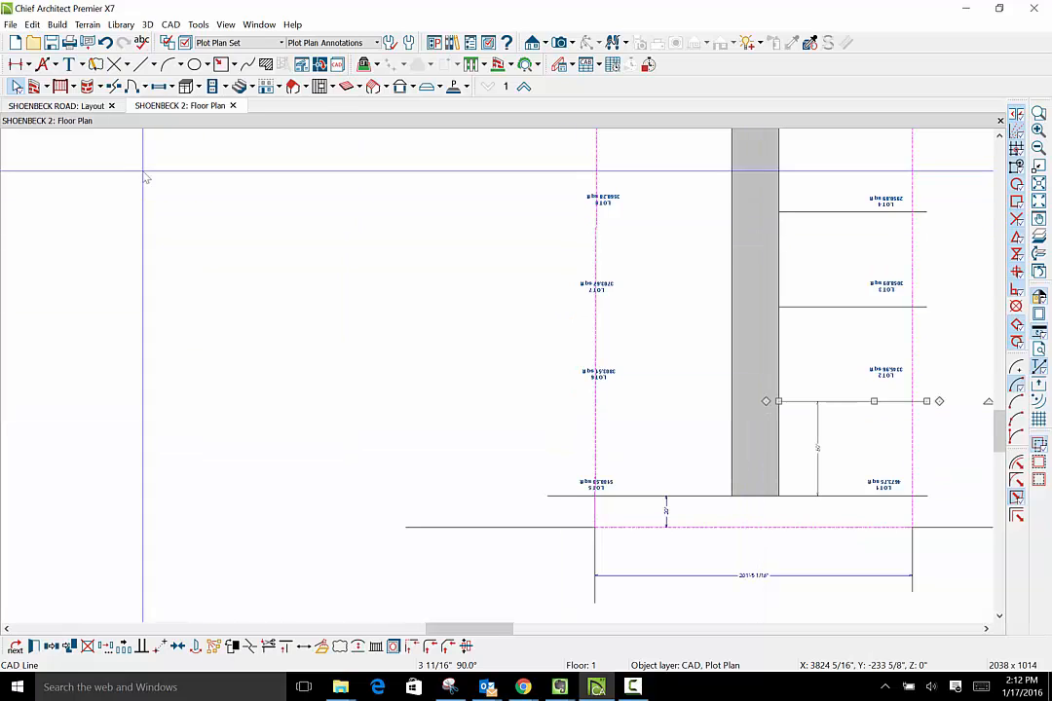
left_click(154, 65)
left_click(165, 83)
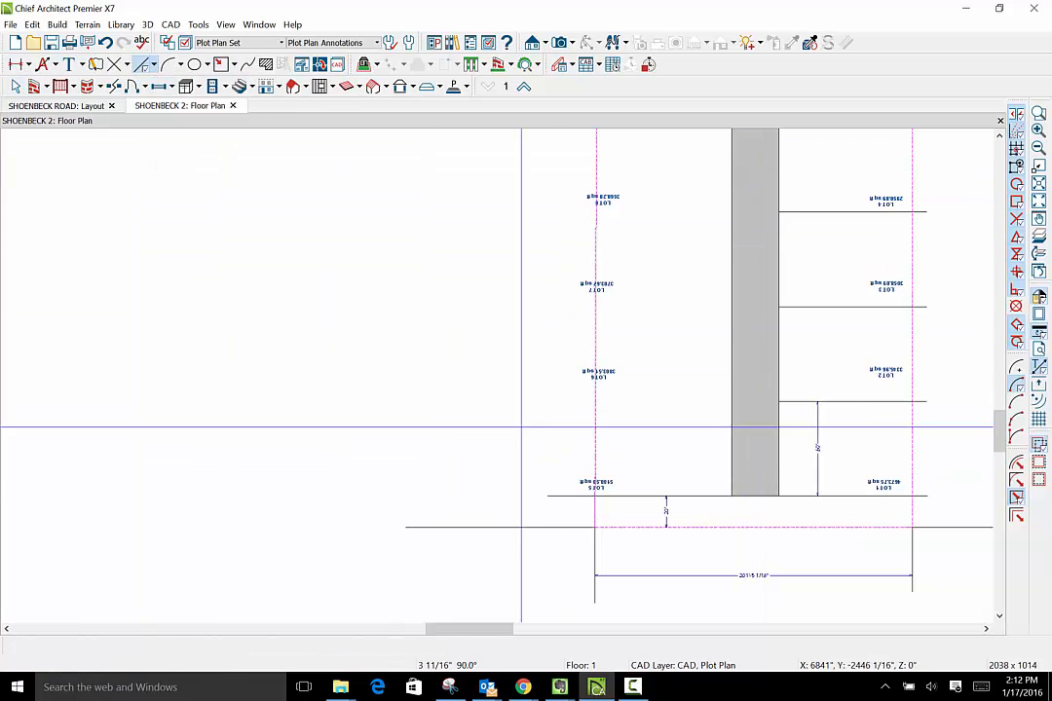
left_click_drag(629, 405, 732, 406)
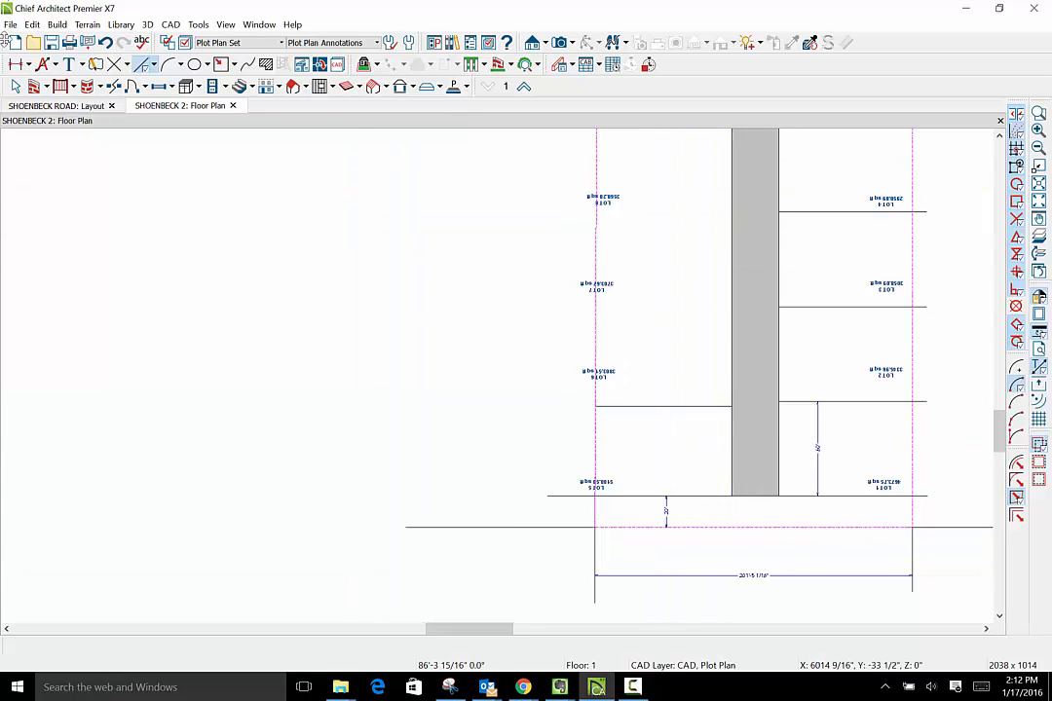
- Dimension the Lot 5/Lot 6 line from the 20' rear offset line and set that distance to 60'
left_click(30, 64)
left_click(39, 97)
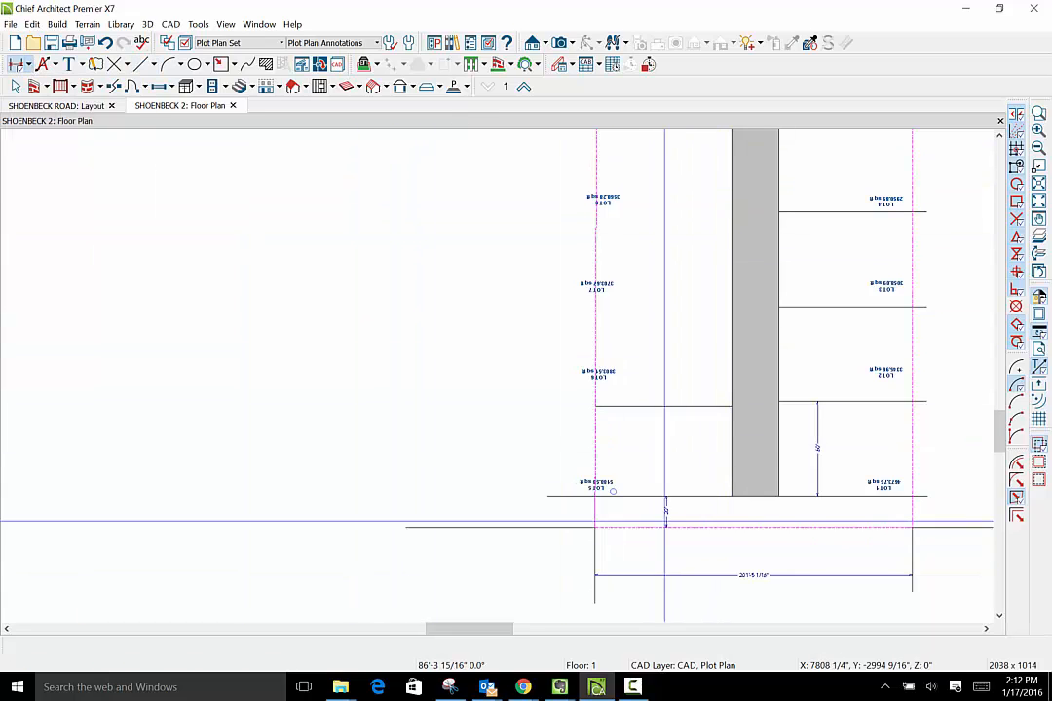
left_click_drag(698, 407, 698, 495)
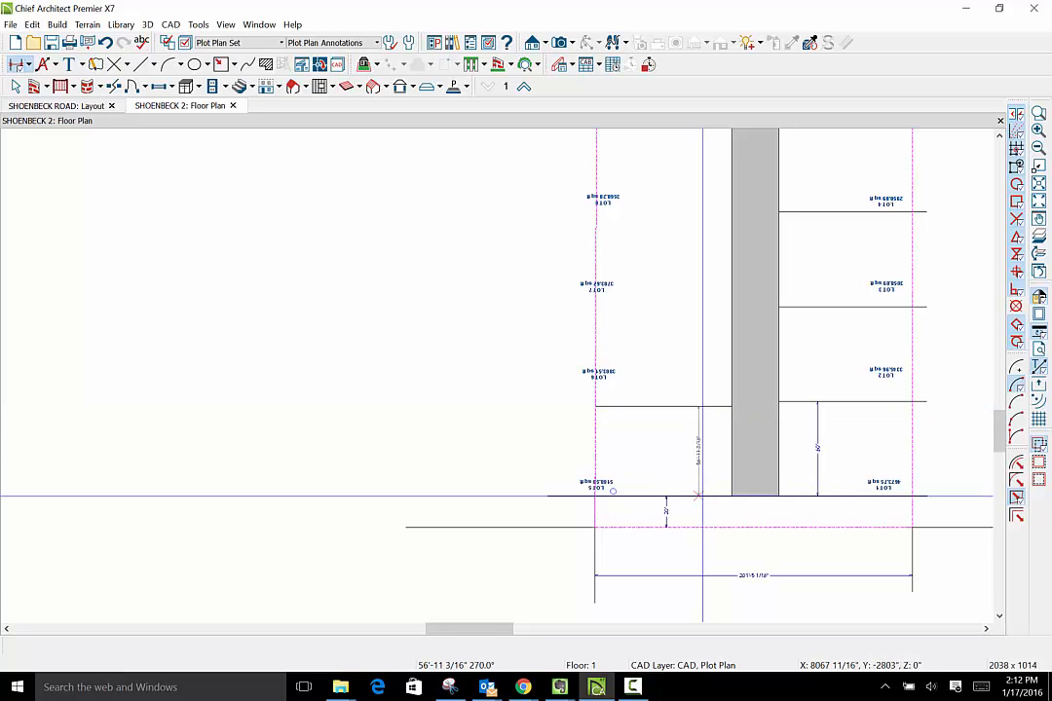
scroll(536, 481, "up", 4)
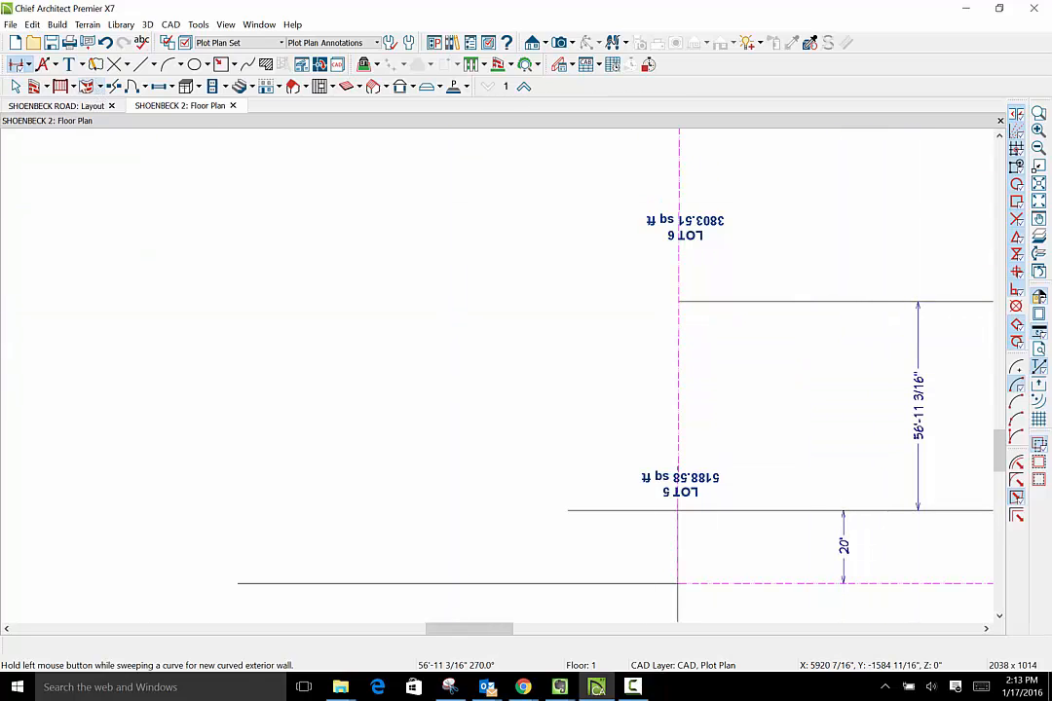
left_click(17, 87)
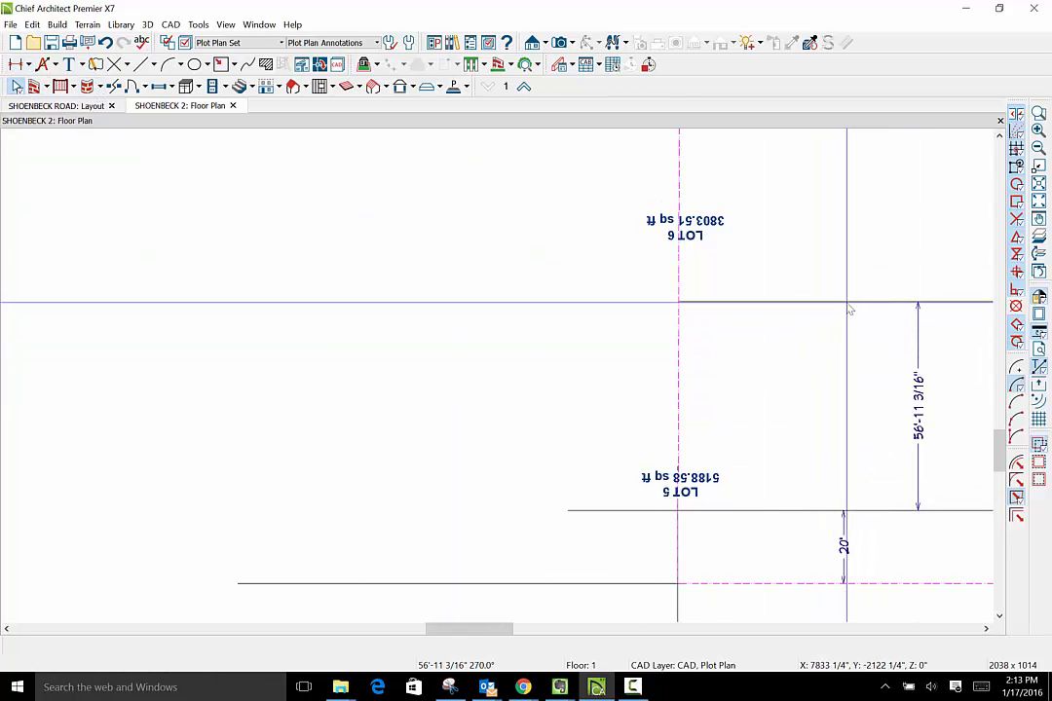
left_click(853, 302)
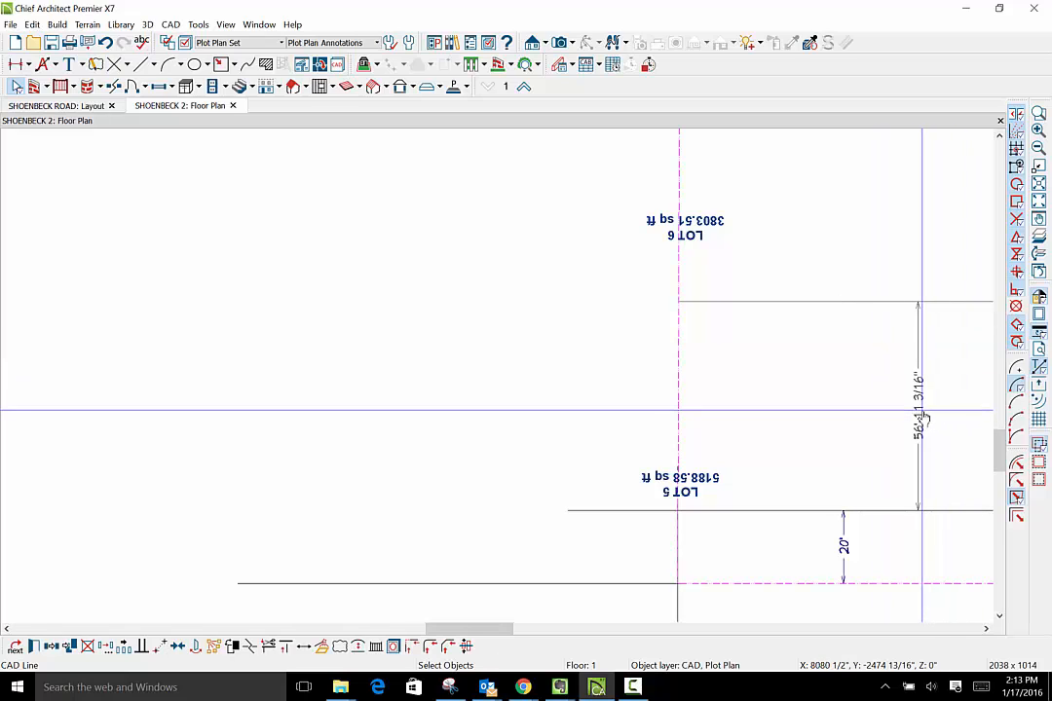
left_click(920, 413)
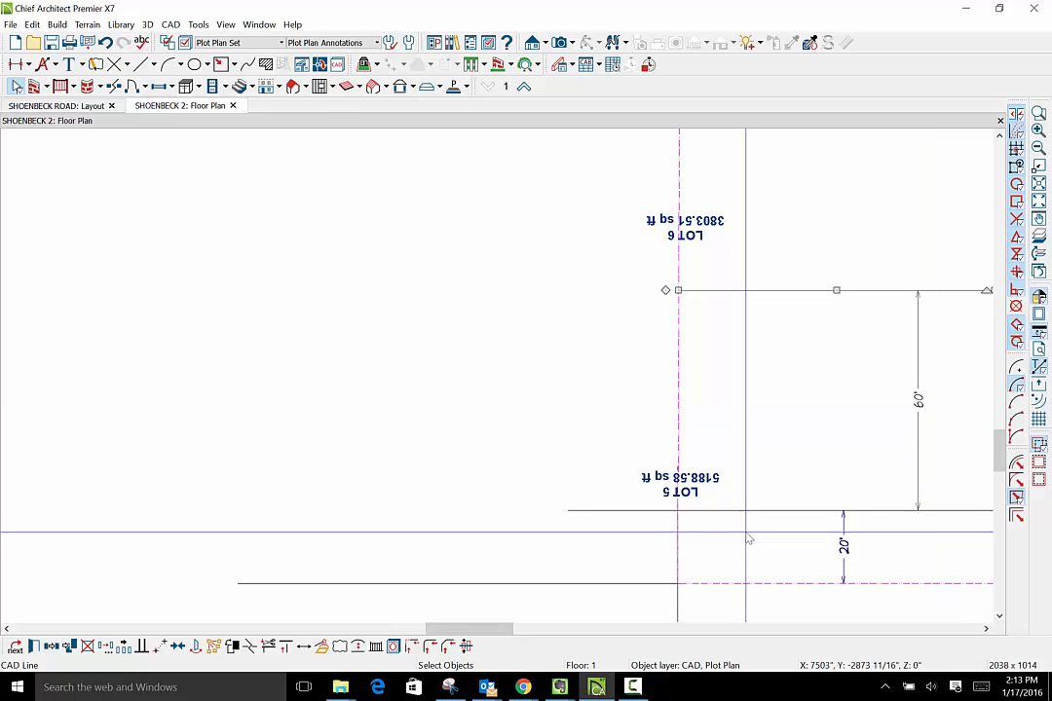
- Place multiple copies of the Lot 5/Lot 6 line at 60' intervals along the access strip toward Shoenbeck Road
scroll(746, 527, "down", 3)
scroll(750, 532, "down", 3)
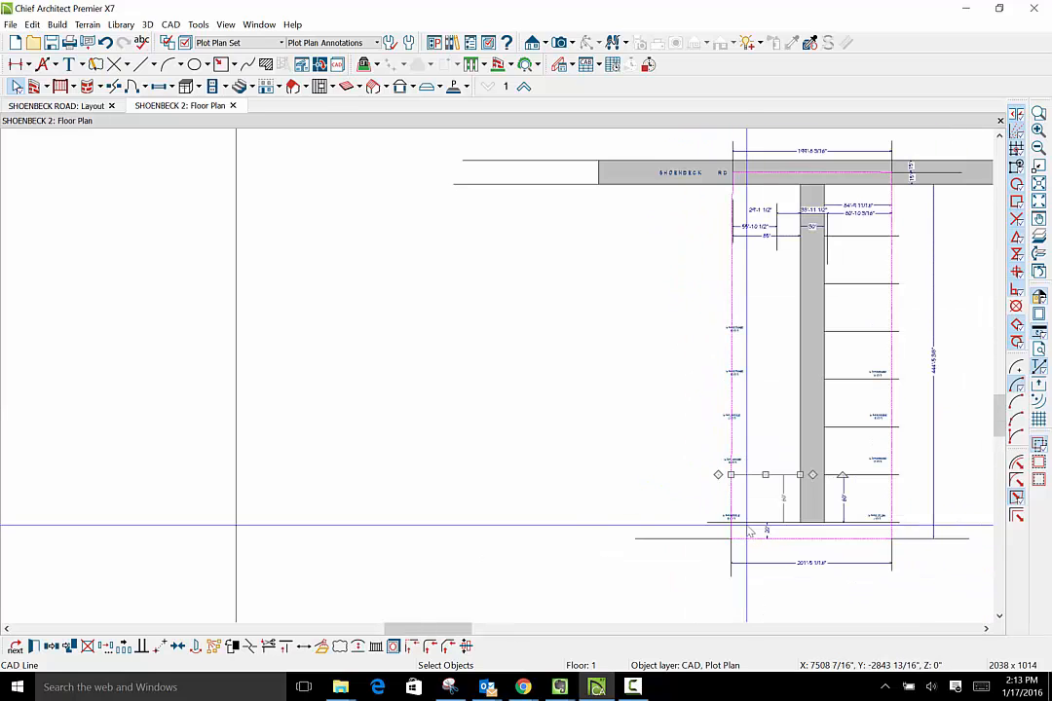
left_click(125, 648)
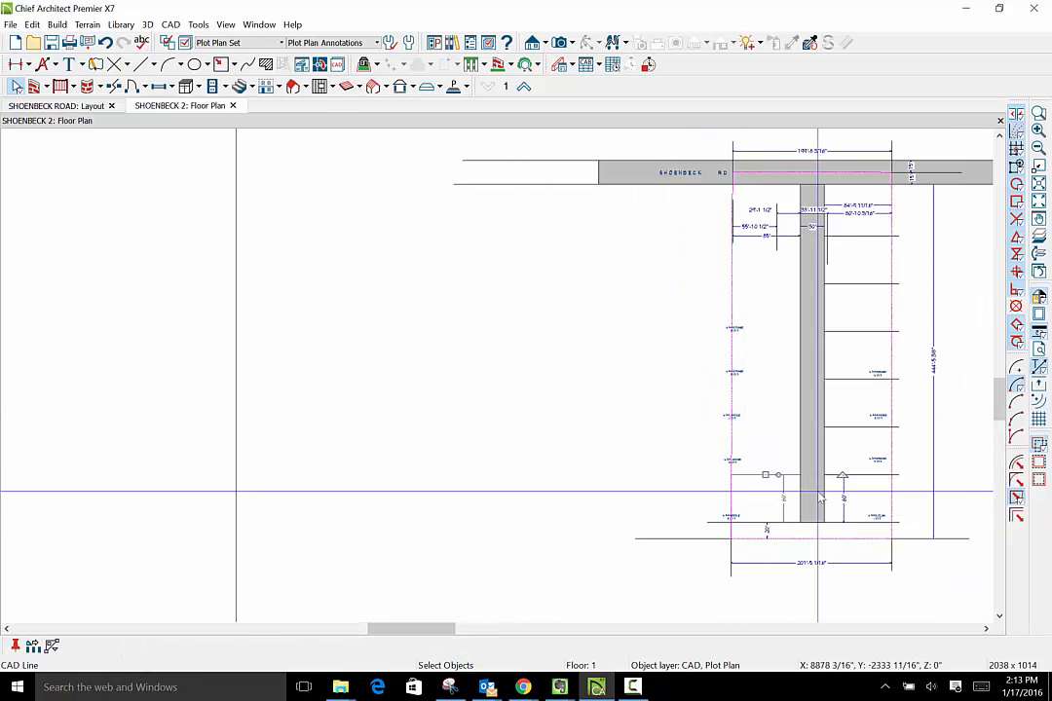
left_click_drag(770, 478, 766, 236)
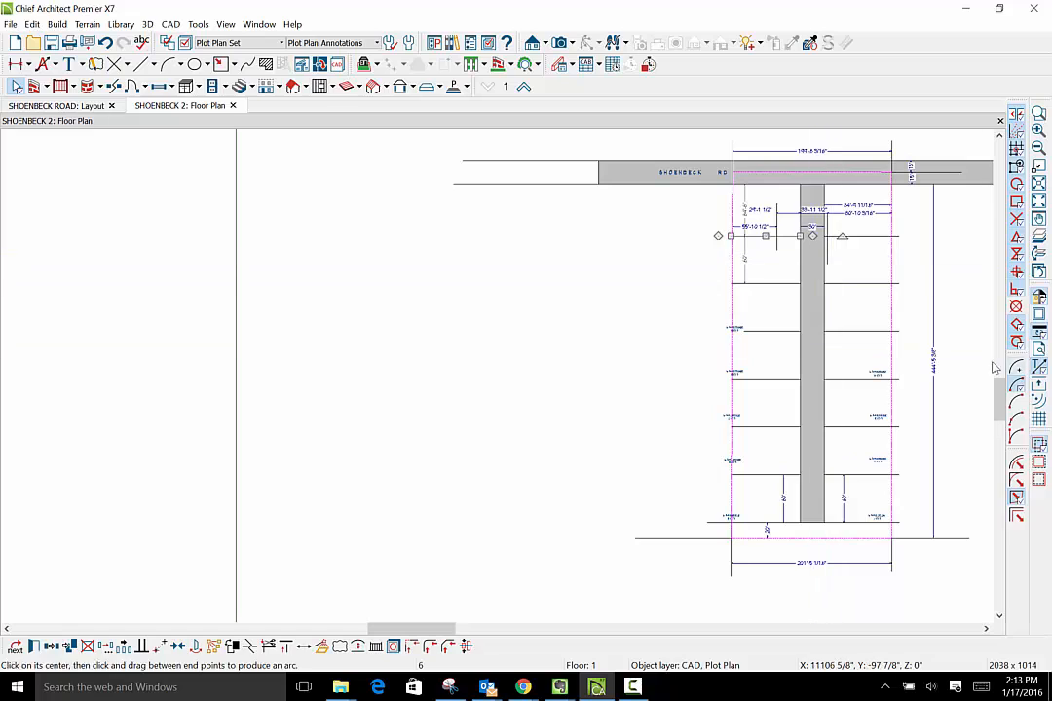
left_click(528, 310)
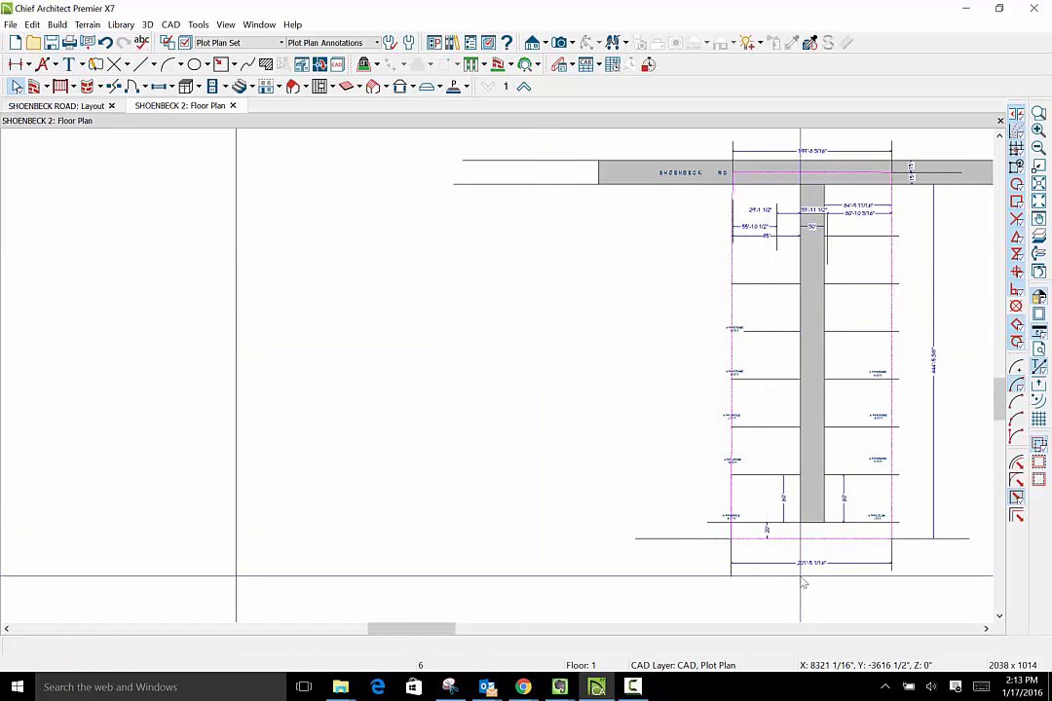
- Switch the active layer set to All On Set so the site map is displayed beneath the lot layout
scroll(704, 629, "left", 1)
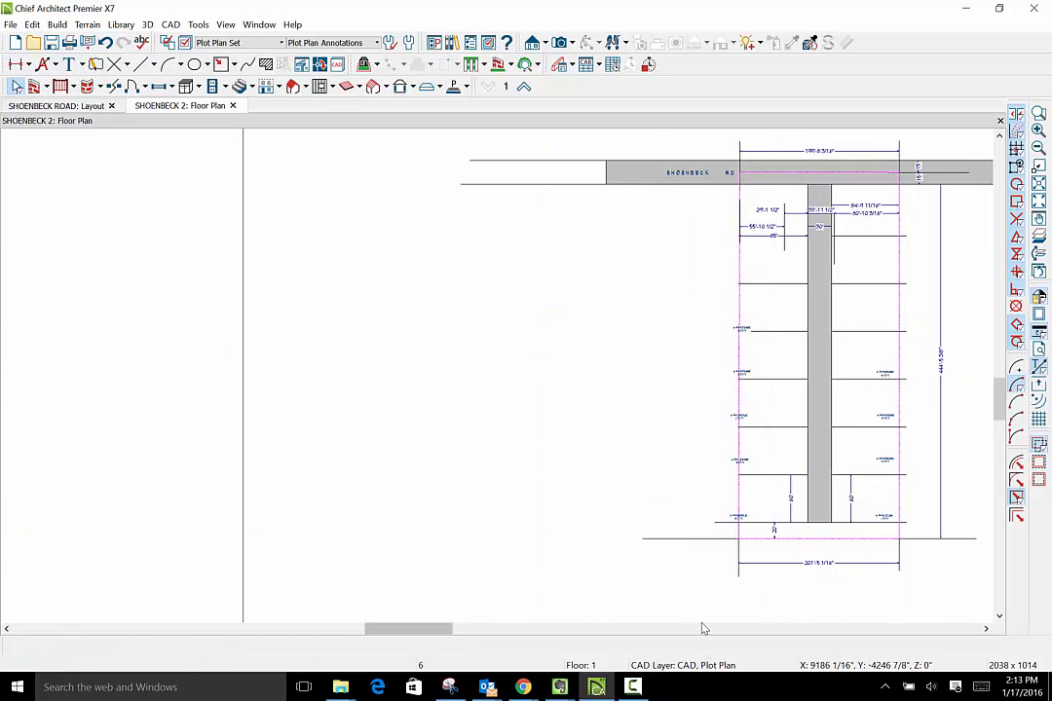
scroll(819, 473, "up", 1)
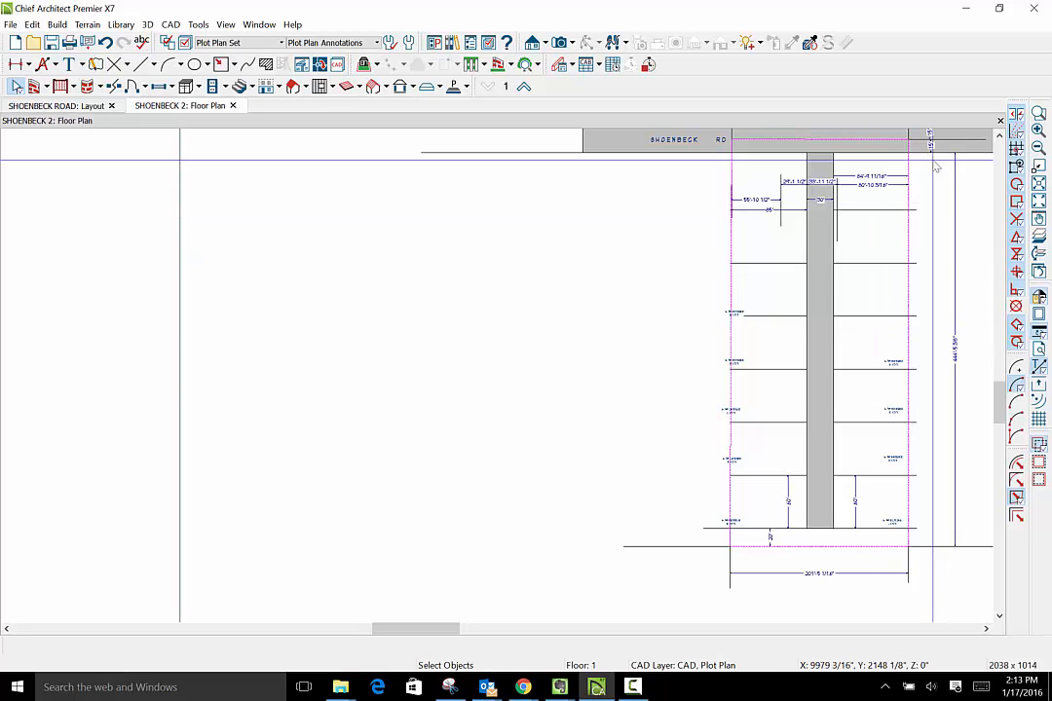
scroll(945, 361, "down", 1)
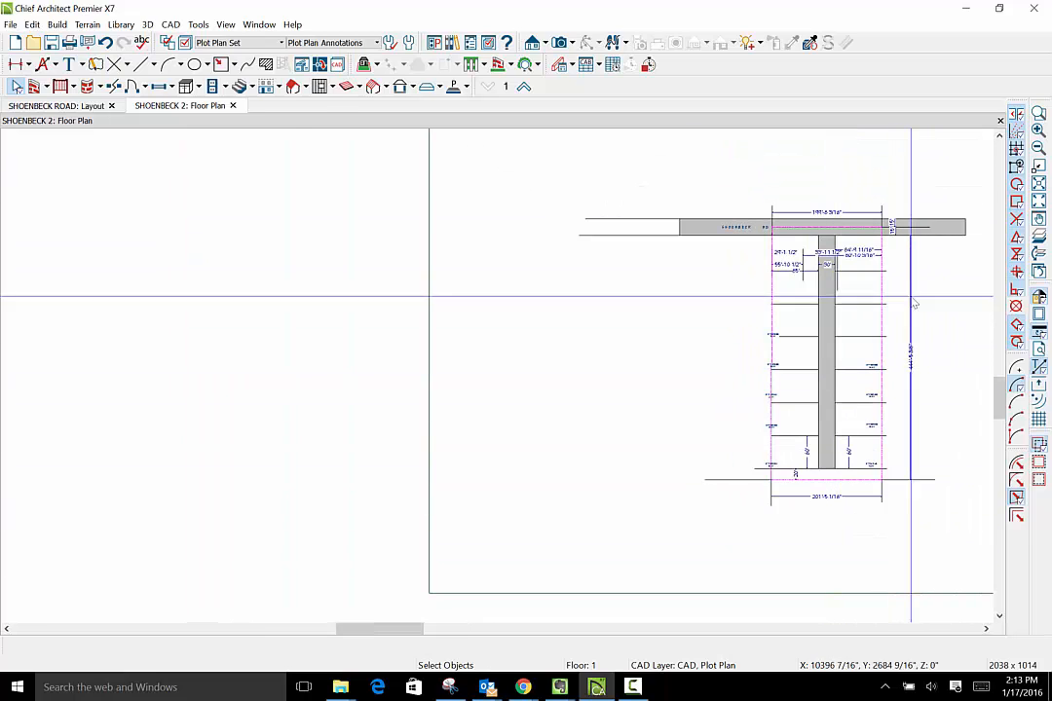
scroll(850, 251, "up", 2)
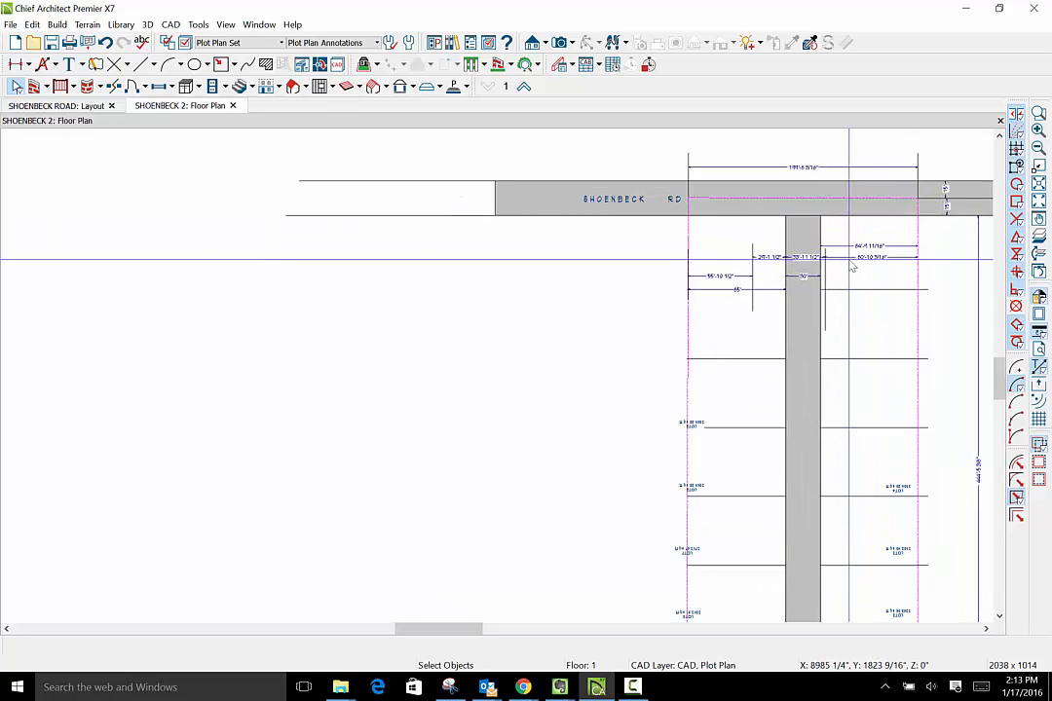
scroll(851, 263, "up", 1)
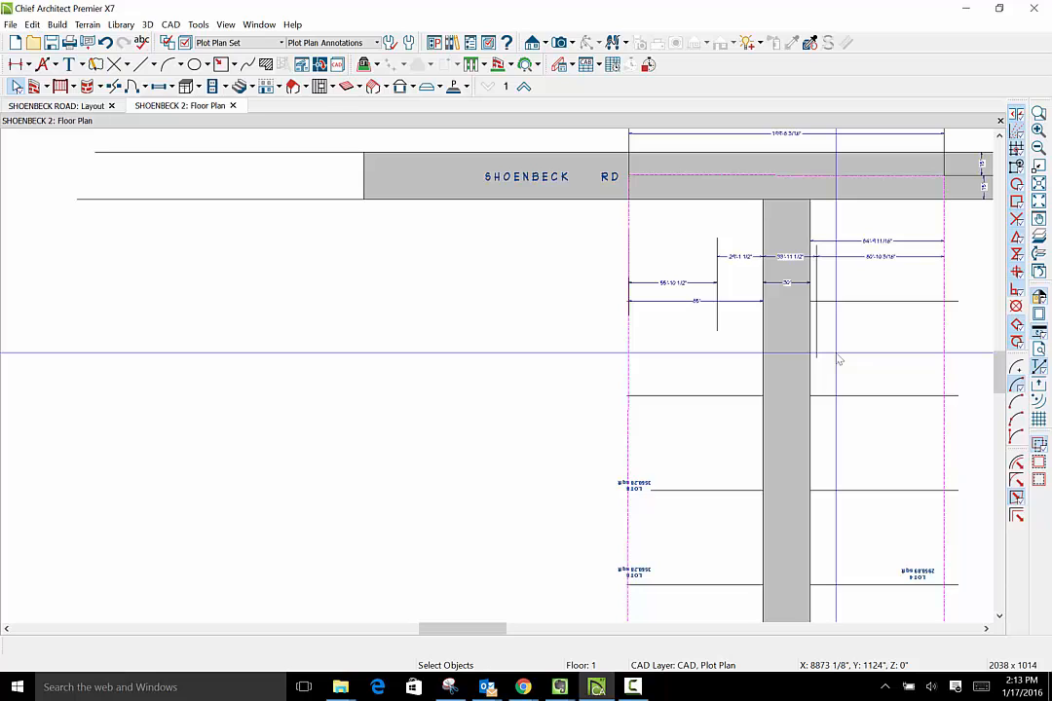
scroll(838, 356, "down", 2)
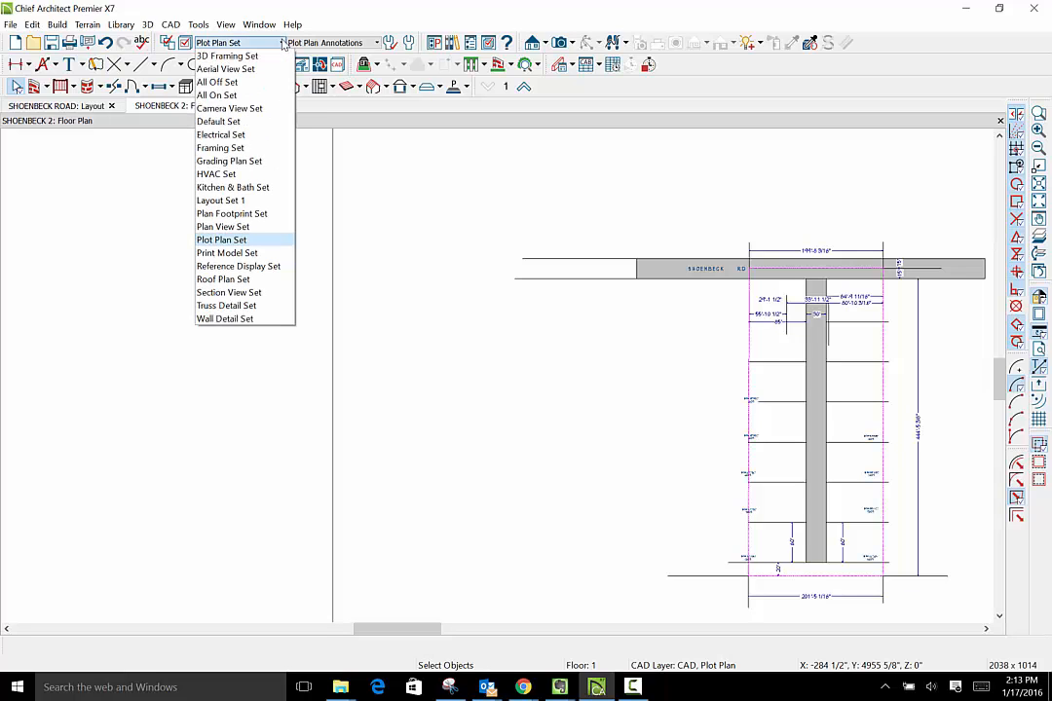
left_click(263, 97)
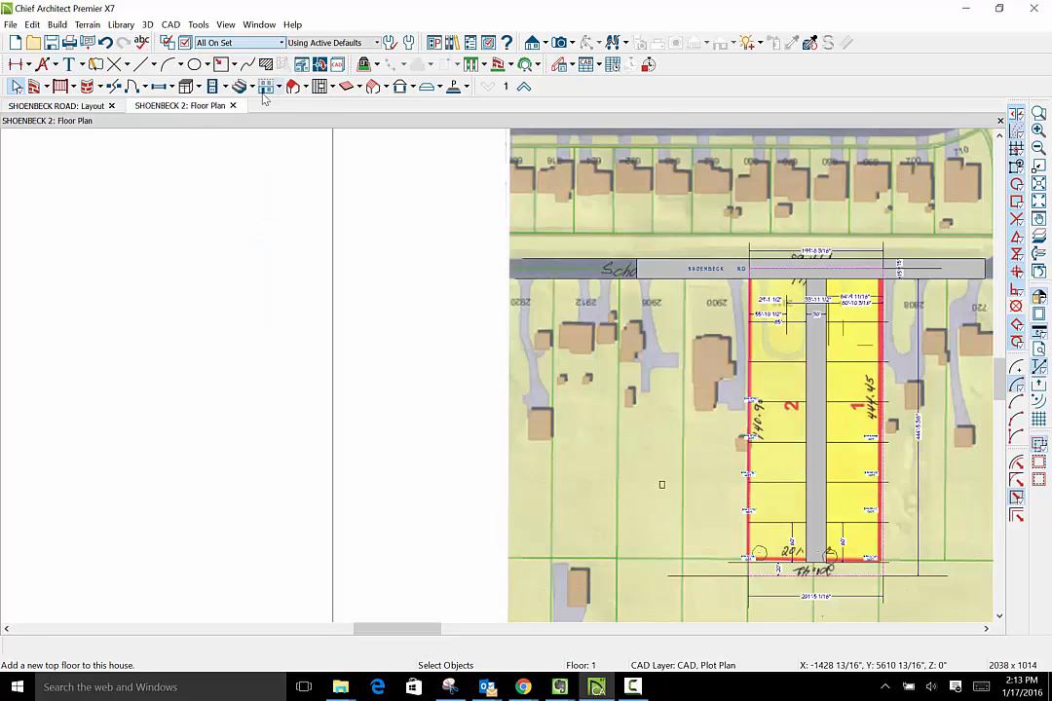
left_click(1000, 619)
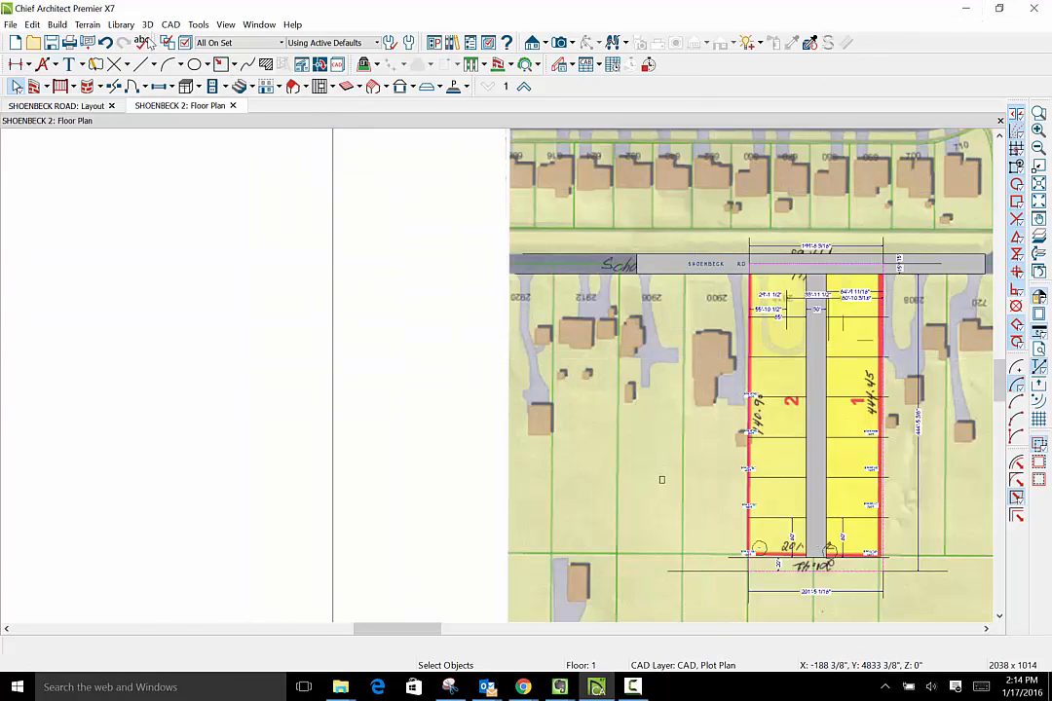
- Extend the Shoenbeck Road slab about 72'-6" at its end farthest from Longtree Ln
scroll(751, 393, "down", 4)
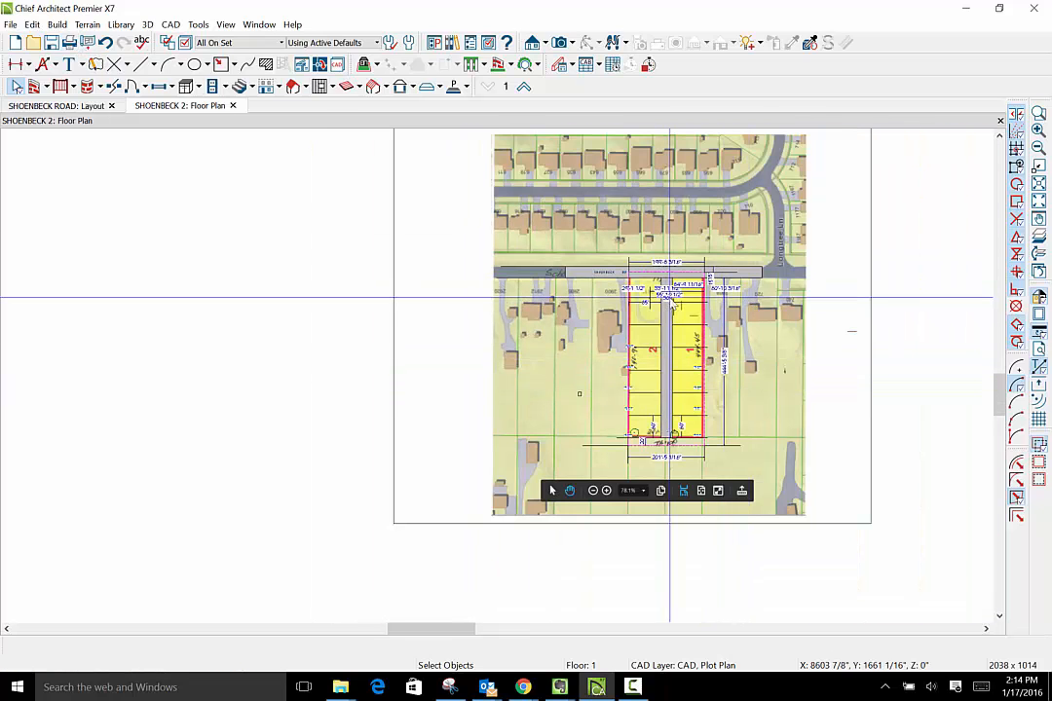
scroll(673, 303, "up", 4)
scroll(672, 303, "up", 1)
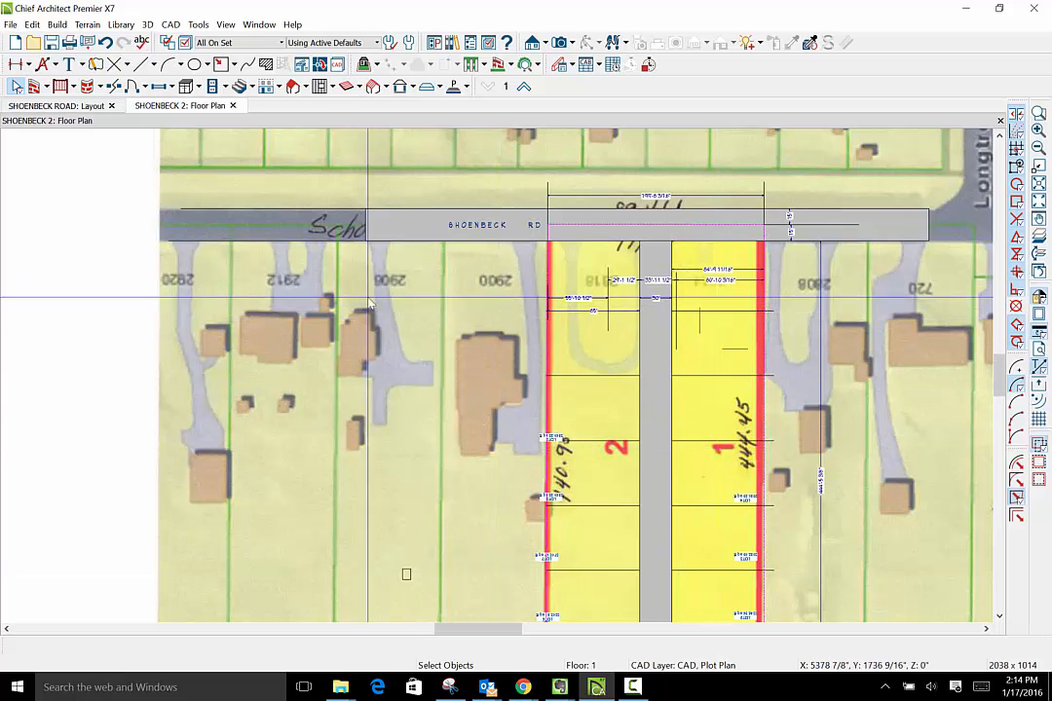
left_click(396, 234)
left_click(394, 233)
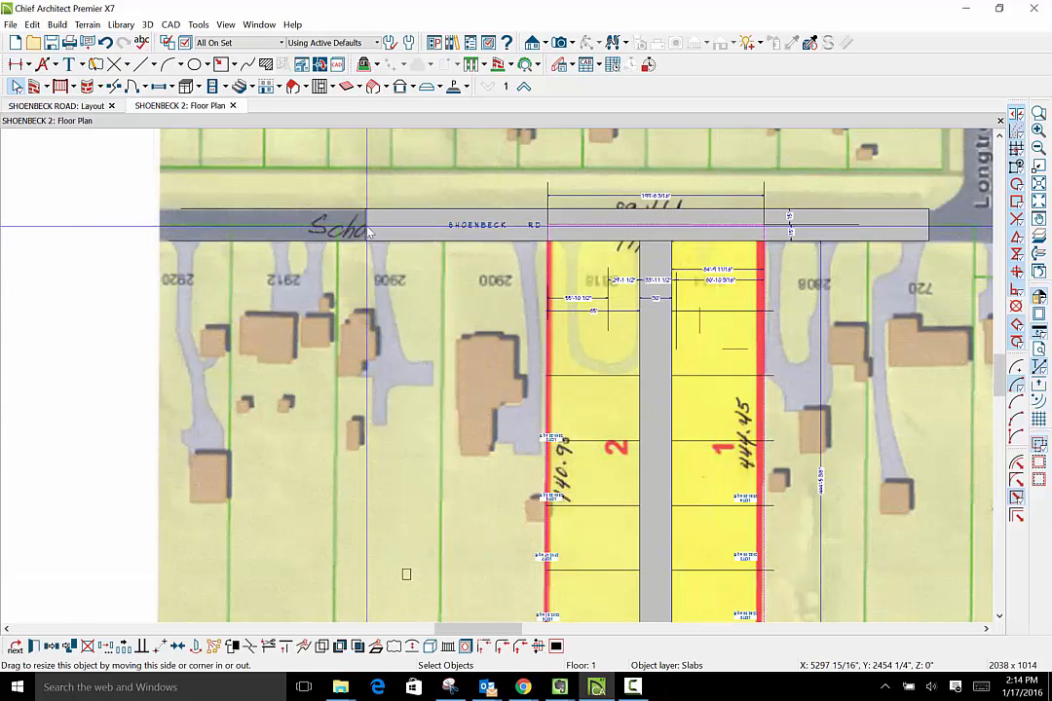
left_click_drag(365, 226, 286, 226)
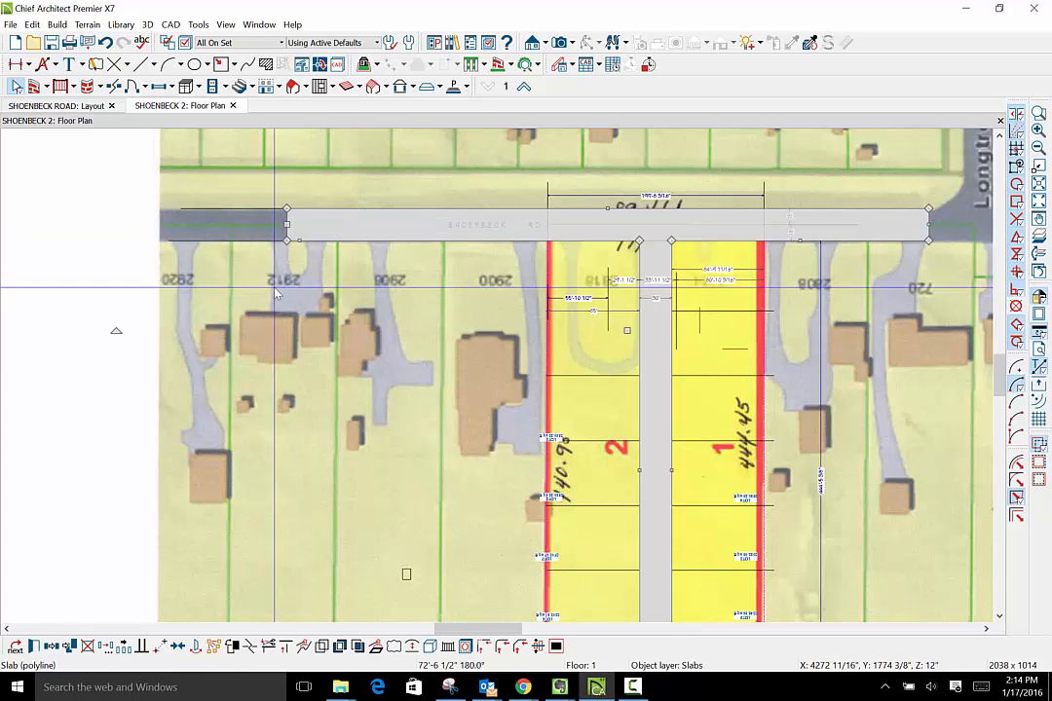
scroll(261, 303, "down", 4)
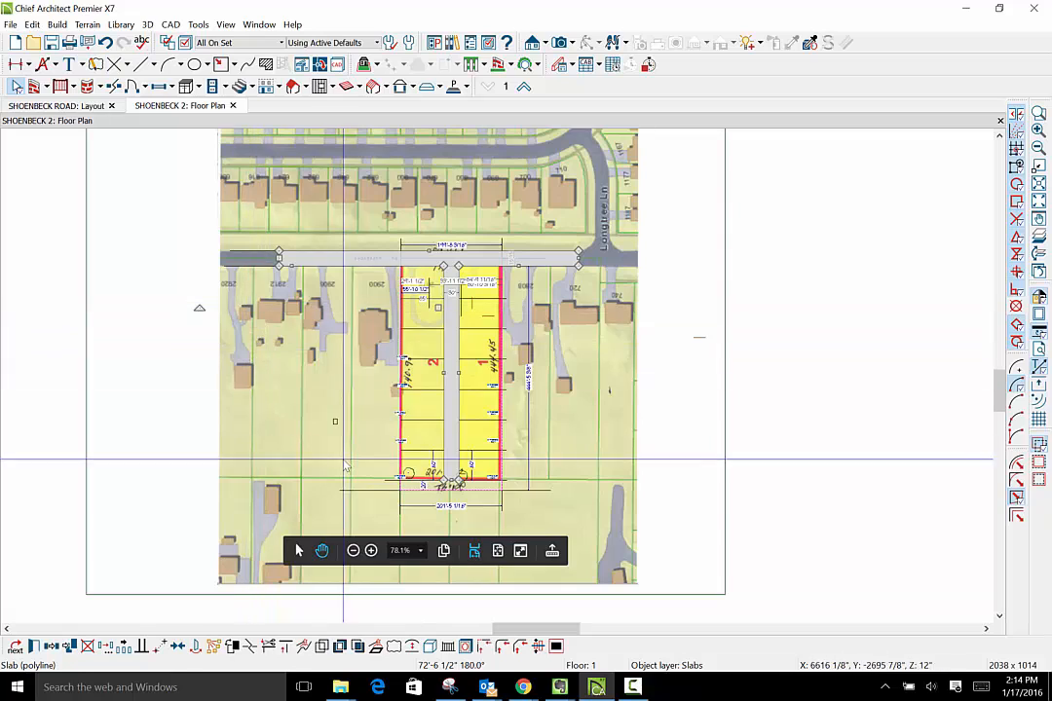
- Examine the rear boundary and the overall depth dimension of the lots against the site map
left_click(528, 484)
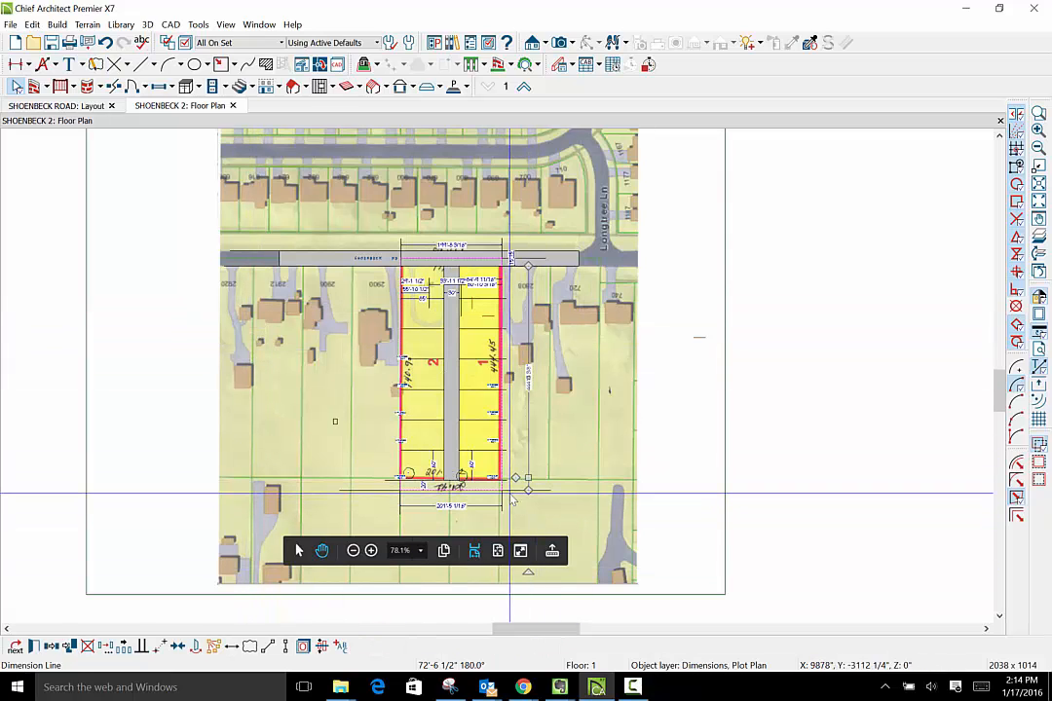
scroll(499, 501, "up", 4)
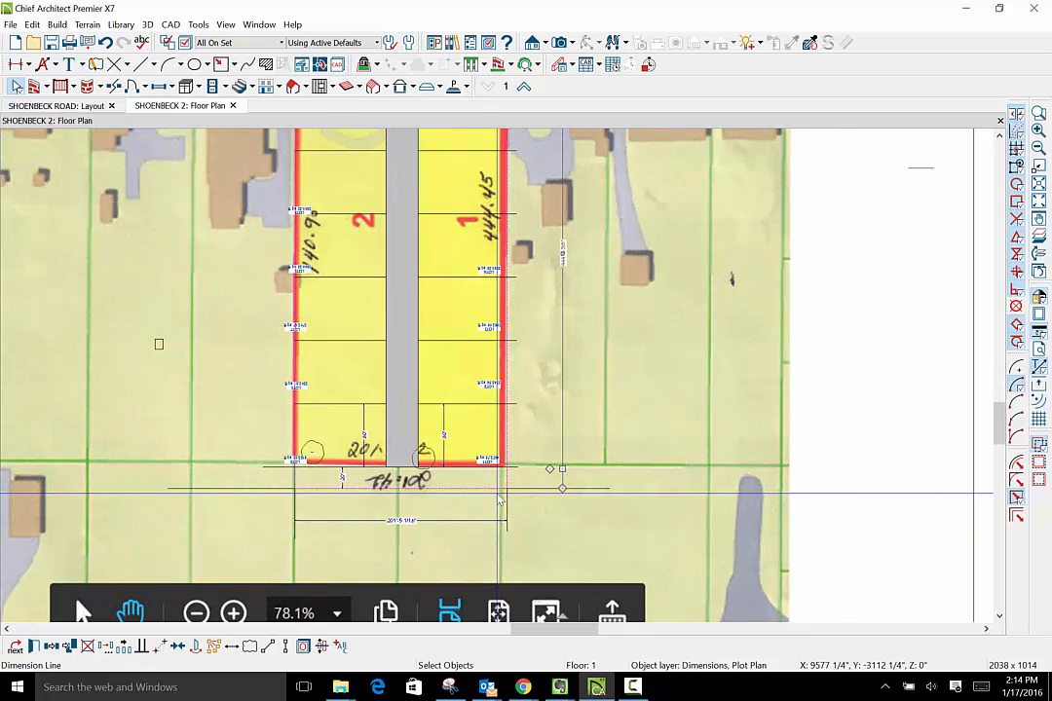
scroll(499, 500, "up", 1)
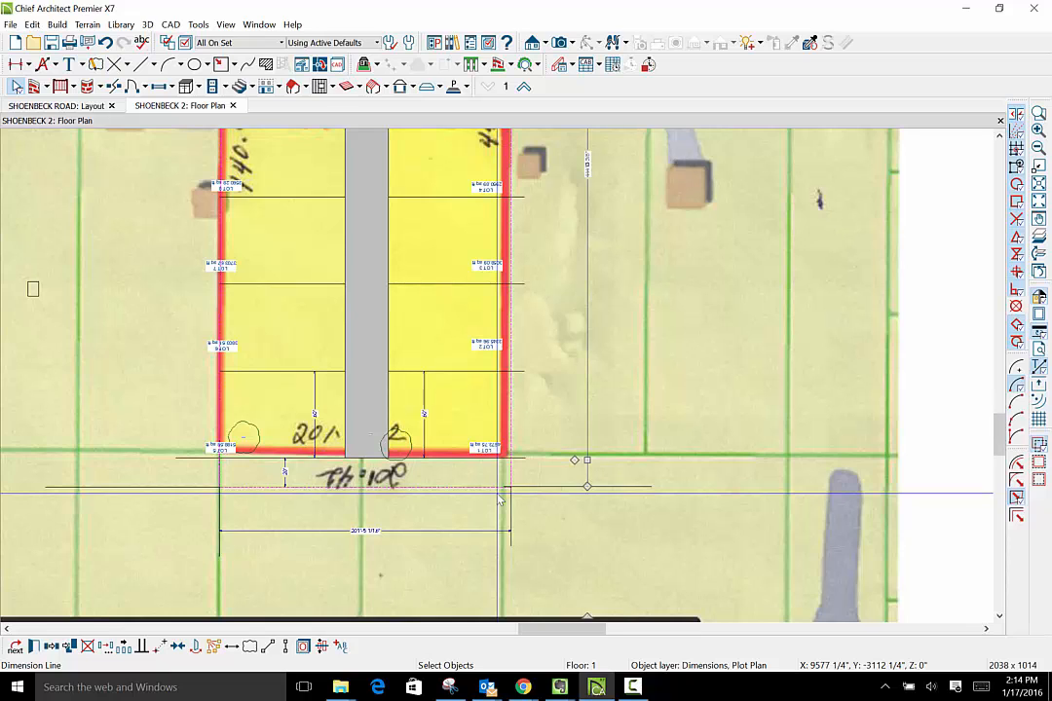
scroll(505, 492, "down", 2)
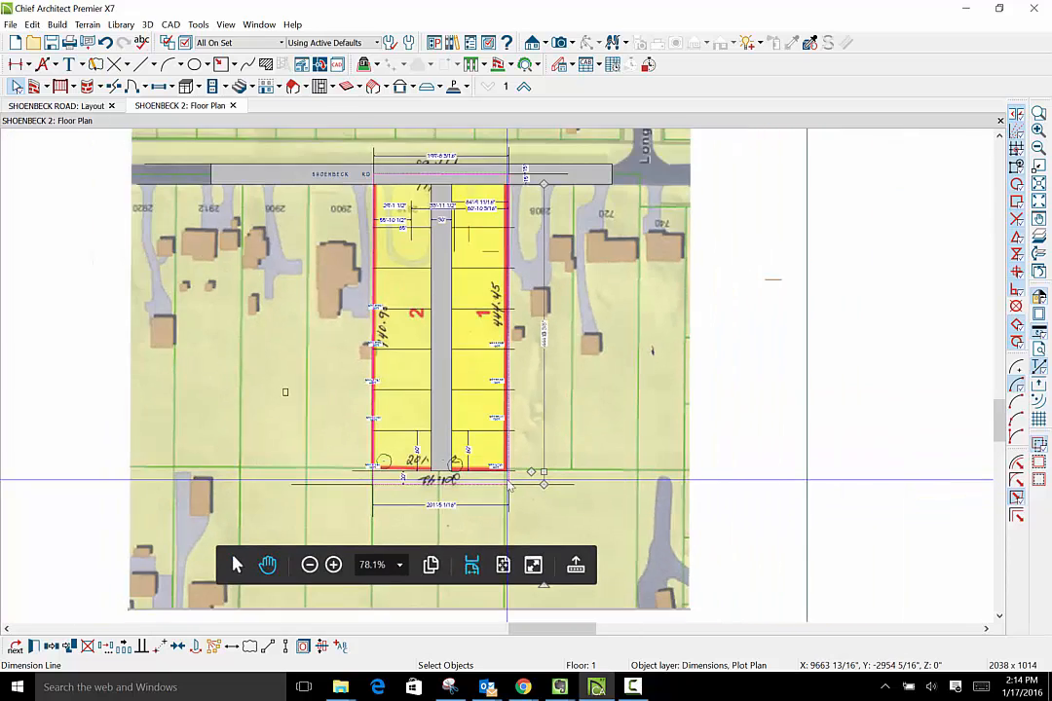
scroll(508, 482, "down", 1)
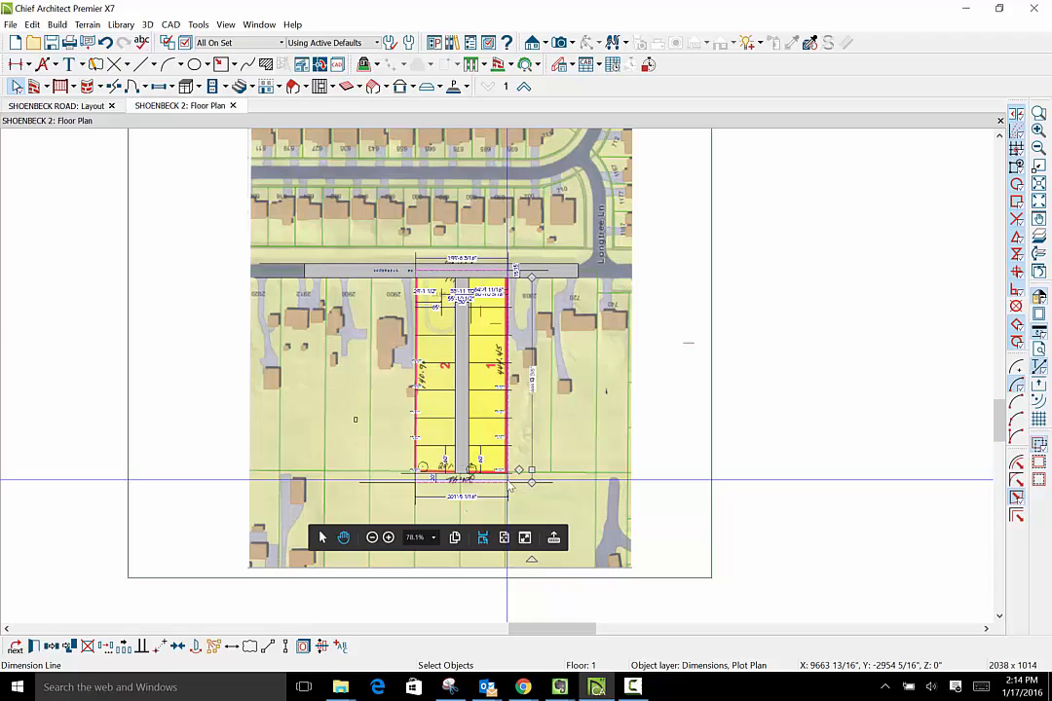
left_click(283, 43)
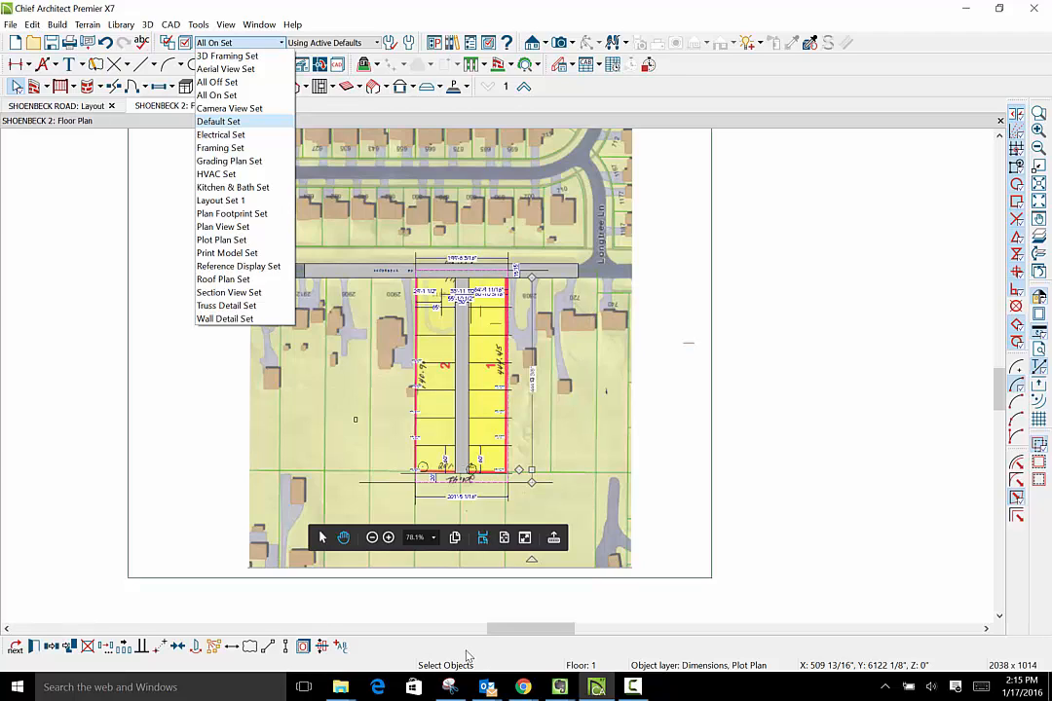
- Review the site map's Picture File Box Specification and compare the lot layout with the map underneath
left_click(597, 565)
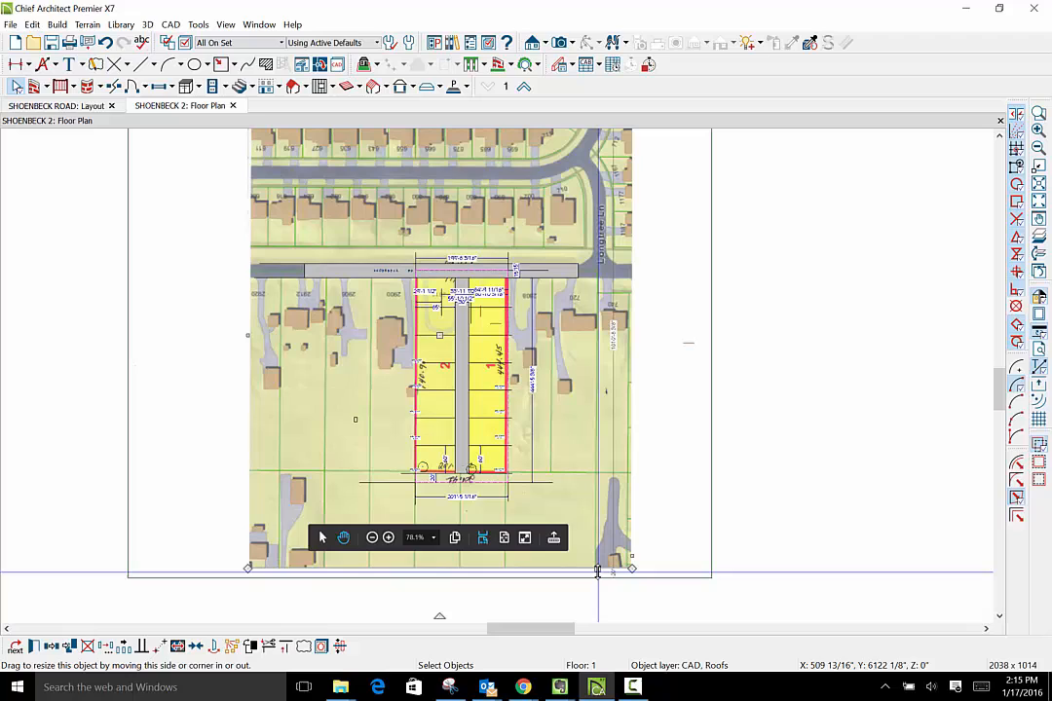
left_click(34, 647)
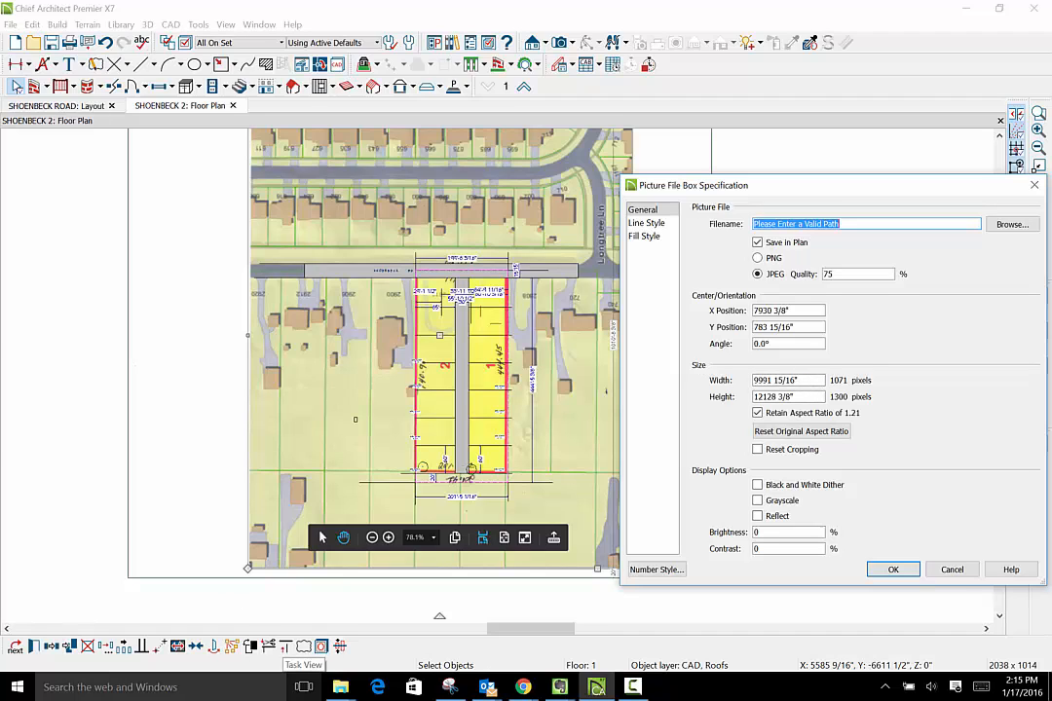
left_click(892, 570)
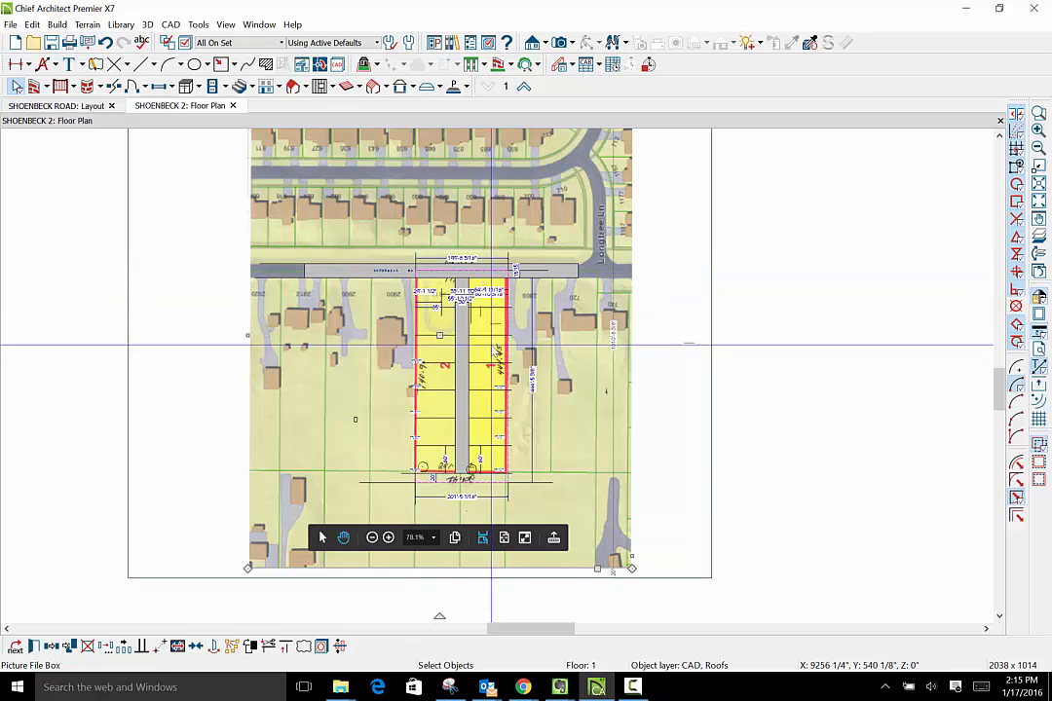
scroll(463, 393, "up", 4)
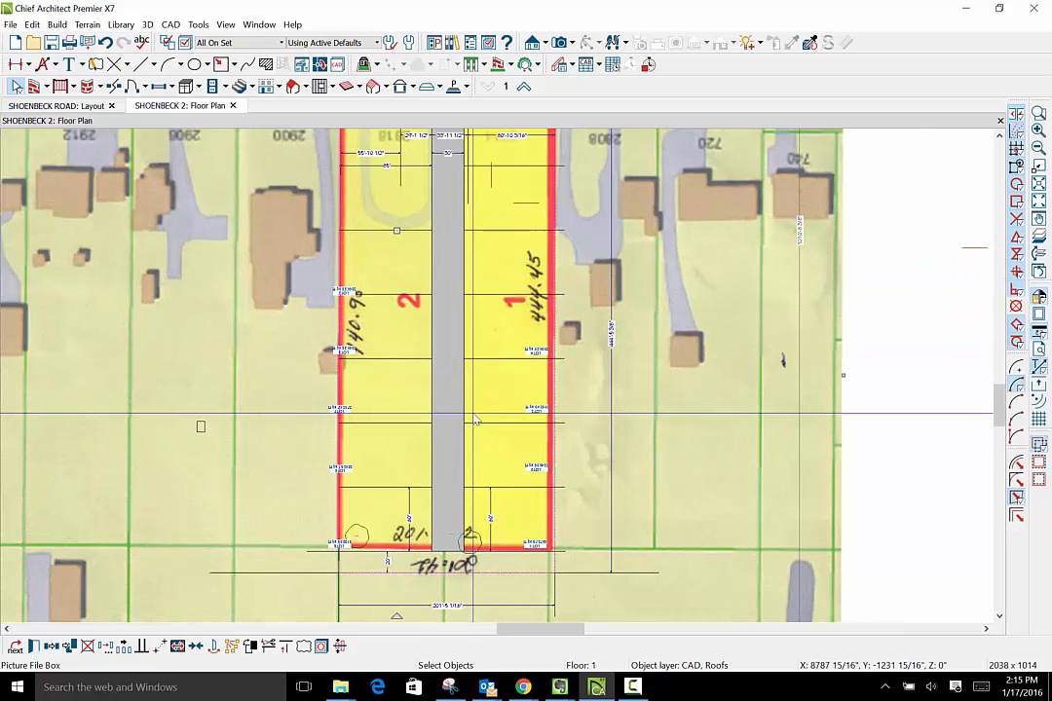
scroll(475, 420, "down", 1)
scroll(475, 421, "down", 2)
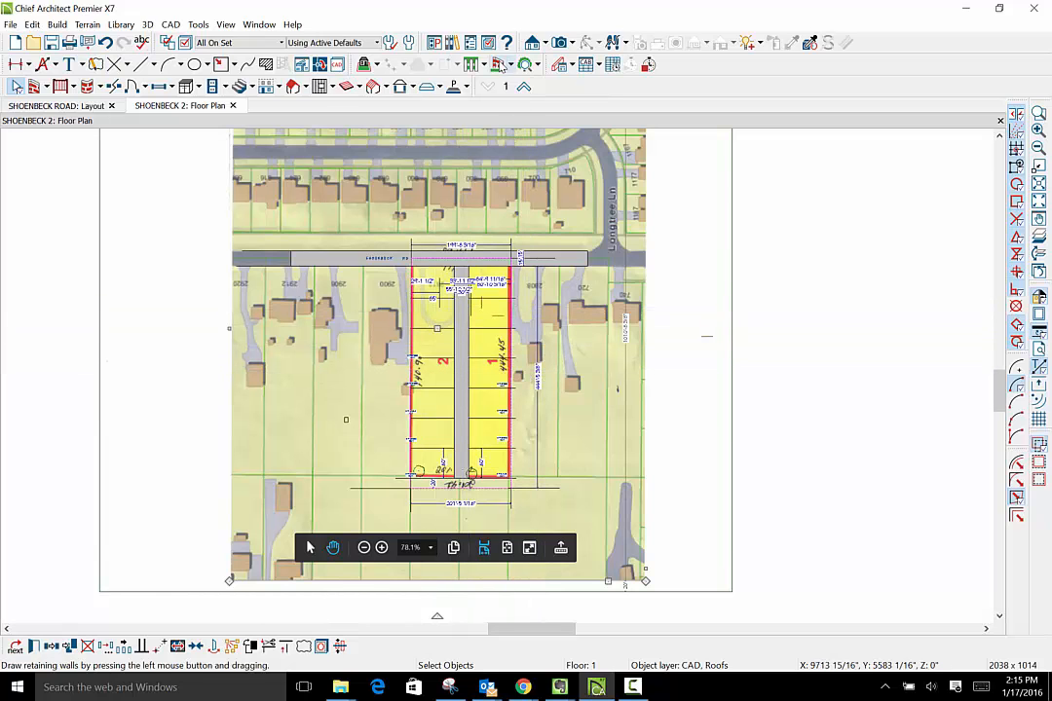
scroll(514, 343, "up", 5)
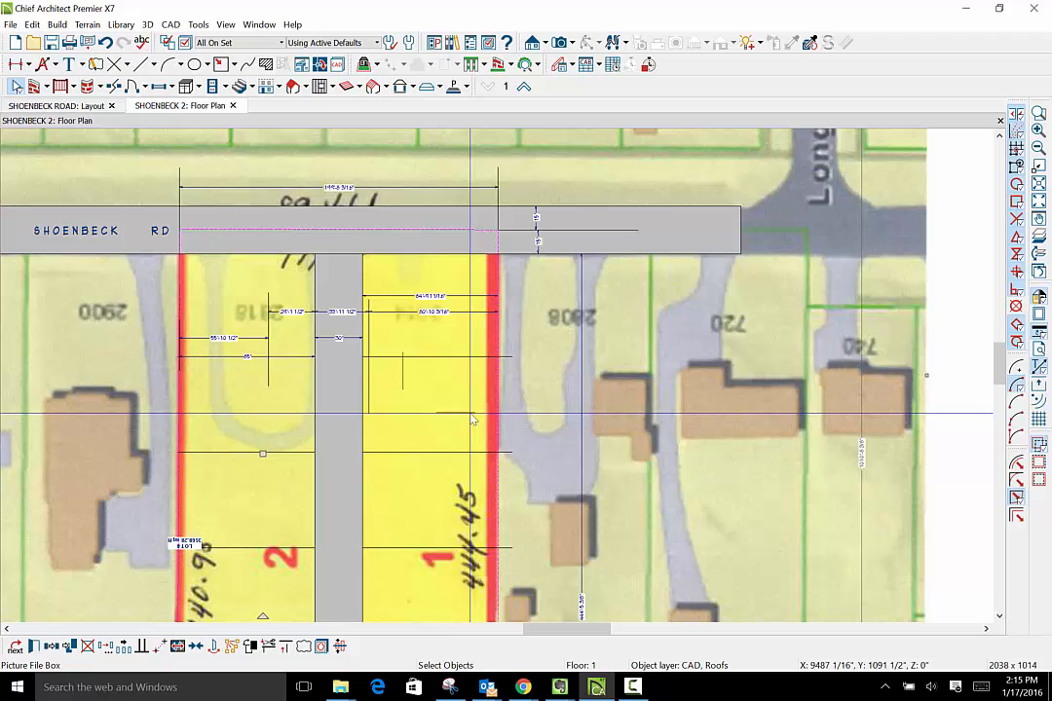
- Switch the active layer set to Plot Plan Set so the site map is hidden behind the lot layout
scroll(429, 426, "down", 5)
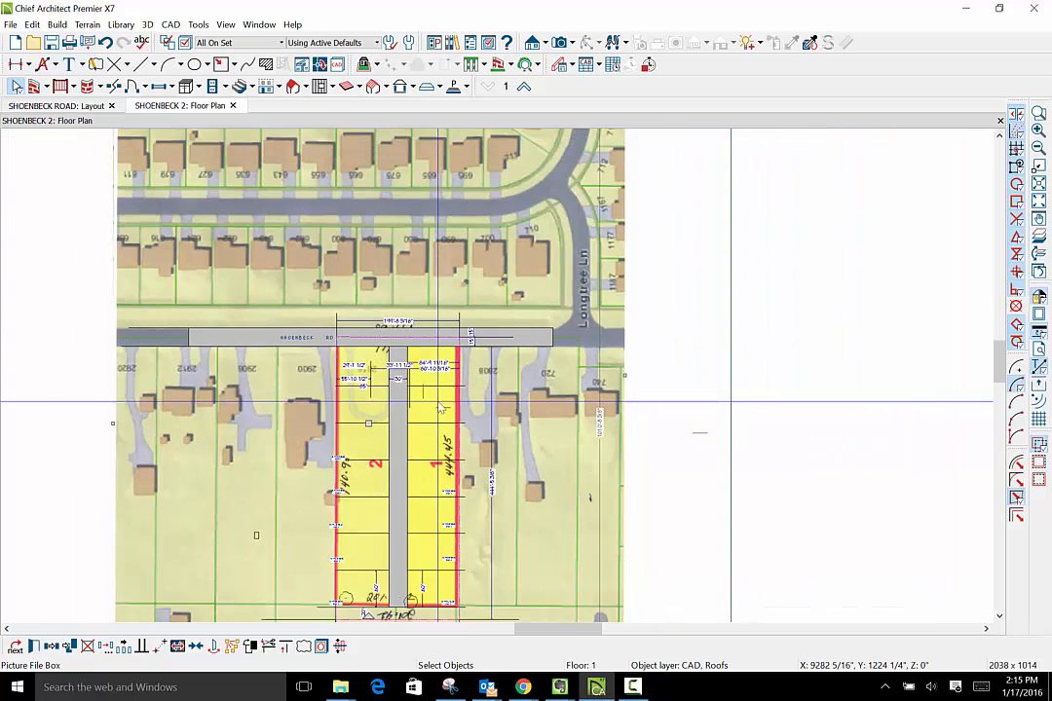
scroll(430, 426, "up", 4)
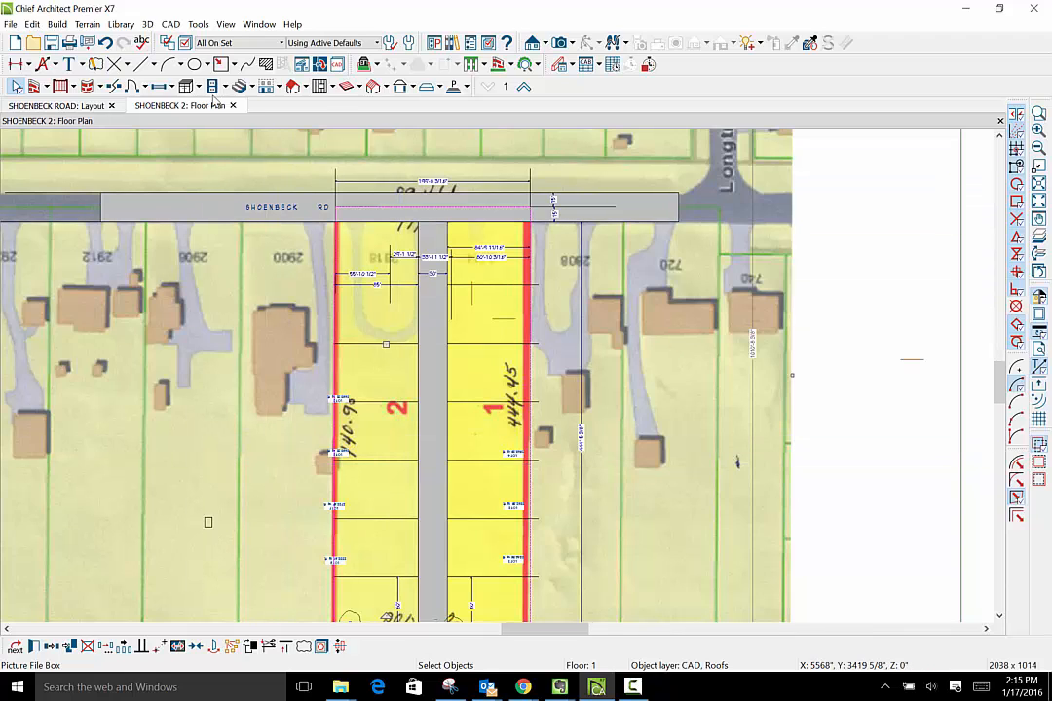
left_click(283, 43)
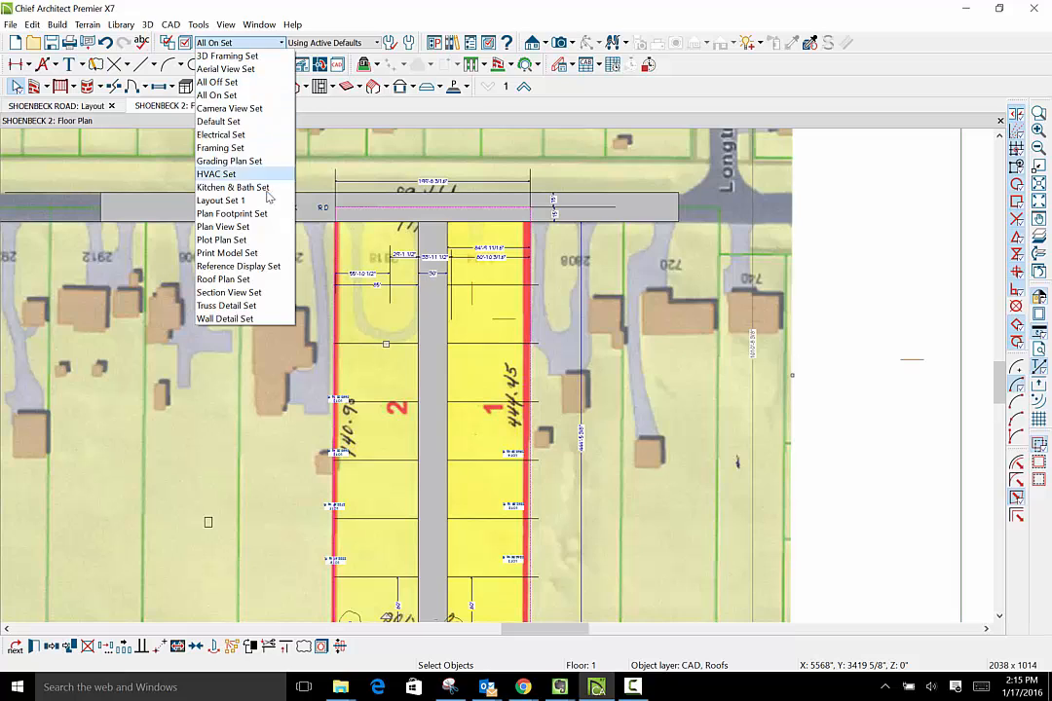
left_click(264, 242)
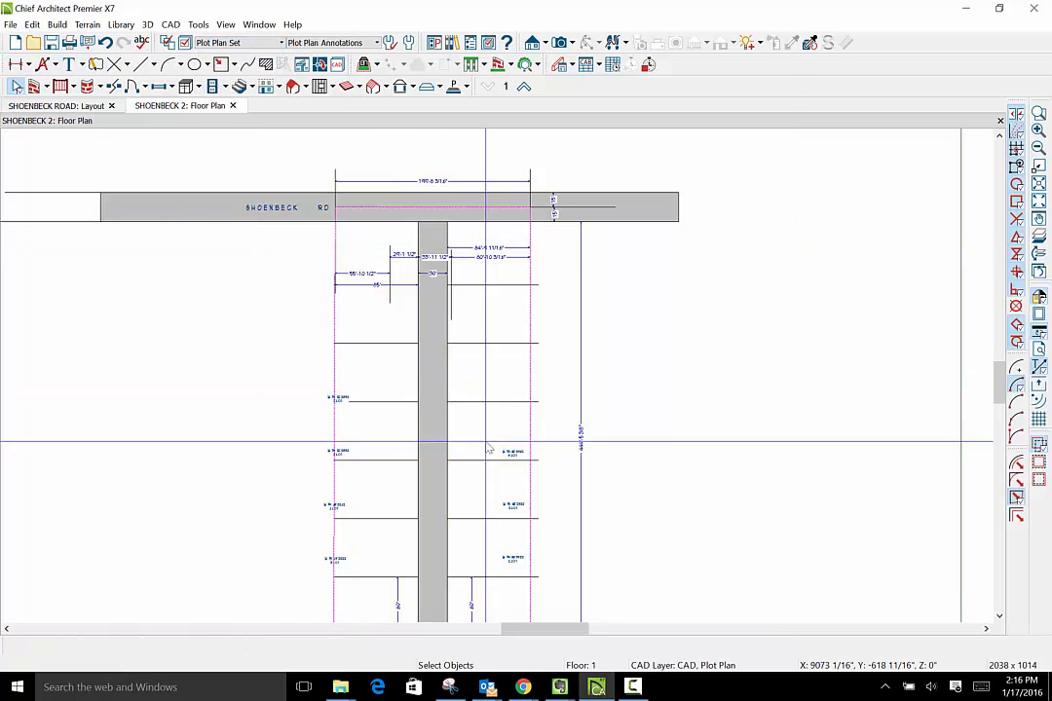
- Move the LOT 5 area label about 25'-7" off the property line and into its lot at the rear
scroll(491, 386, "down", 3)
scroll(446, 562, "up", 5)
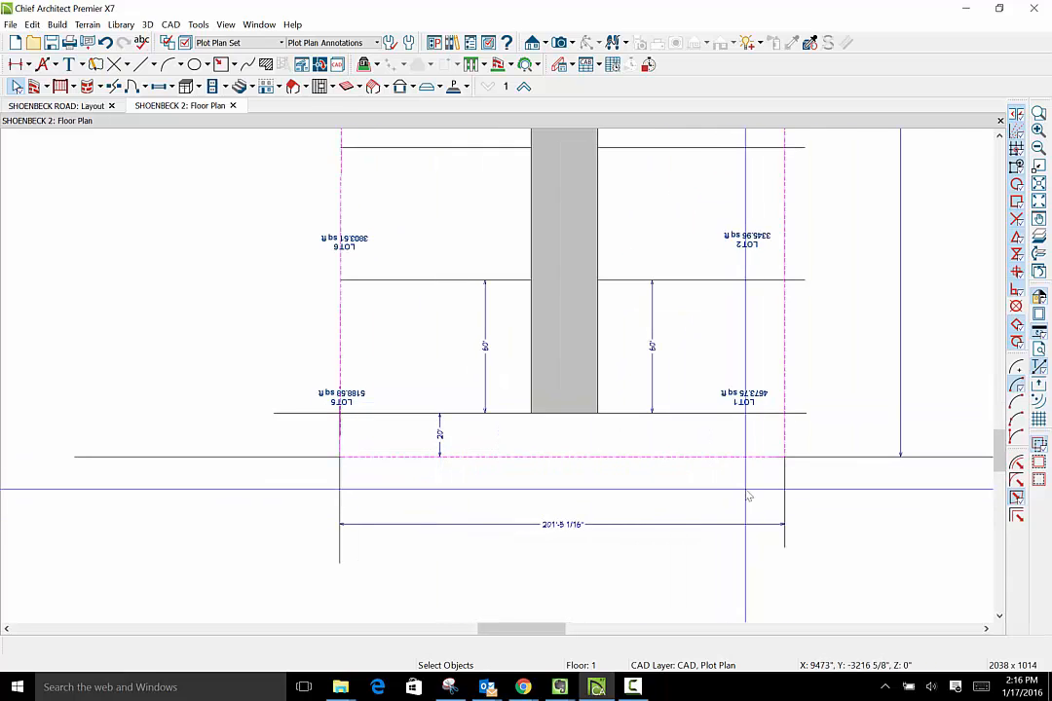
left_click(349, 398)
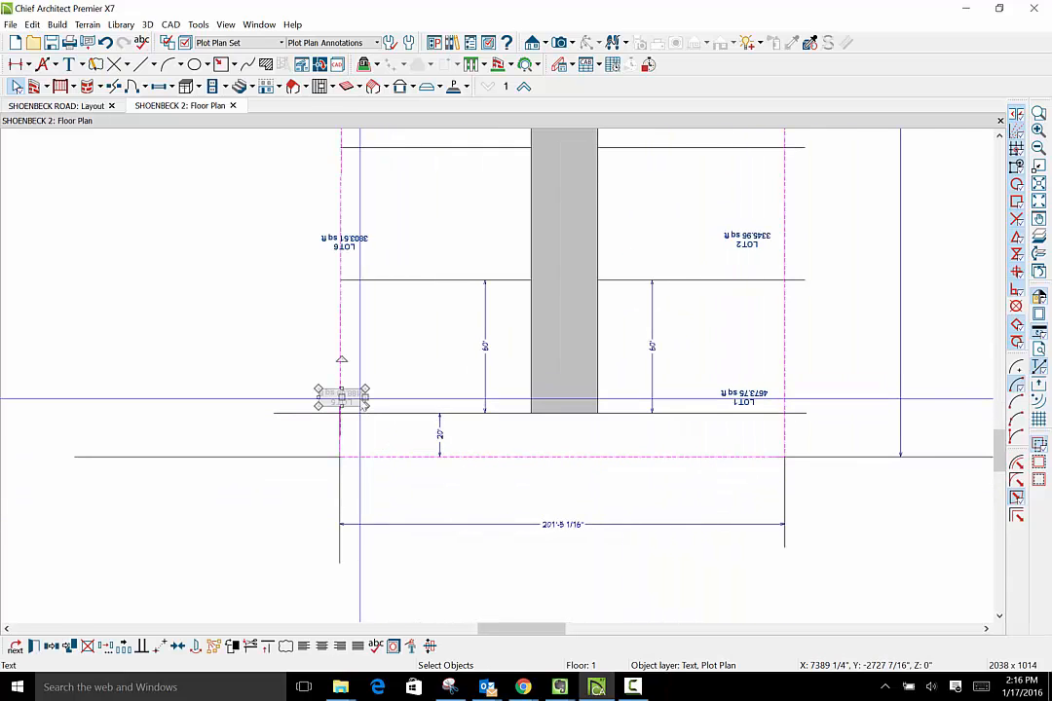
left_click_drag(375, 391, 395, 390)
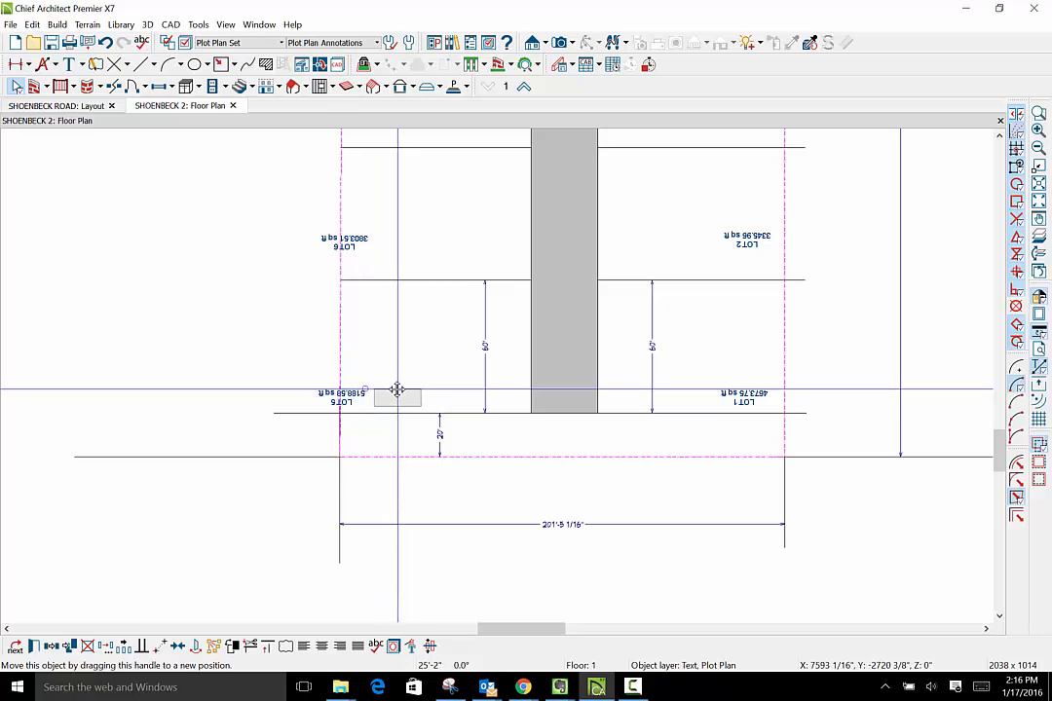
- Examine the rear lots, their depth dimensions and the LOT 1 area label within the overall layout
scroll(625, 469, "down", 4)
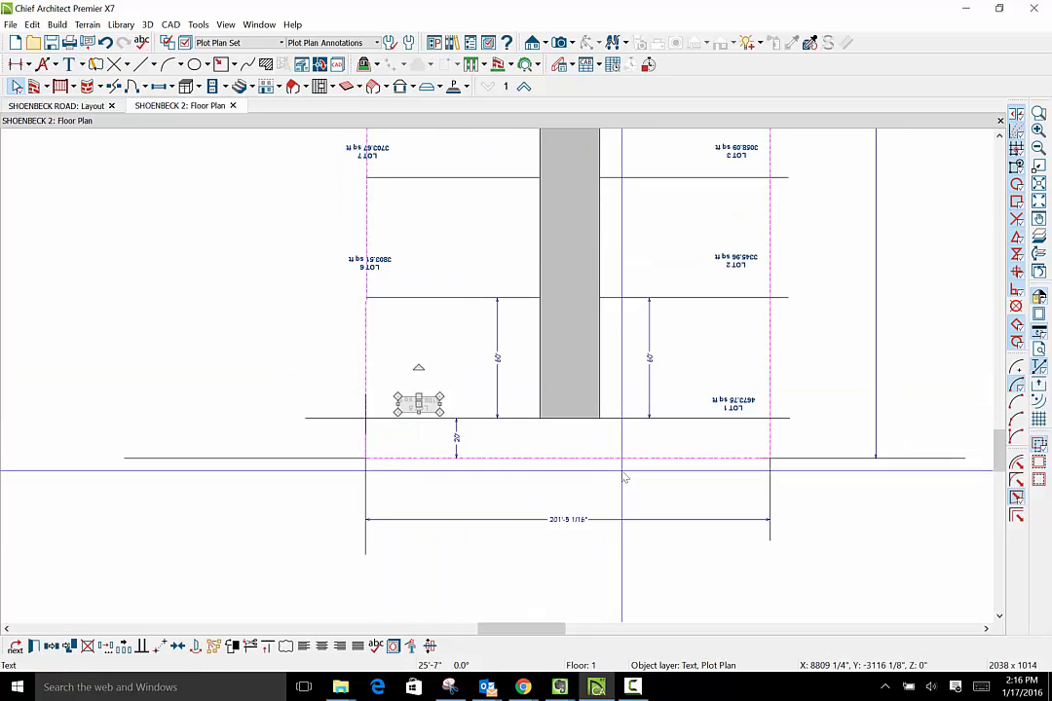
scroll(626, 478, "down", 3)
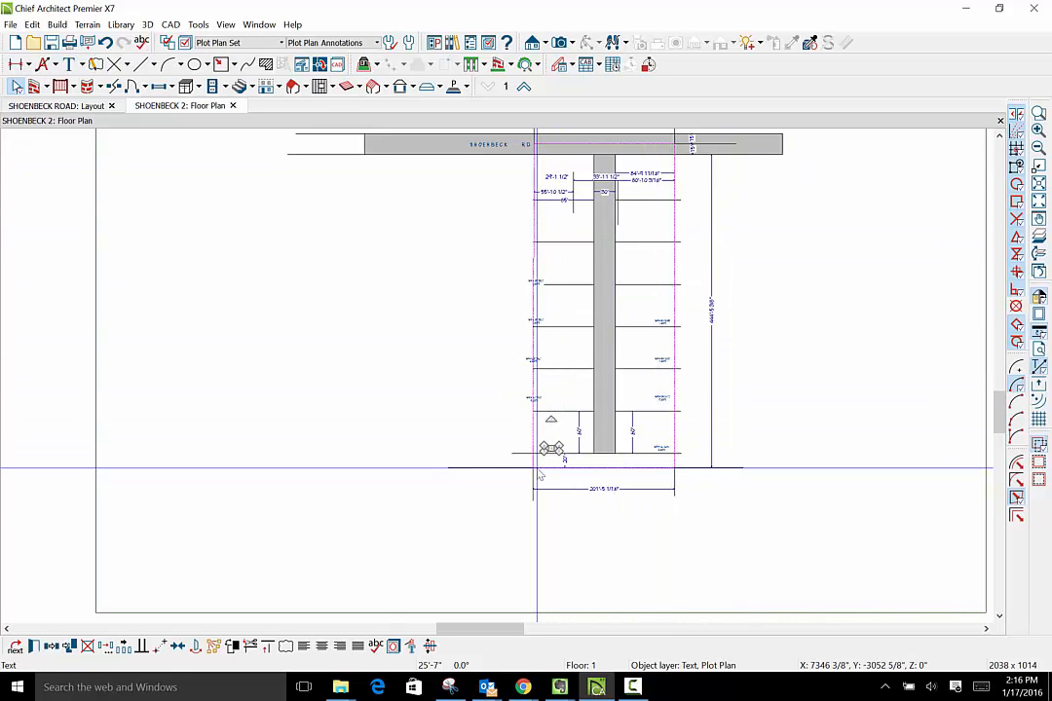
scroll(682, 546, "up", 4)
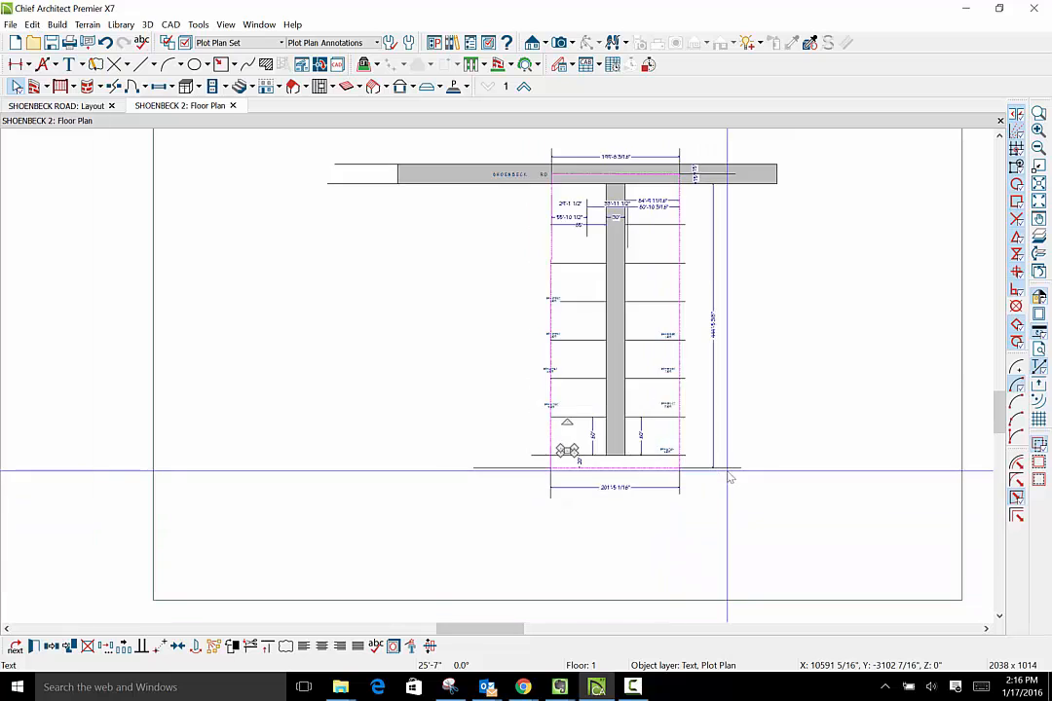
scroll(730, 490, "up", 4)
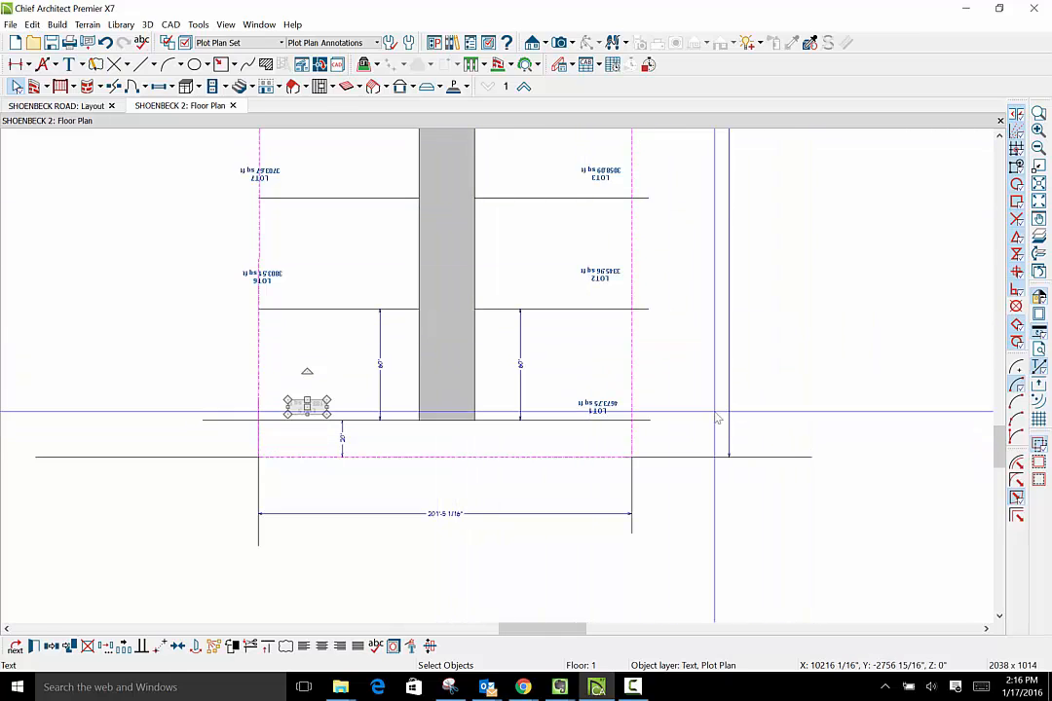
left_click(601, 410)
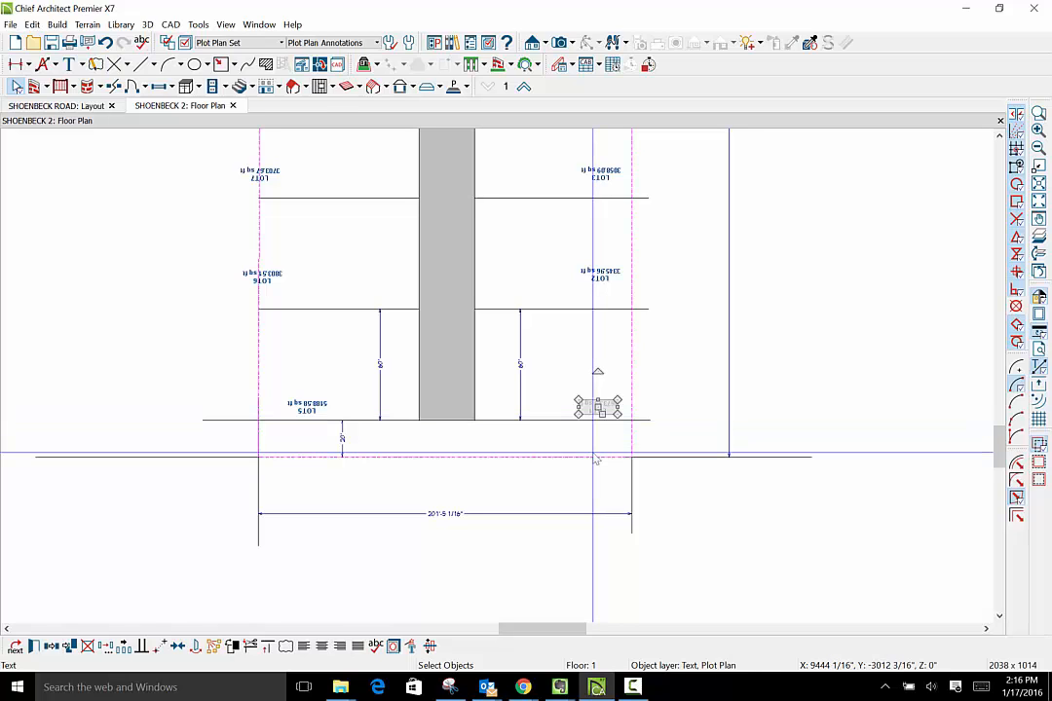
scroll(596, 460, "down", 5)
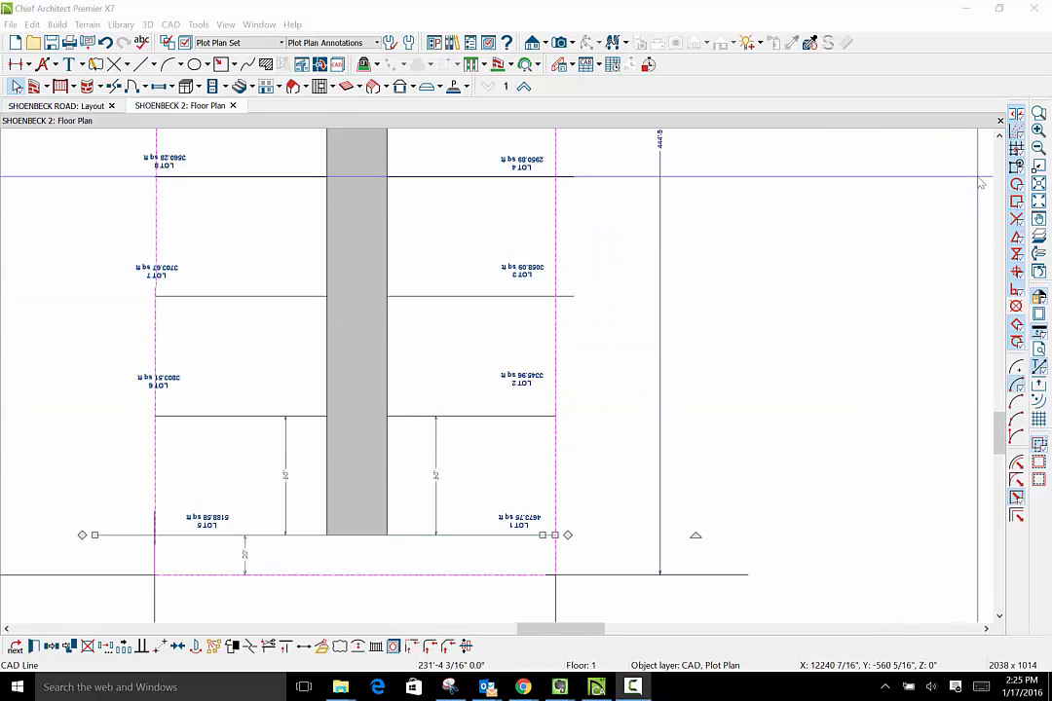
- Shorten the three lot lines nearest Shoenbeck Road, on the LOT 4 side of the access strip, to end at the property line
left_click(999, 136)
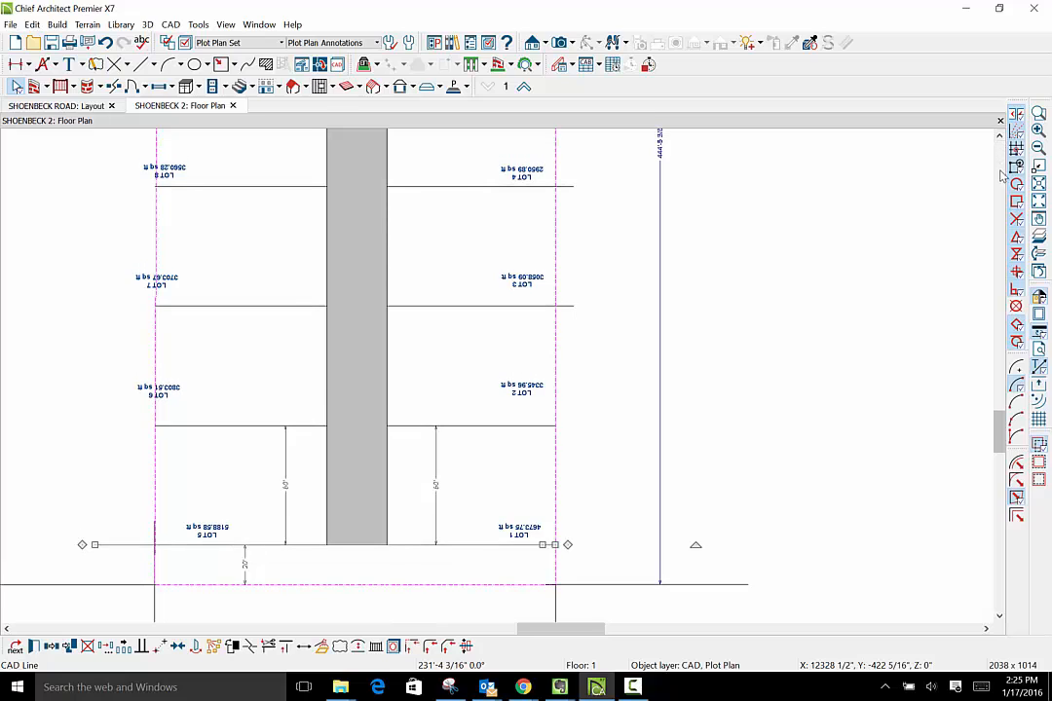
left_click_drag(1003, 441, 1003, 379)
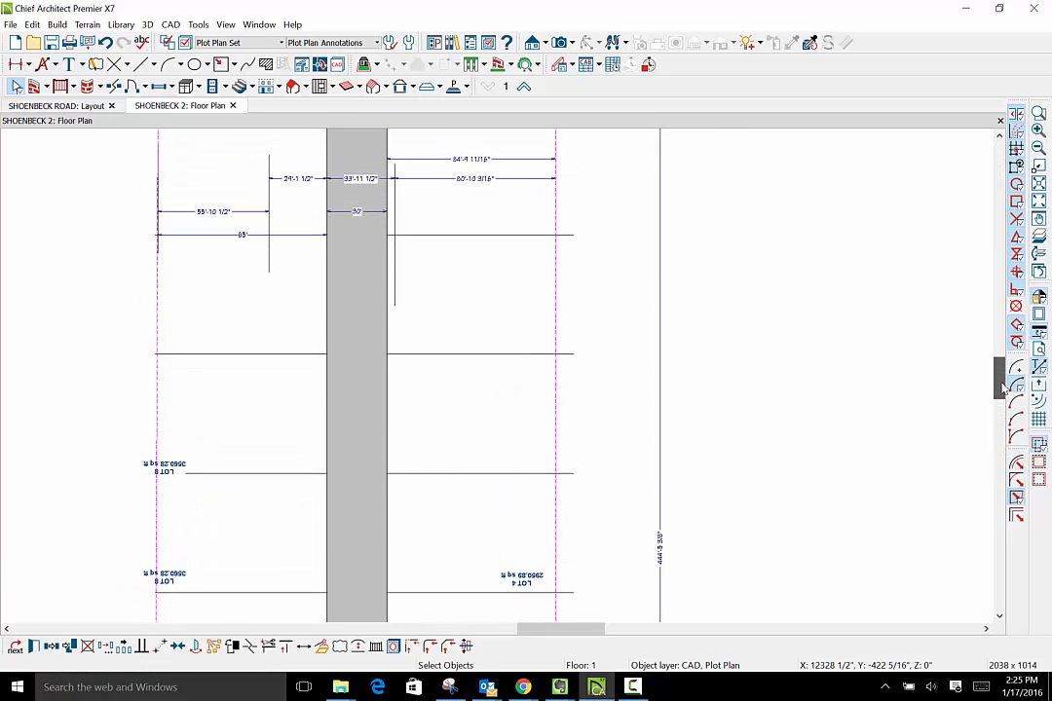
left_click(573, 242)
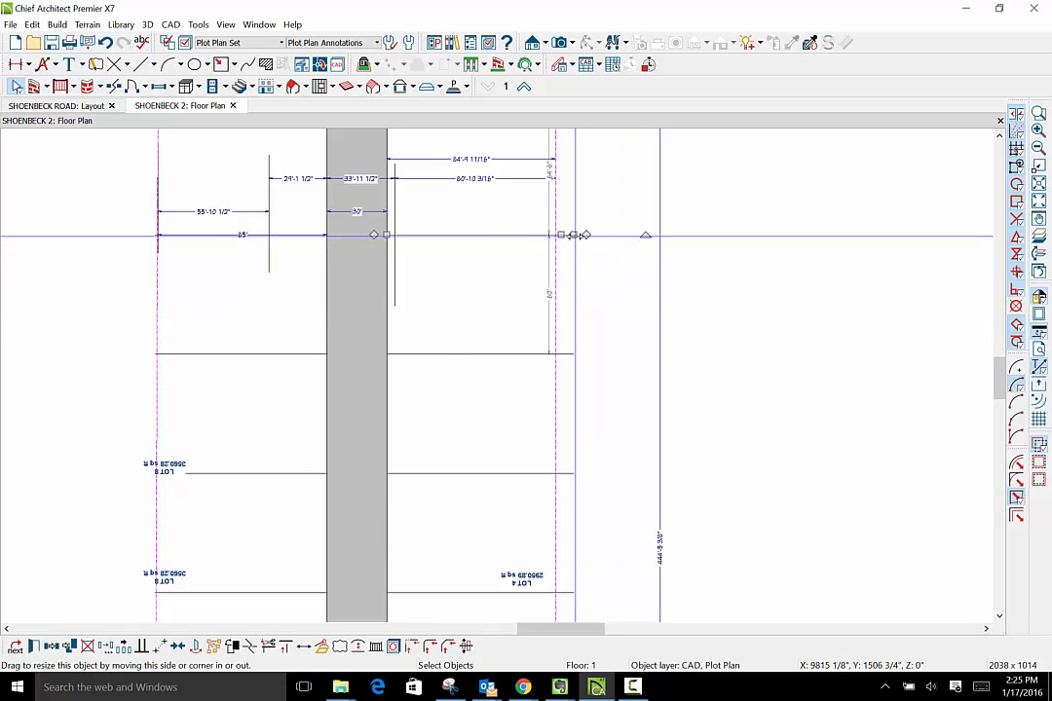
left_click_drag(575, 243, 557, 475)
- Trim the line between LOT 4 and LOT 3 back to the property line
left_click(999, 616)
left_click(999, 617)
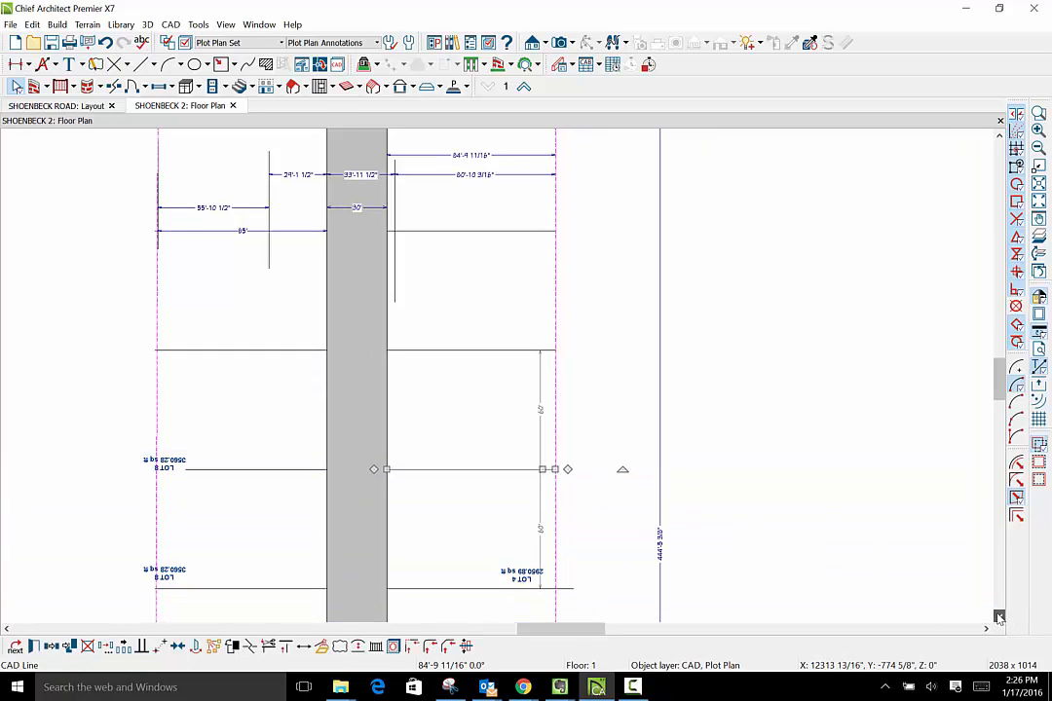
left_click(999, 617)
left_click(998, 617)
left_click(998, 617)
left_click(999, 617)
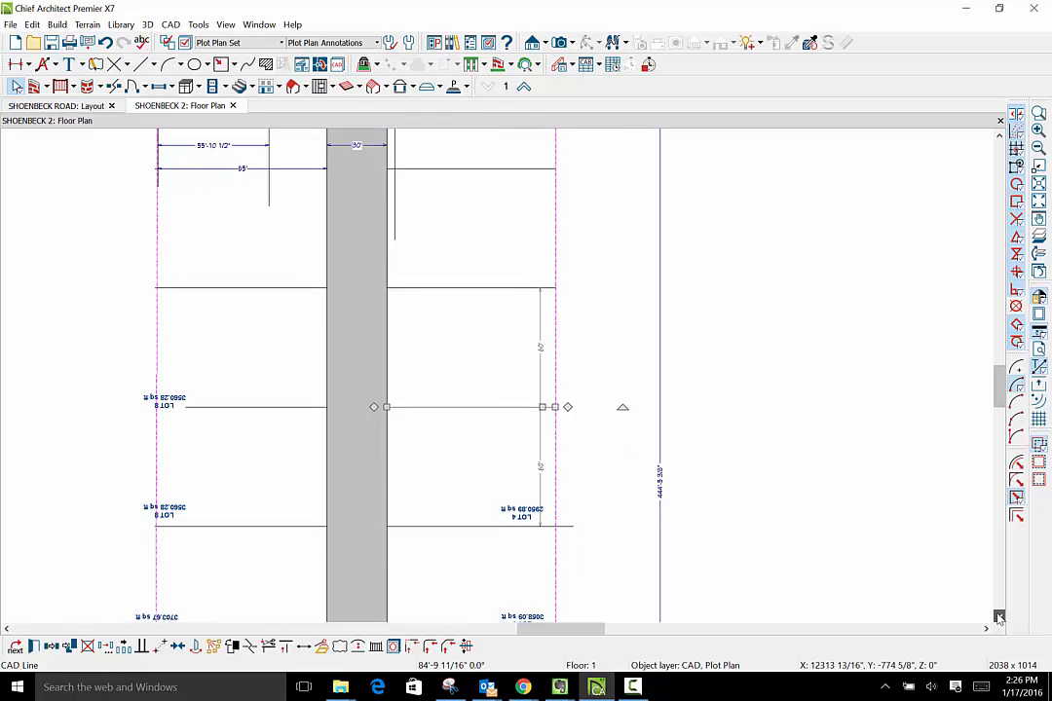
left_click(999, 616)
left_click(532, 516)
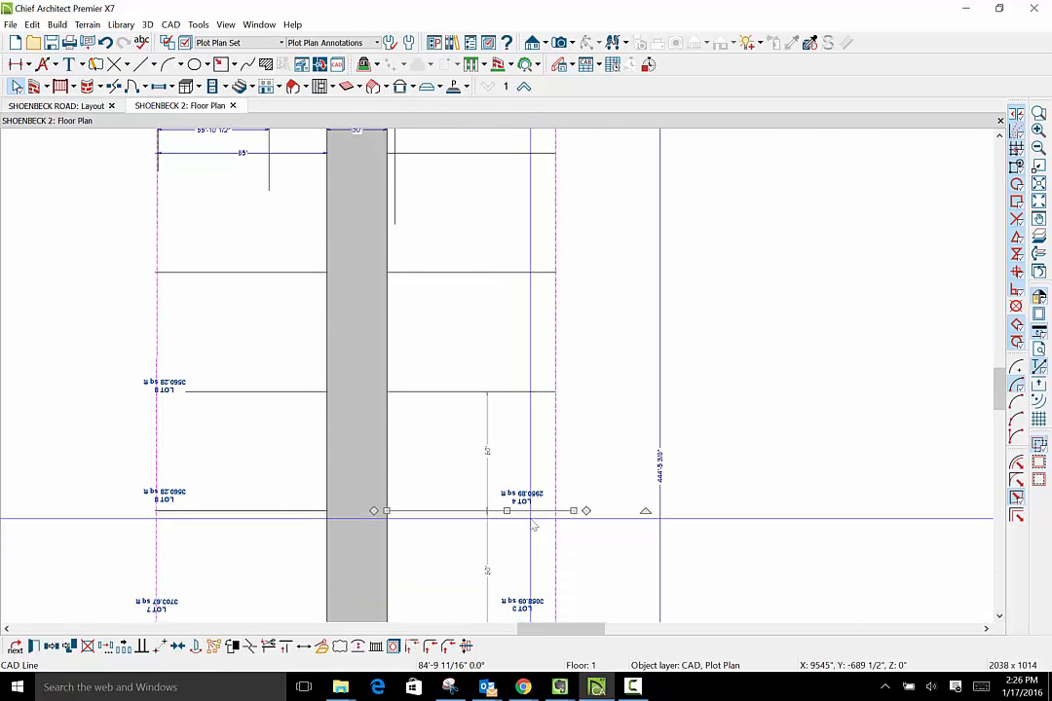
left_click_drag(574, 511, 557, 511)
- Trim the overhanging line between LOT 3 and LOT 2 back to the property line
scroll(244, 427, "down", 2)
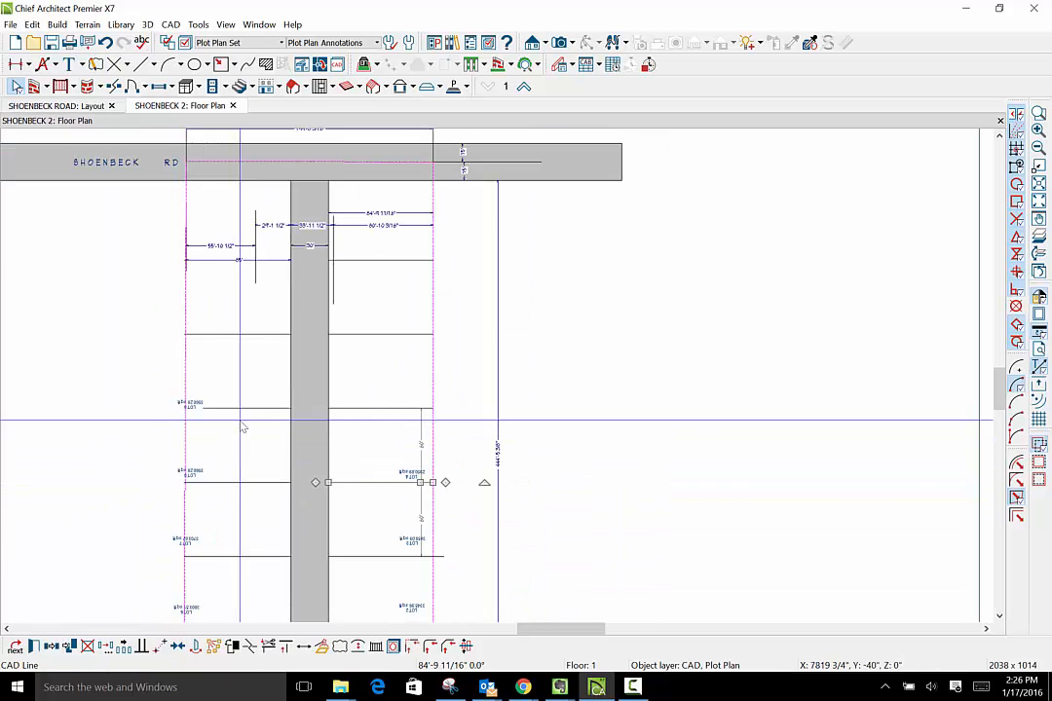
scroll(244, 426, "down", 2)
scroll(288, 447, "down", 1)
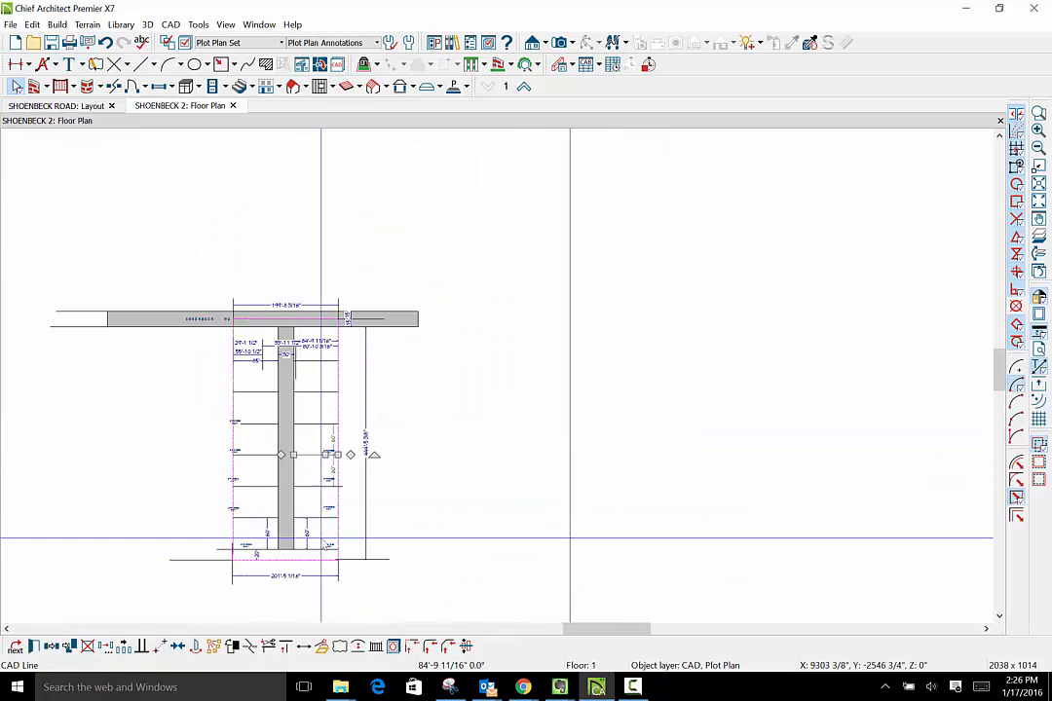
scroll(322, 537, "up", 3)
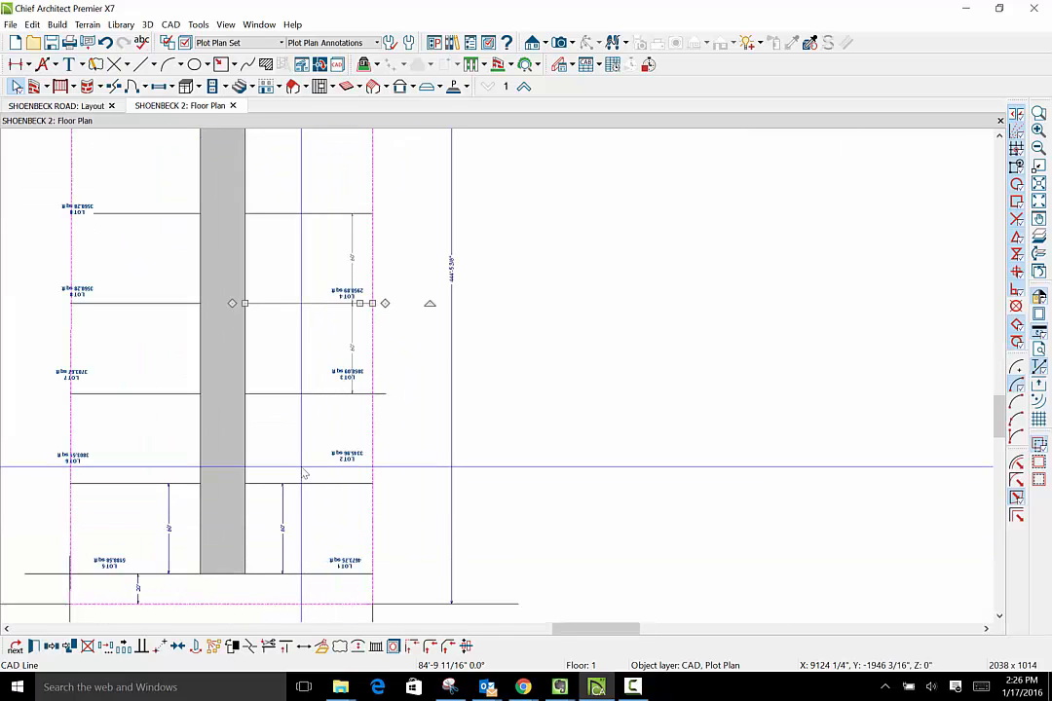
scroll(345, 465, "up", 2)
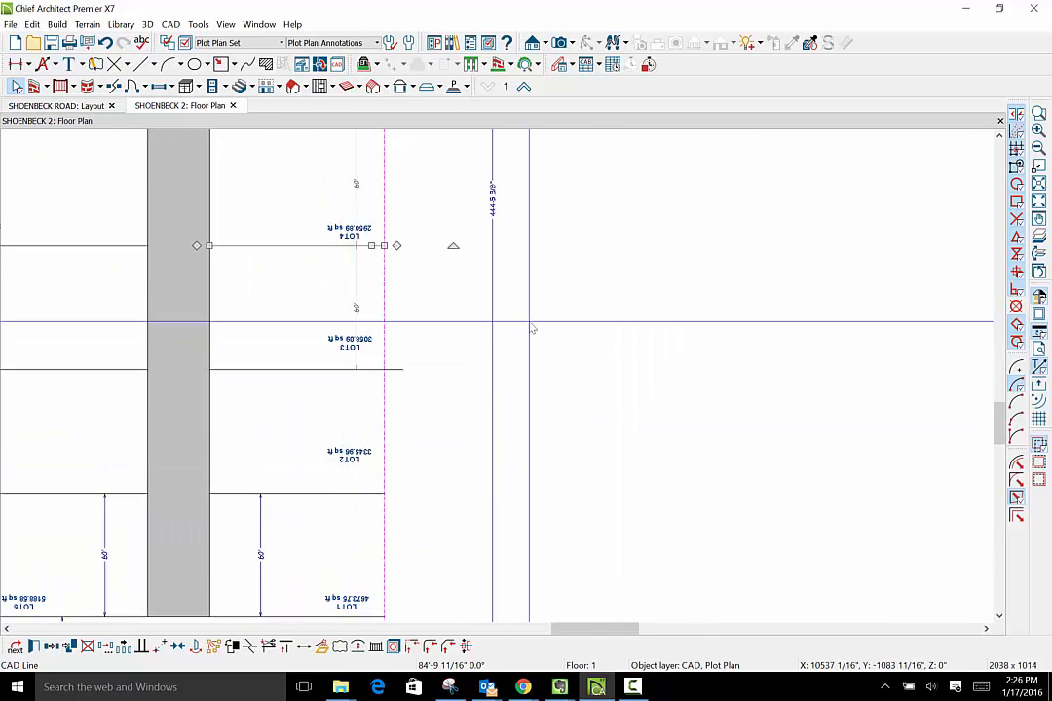
left_click(280, 370)
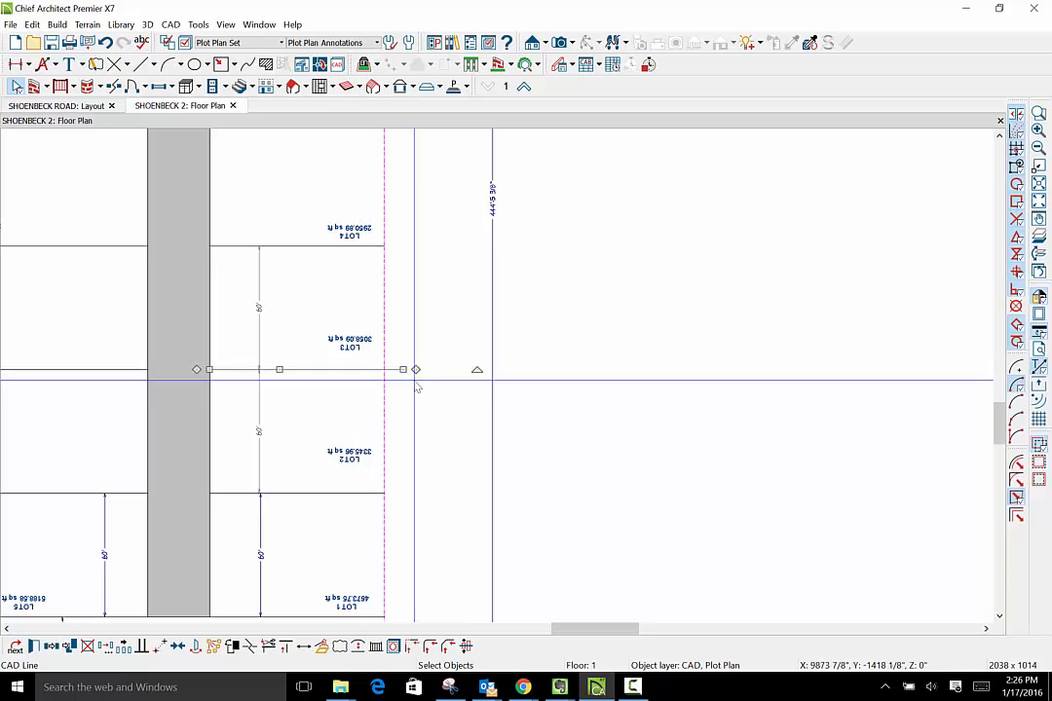
left_click_drag(403, 370, 390, 373)
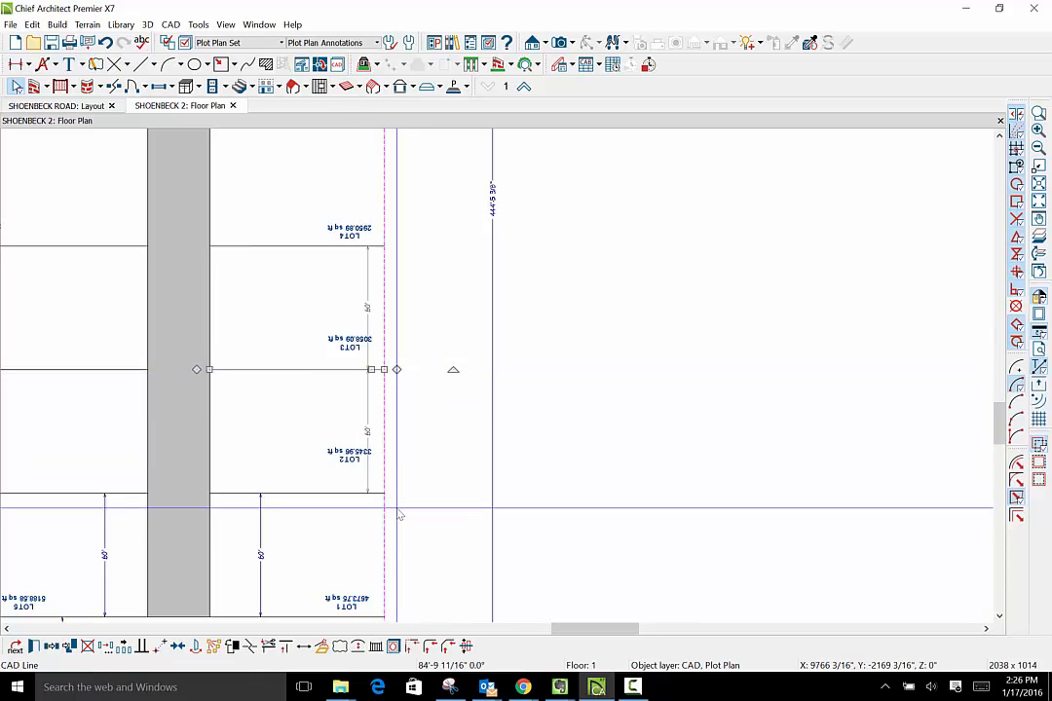
- Review the lot lines, dimensions and area labels across the plot plan from Shoenbeck Road to the rear boundary
scroll(409, 517, "down", 2)
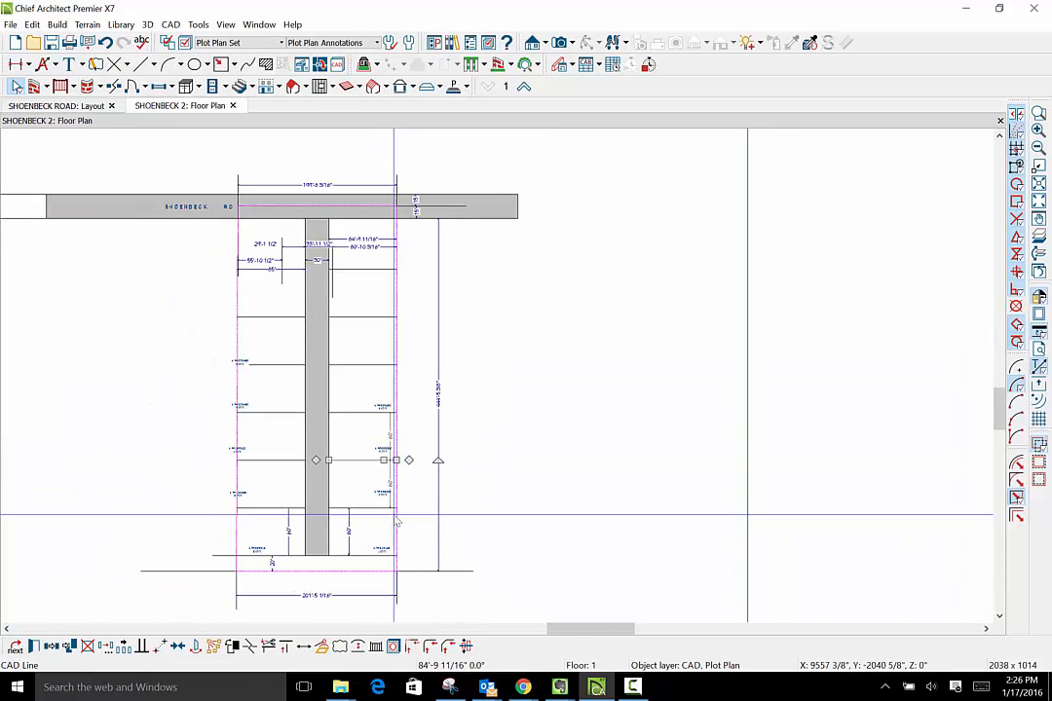
scroll(343, 290, "up", 1)
scroll(343, 292, "up", 1)
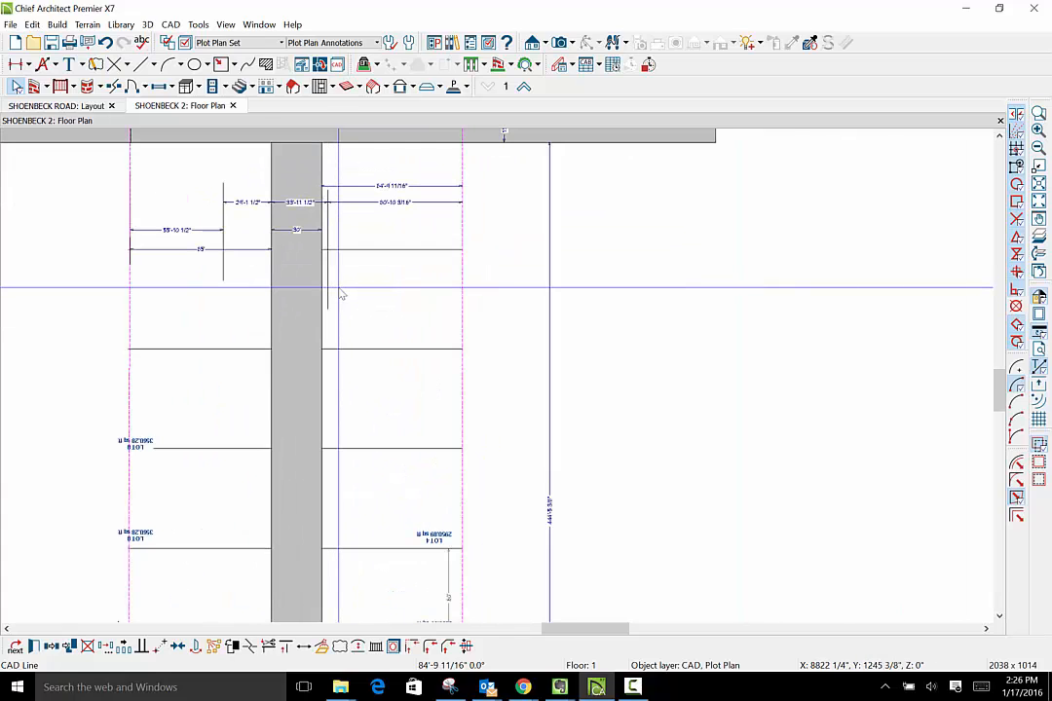
scroll(343, 293, "down", 3)
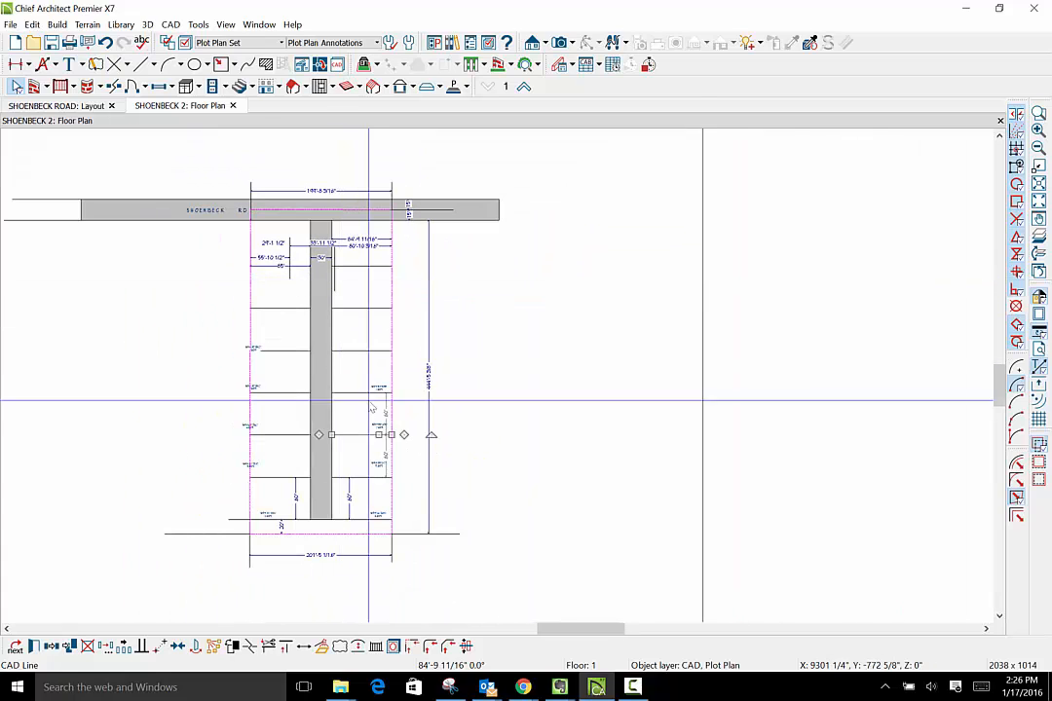
scroll(353, 523, "up", 3)
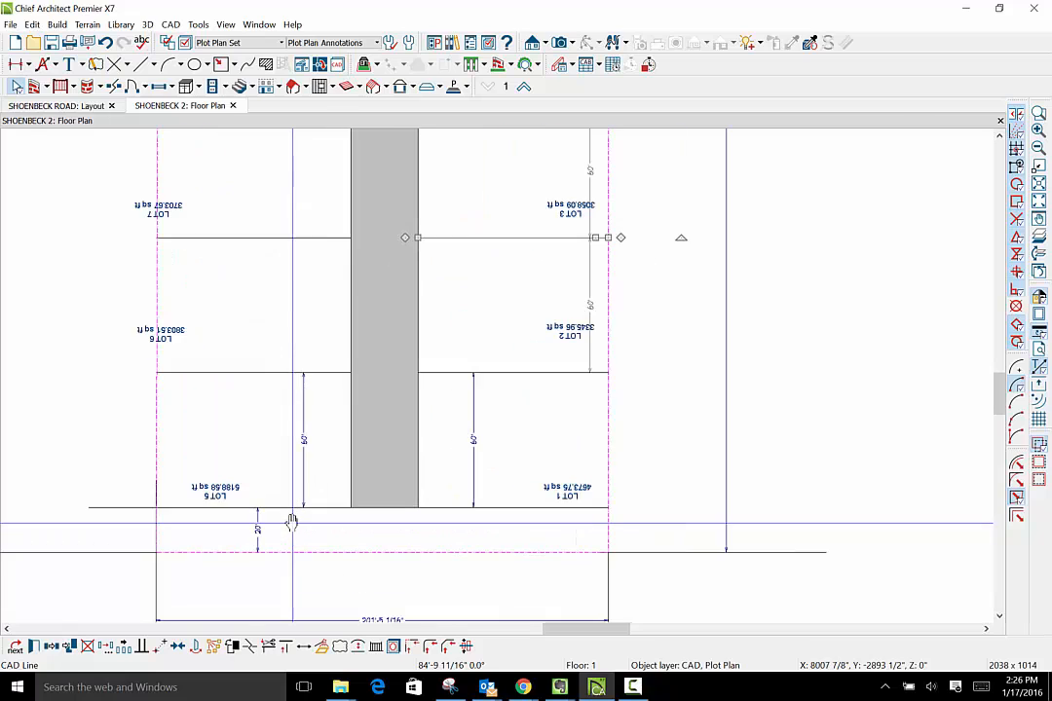
scroll(296, 529, "down", 2)
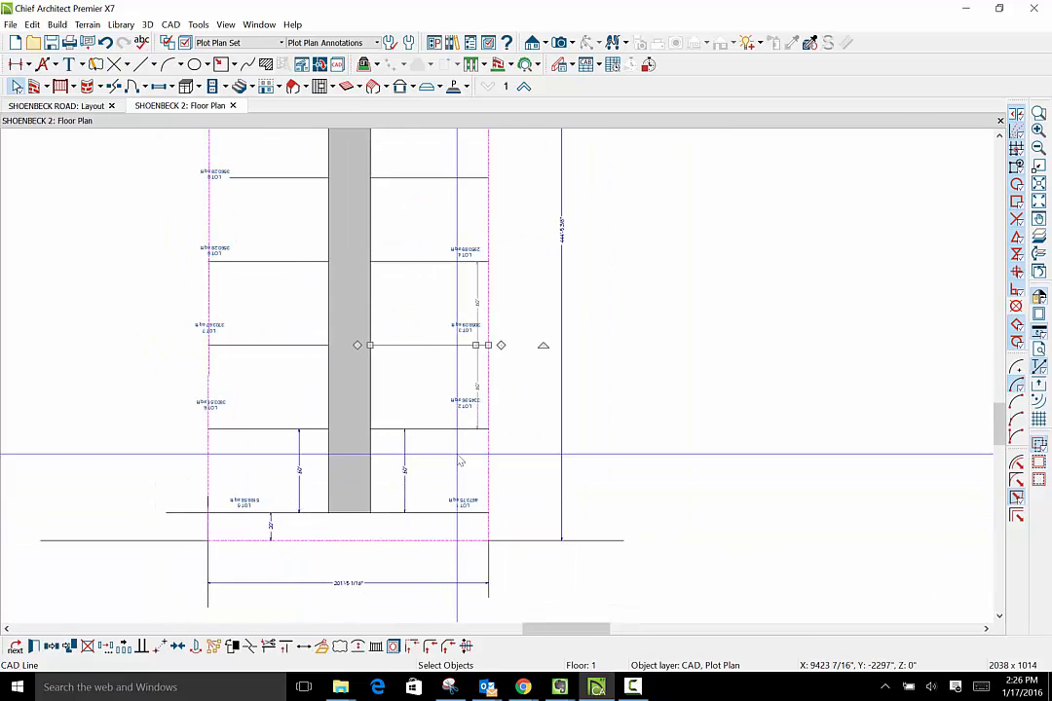
scroll(466, 481, "up", 2)
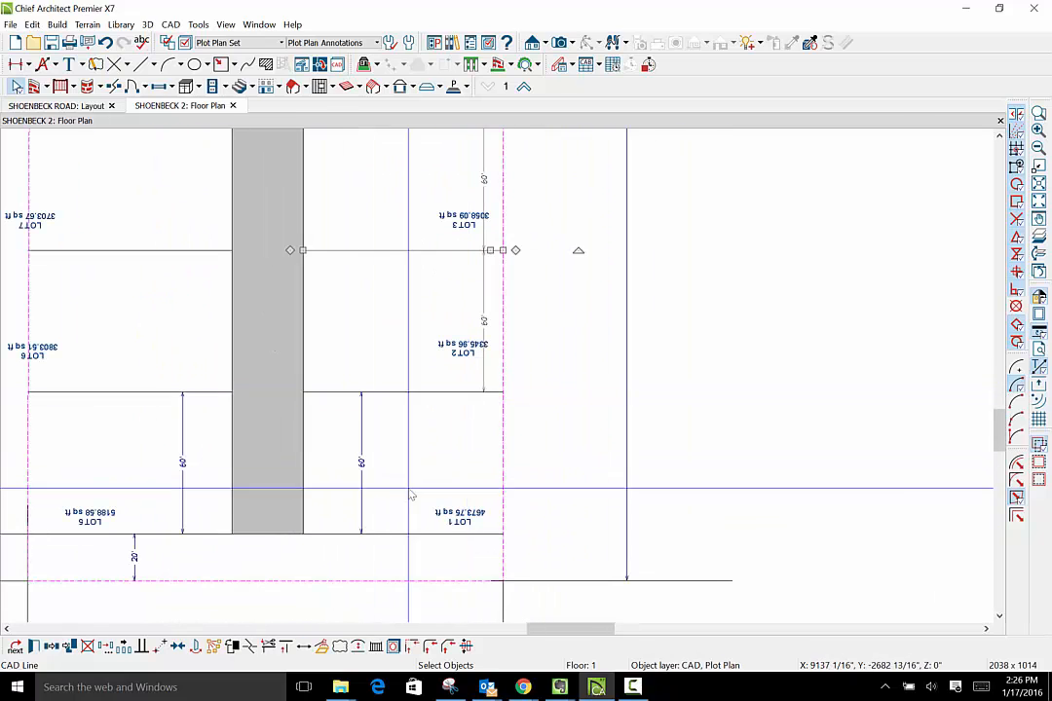
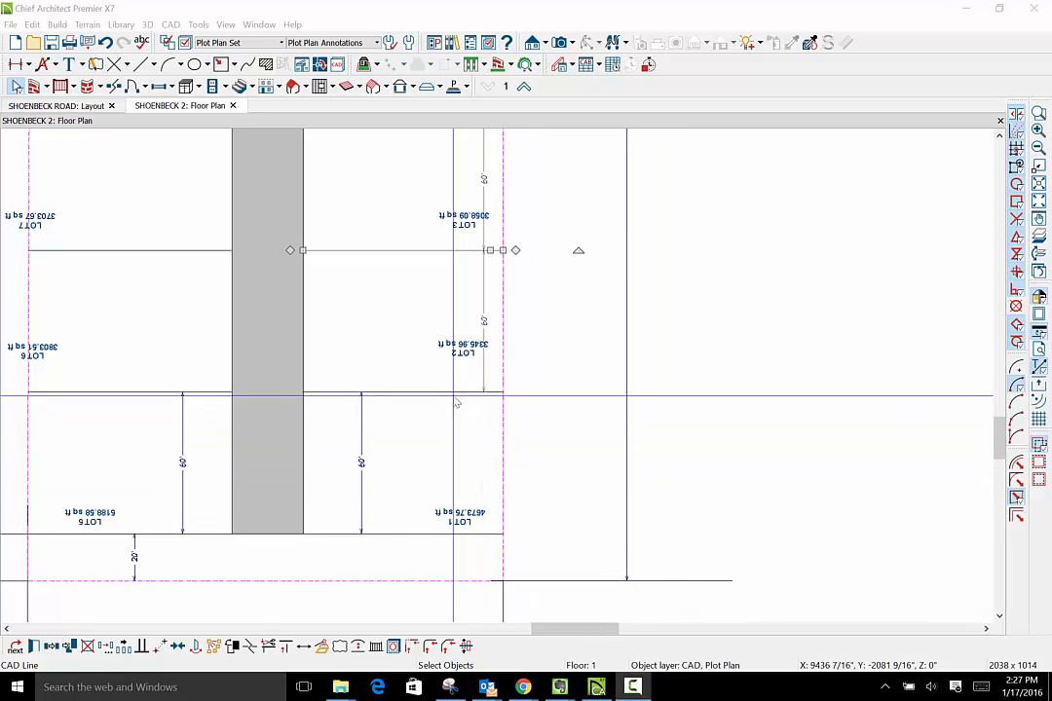
- Rotate the LOT 1 area label 180° so it reads upright
scroll(362, 536, "down", 2)
scroll(364, 540, "down", 2)
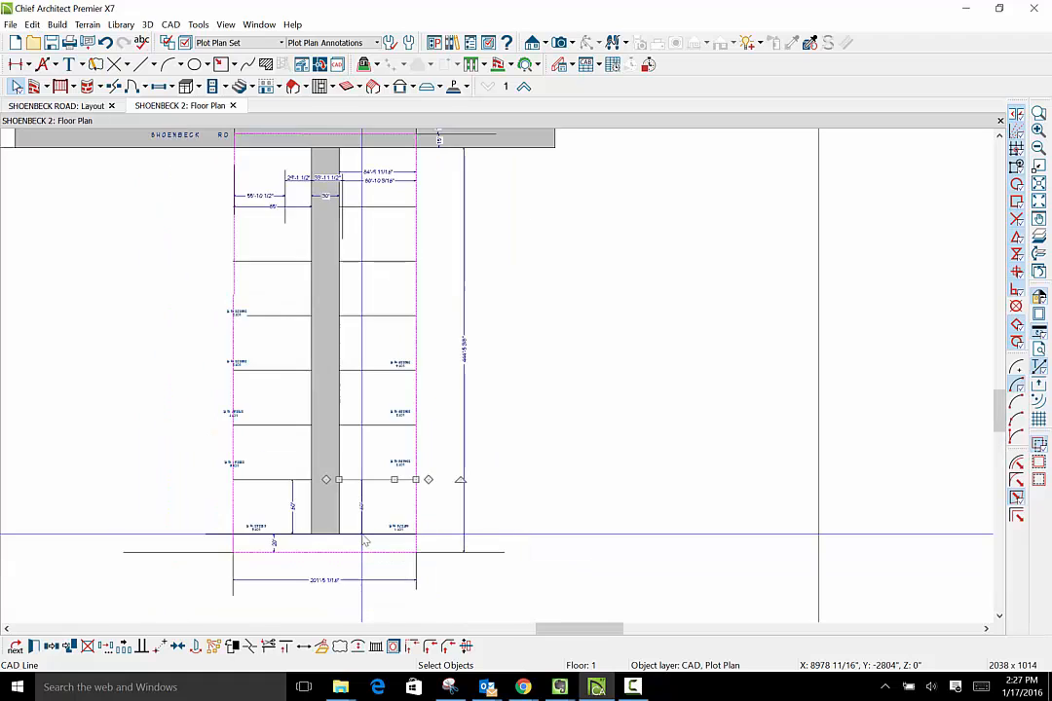
scroll(365, 543, "up", 5)
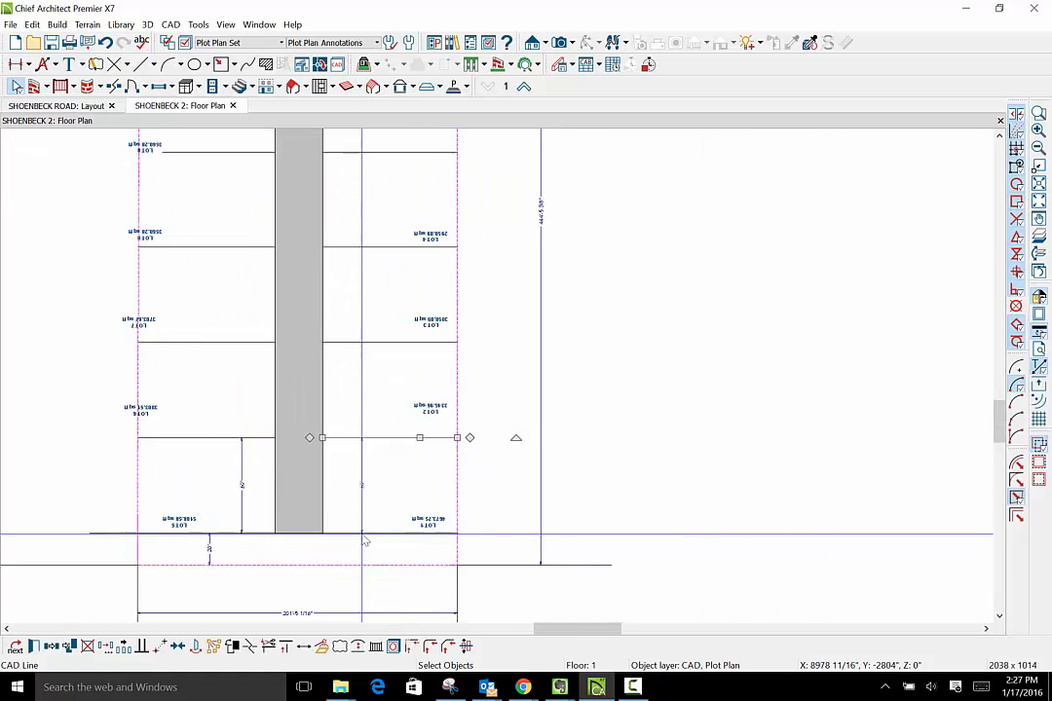
scroll(364, 542, "up", 5)
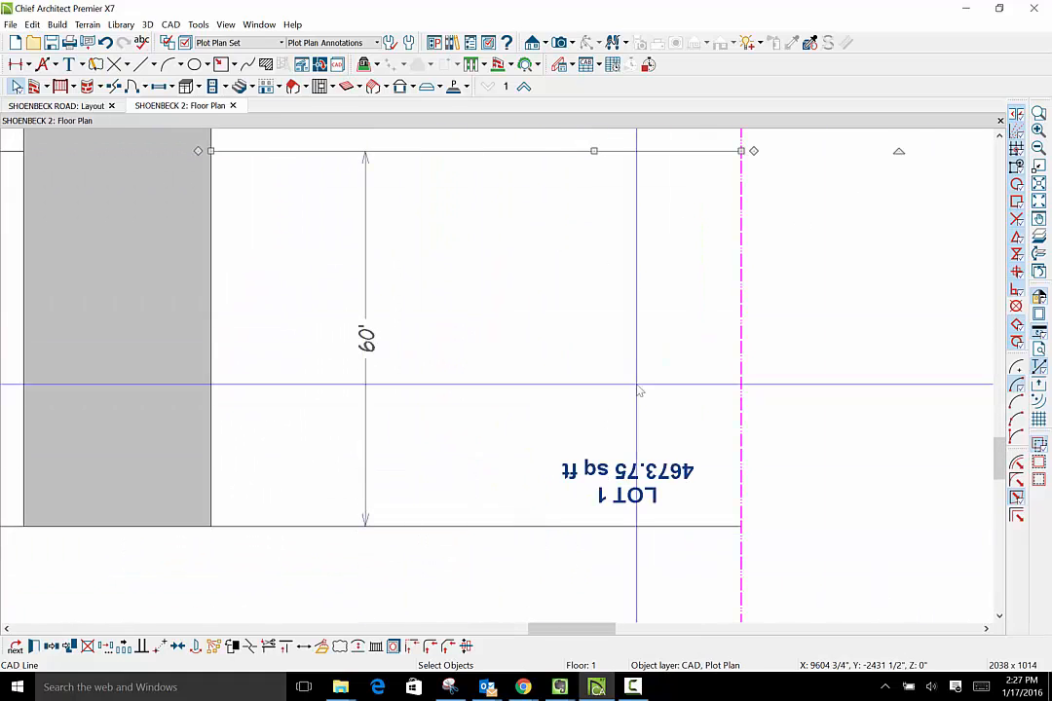
scroll(711, 340, "down", 5)
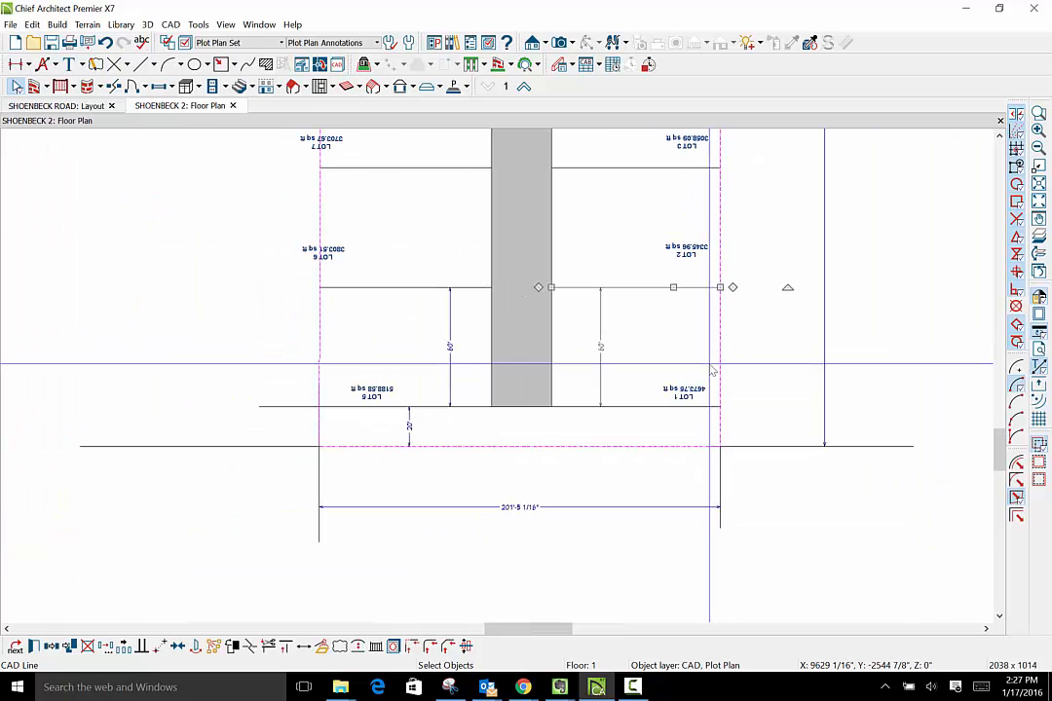
scroll(712, 372, "down", 3)
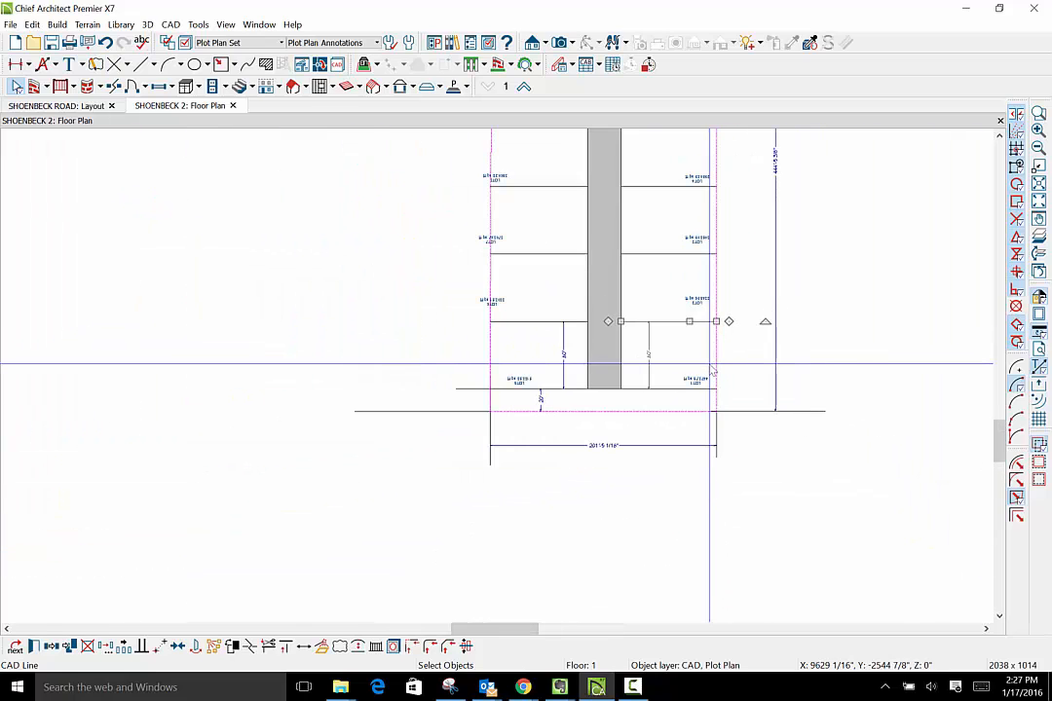
scroll(713, 371, "up", 5)
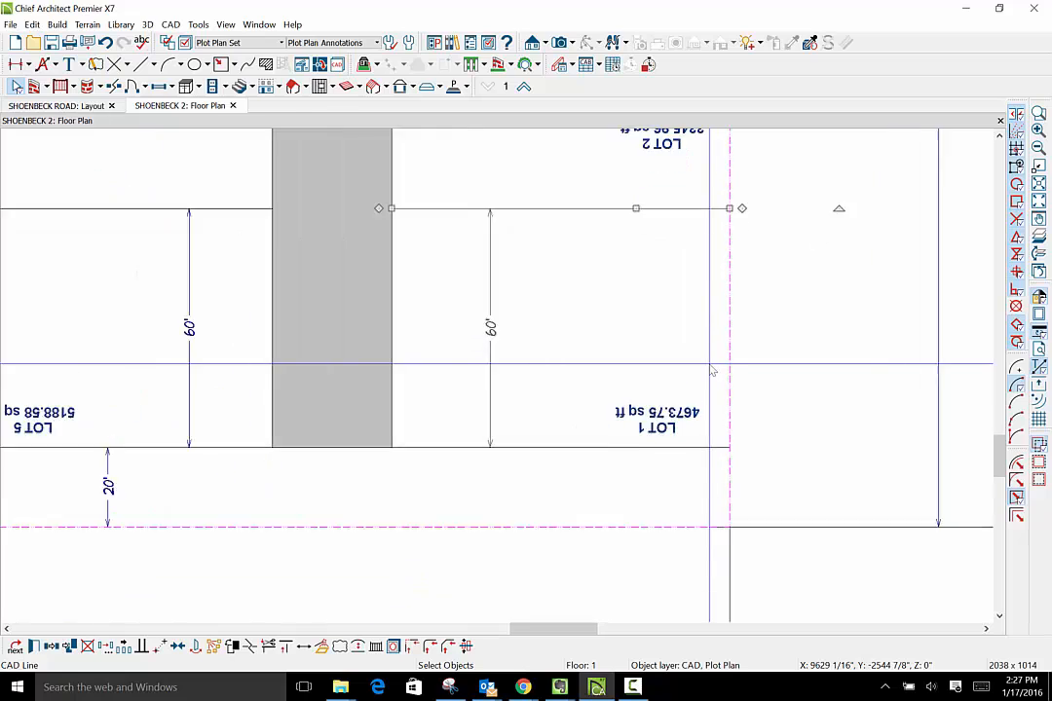
scroll(712, 372, "up", 1)
left_click(665, 419)
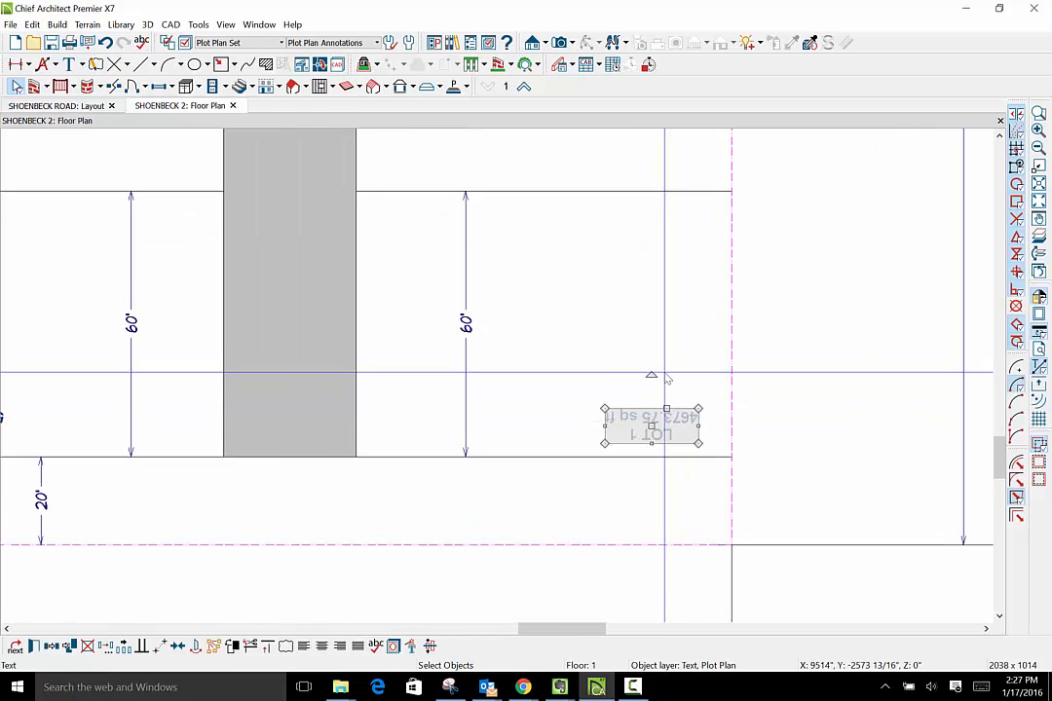
mouse_move(651, 375)
left_mouse_down()
mouse_move(662, 377)
mouse_move(674, 433)
mouse_move(652, 451)
left_mouse_up()
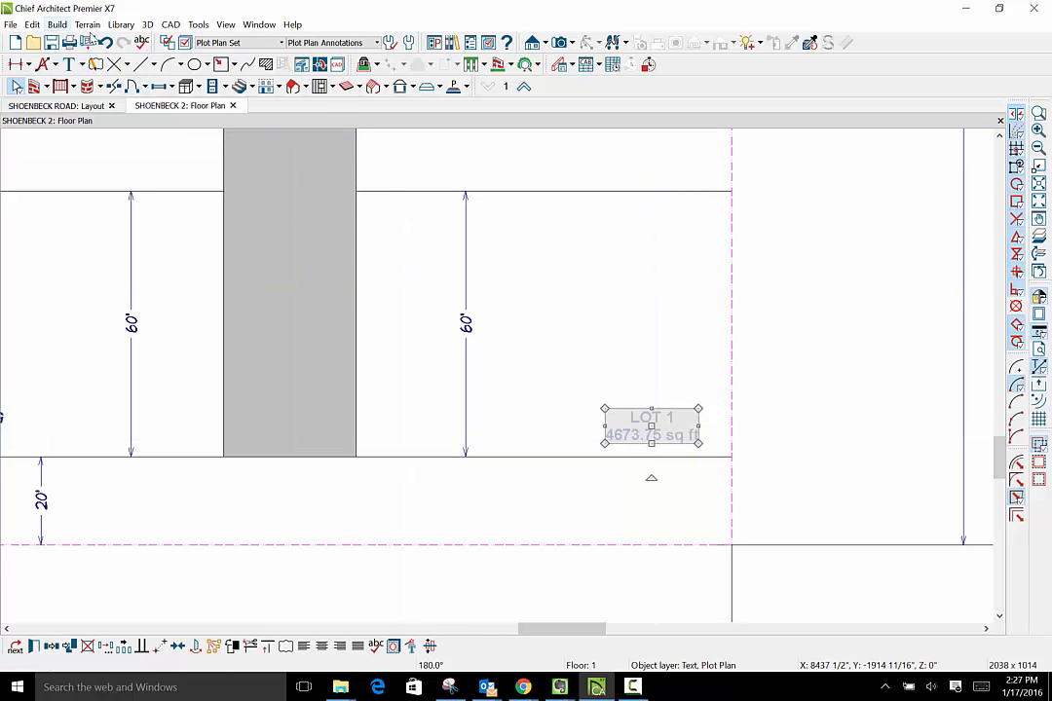
- Draw a rectangular polyline around LOT 1, from the access strip to the property line between its two lot lines
left_click(171, 25)
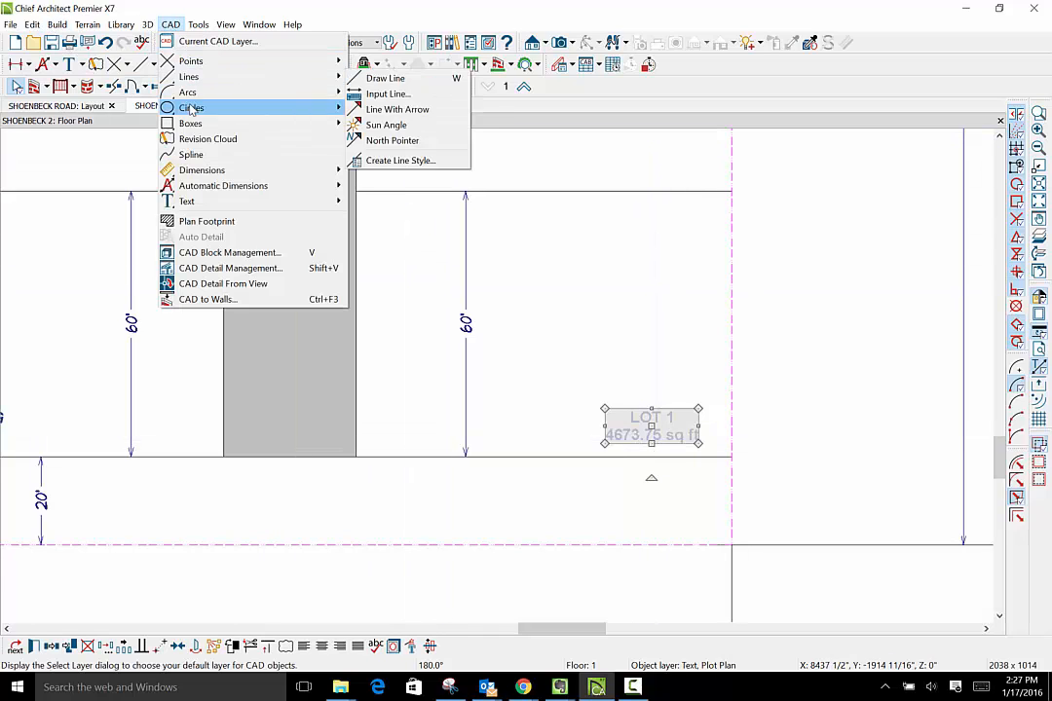
mouse_move(188, 125)
left_click(402, 125)
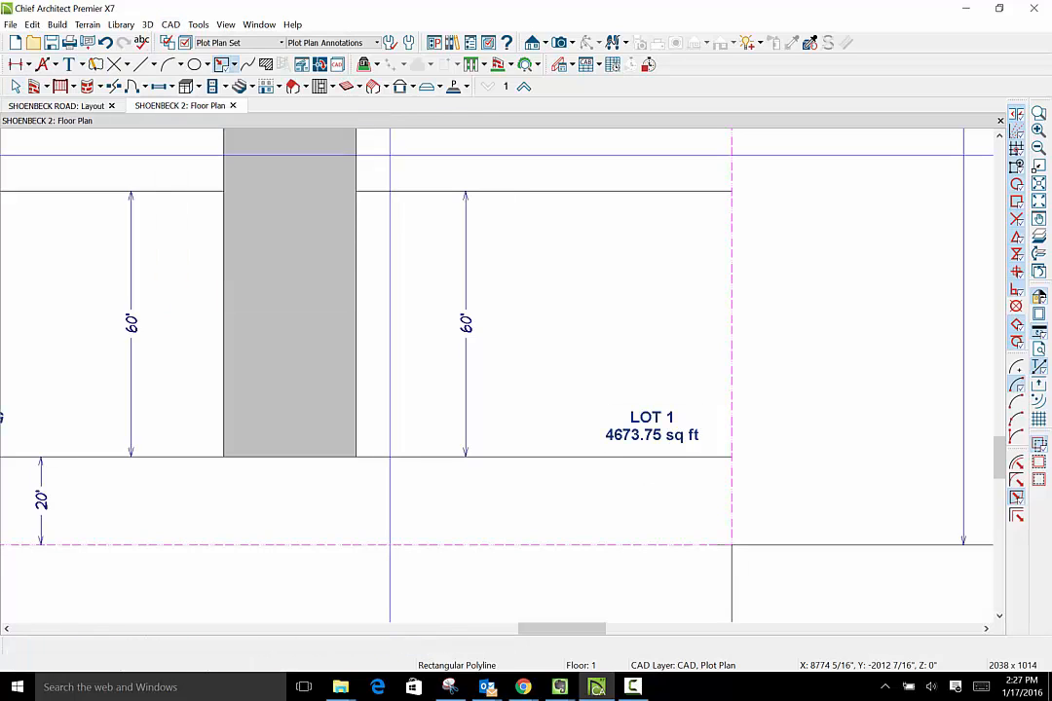
left_click_drag(356, 191, 732, 457)
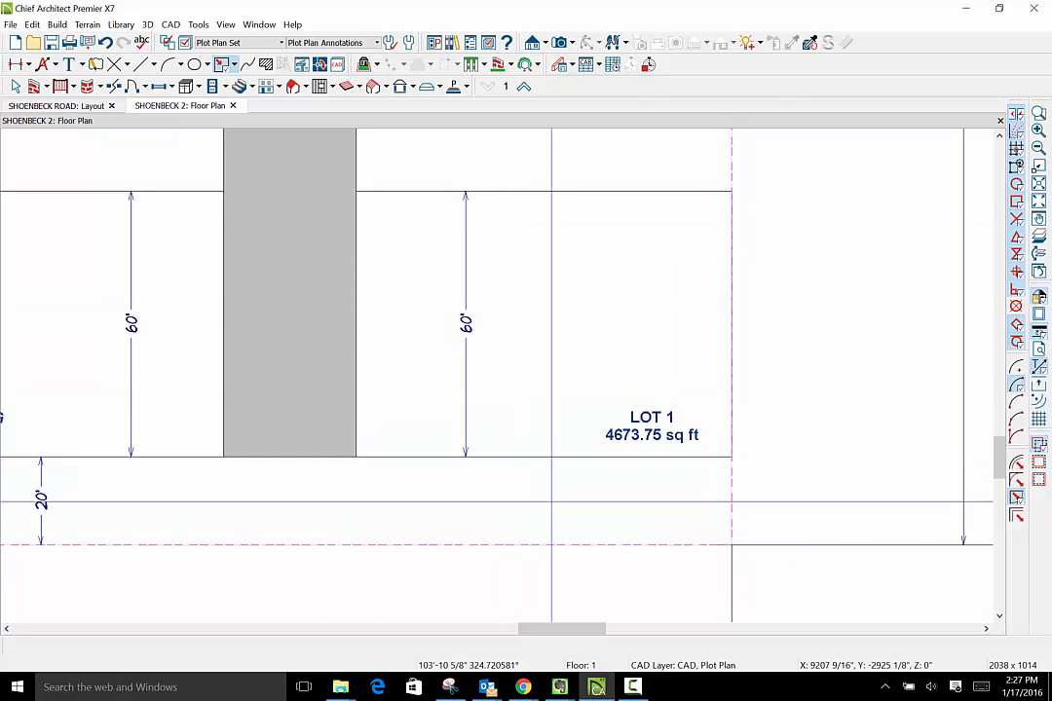
left_click(16, 85)
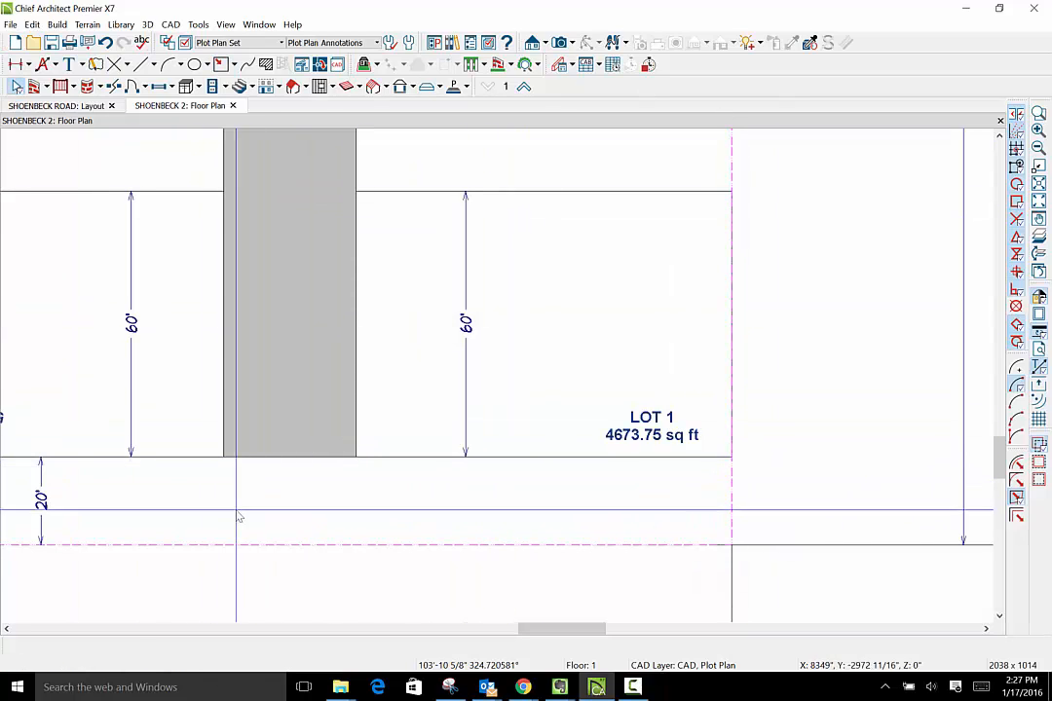
- Check the area of the LOT 1 polyline in its specification
left_click(672, 192)
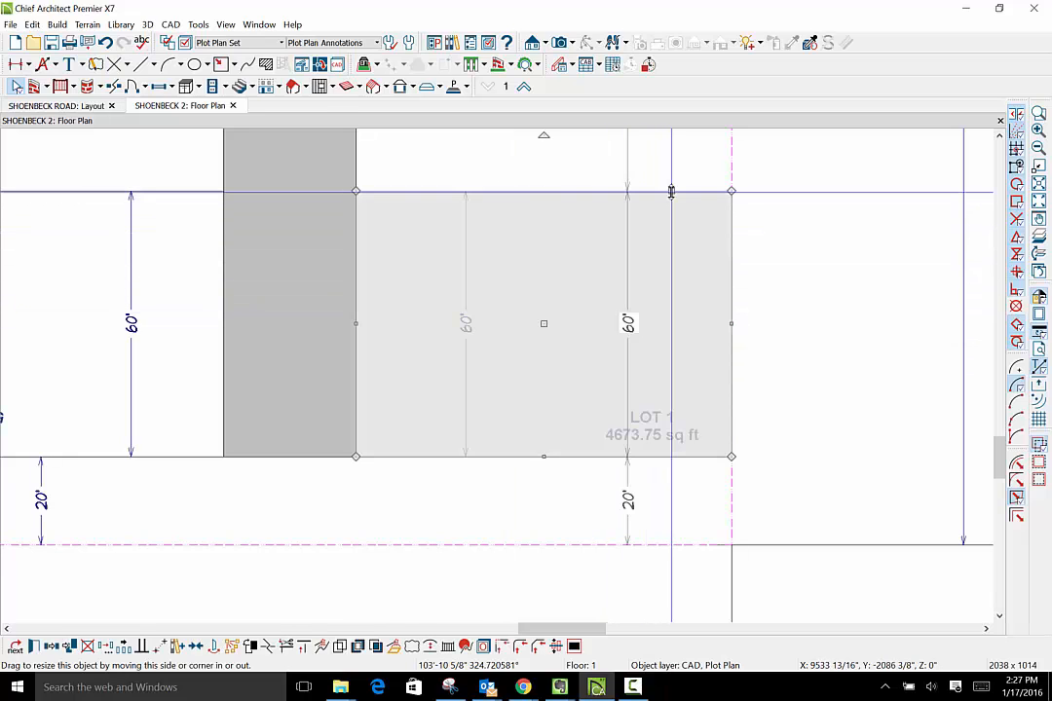
left_click(34, 648)
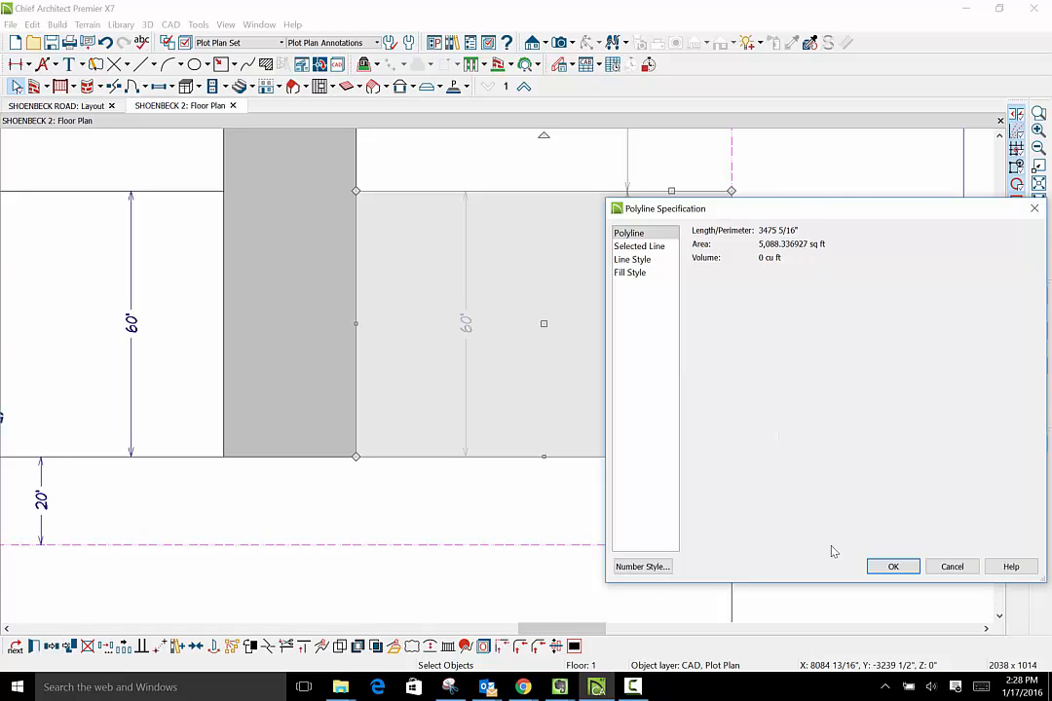
left_click(892, 567)
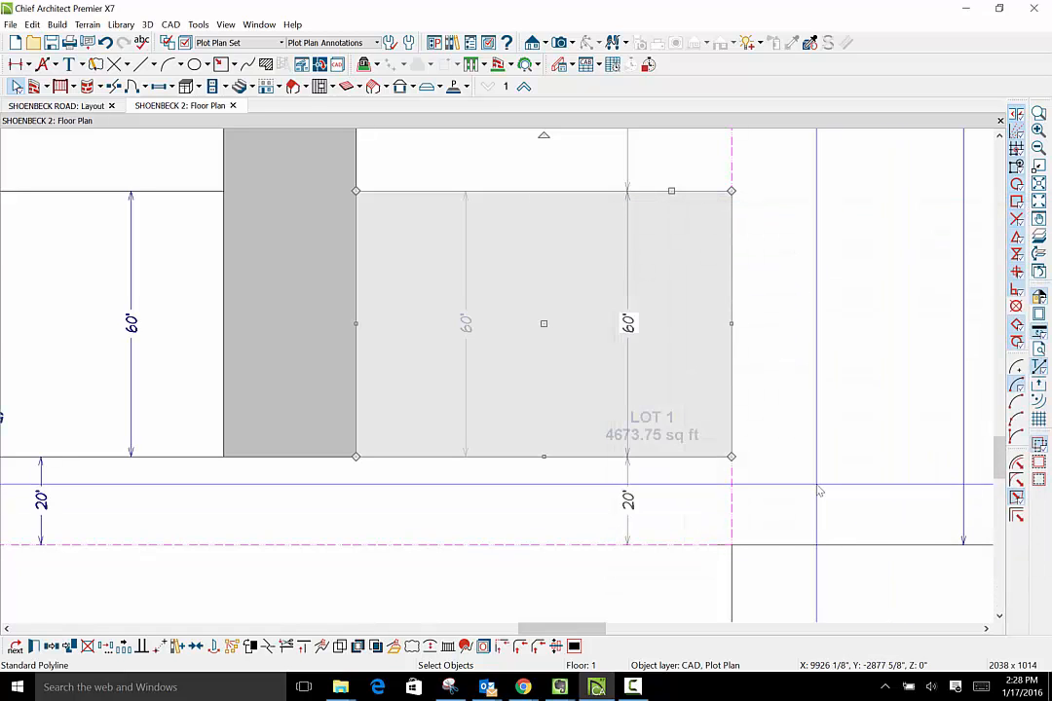
- Change the area in the LOT 1 label to 5088 sq ft
left_click(670, 436)
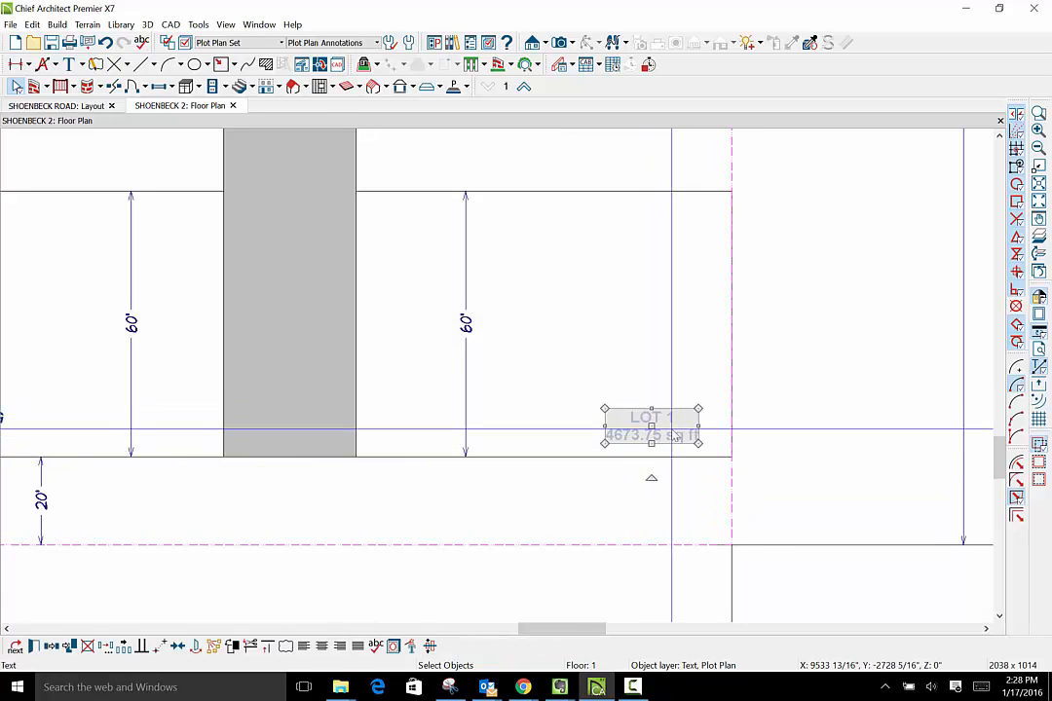
double_click(674, 435)
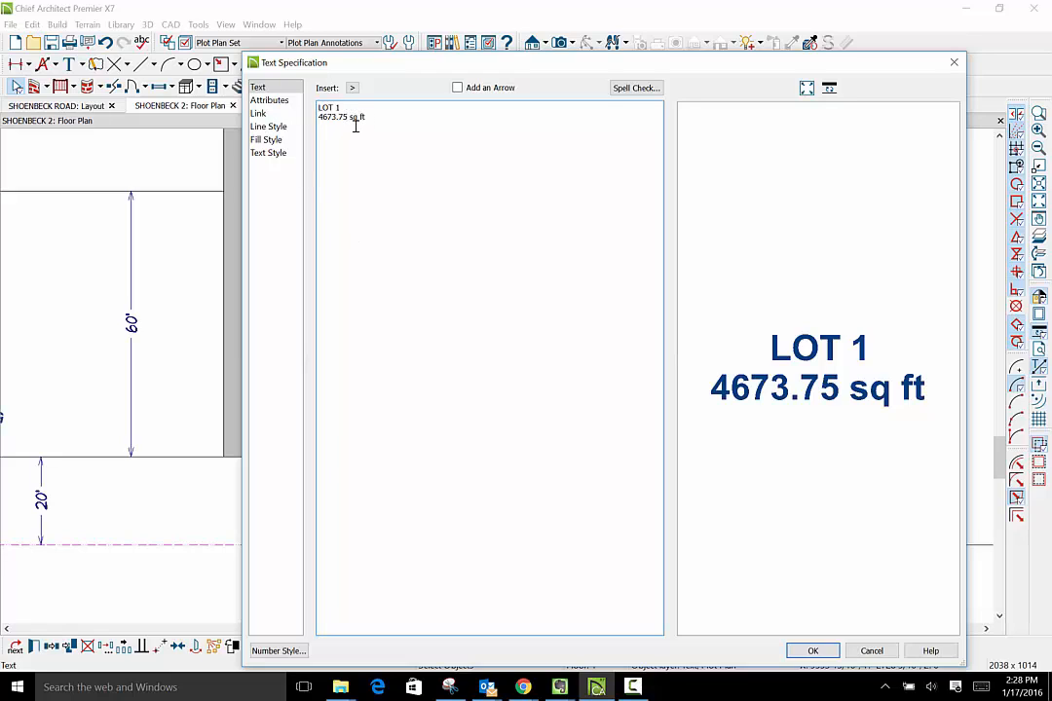
key("BackSpace")
key("BackSpace")
key("BackSpace")
key("BackSpace")
key("BackSpace")
key("BackSpace")
key("BackSpace")
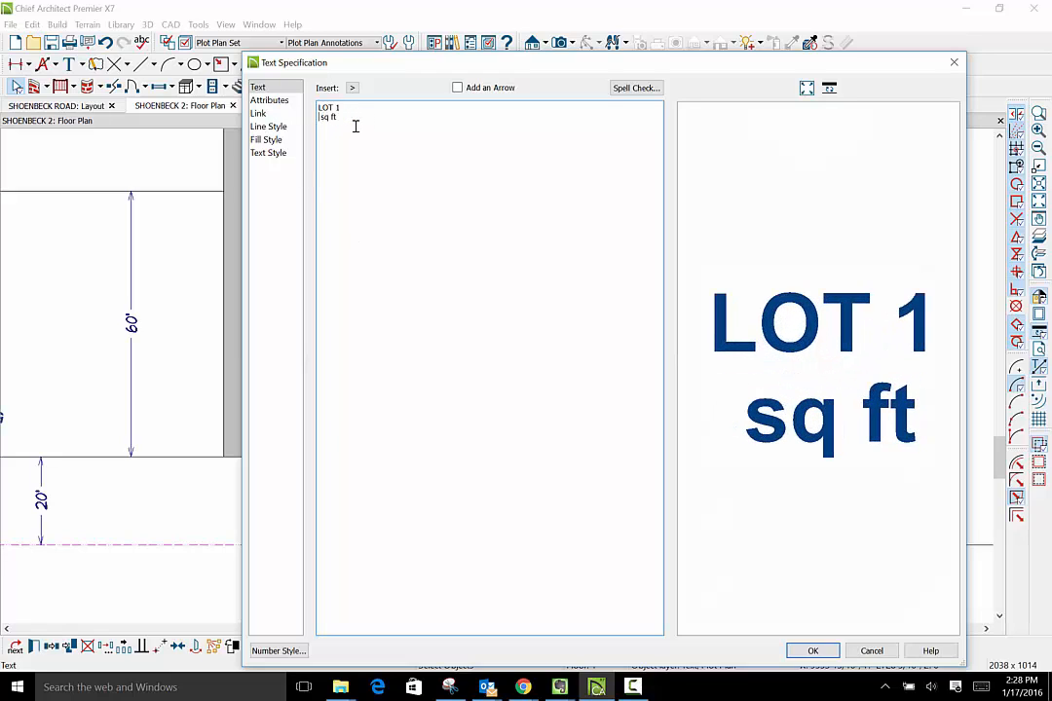
type("5 ,")
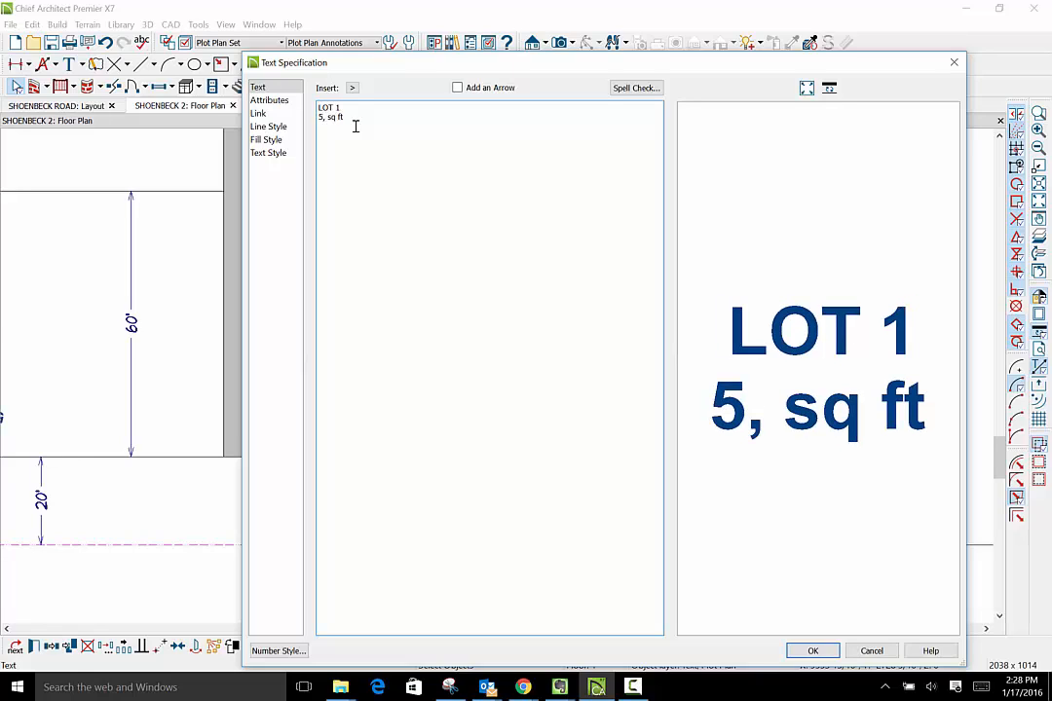
key("BackSpace")
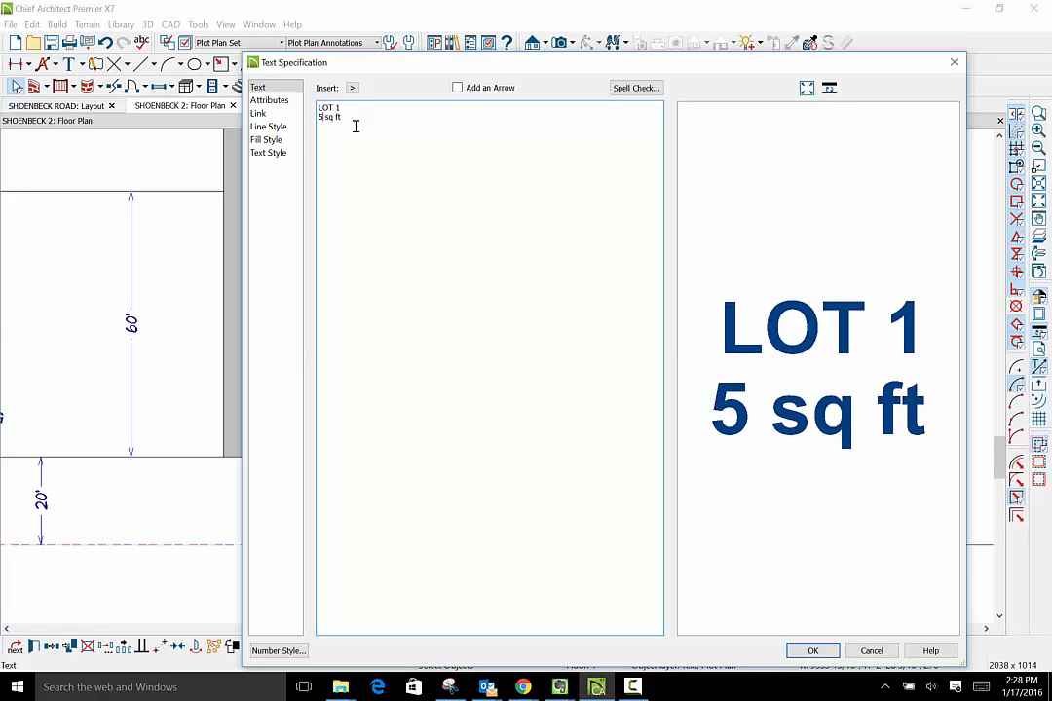
type("088")
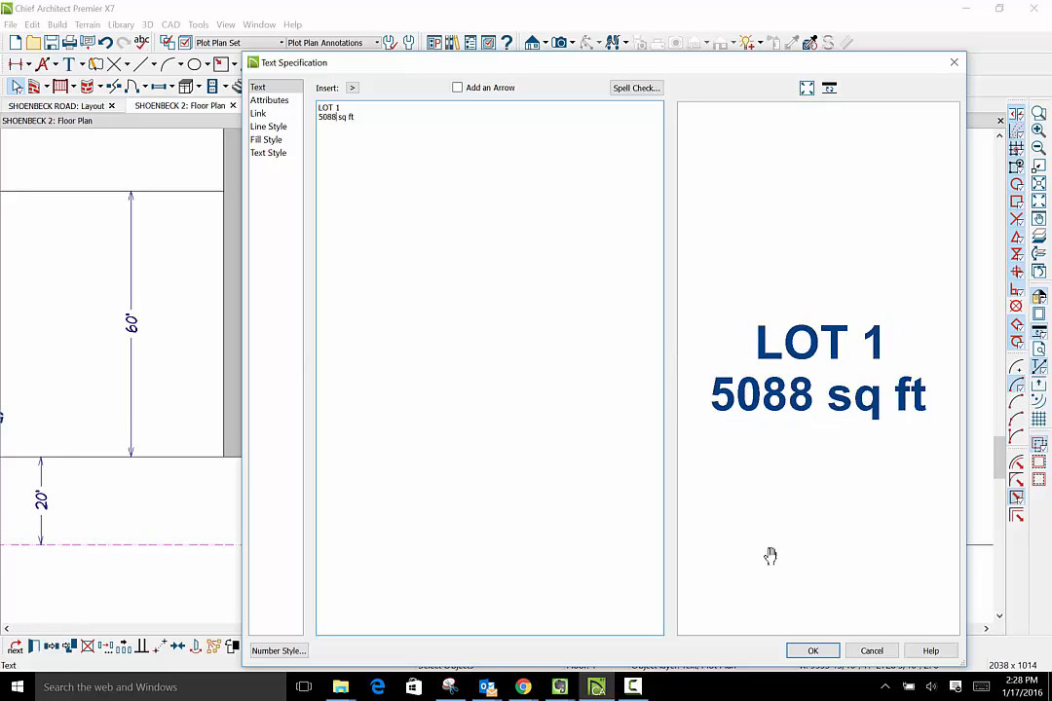
left_click(813, 651)
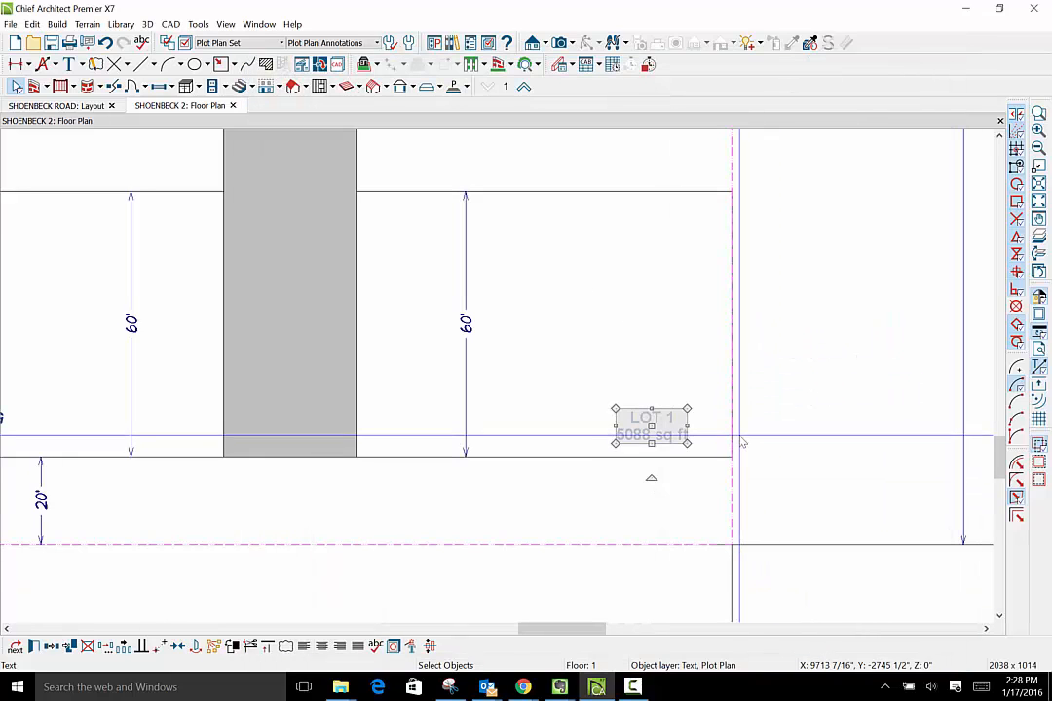
- Rotate the LOT 2 area label 180°
scroll(692, 379, "down", 5)
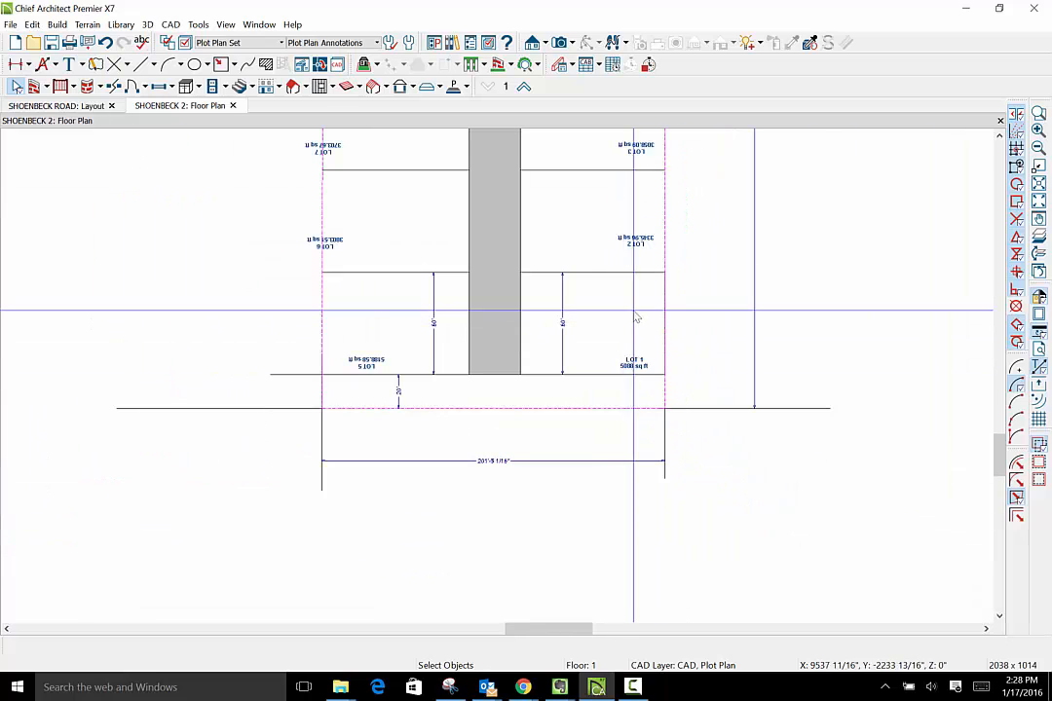
left_click(636, 244)
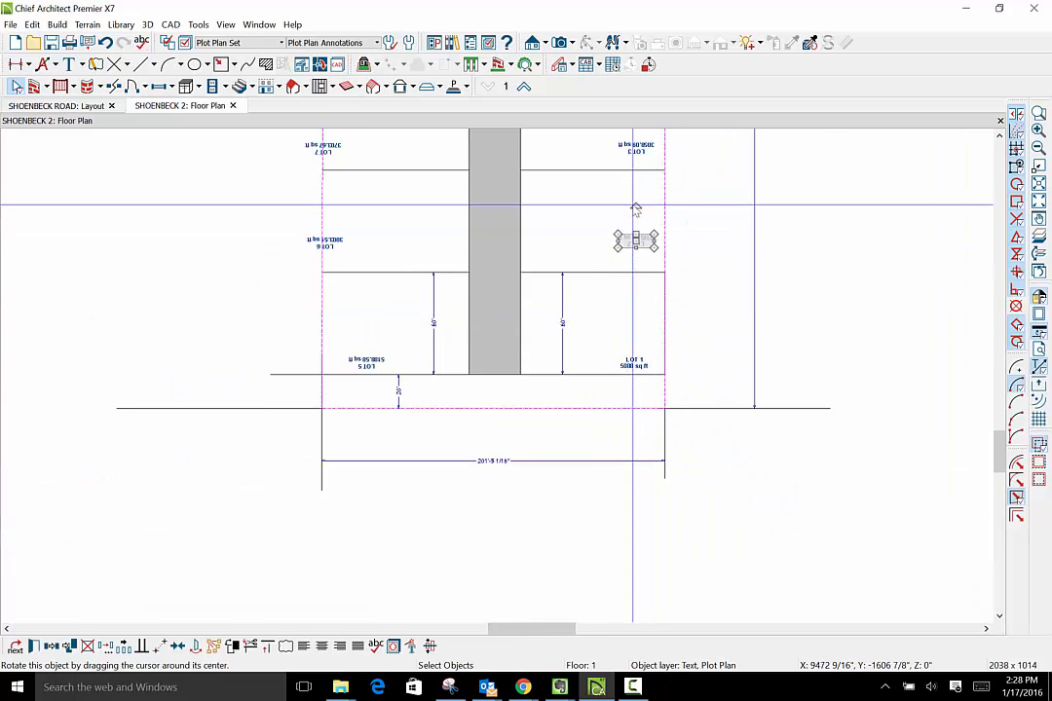
left_click_drag(631, 207, 636, 269)
scroll(649, 364, "down", 1)
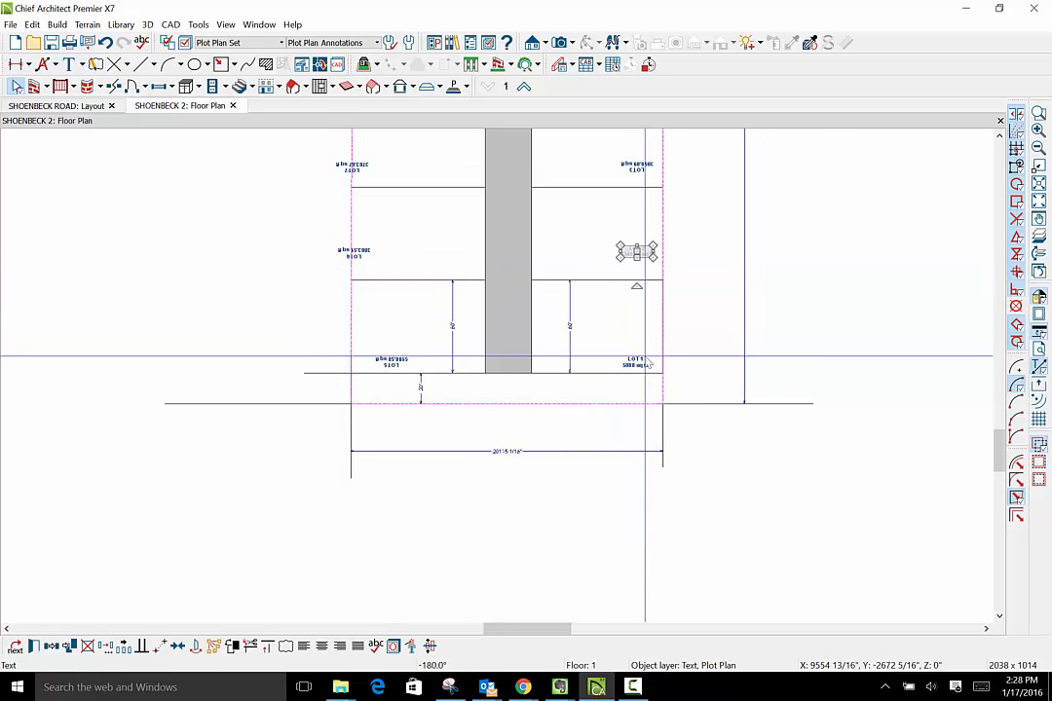
- Delete the area labels of LOT 2, LOT 5, LOT 6 and the other lots, keeping only the LOT 1 label
key("Escape")
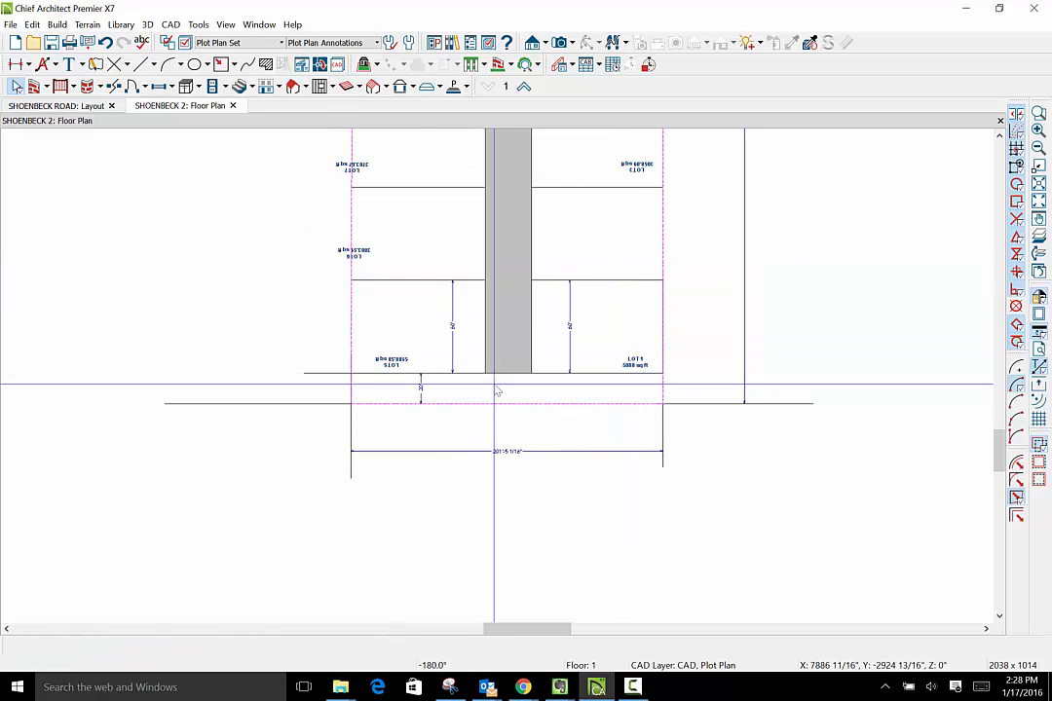
left_click(389, 361)
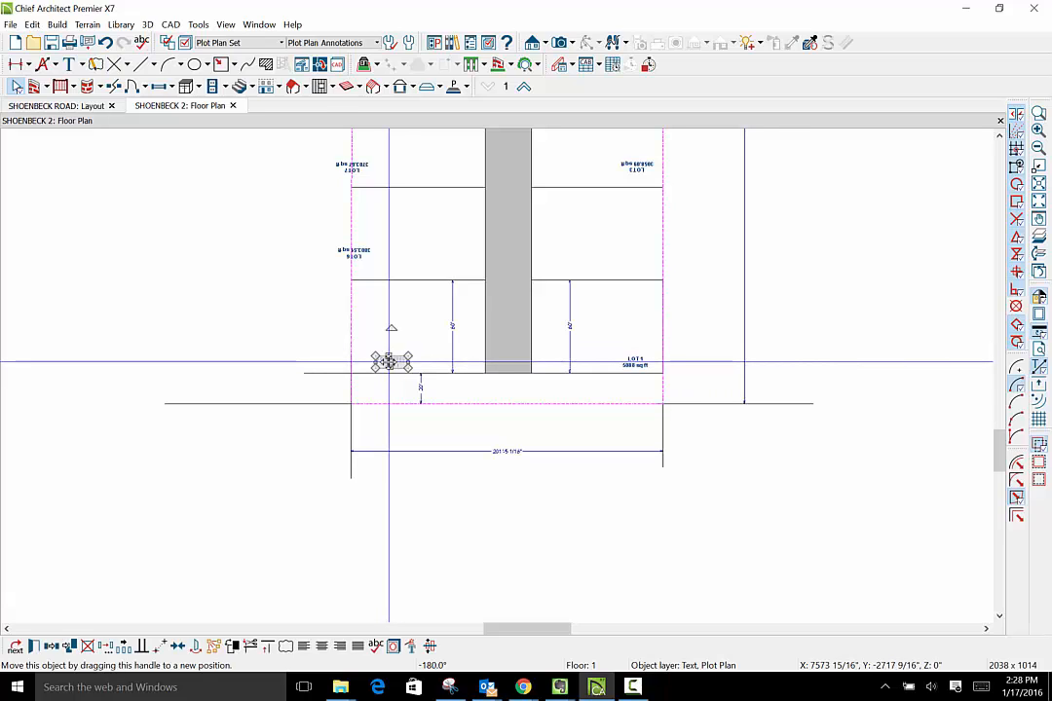
key("Escape")
left_click(350, 252)
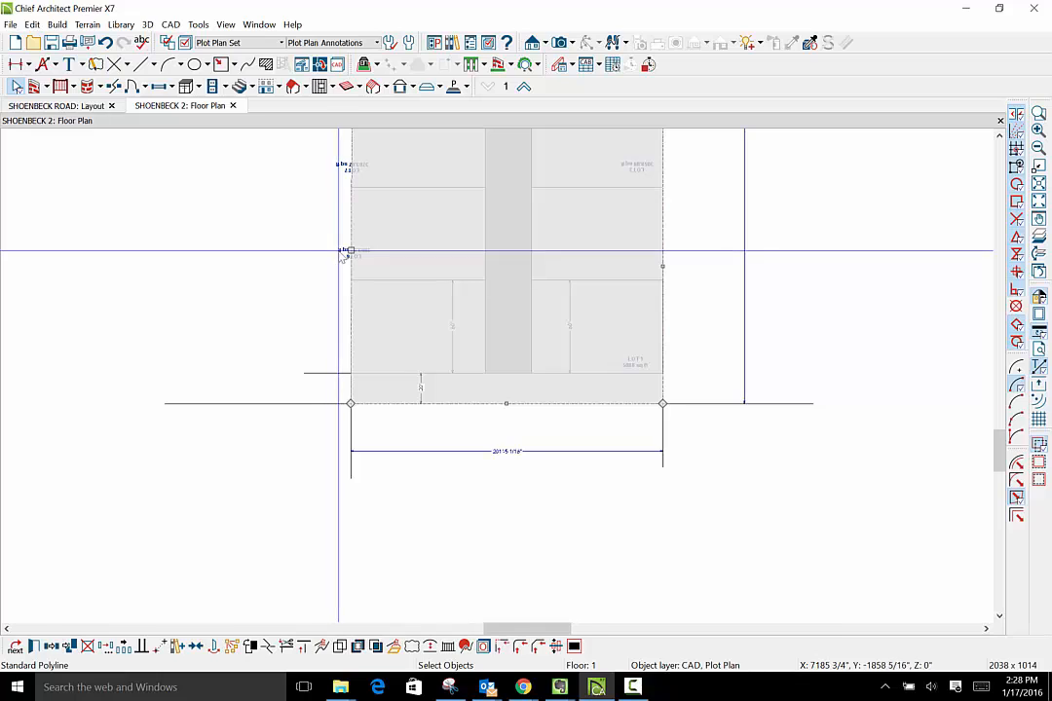
left_click(345, 252)
key("Escape")
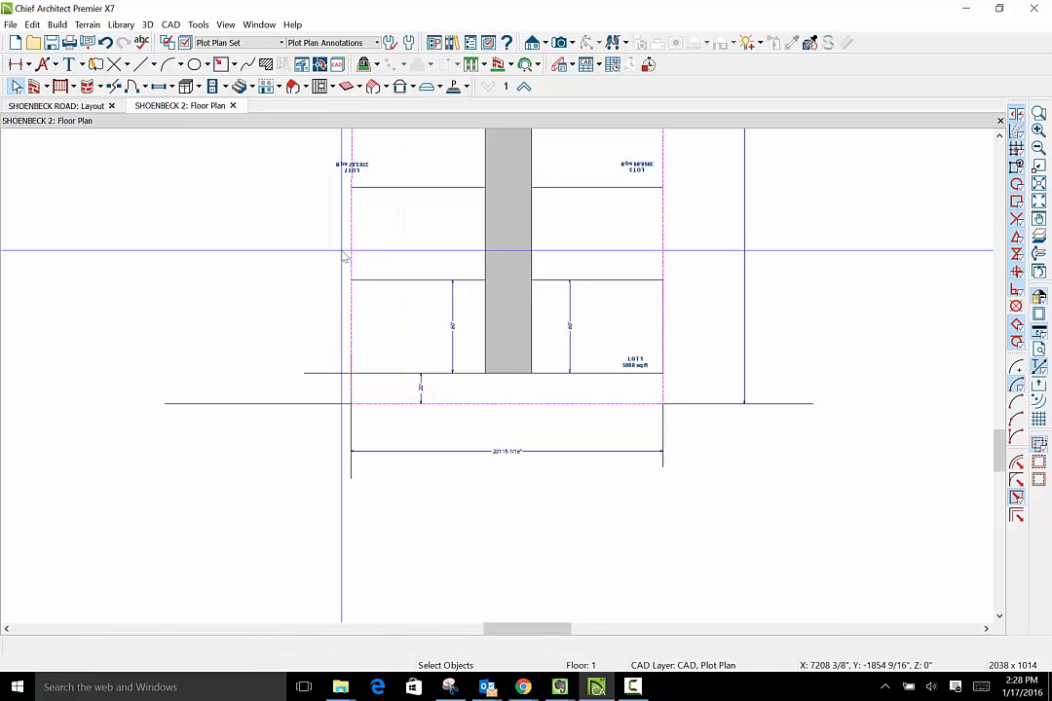
scroll(344, 257, "down", 3)
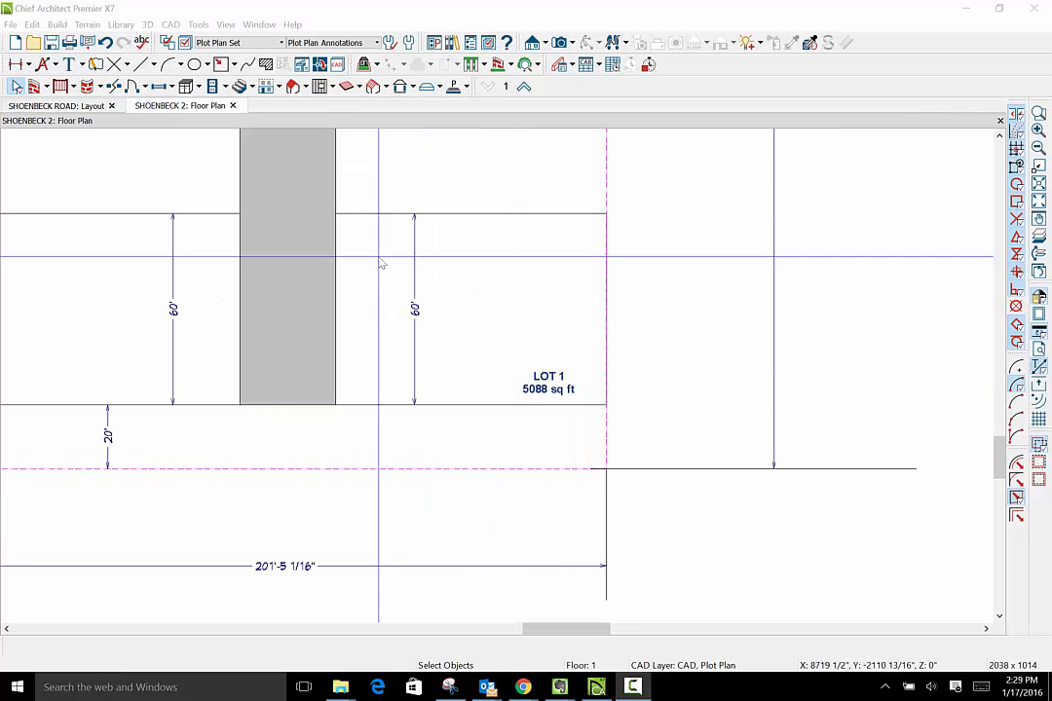
- Copy the LOT 1 area label straight up into the next lot on the right-hand side of the access strip
scroll(550, 377, "down", 5)
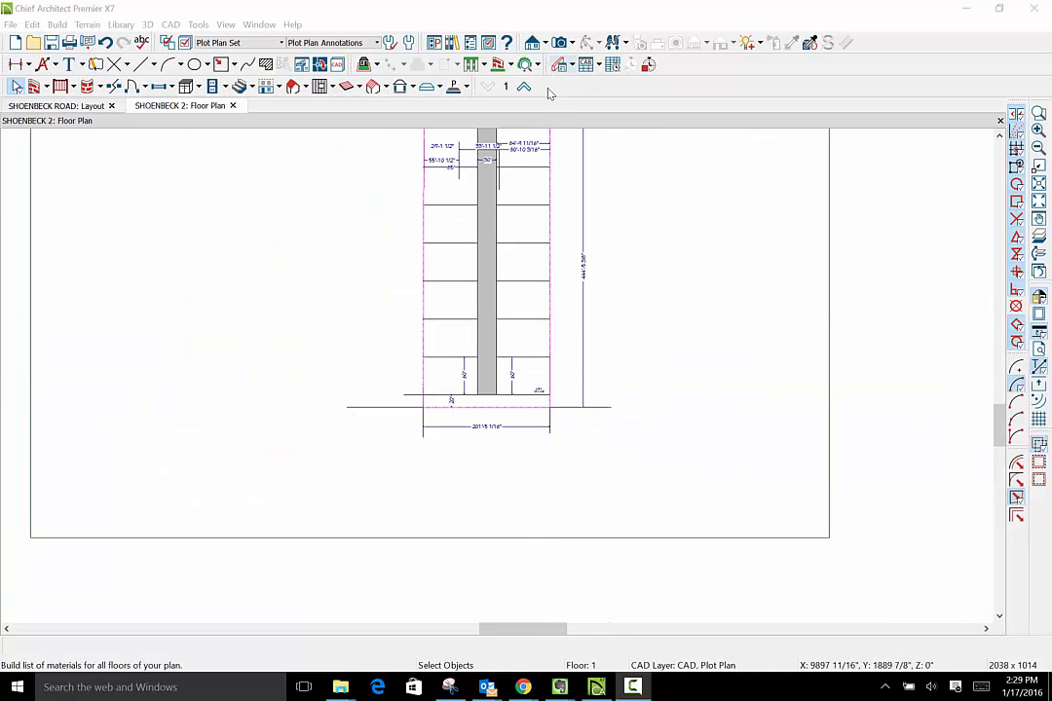
scroll(561, 329, "down", 3)
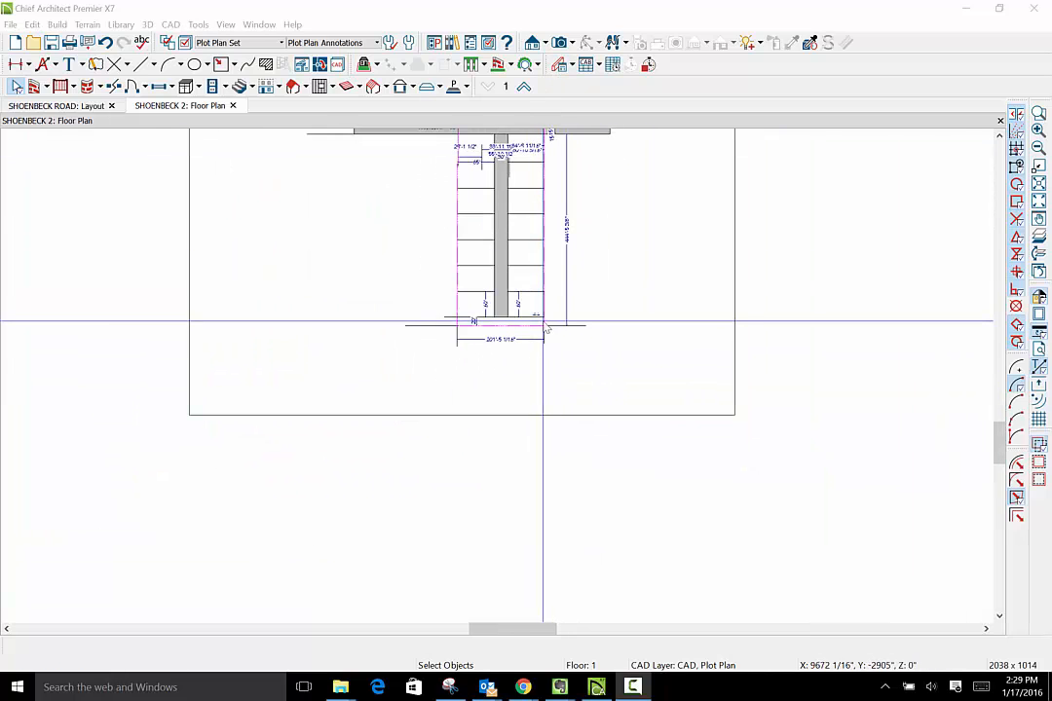
scroll(561, 330, "up", 3)
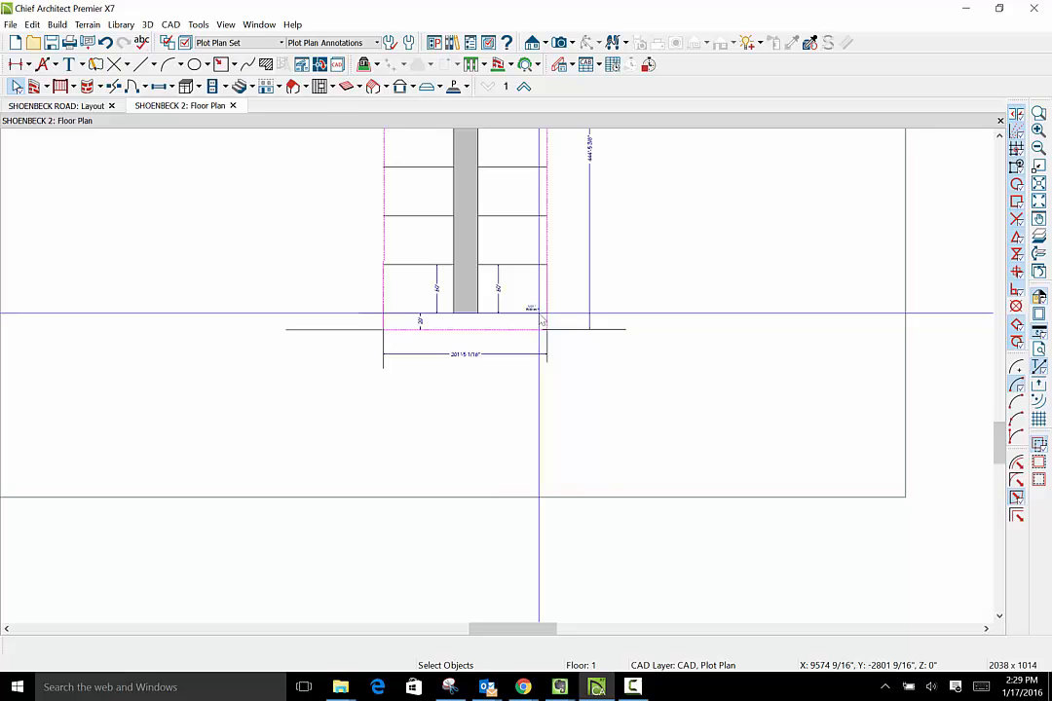
left_click(535, 308)
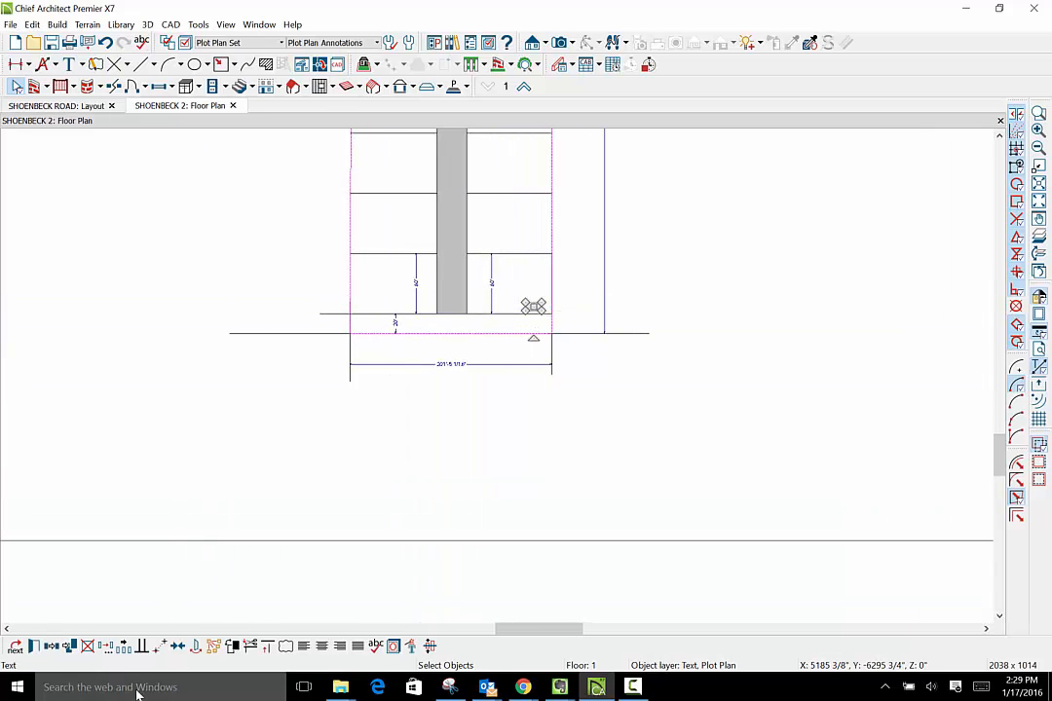
scroll(322, 580, "down", 2)
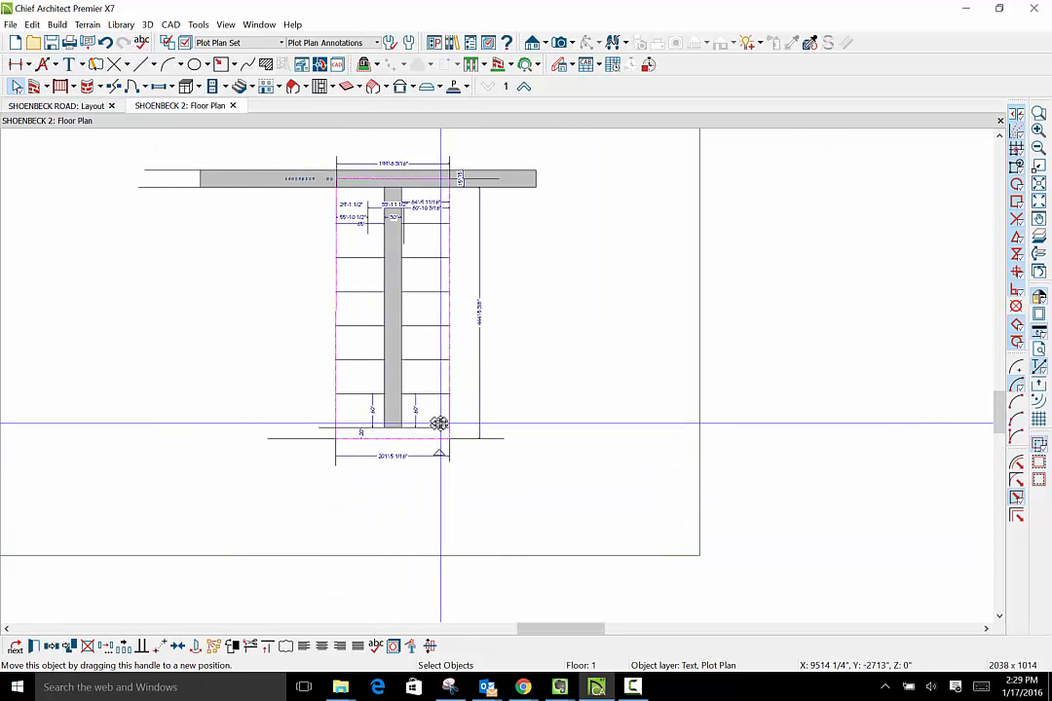
left_click(128, 650)
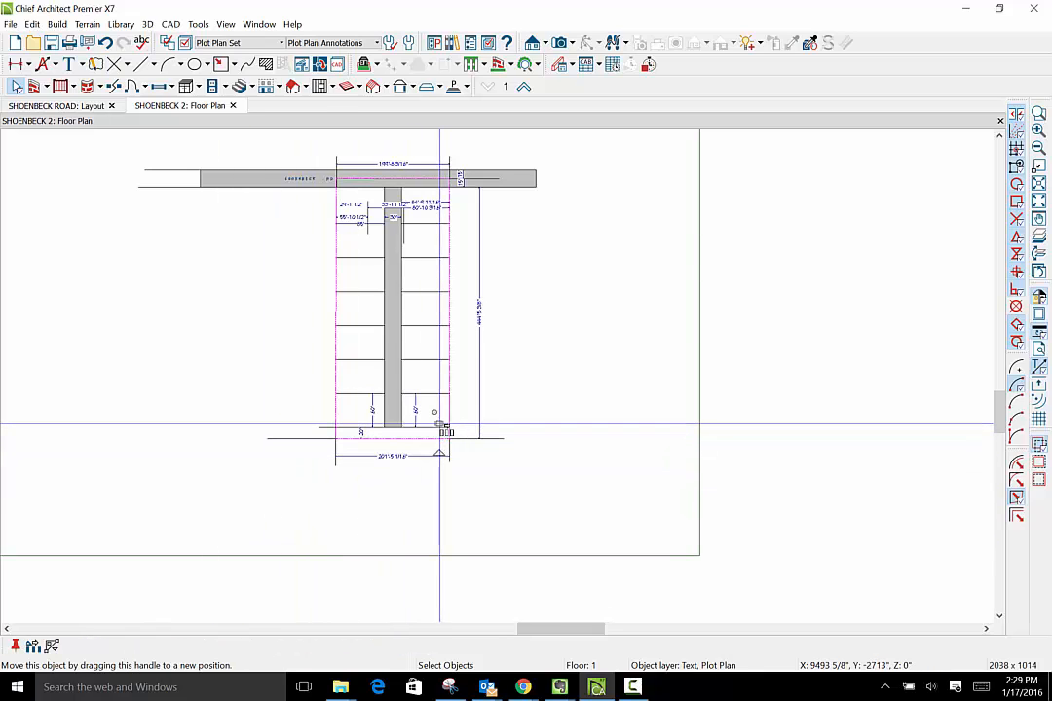
left_click_drag(444, 430, 447, 390)
- Multiple-copy the label from the second lot up through the remaining lots on the right-hand side of the access strip
scroll(448, 390, "up", 4)
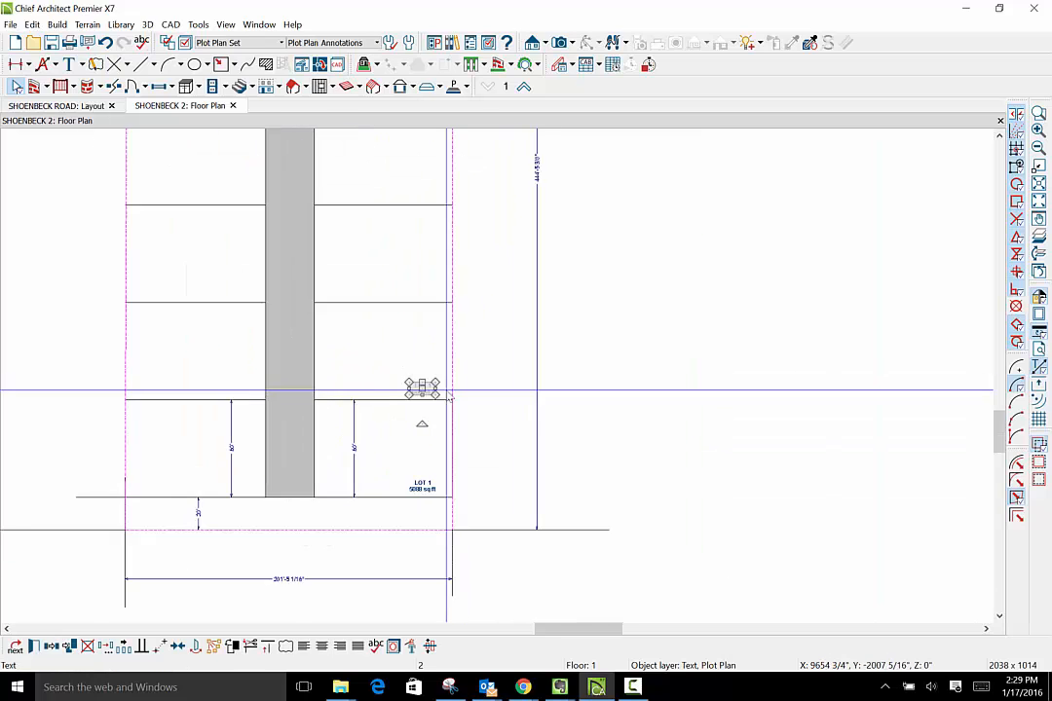
scroll(449, 394, "up", 1)
scroll(449, 394, "down", 6)
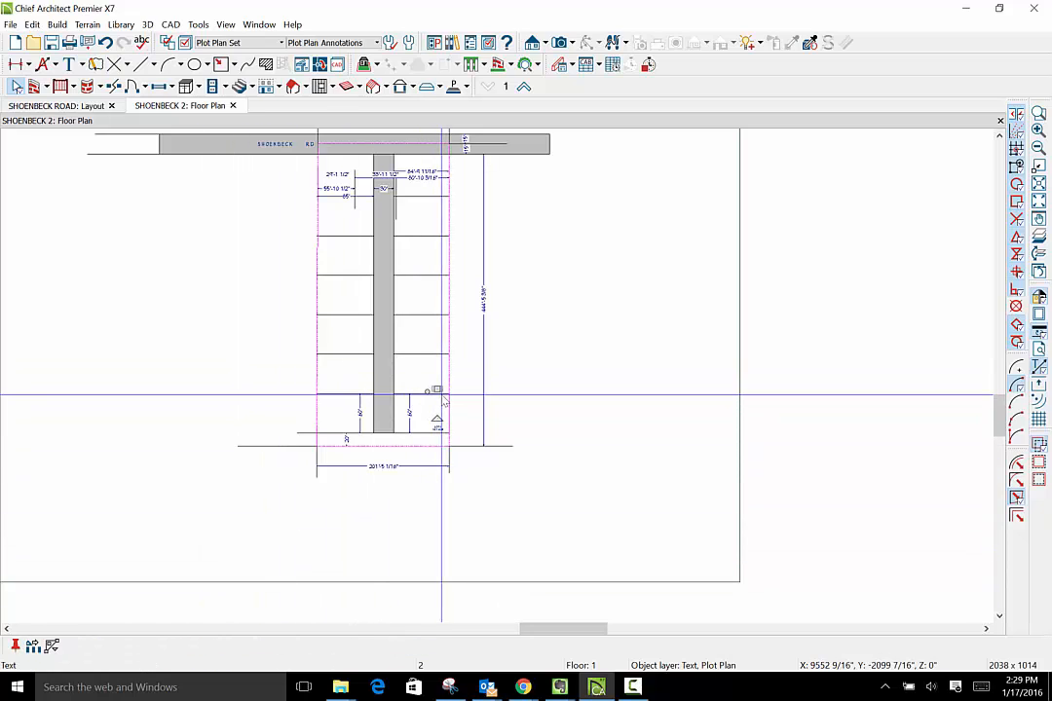
left_click_drag(438, 390, 439, 189)
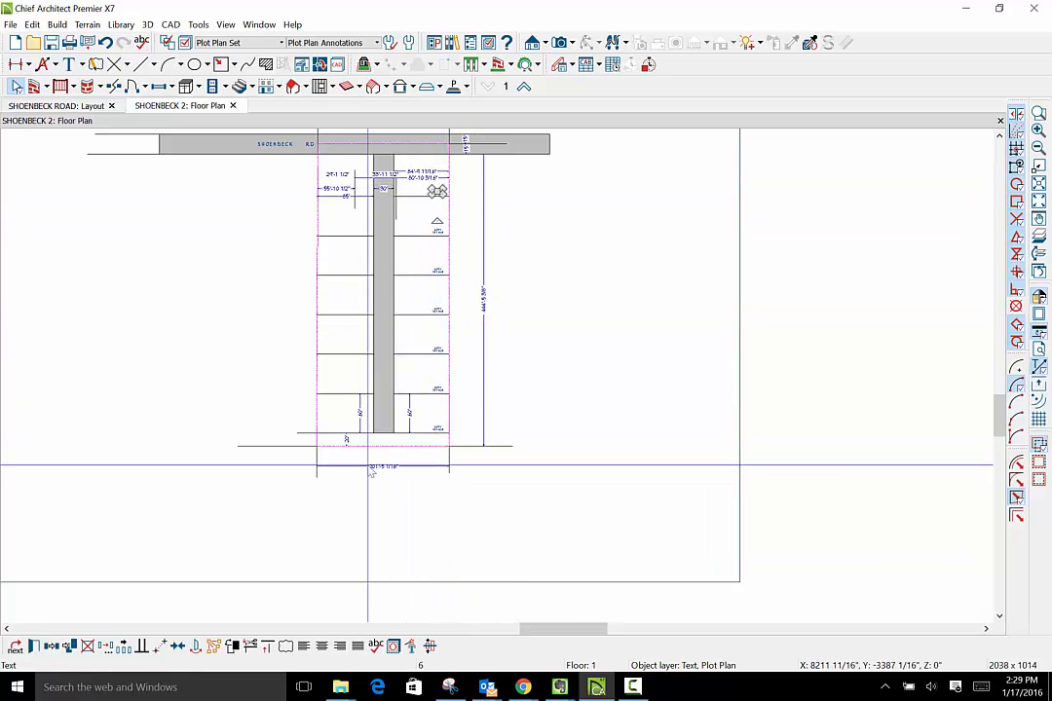
- Paste a copy of the LOT 1 label into the lowest lot left of the access strip and nudge it to just above the lot line
scroll(370, 472, "down", 1)
scroll(370, 473, "up", 3)
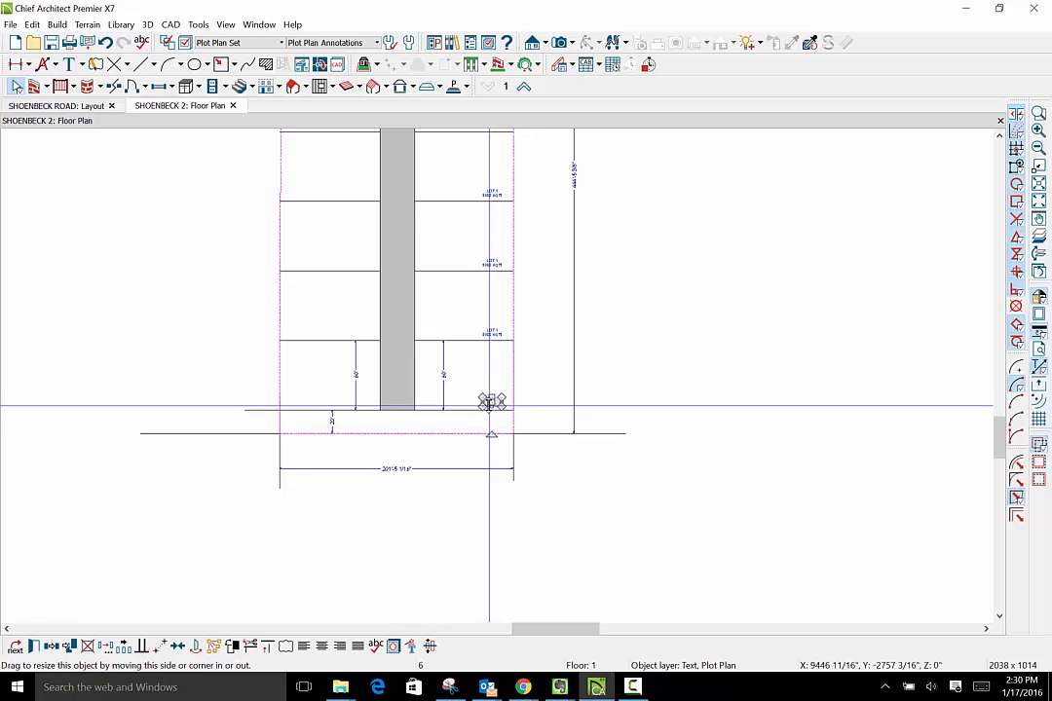
key("ctrl+v")
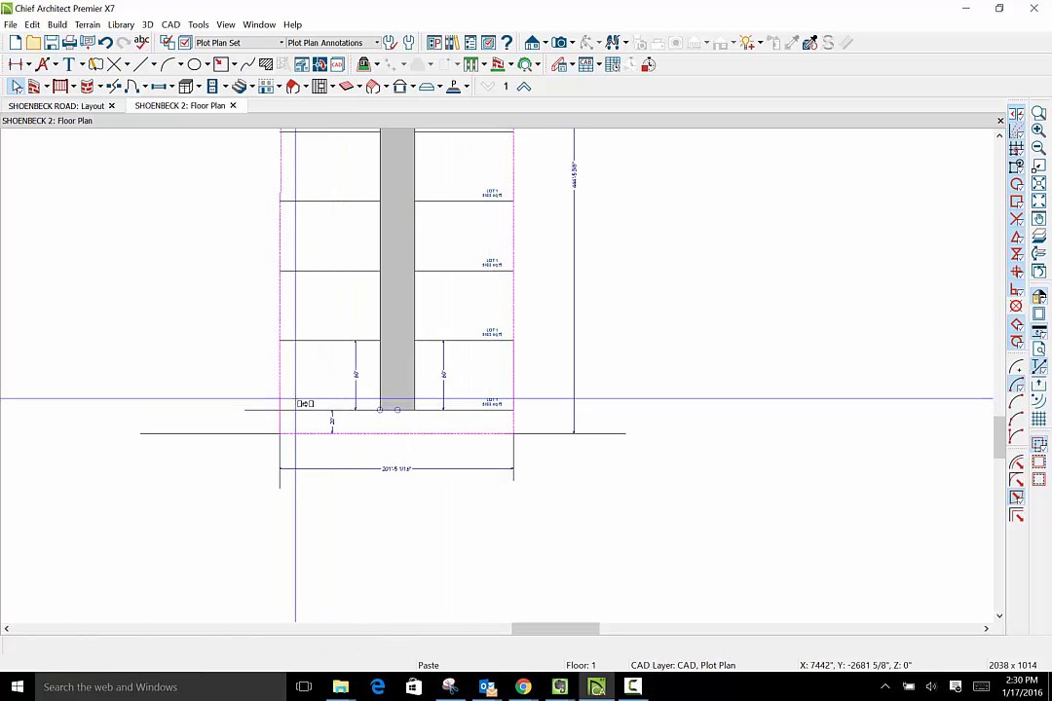
left_click(298, 399)
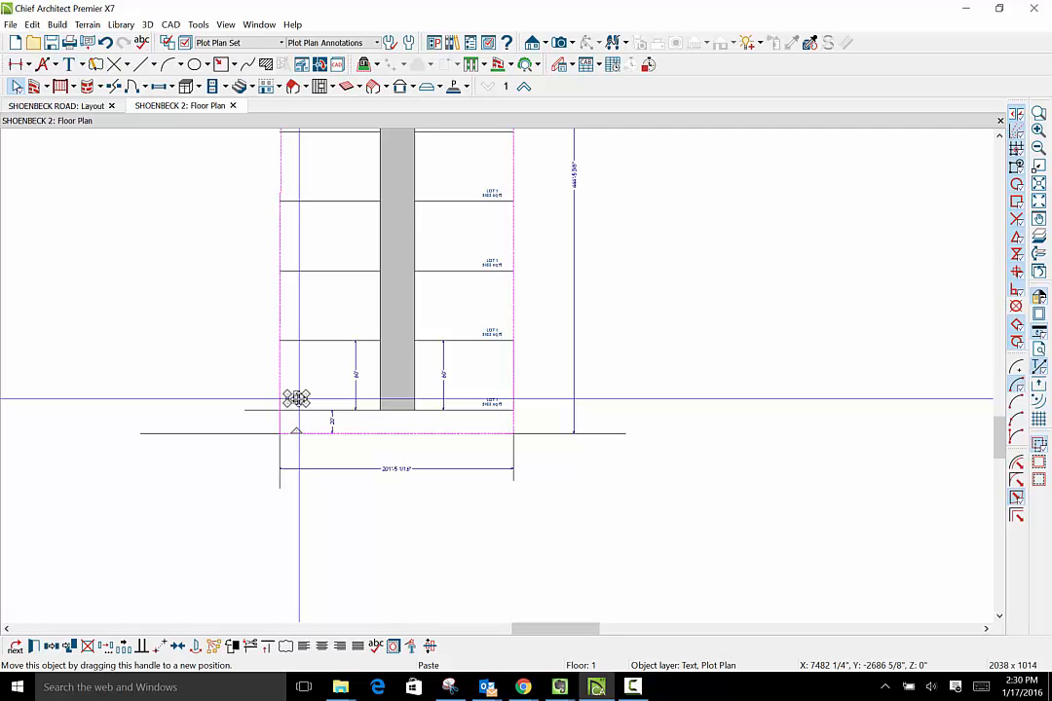
scroll(297, 398, "up", 5)
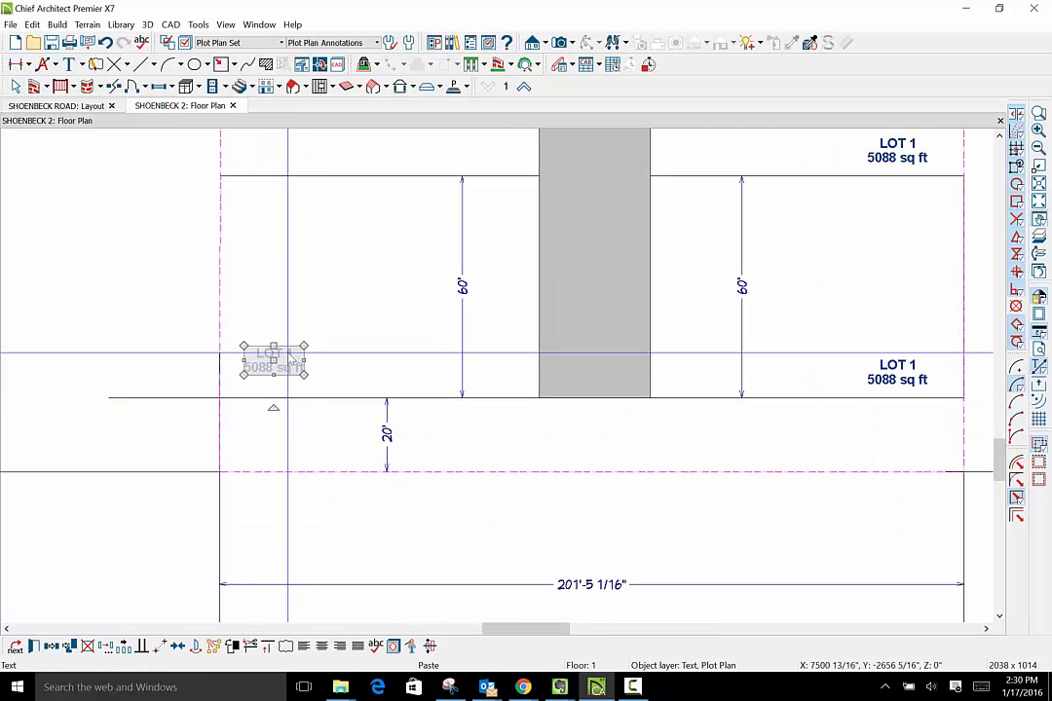
left_click_drag(274, 358, 277, 365)
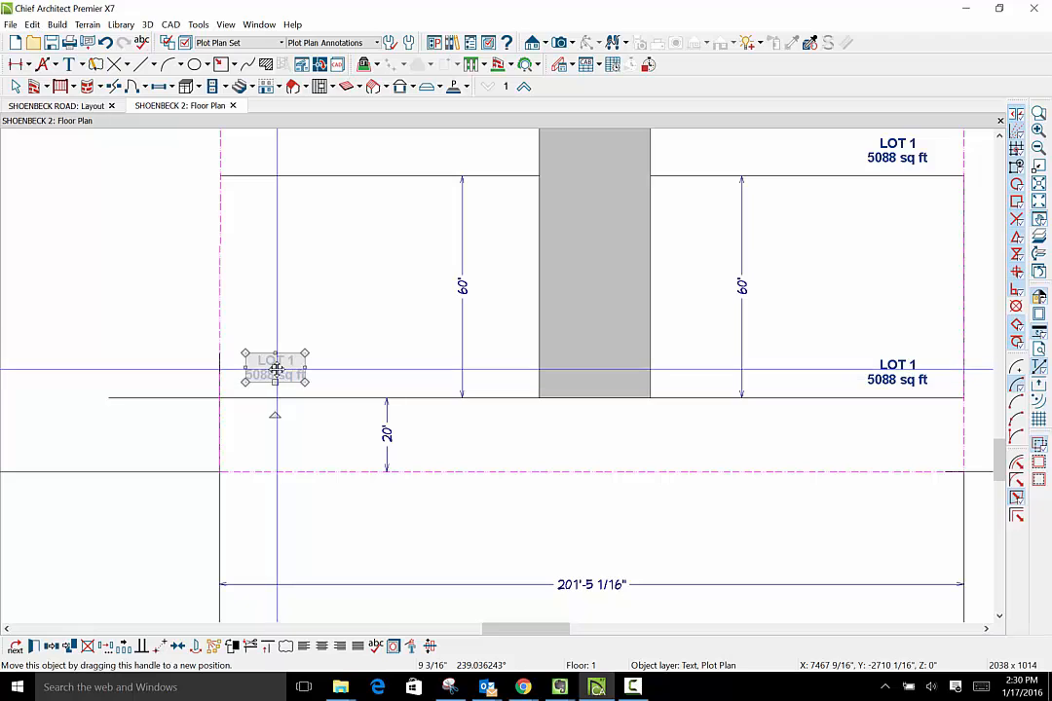
left_click_drag(276, 369, 276, 374)
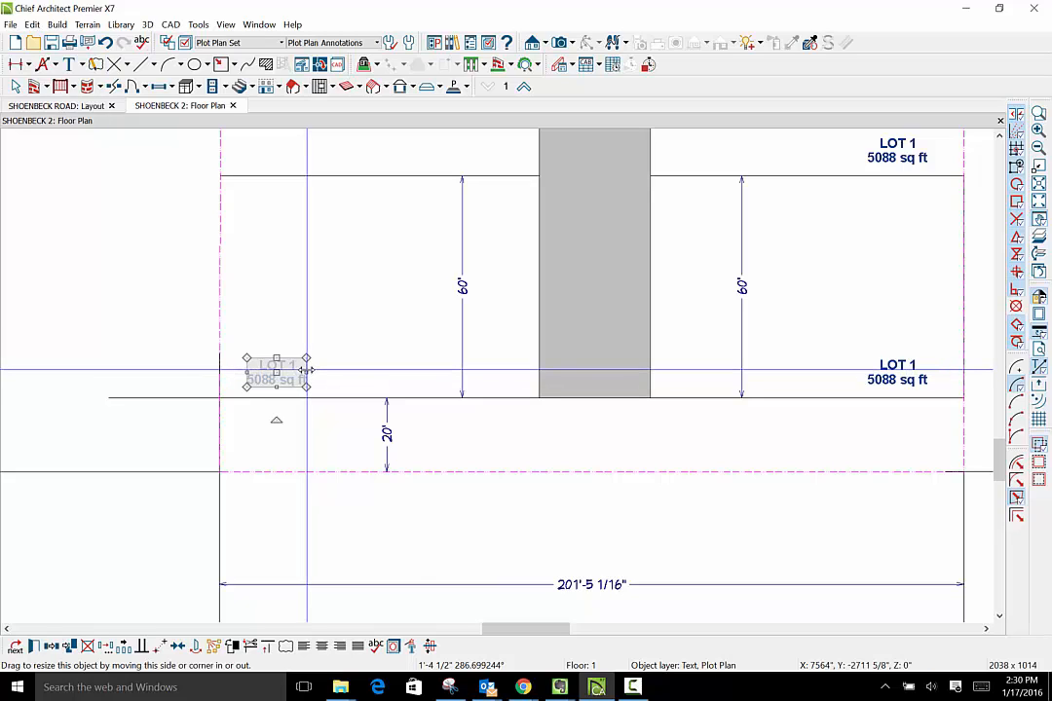
- Multiple-copy the pasted label up the left-hand lots and delete the surplus label in the topmost right-hand lot
scroll(306, 371, "down", 6)
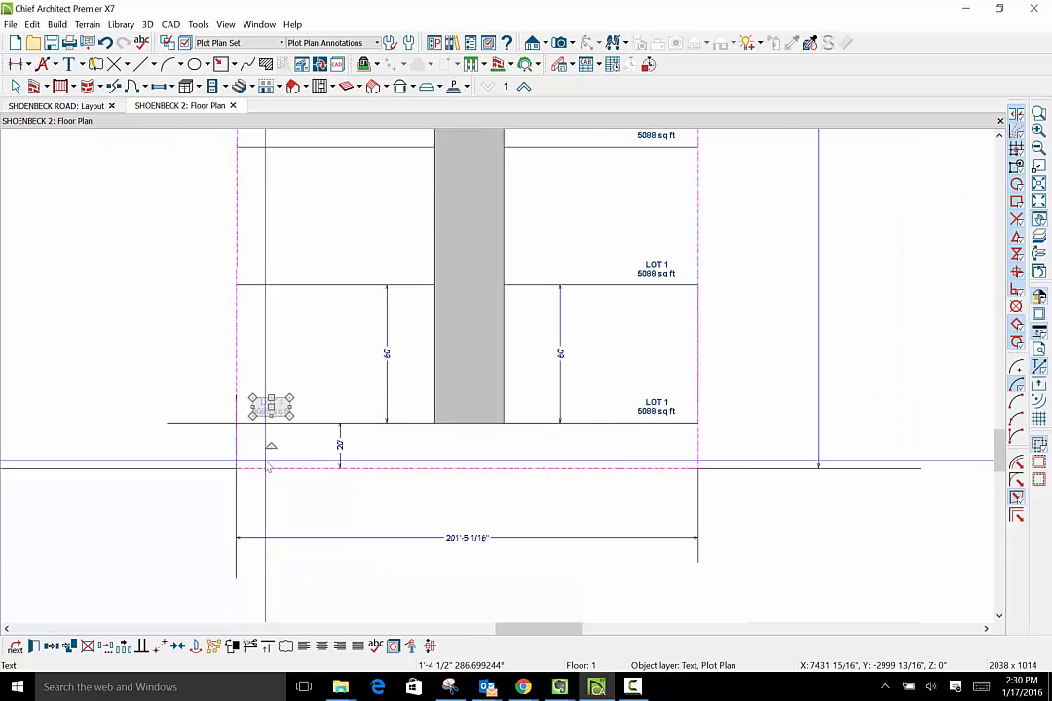
scroll(265, 459, "down", 1)
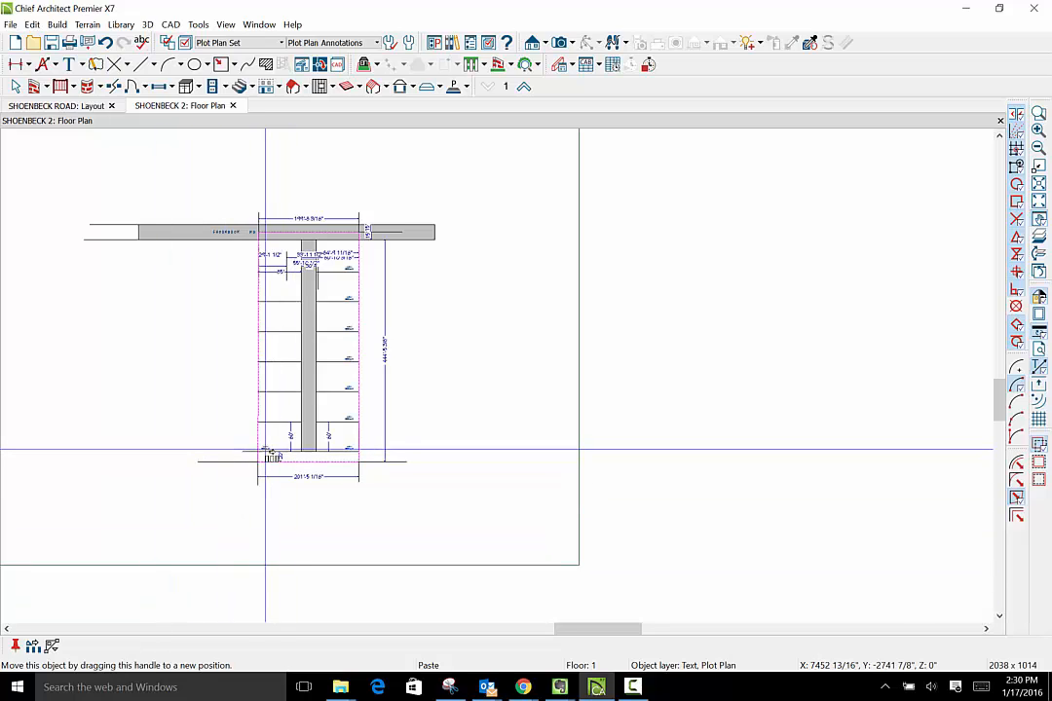
left_click_drag(265, 450, 350, 268)
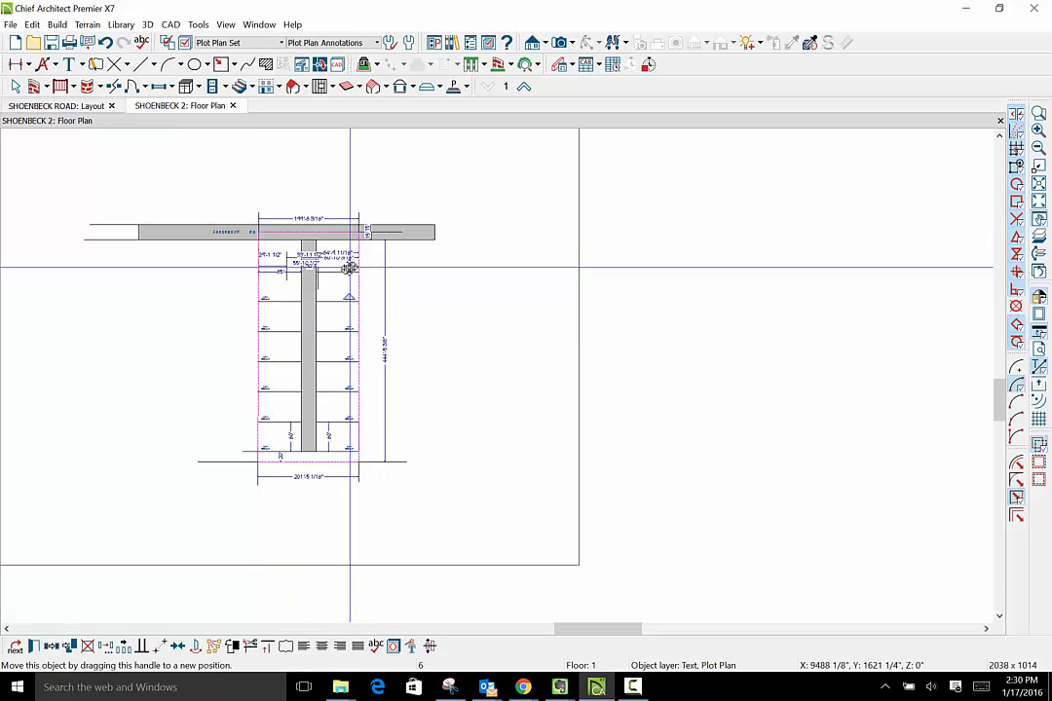
left_click(363, 268)
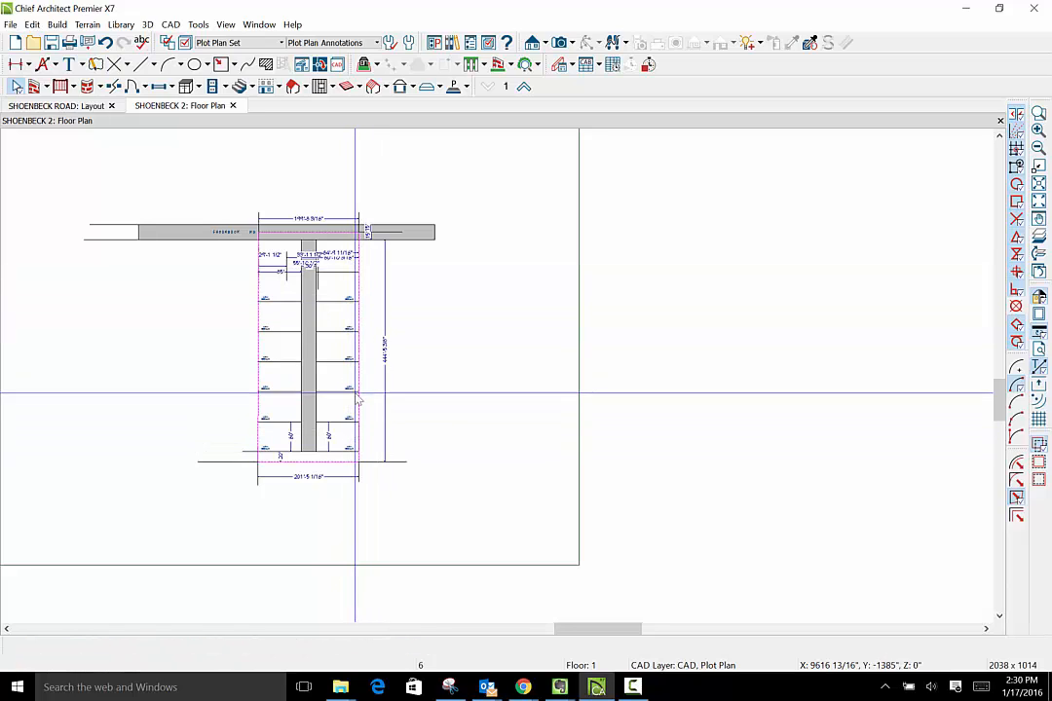
- Change the label in the second right-hand lot from the rear to read LOT 2, leaving the lowest label as LOT 1
scroll(358, 450, "up", 2)
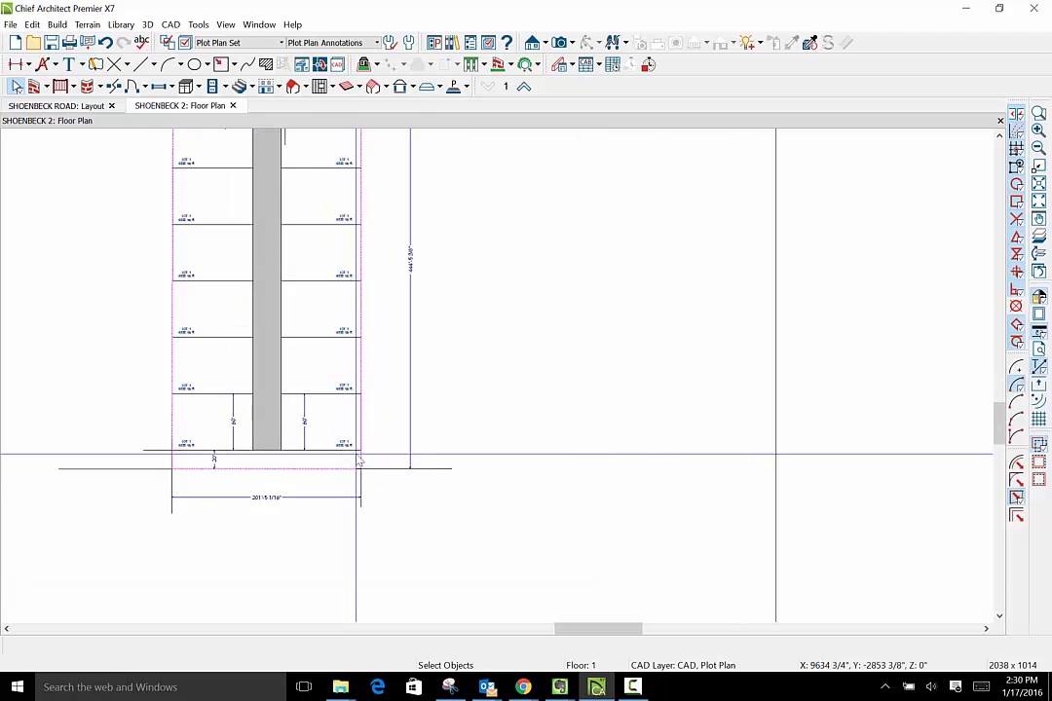
scroll(360, 460, "up", 3)
left_click(330, 429)
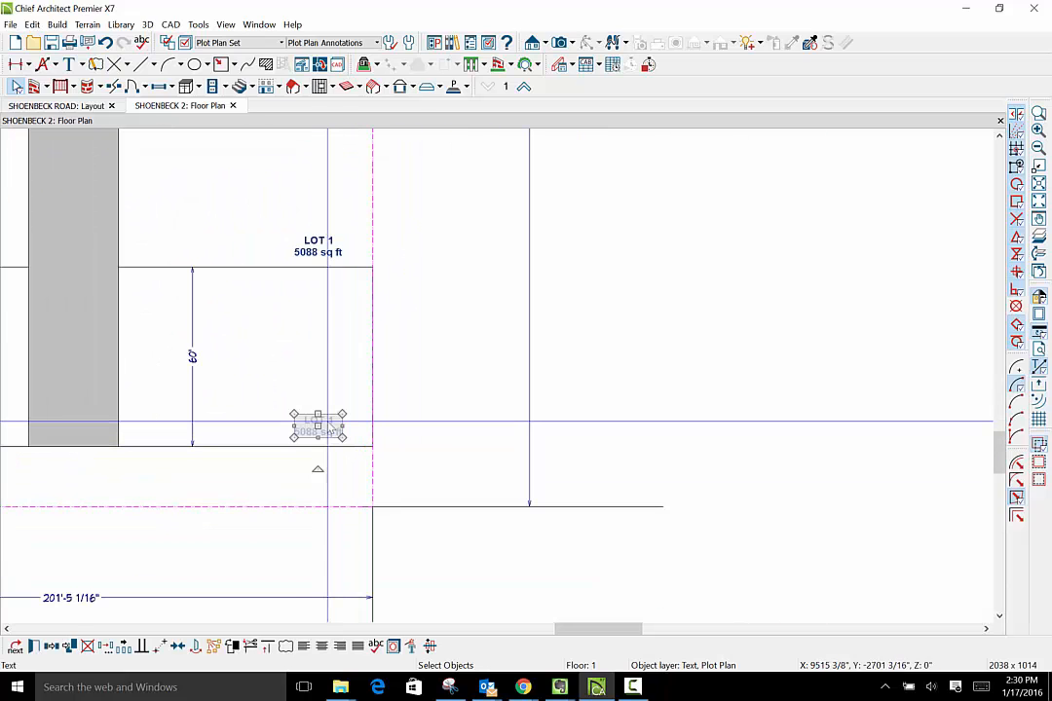
left_click(34, 647)
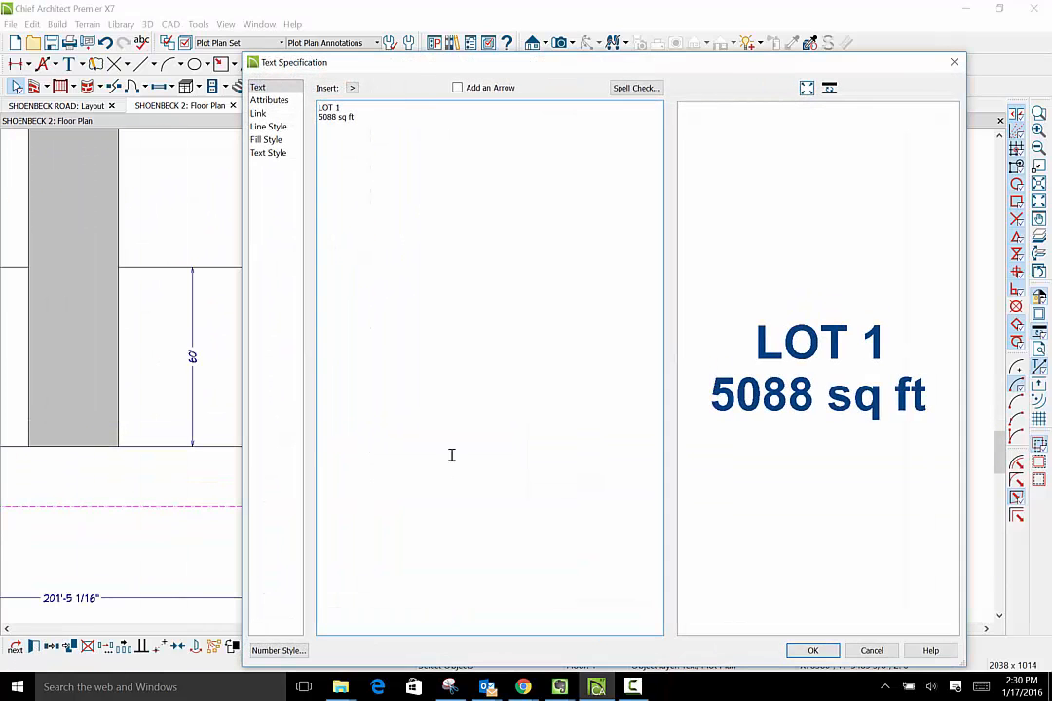
left_click(814, 651)
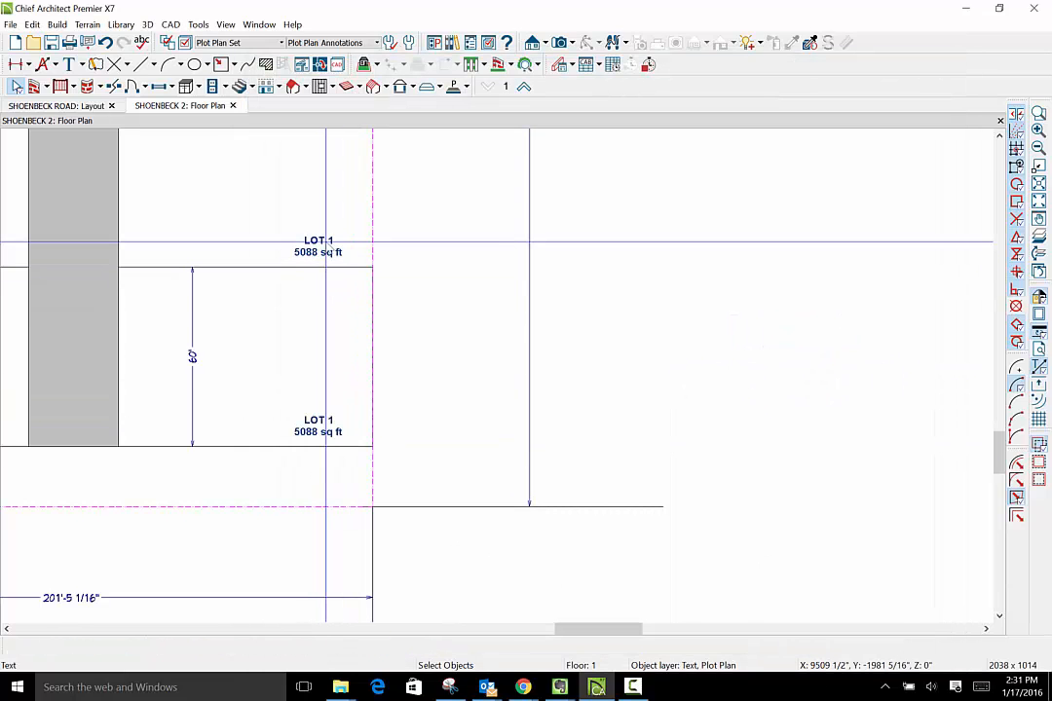
double_click(329, 248)
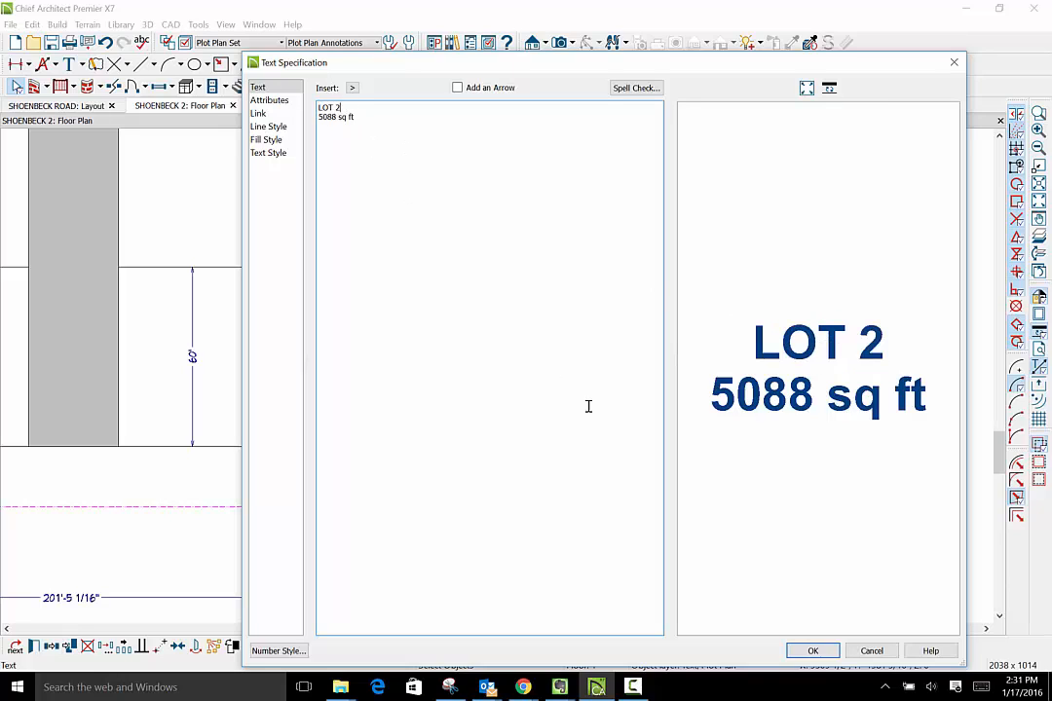
left_click(813, 651)
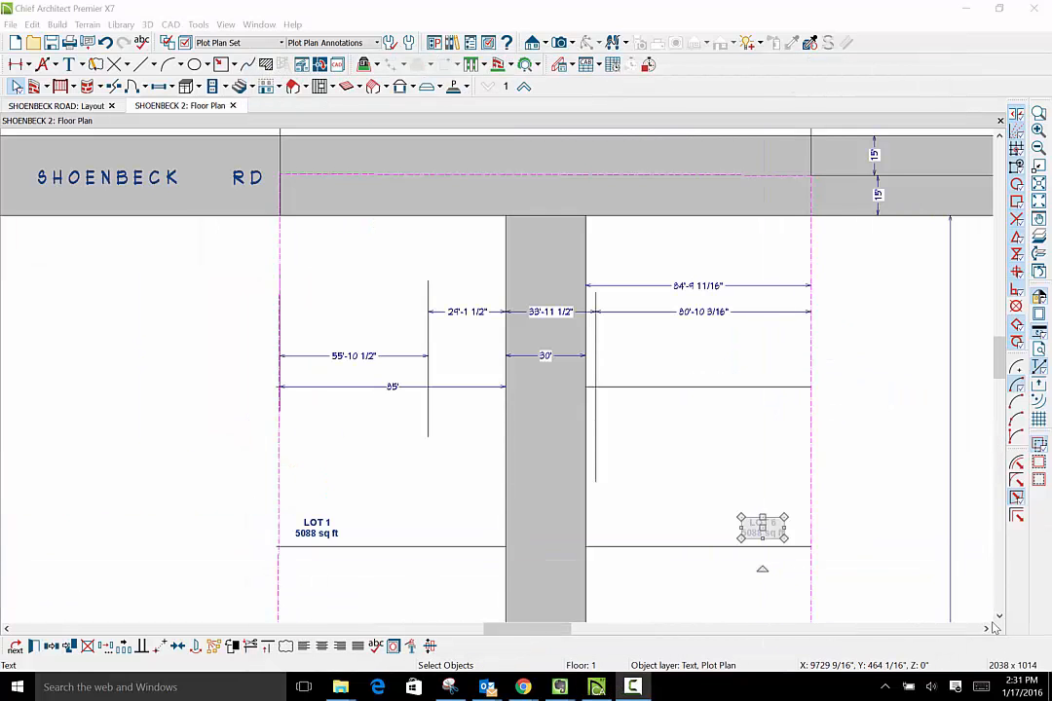
- Change the left-hand label directly across the access strip from LOT 3 to read LOT 7
left_click(1001, 612)
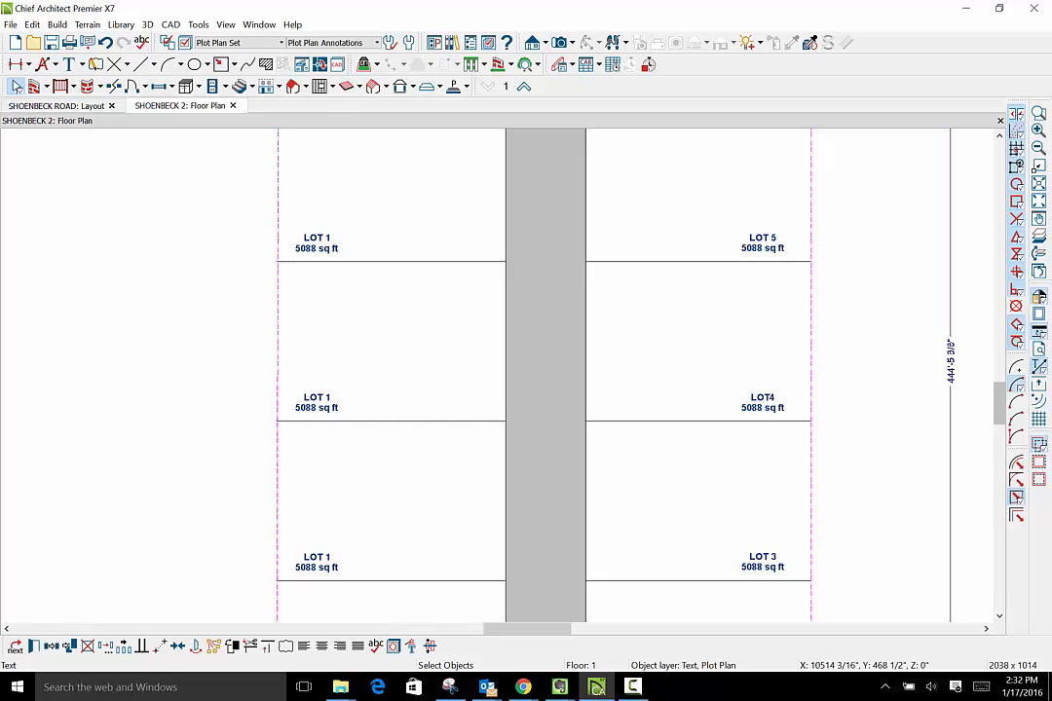
left_click(319, 562)
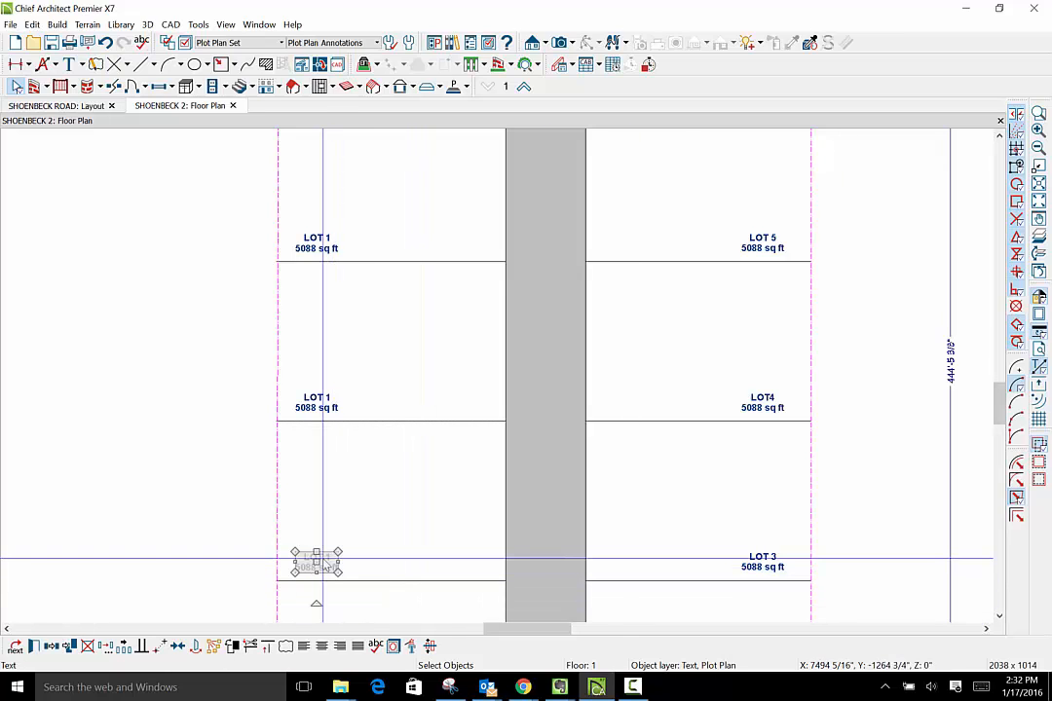
scroll(319, 565, "up", 6)
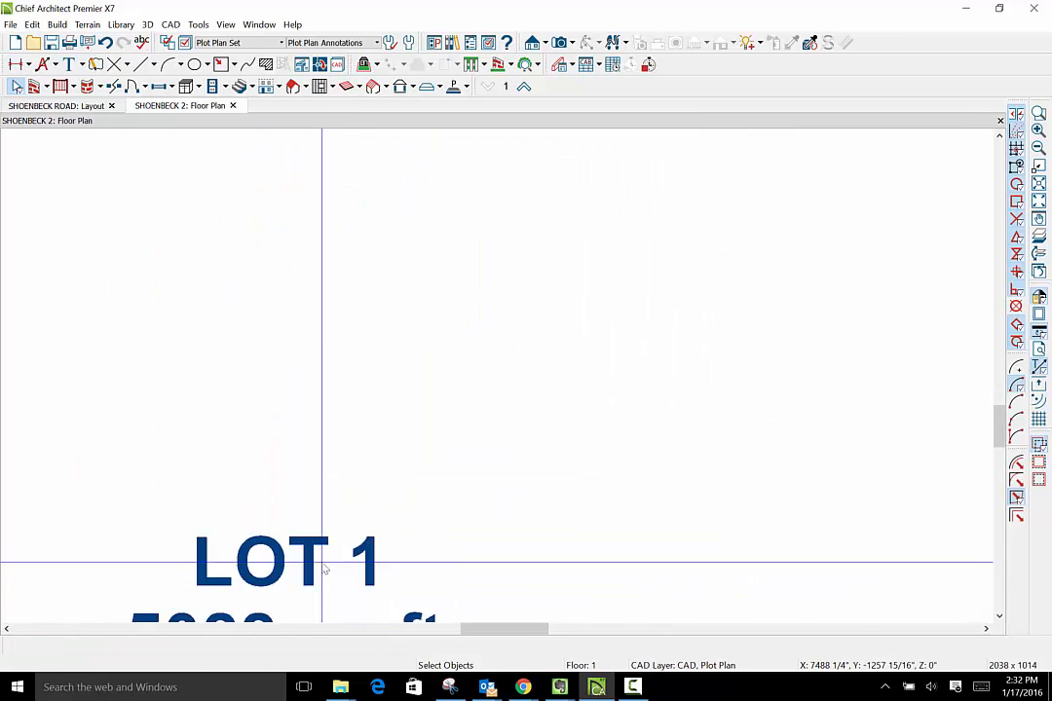
double_click(326, 570)
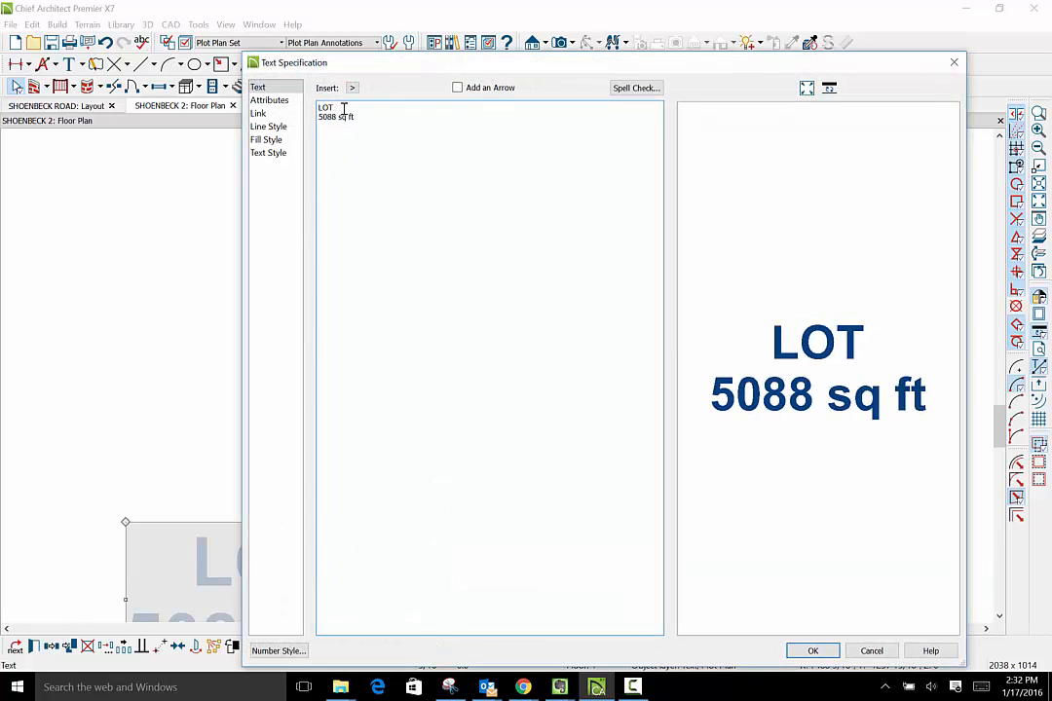
left_click(813, 651)
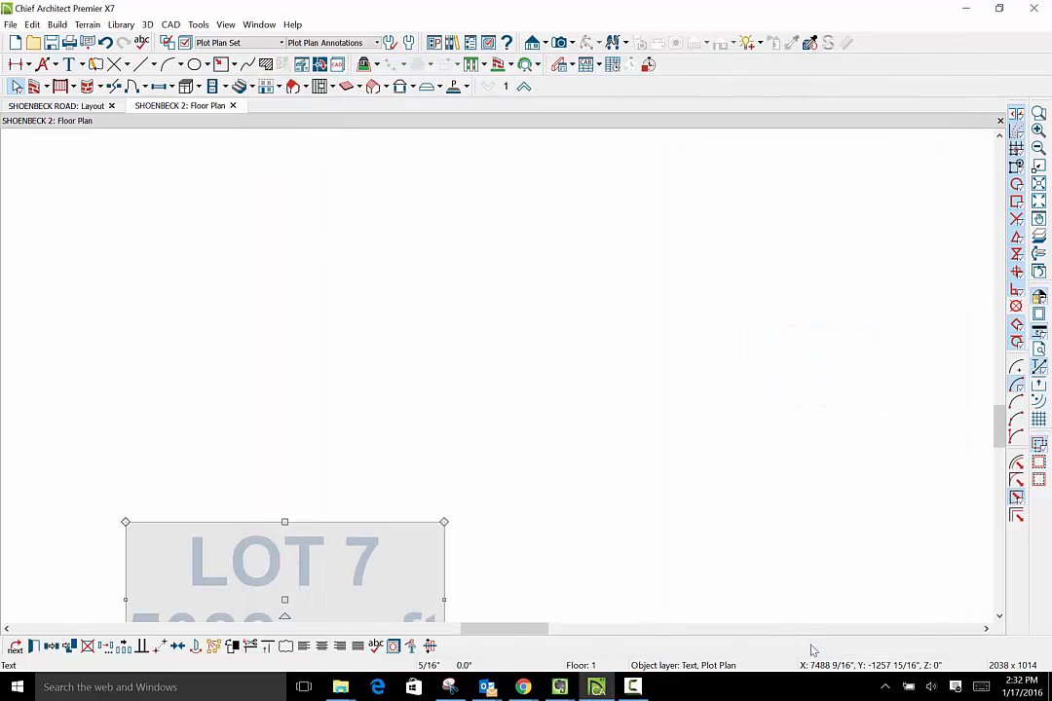
- Change the label in the lot above LOT 7 to read LOT 8
scroll(433, 536, "down", 5)
scroll(433, 536, "down", 3)
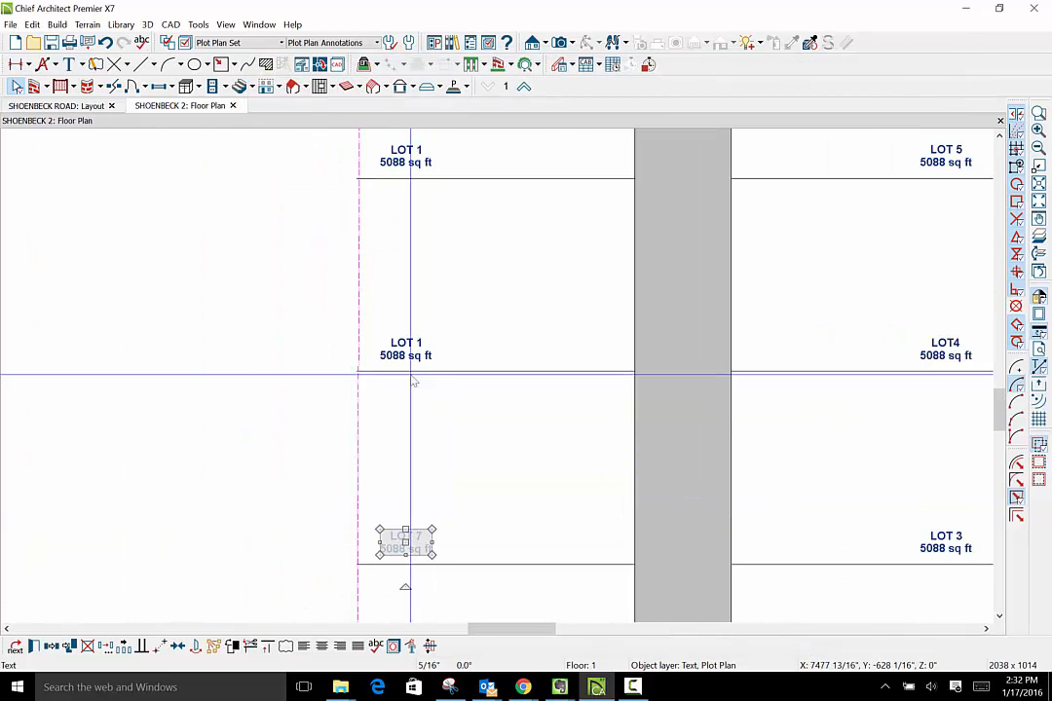
left_click(409, 348)
scroll(417, 347, "up", 5)
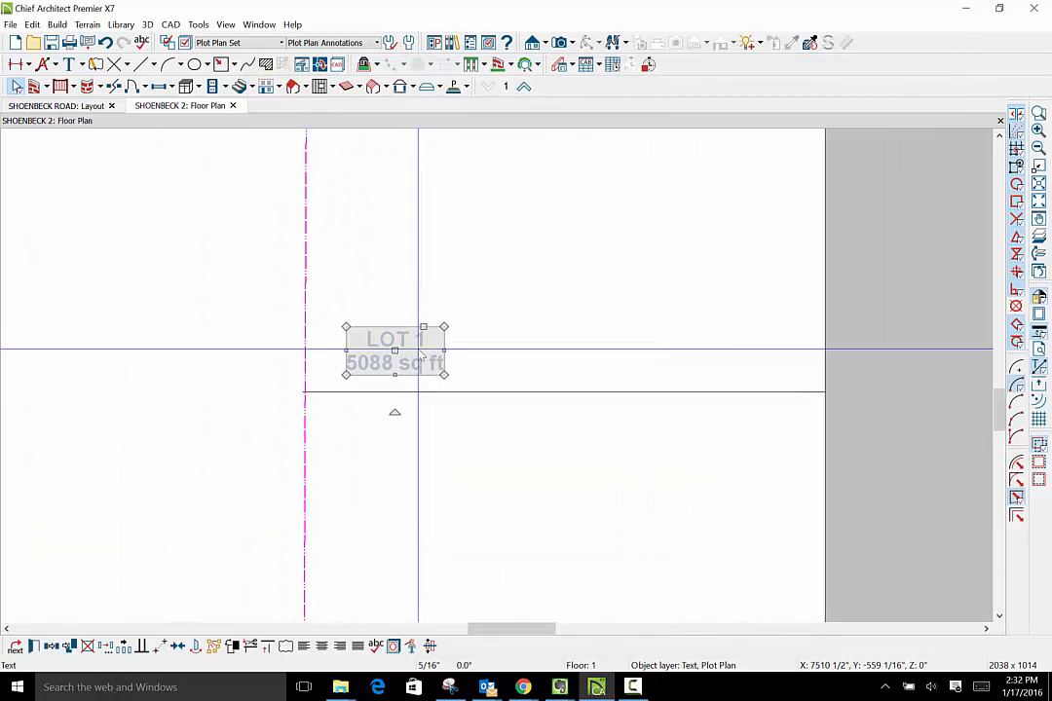
double_click(421, 348)
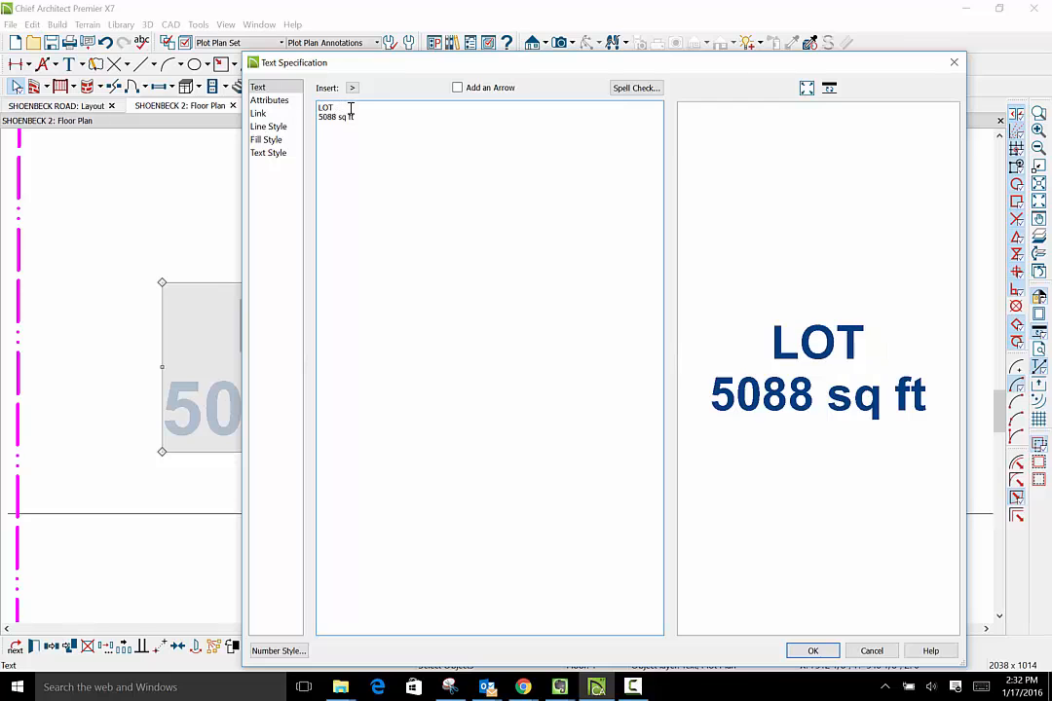
left_click(811, 651)
- Change the left-hand label in the lot above LOT 8 to read LOT 9
scroll(714, 611, "down", 4)
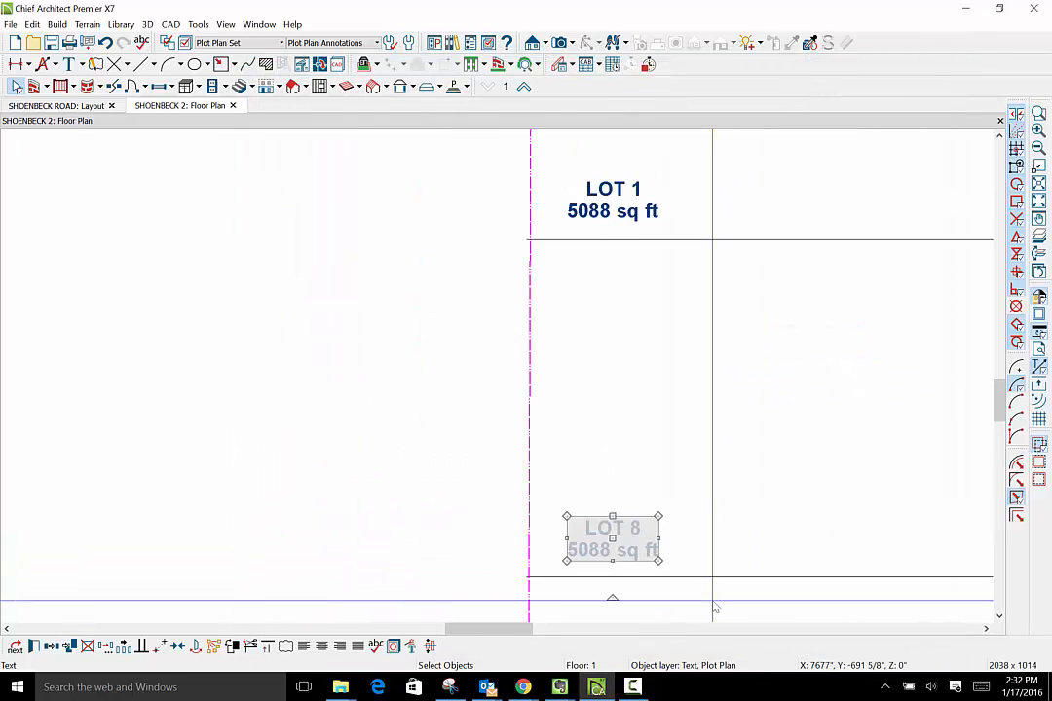
scroll(726, 585, "down", 2)
scroll(685, 329, "up", 4)
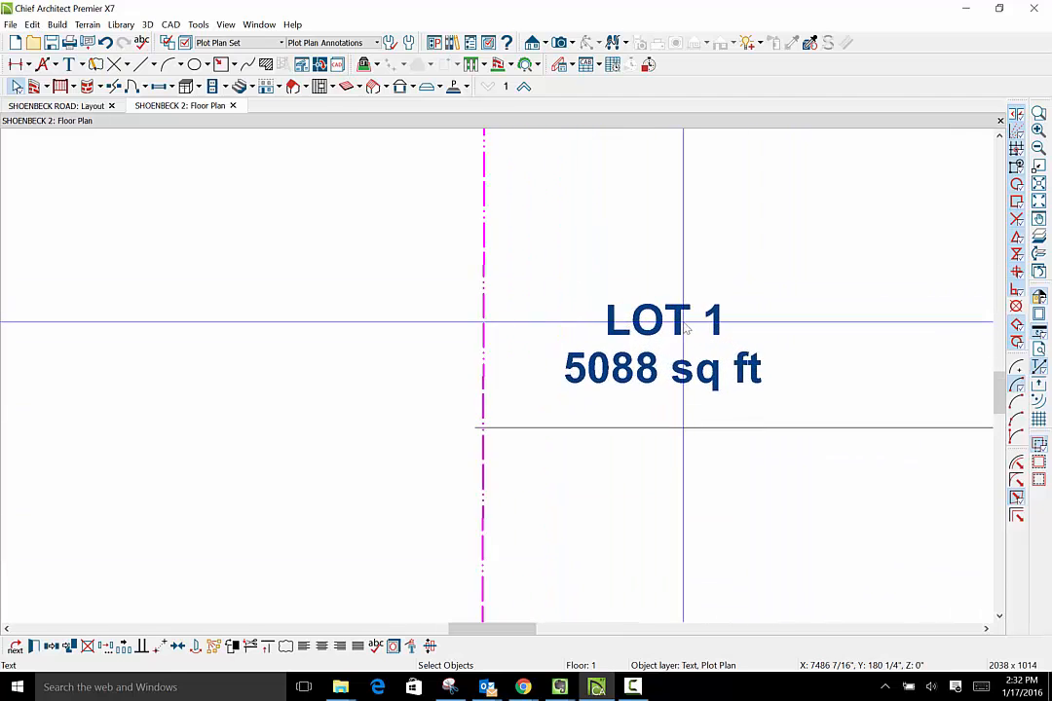
scroll(685, 329, "up", 4)
left_click(683, 323)
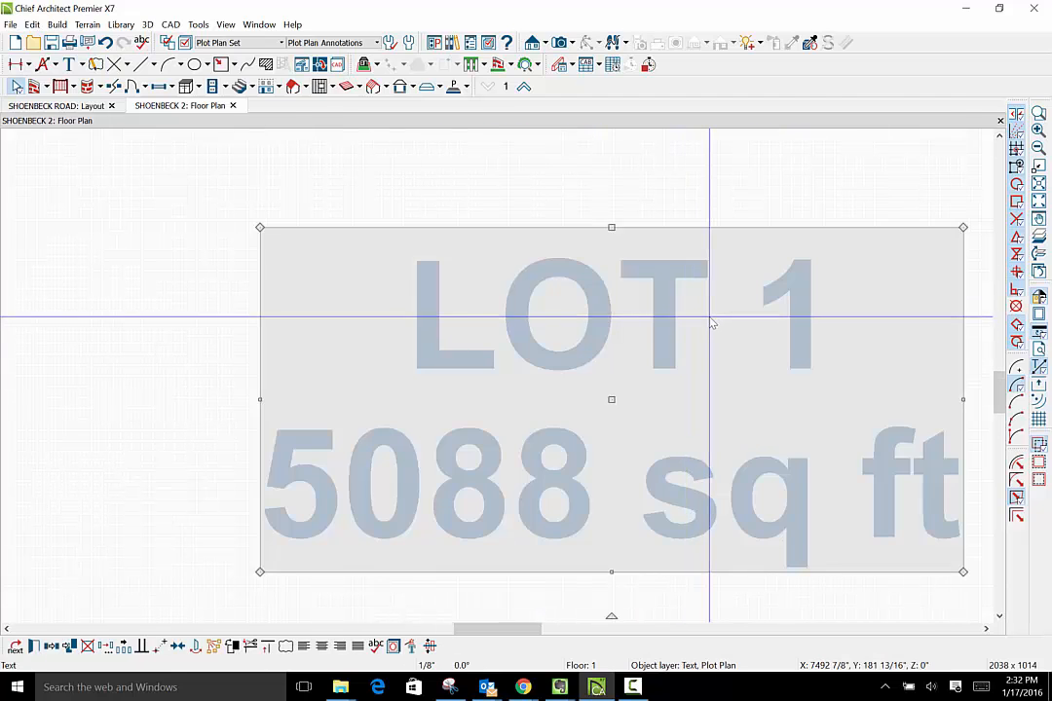
double_click(711, 324)
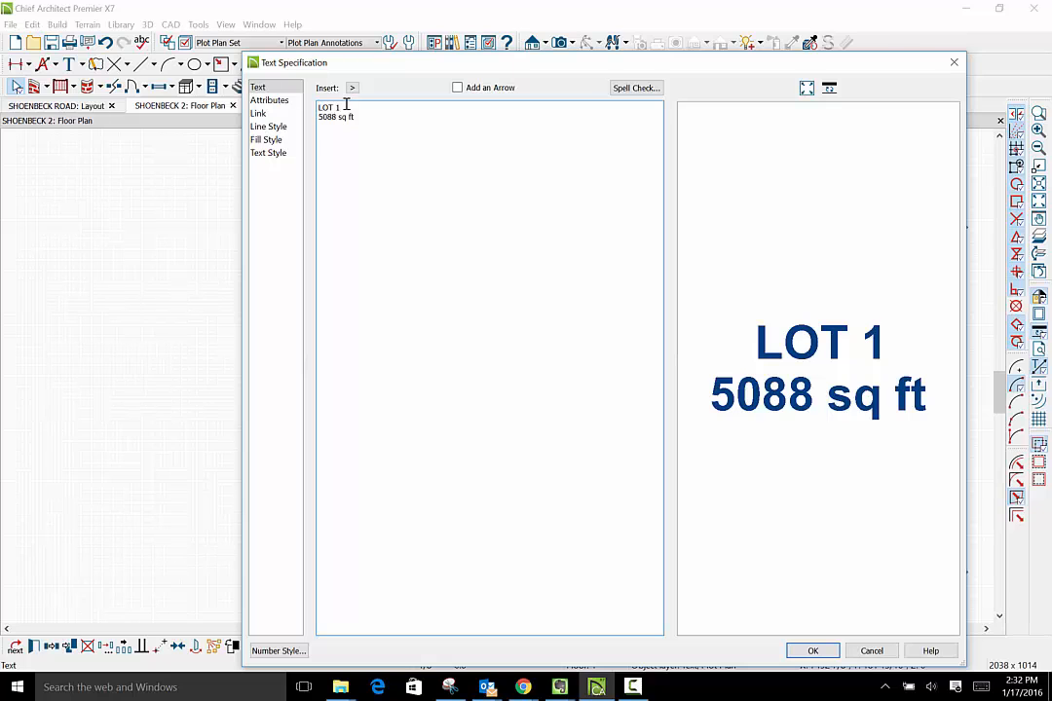
left_click(813, 650)
- Change the left-hand label in the lot above LOT 9 to read LOT 10
scroll(844, 565, "down", 3)
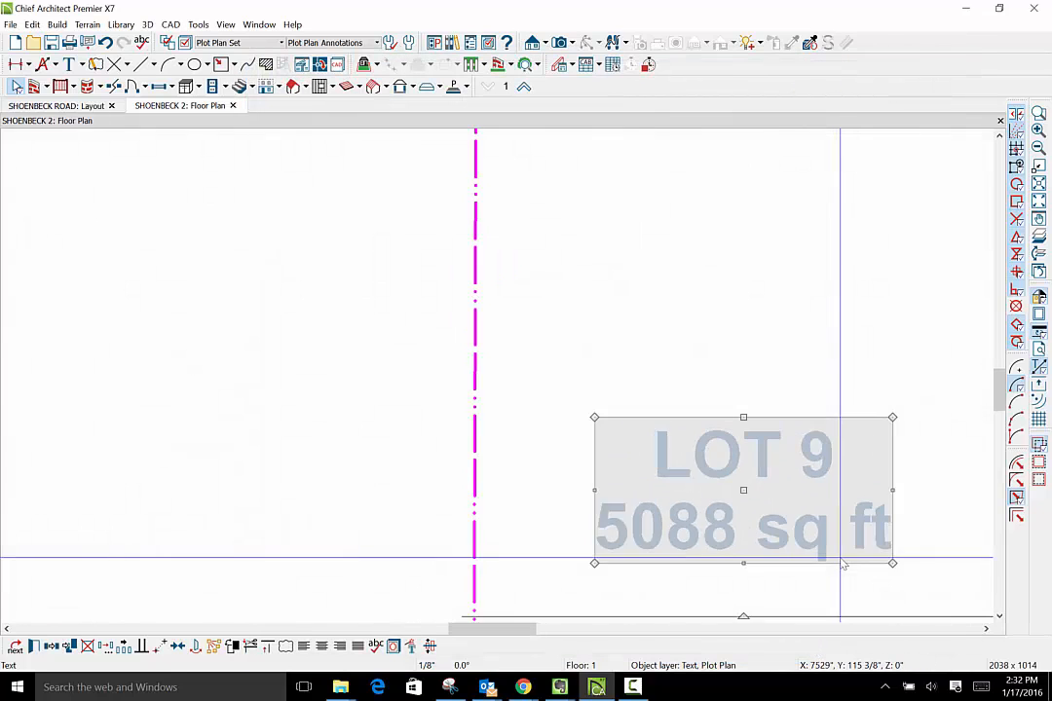
scroll(844, 565, "down", 3)
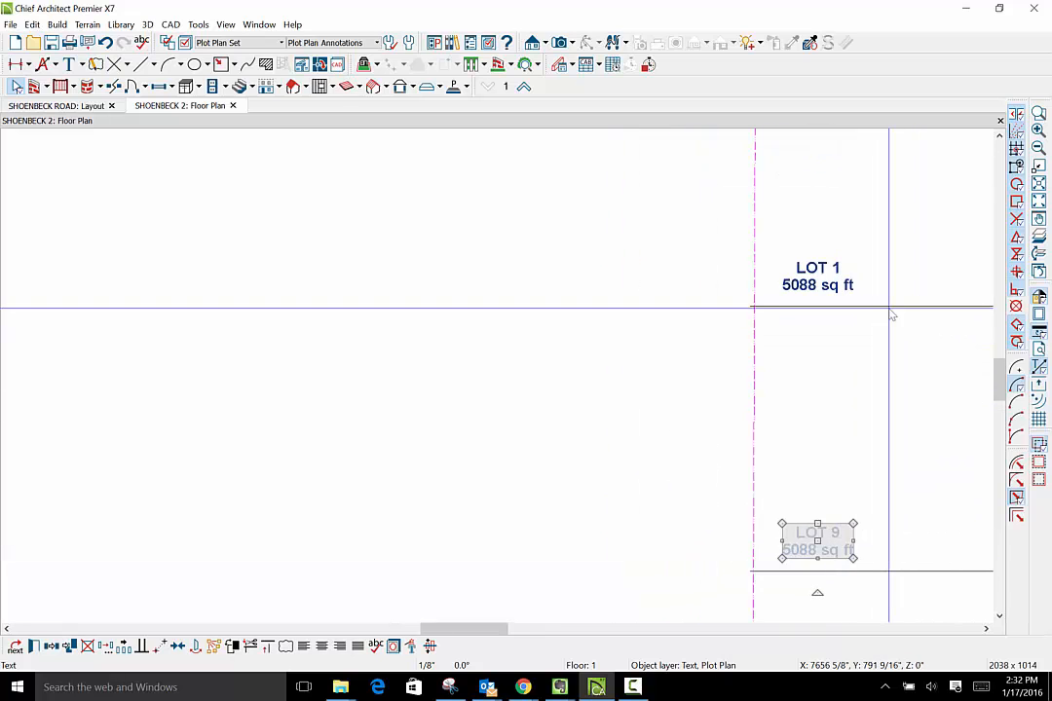
scroll(856, 277, "up", 1)
scroll(855, 277, "up", 4)
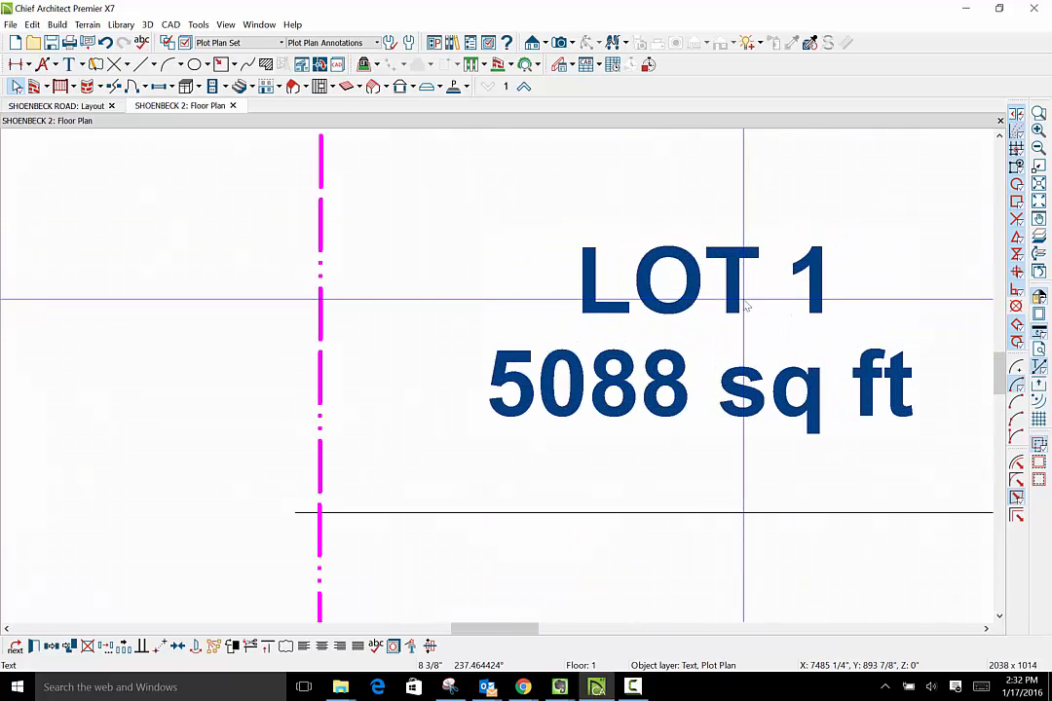
left_click(746, 306)
double_click(746, 306)
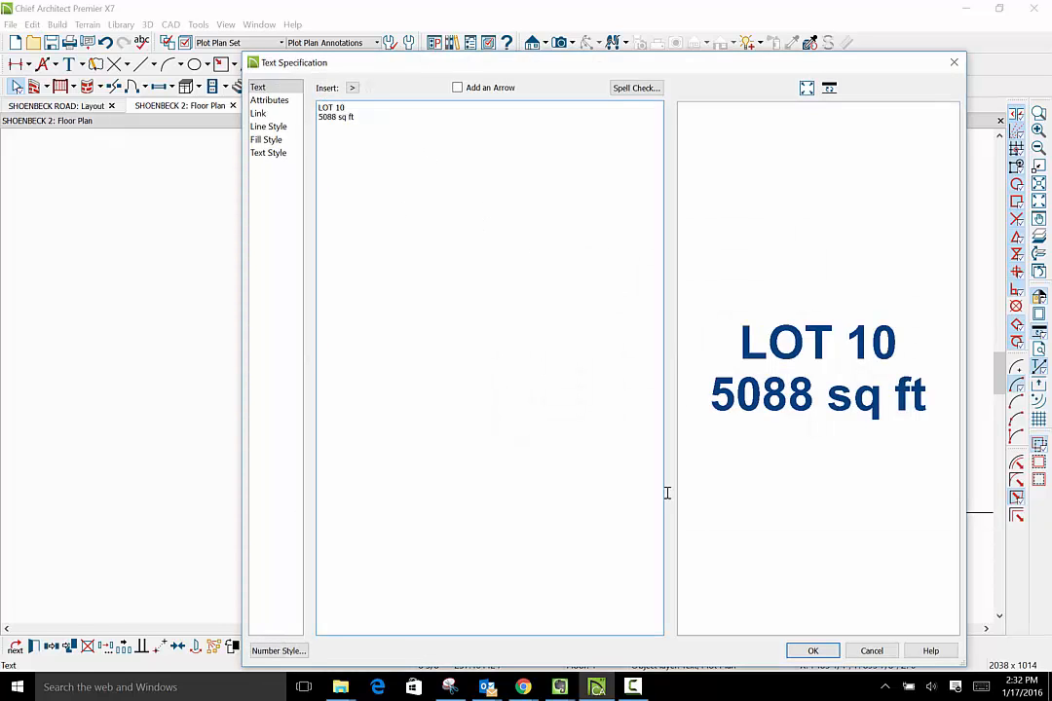
left_click(824, 653)
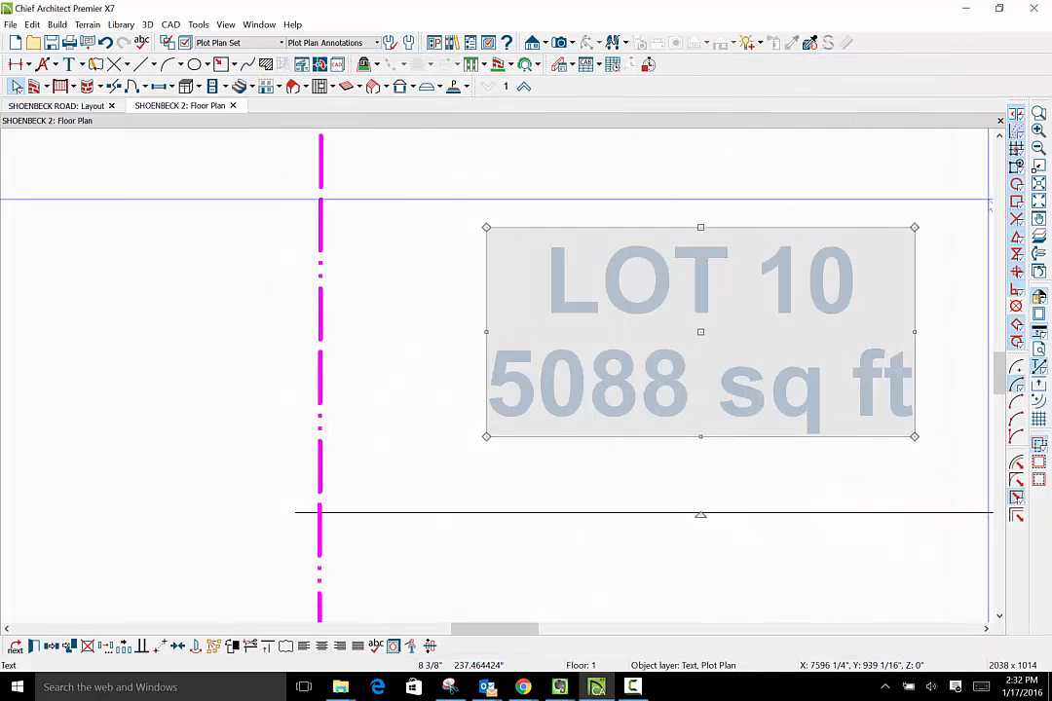
- Review the lot numbering on both sides of the access strip, from Shoenbeck Road to the rear of the property
left_click(1000, 137)
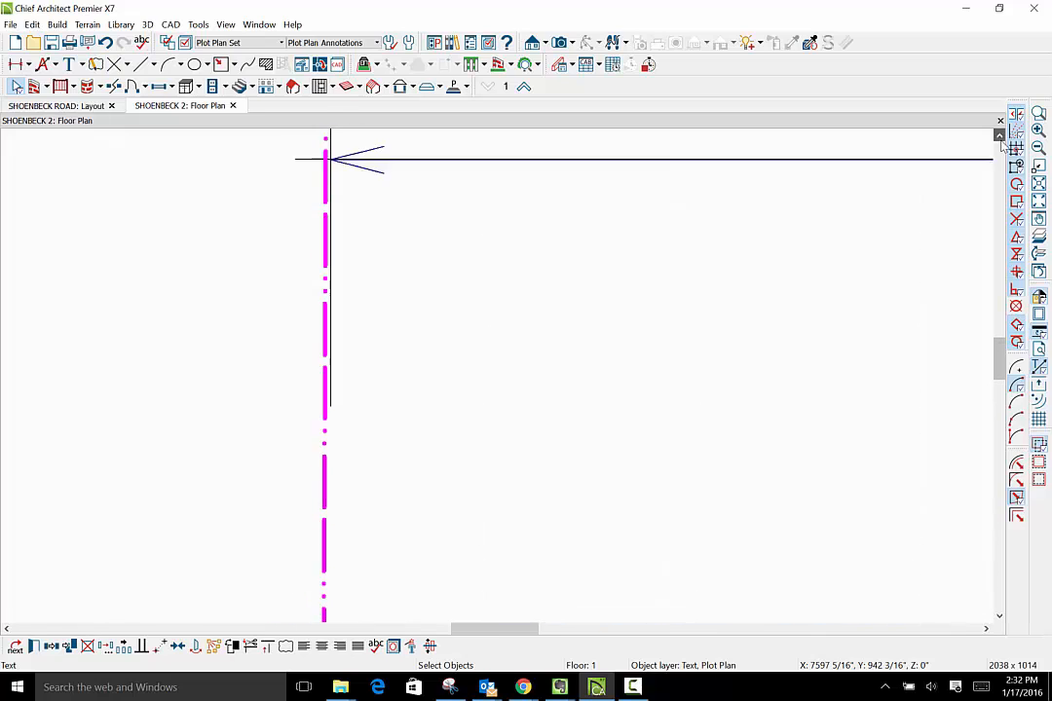
left_click(1001, 140)
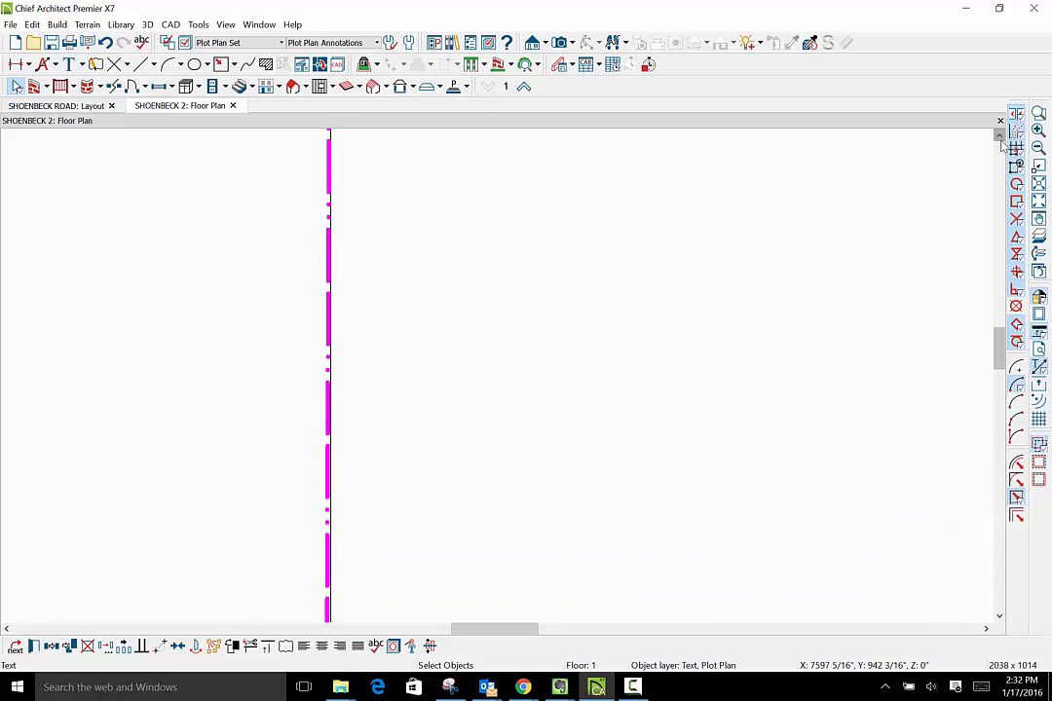
scroll(749, 353, "down", 8)
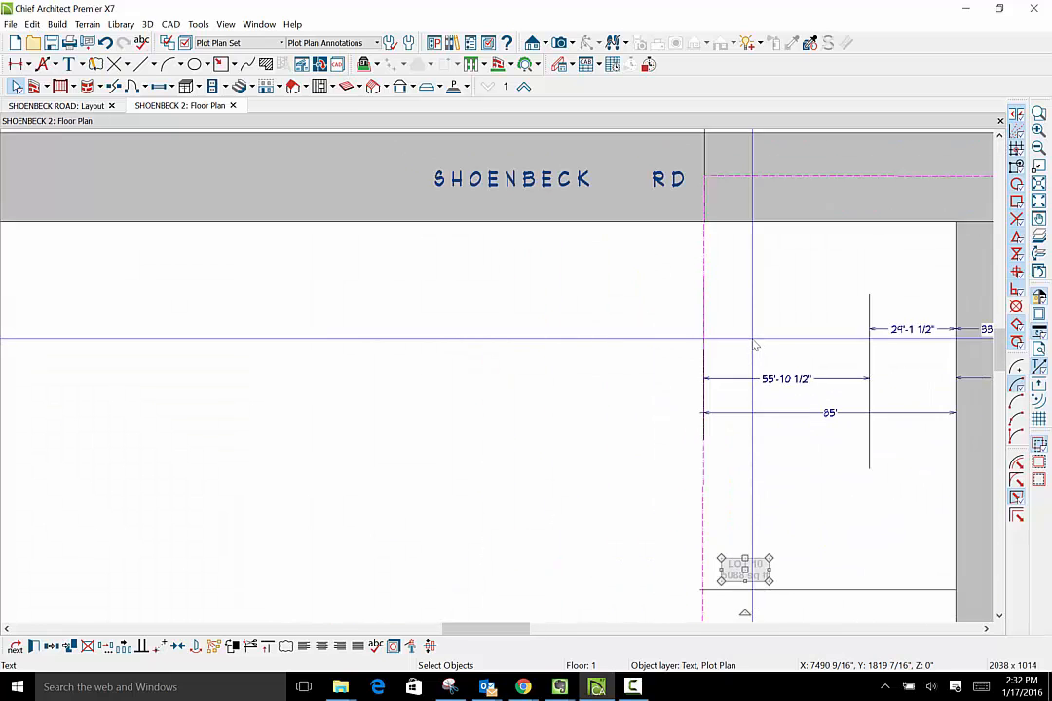
scroll(756, 347, "down", 2)
scroll(754, 342, "down", 2)
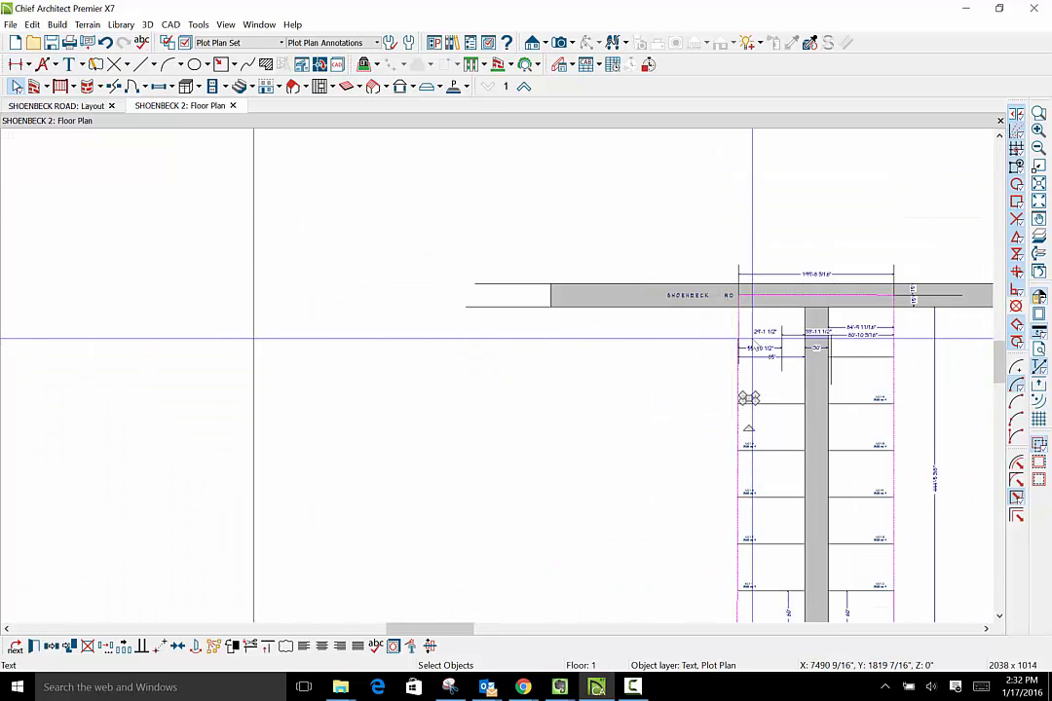
scroll(752, 339, "down", 2)
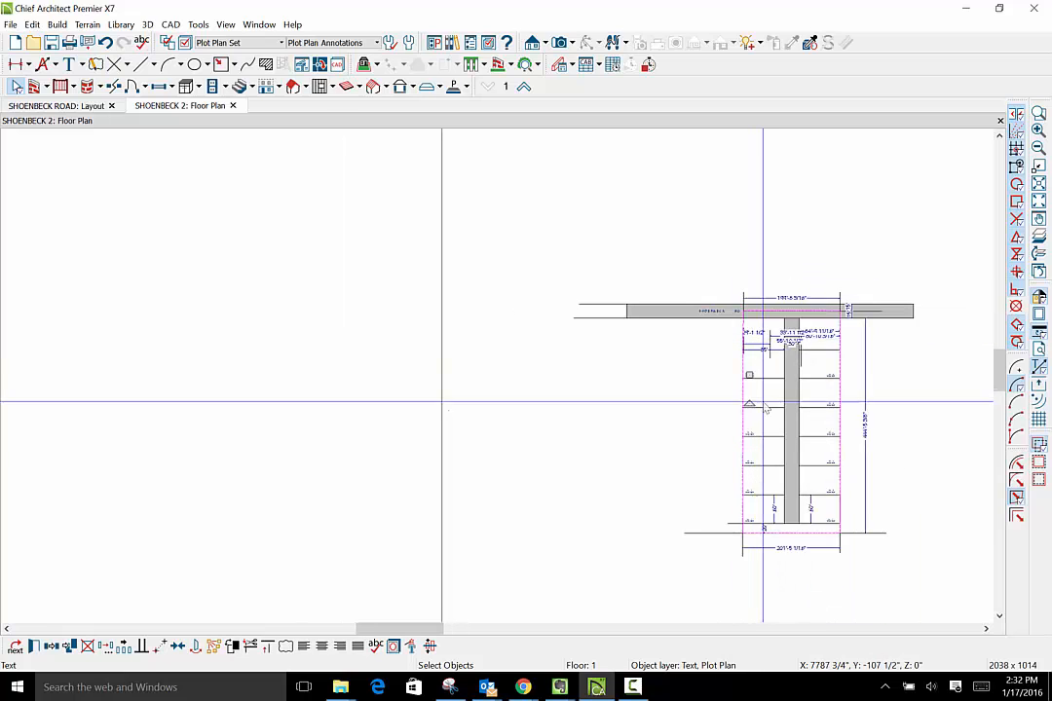
scroll(865, 440, "up", 2)
scroll(818, 570, "up", 5)
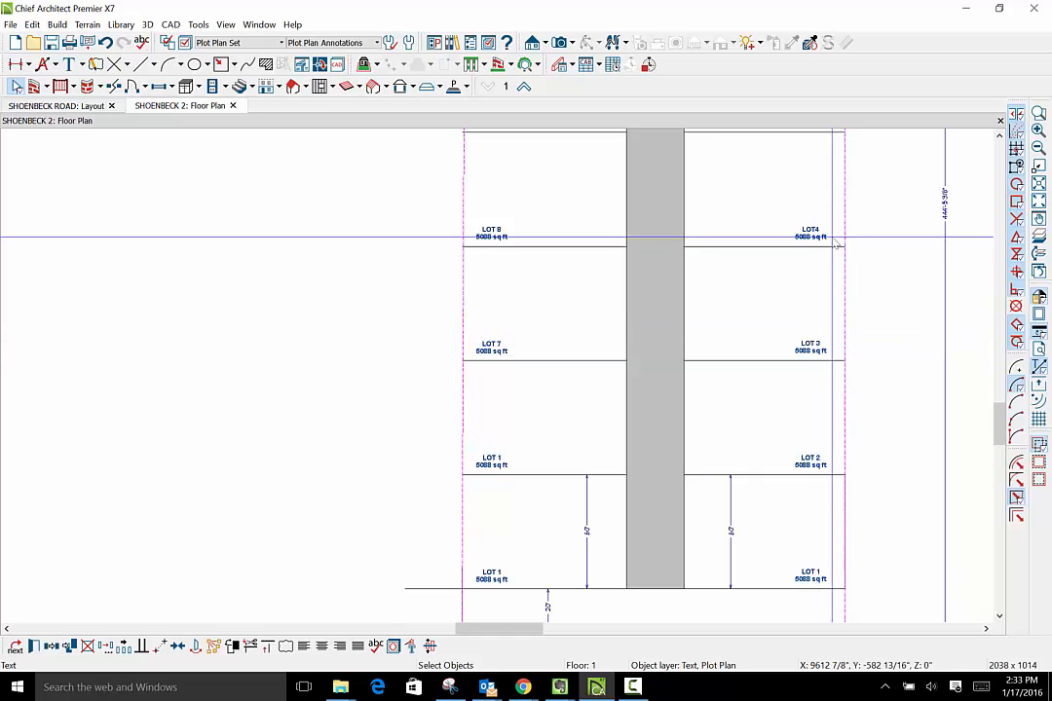
left_click(999, 135)
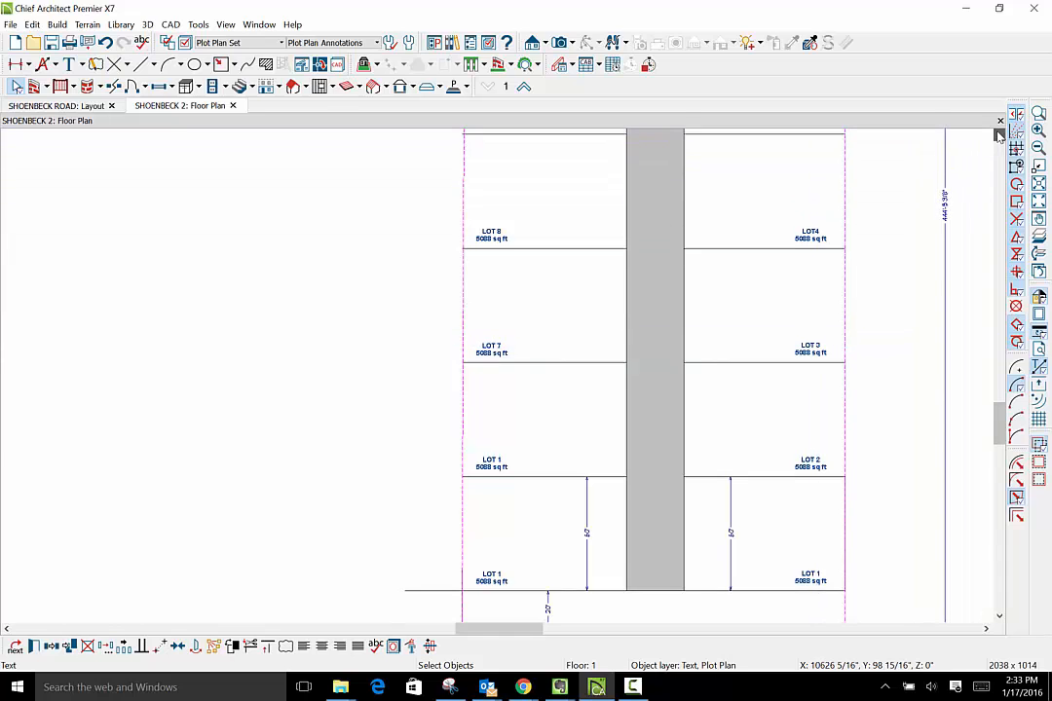
left_click_drag(1000, 136, 999, 135)
left_click(600, 249)
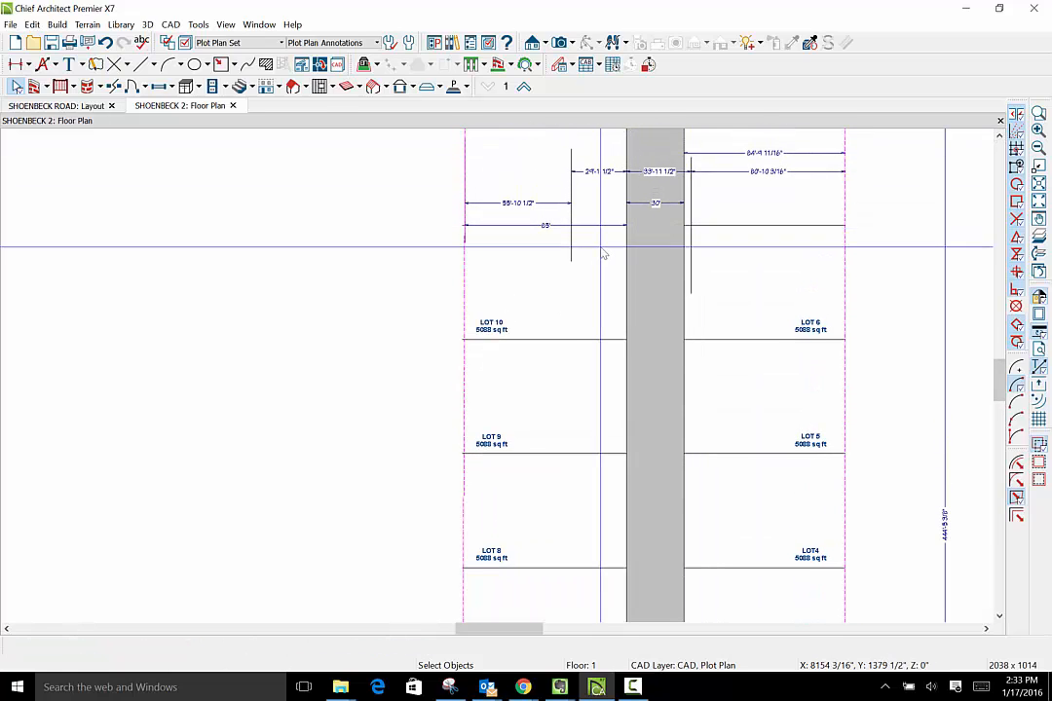
left_click_drag(1002, 619, 1003, 618)
left_click(1004, 601)
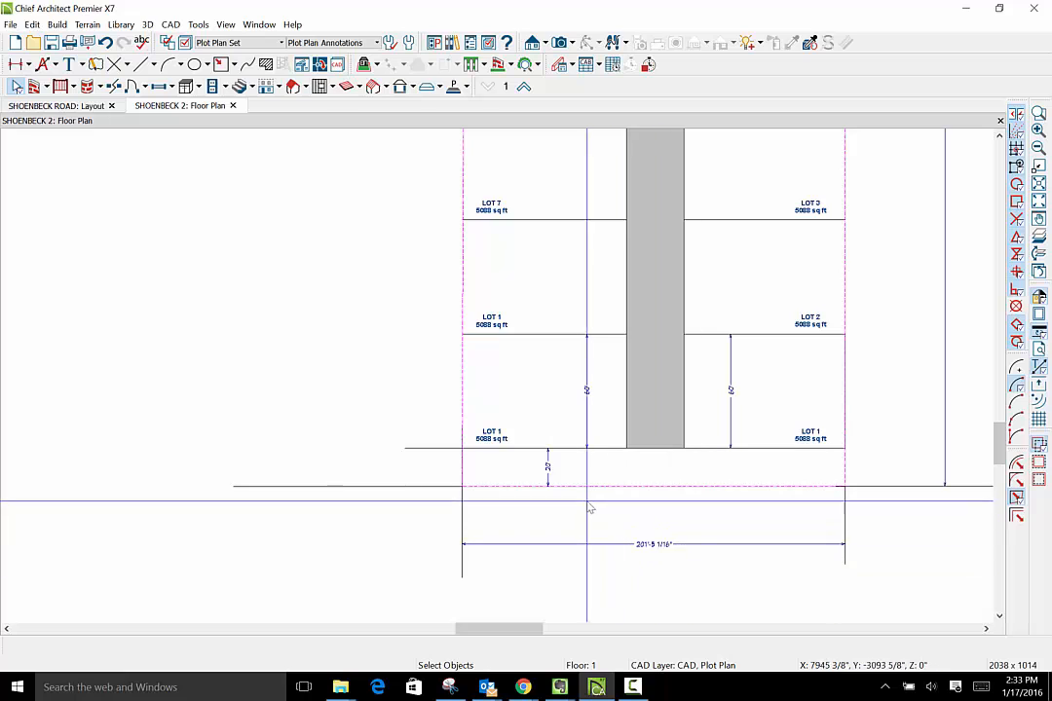
- Change the lowest left-hand label, across the access strip from LOT 1, to read LOT 7
scroll(494, 447, "up", 2)
scroll(494, 447, "up", 2)
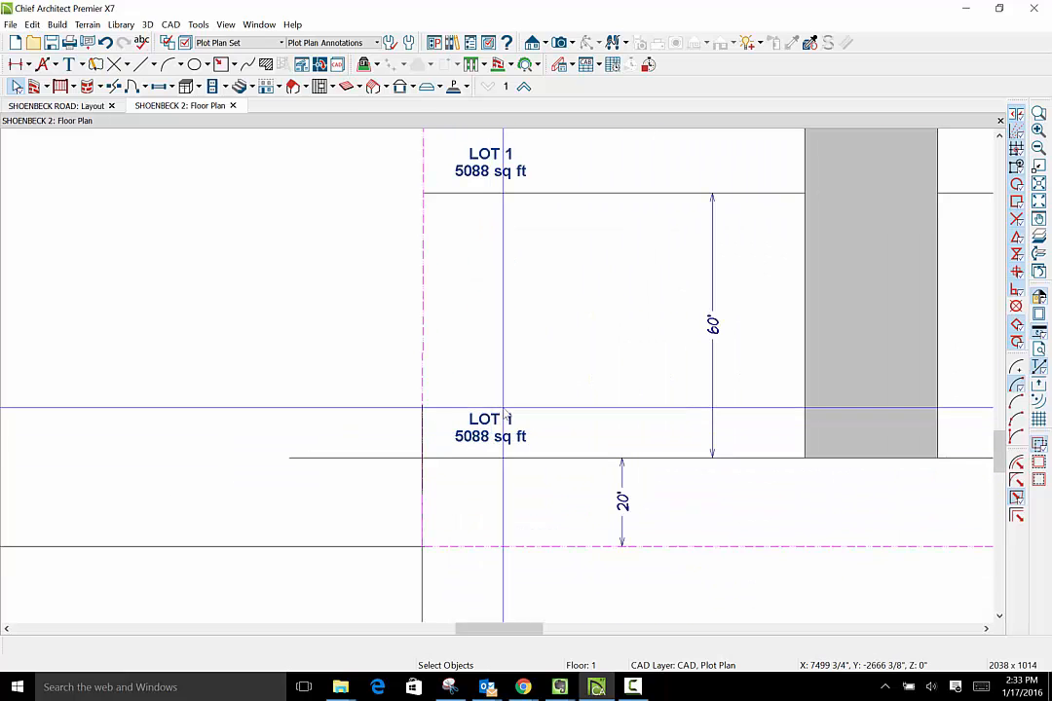
left_click(503, 439)
double_click(504, 438)
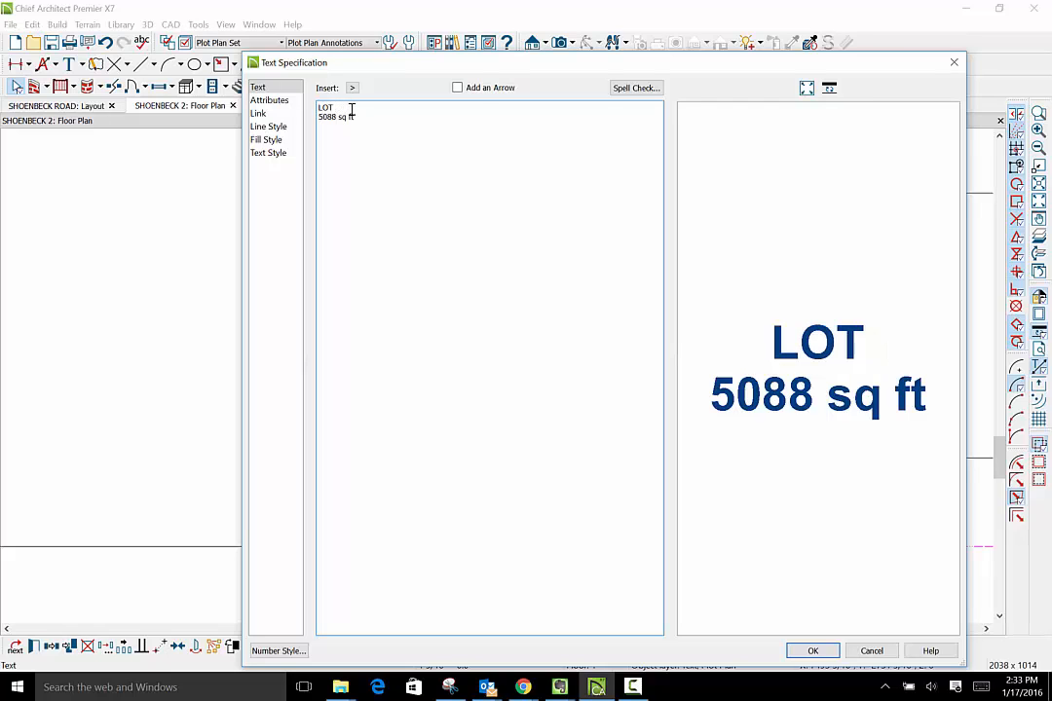
left_click(810, 651)
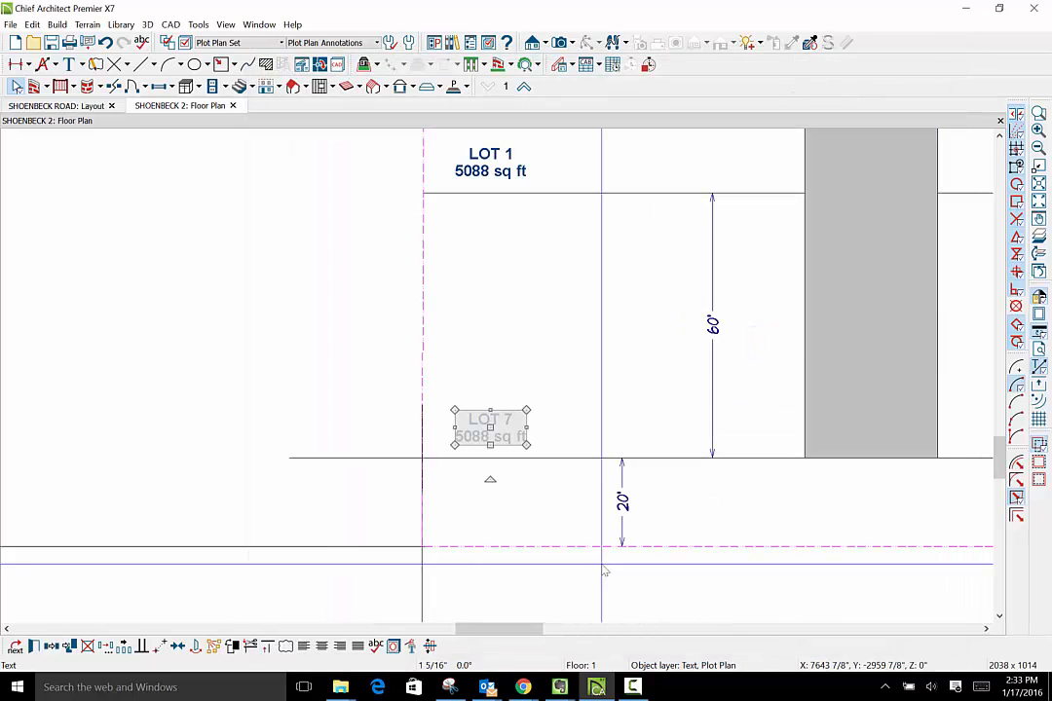
- Change the second left-hand label from the rear, across the access strip from LOT 2, to read LOT 8
double_click(501, 161)
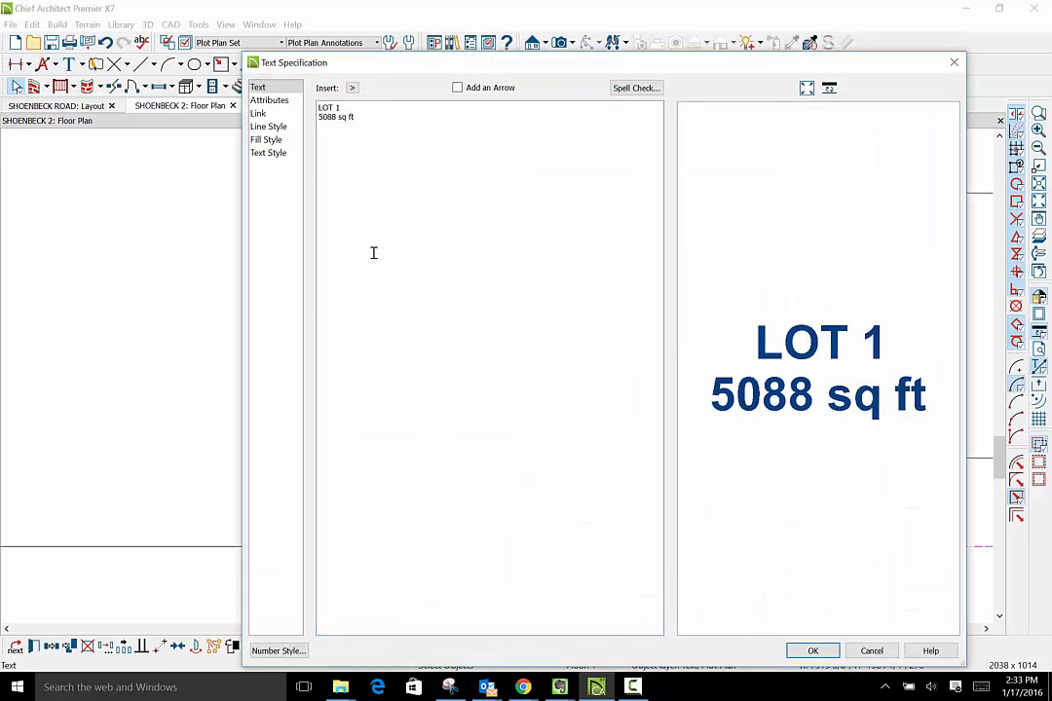
left_click(344, 109)
key("BackSpace")
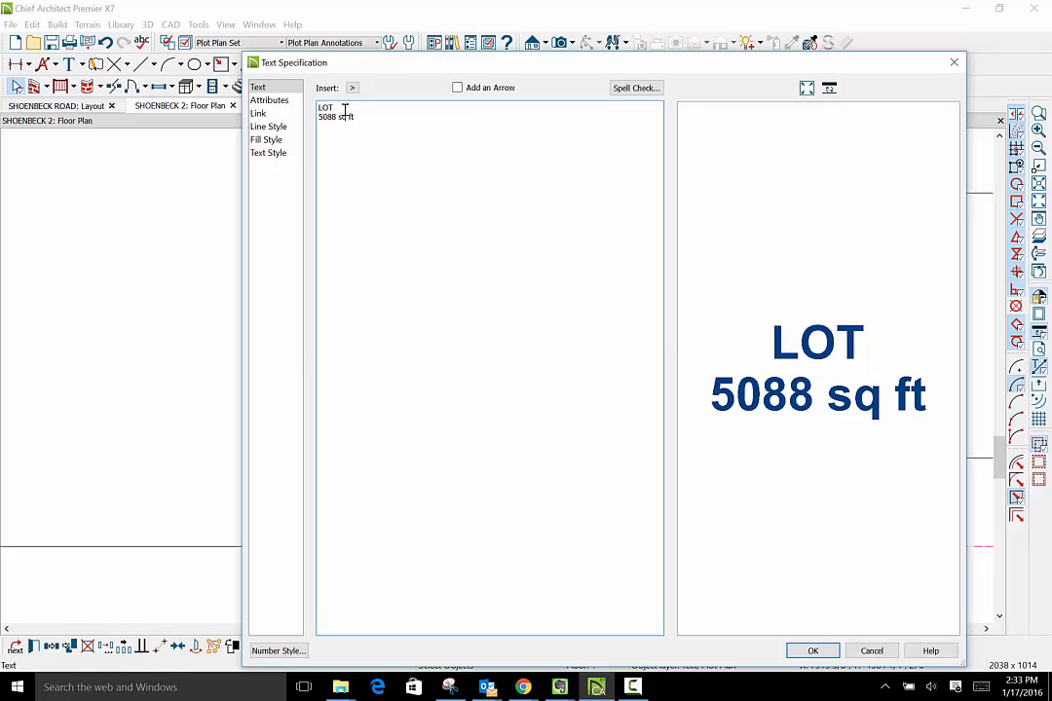
type("8")
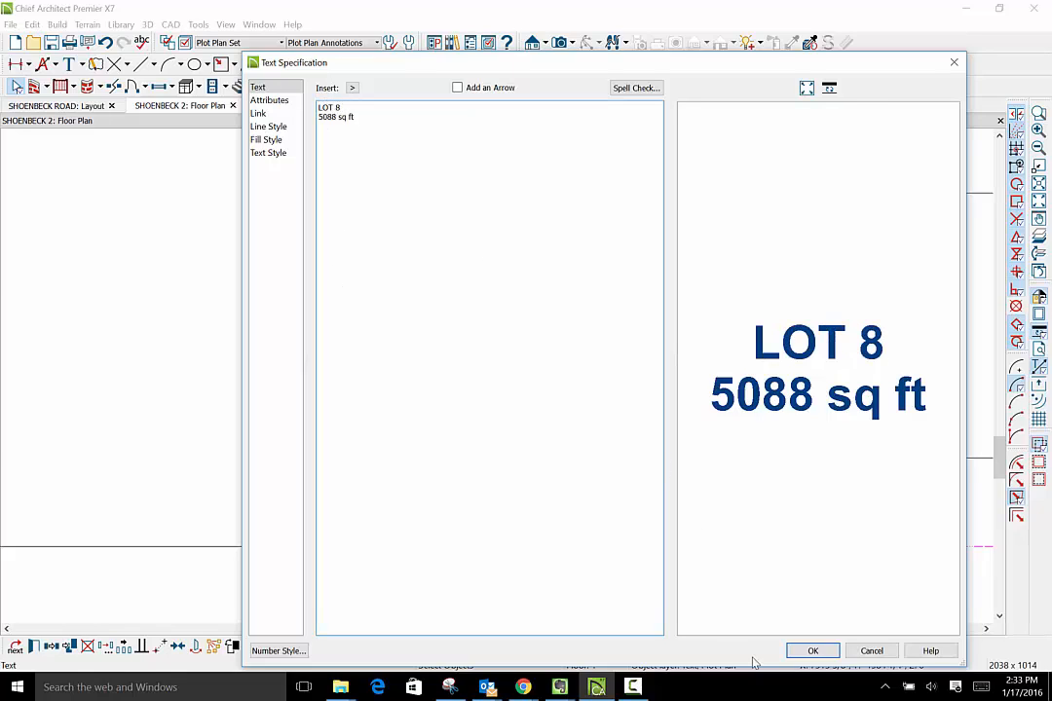
left_click(813, 651)
scroll(776, 405, "down", 2)
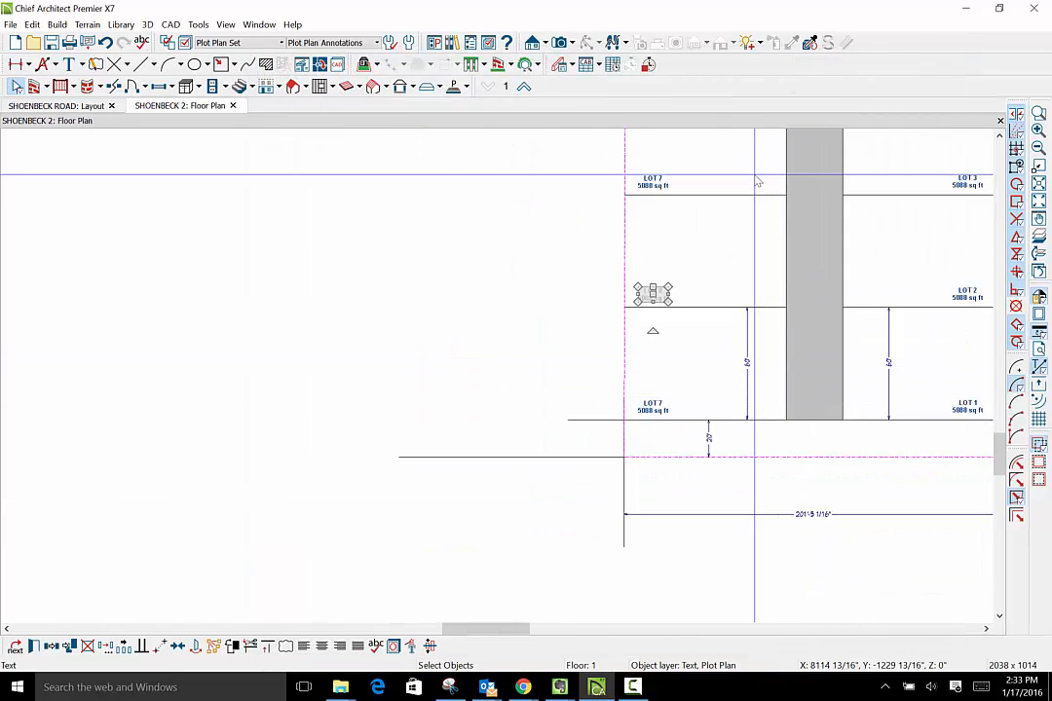
- Delete the dimension string crossing the access strip and the separate dimension across the right-hand lot nearest Shoenbeck Road
scroll(670, 200, "up", 3)
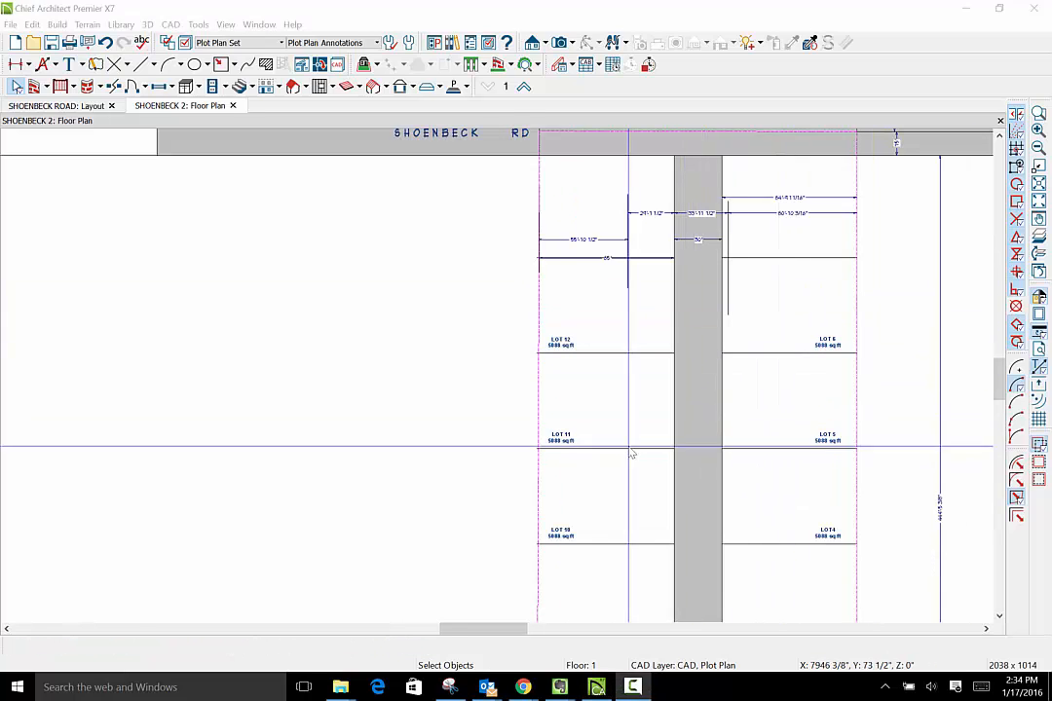
left_click(813, 213)
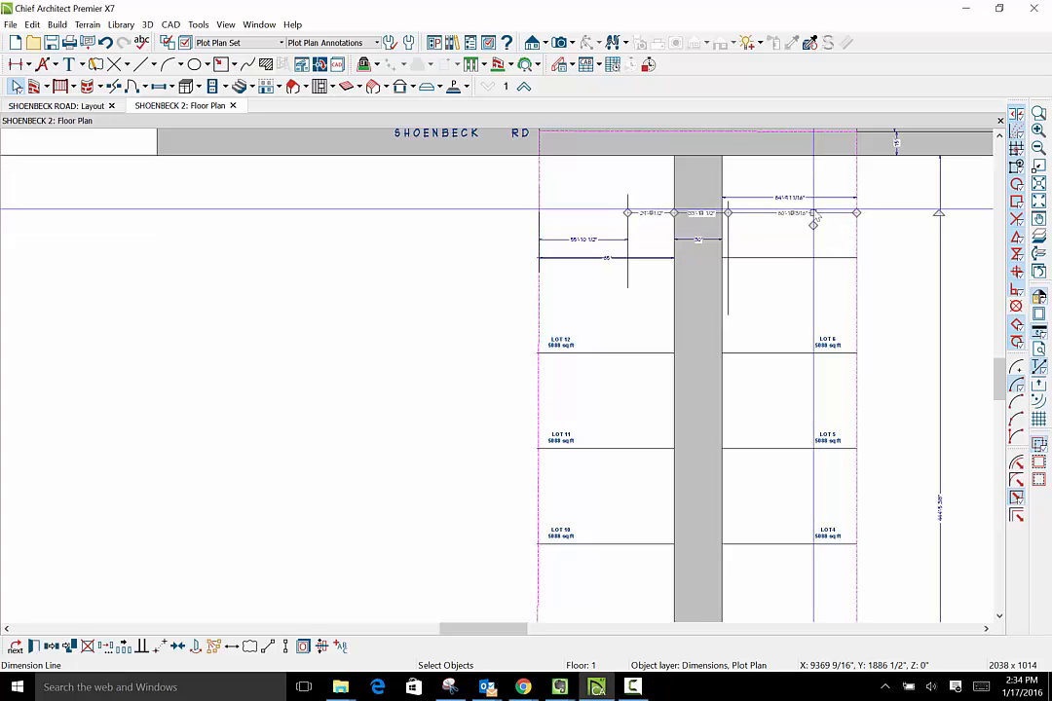
key("Delete")
scroll(848, 595, "up", 1)
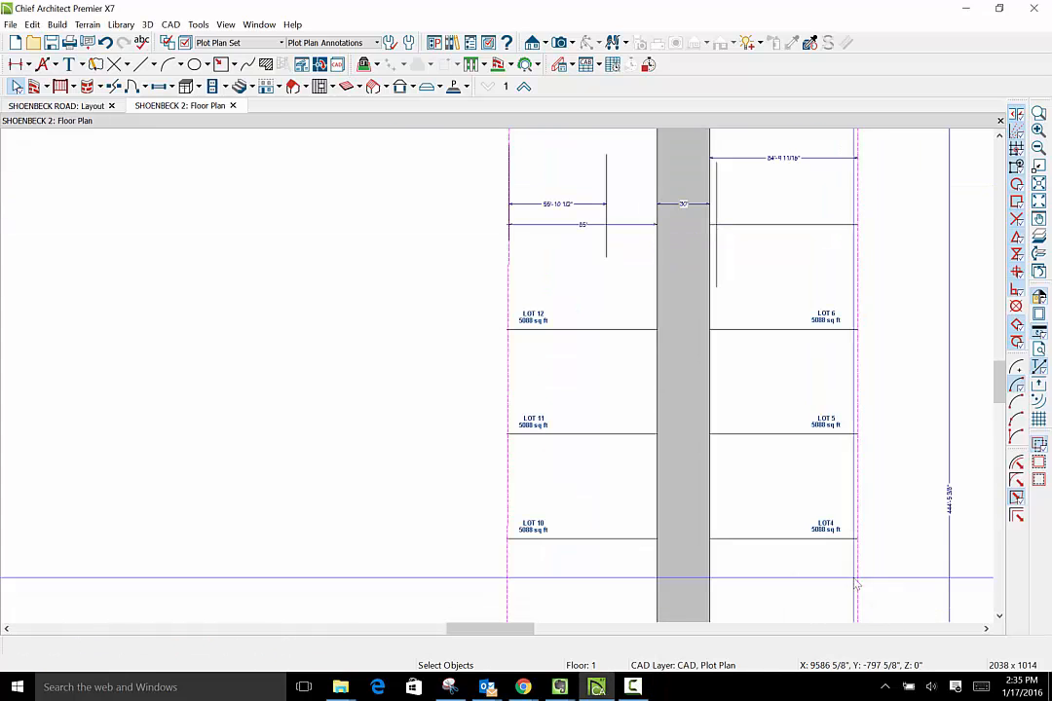
left_click(791, 158)
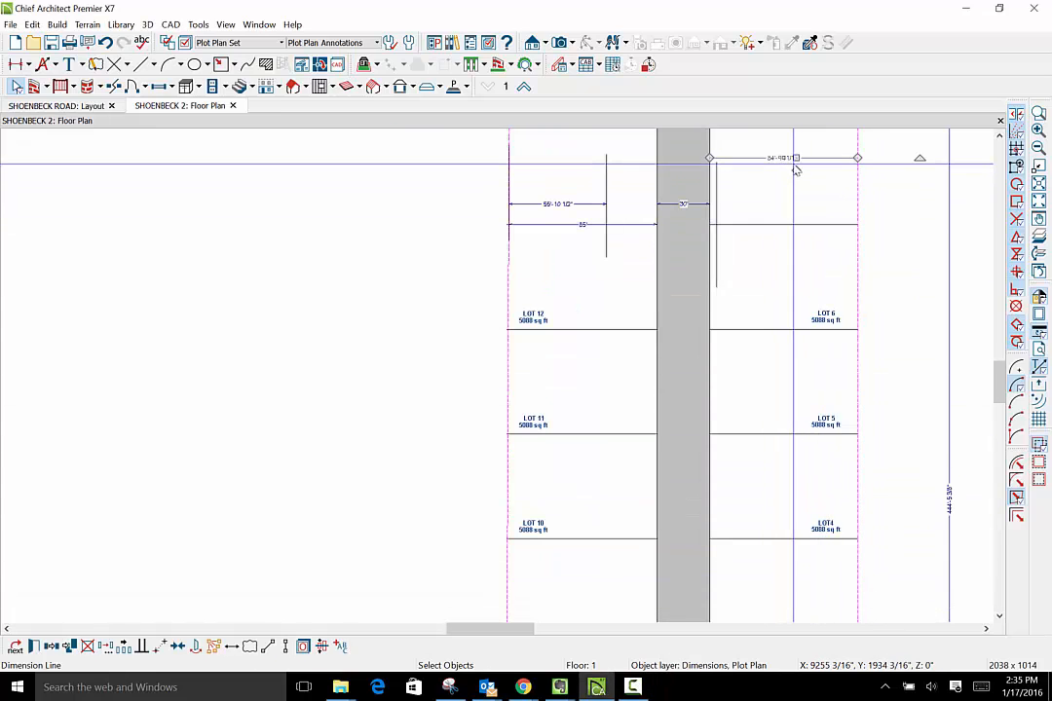
key("Delete")
- Delete the two short vertical reference lines on either side of the access strip near Shoenbeck Road
left_click(717, 203)
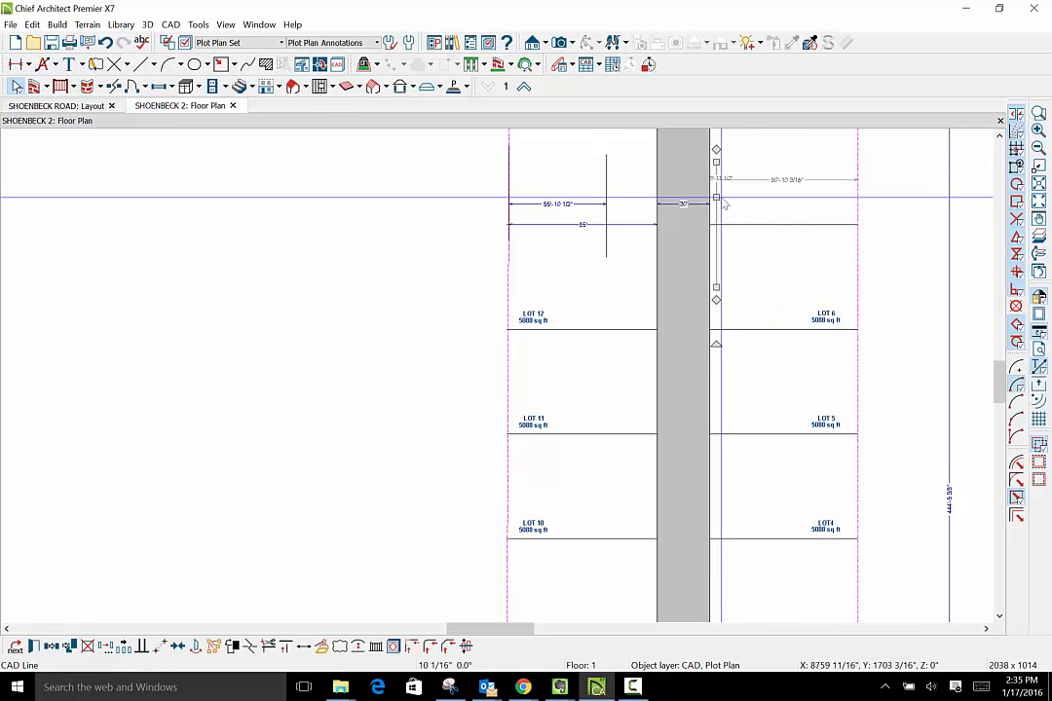
key("Delete")
left_click(606, 195)
key("Delete")
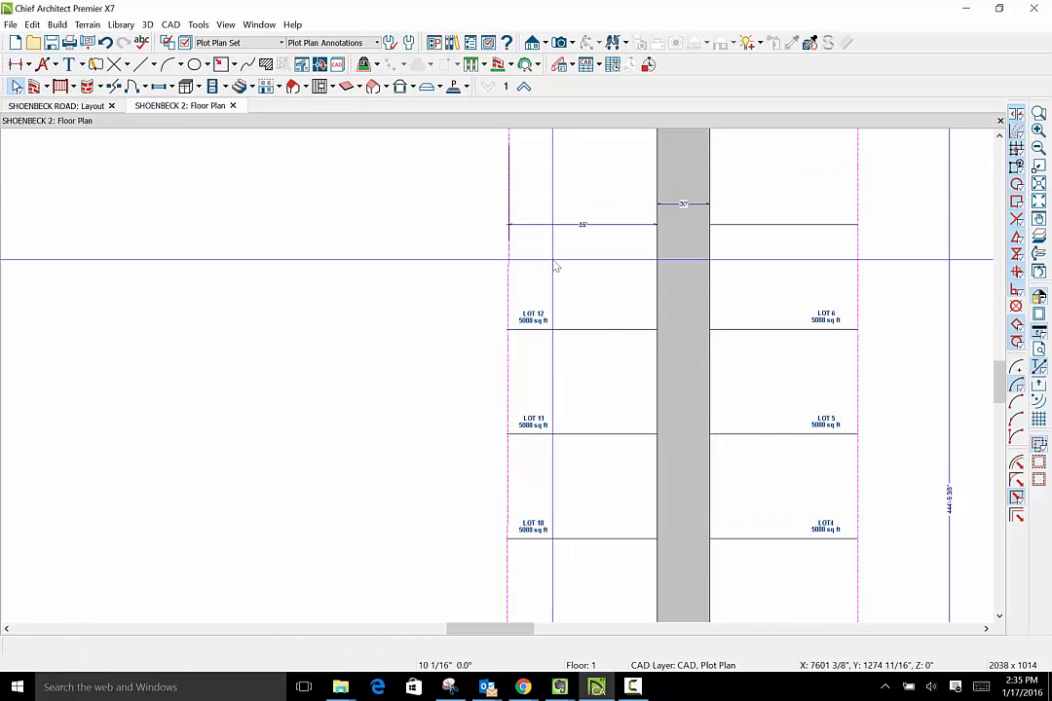
- Move the 85' dimension off the front left-hand lot line, up toward Shoenbeck Road
scroll(604, 280, "down", 4)
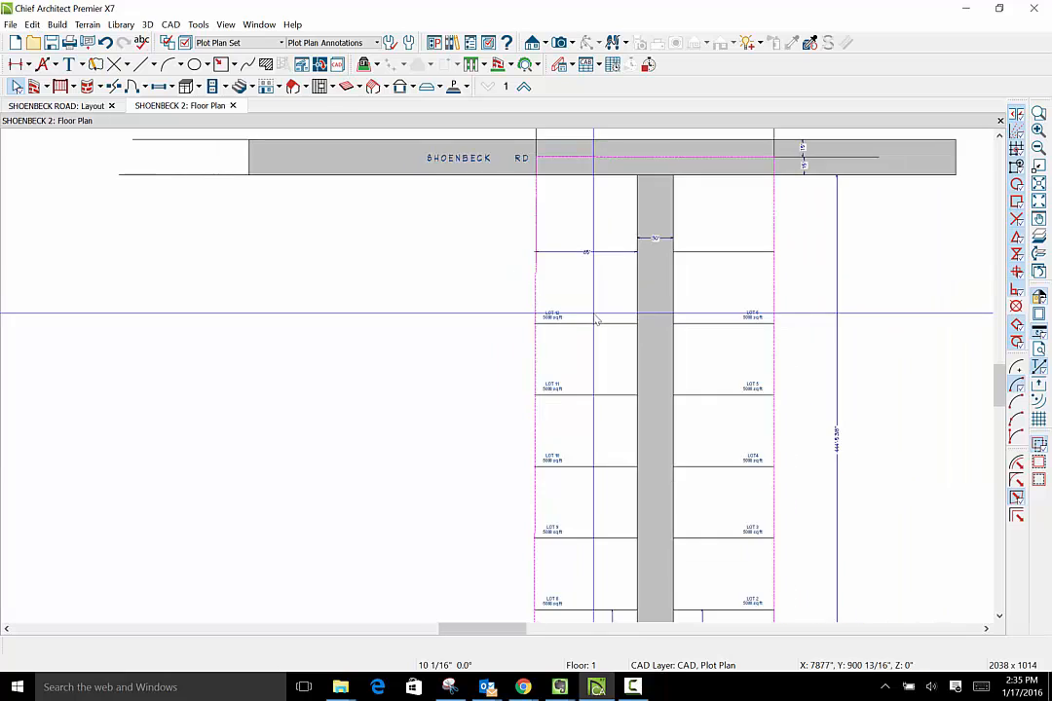
left_click(606, 278)
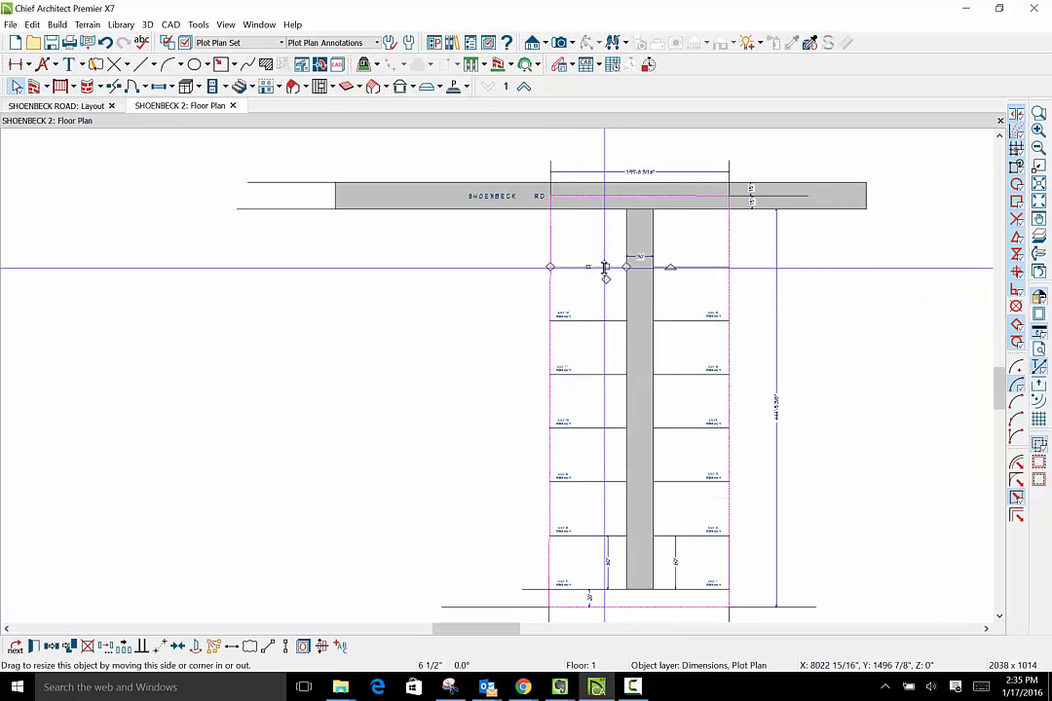
scroll(607, 279, "up", 1)
scroll(606, 278, "up", 2)
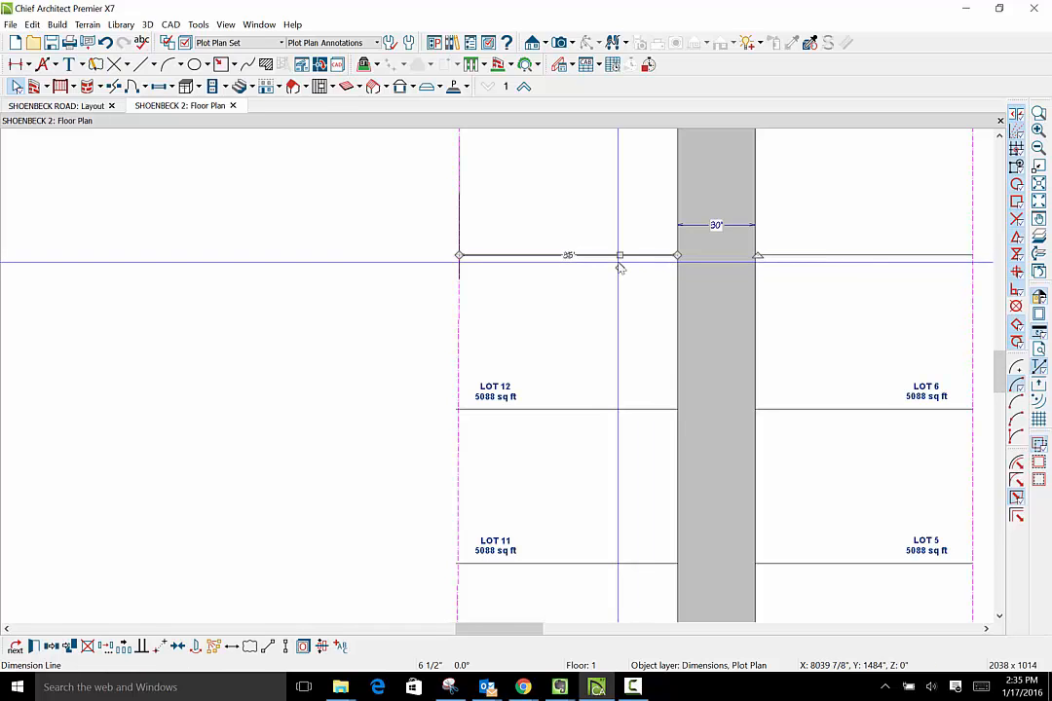
left_click_drag(621, 255, 639, 191)
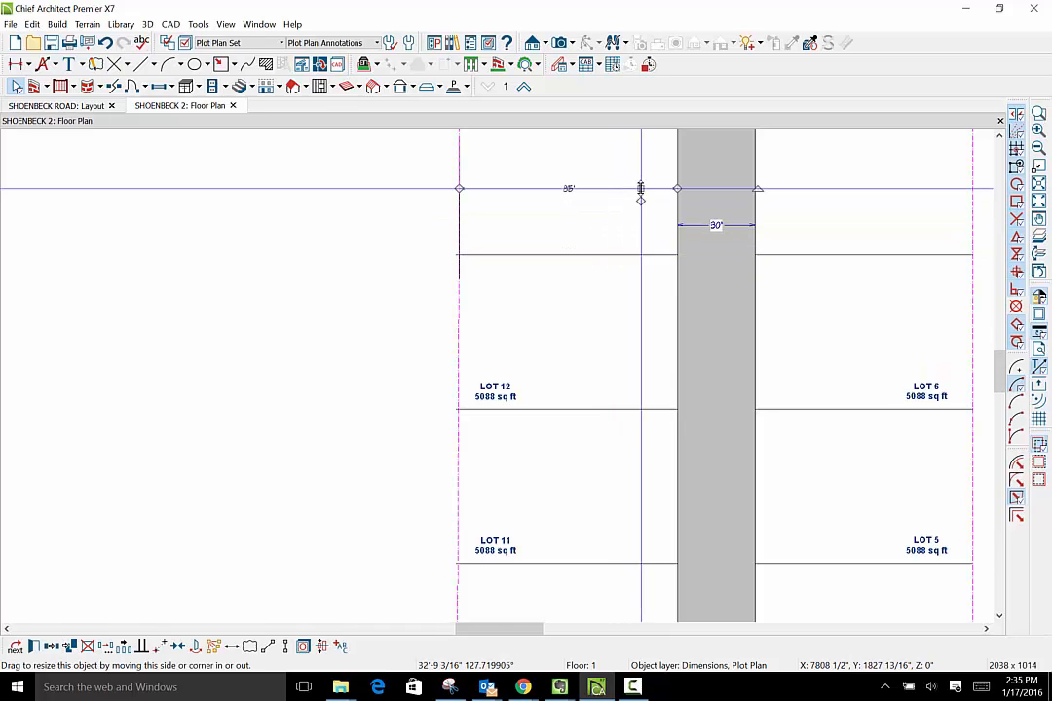
- Start a text note in the open area beyond the right-hand lots, reading TYPICAL LOT DIMENSION with the spelling corrected
scroll(682, 429, "down", 4)
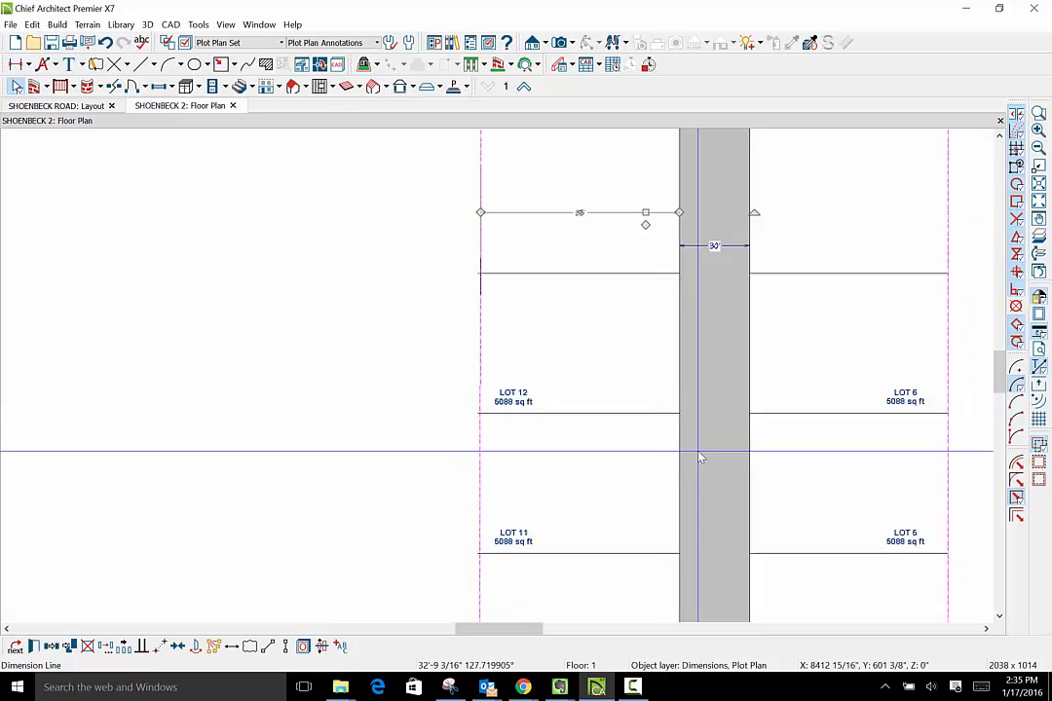
scroll(700, 458, "down", 1)
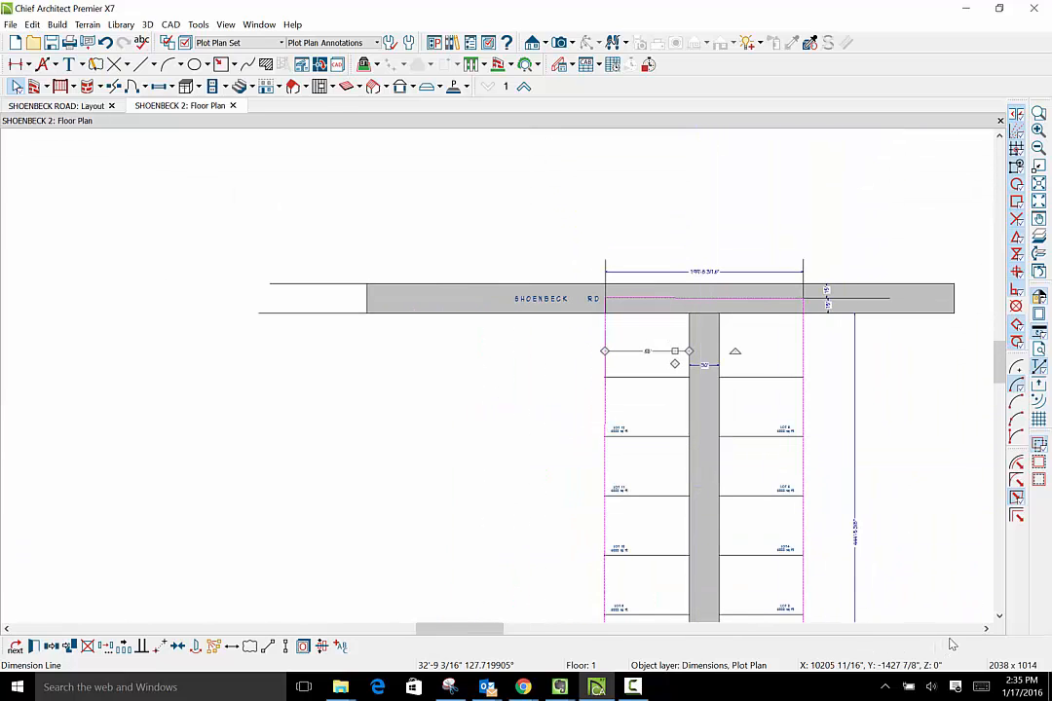
left_click(1000, 616)
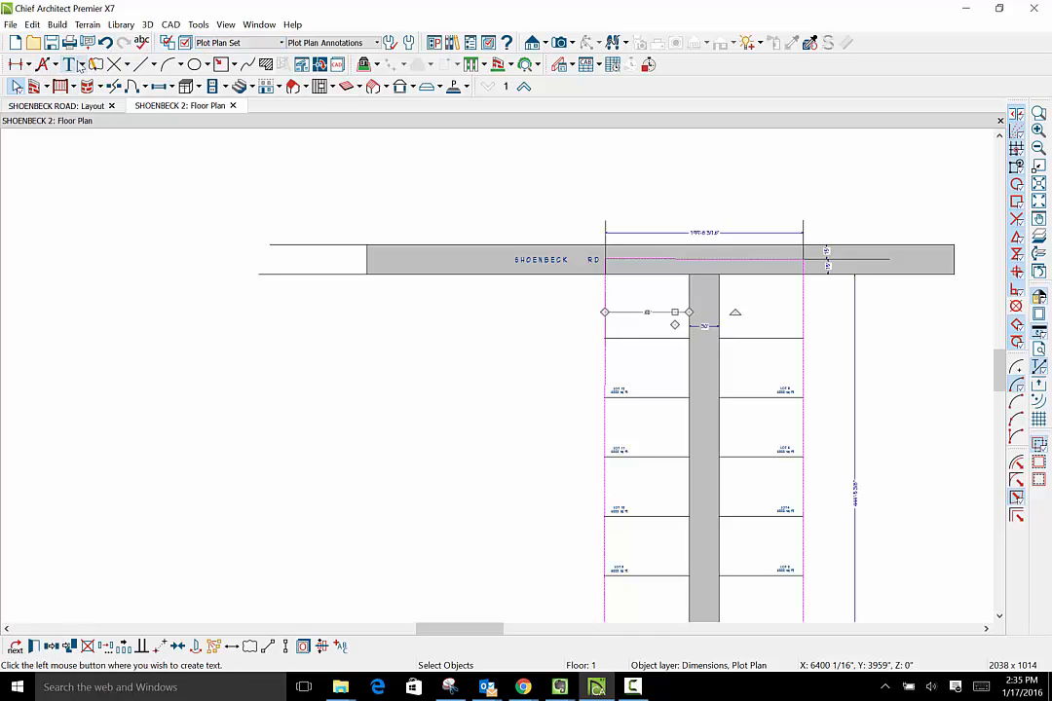
left_click(83, 65)
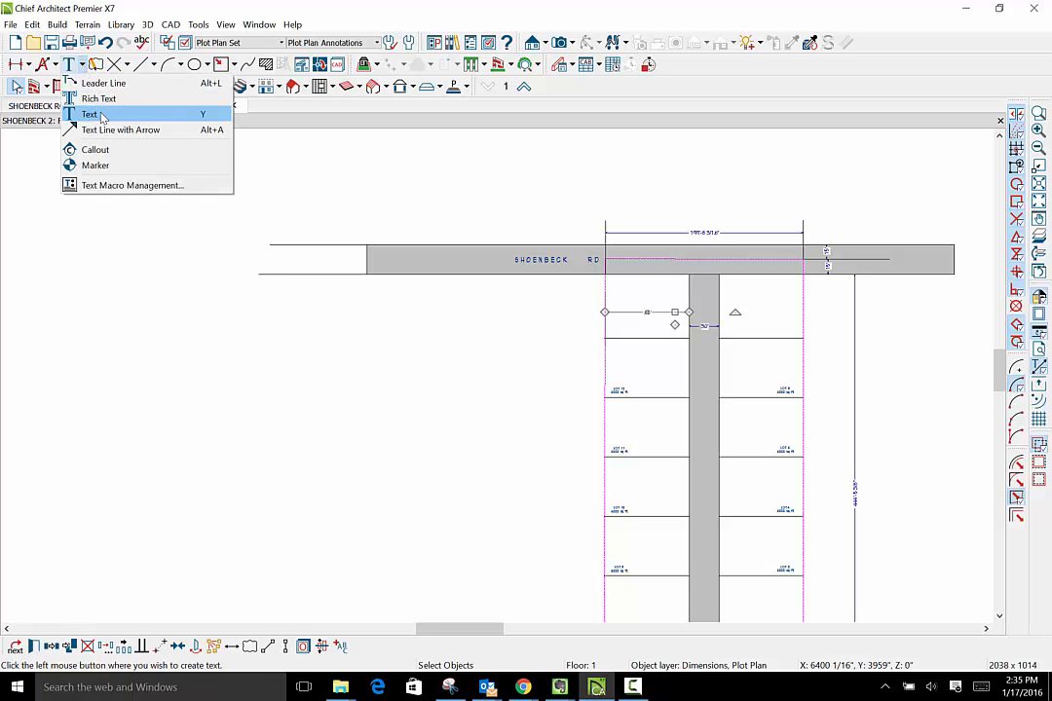
left_click(89, 113)
left_click(883, 373)
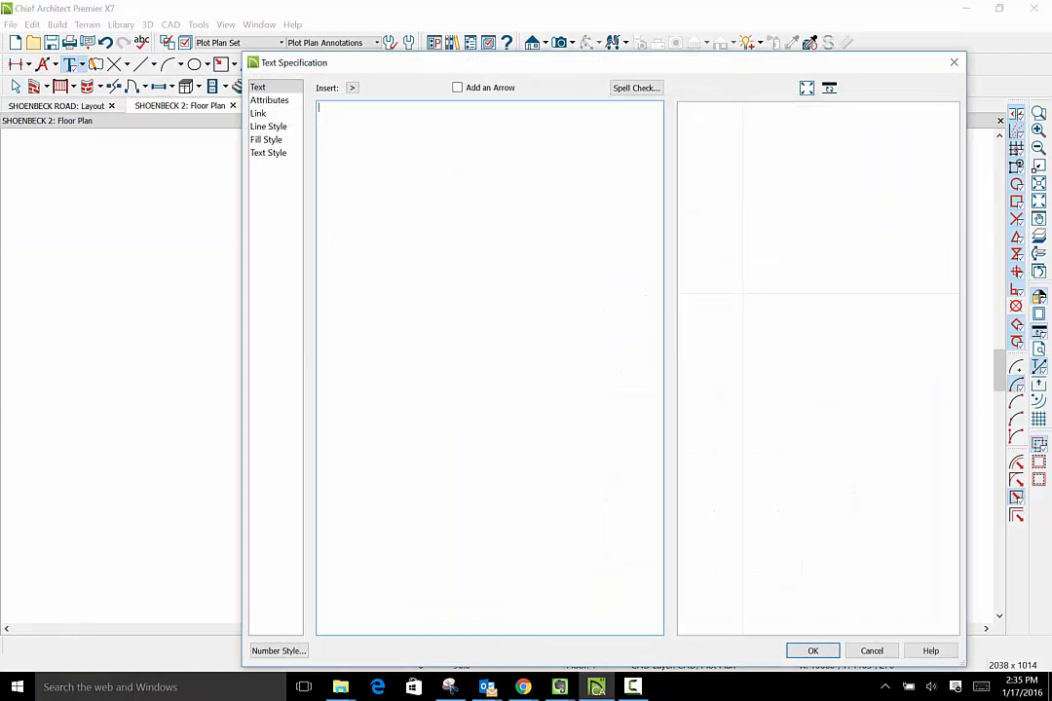
type("TY")
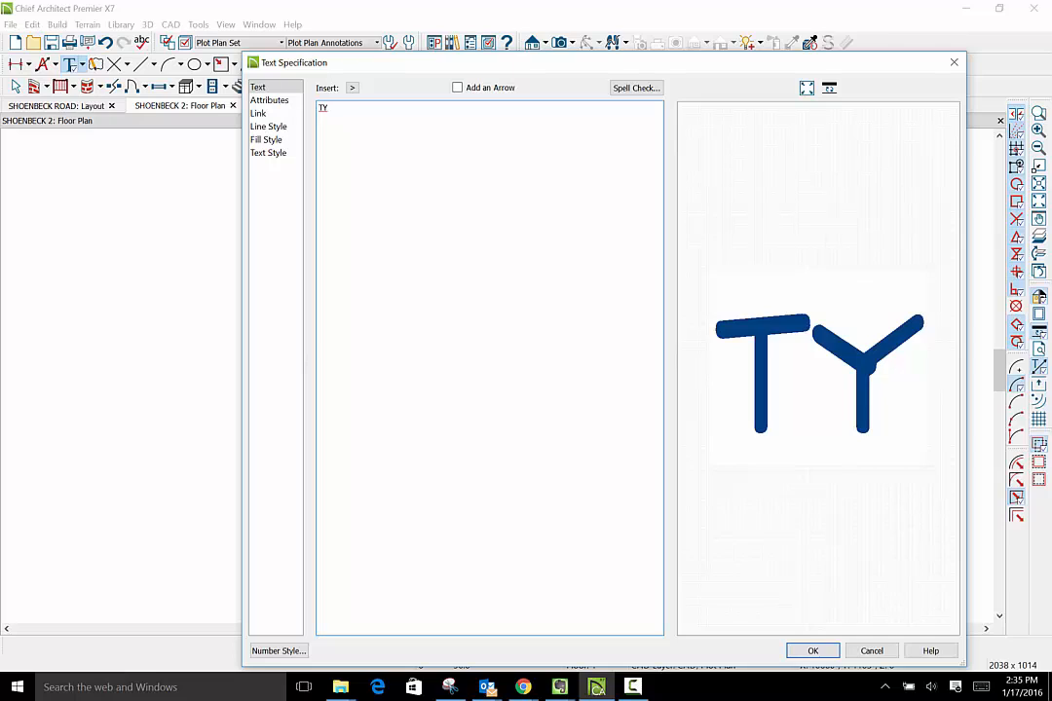
type("PICAL LOT")
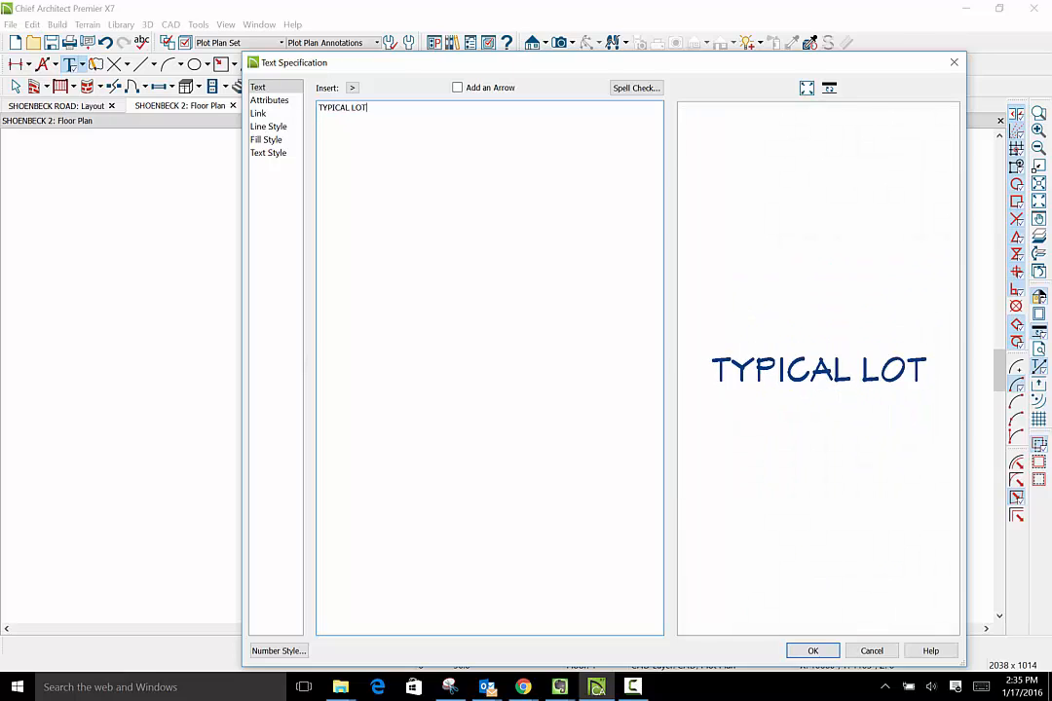
type(" DIMI")
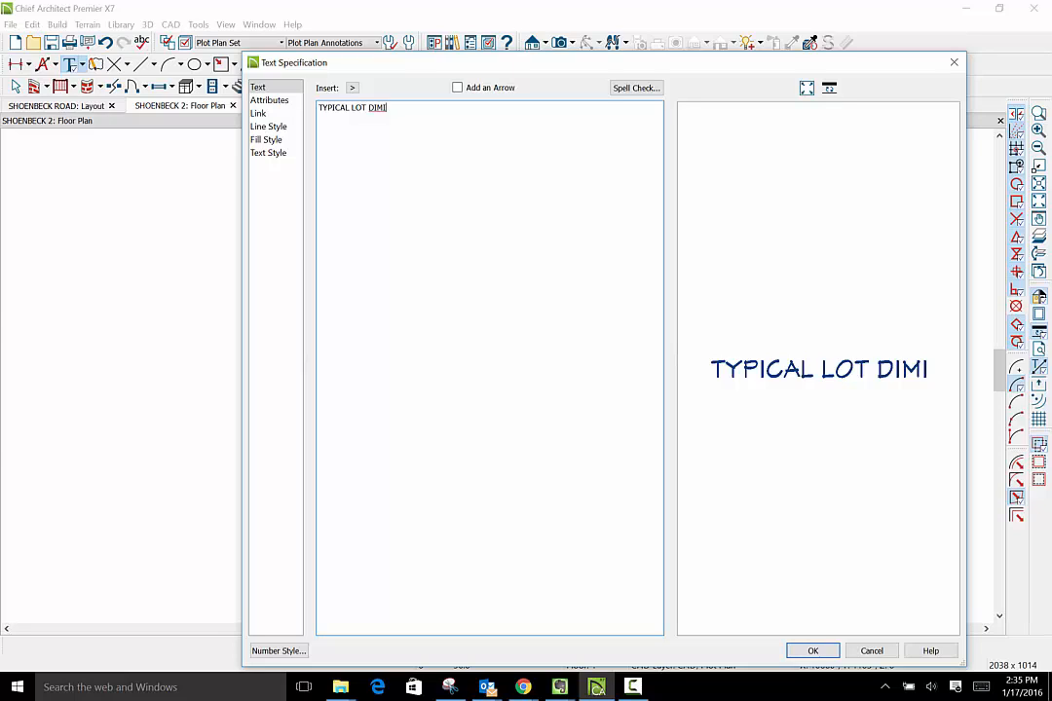
type("N")
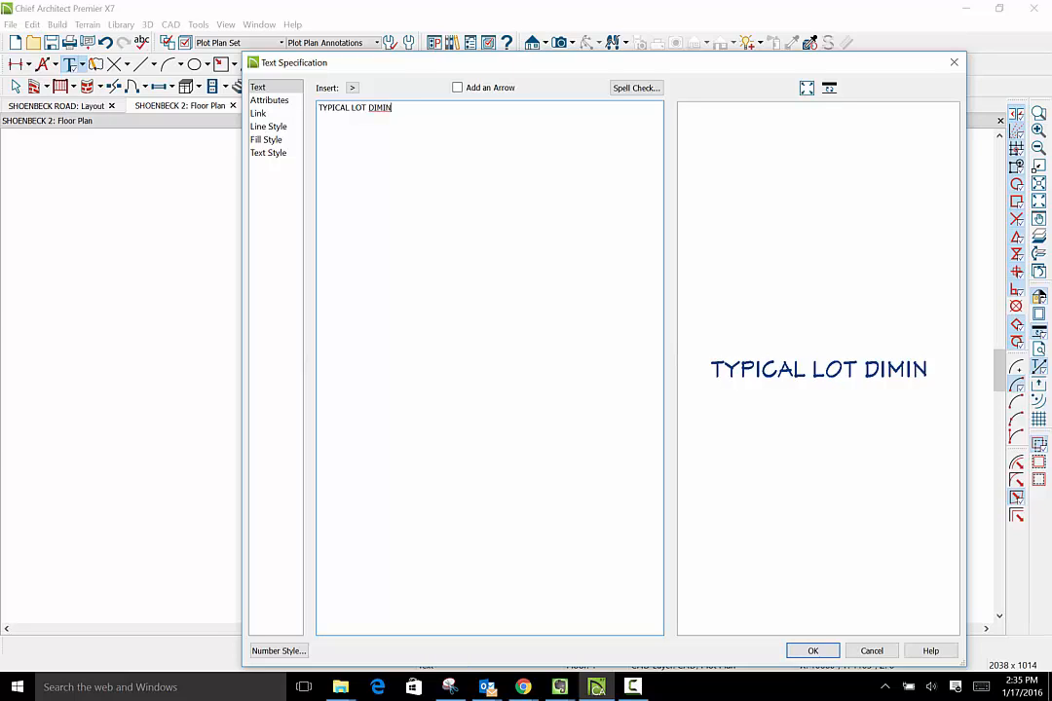
key("BackSpace")
type("MSION")
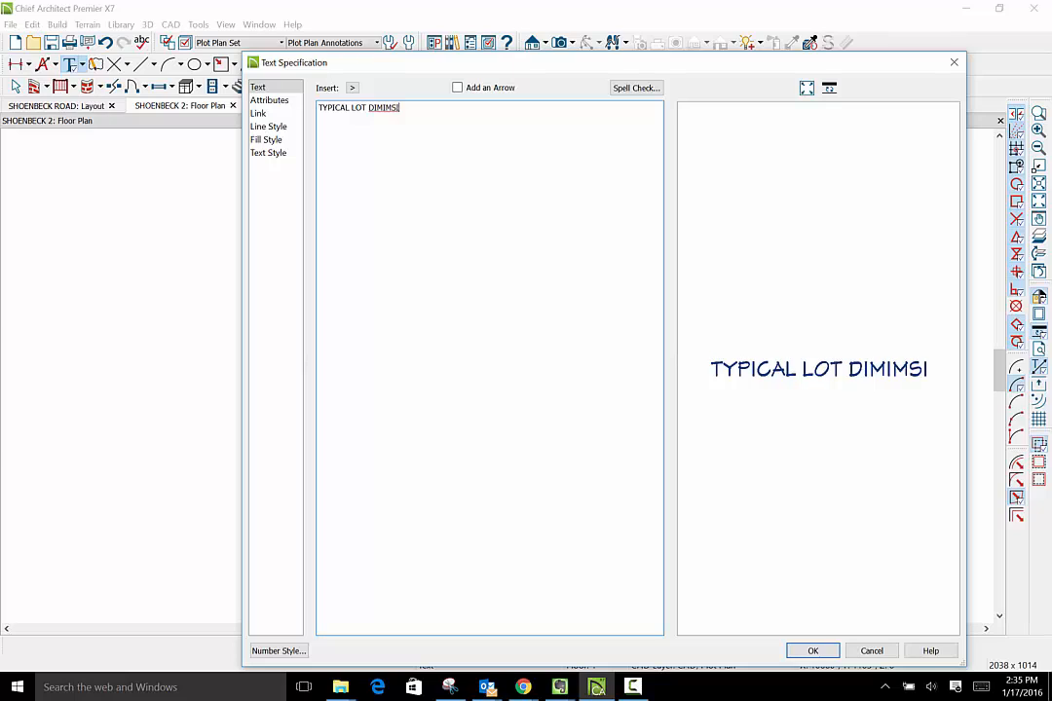
right_click(396, 107)
left_click(443, 114)
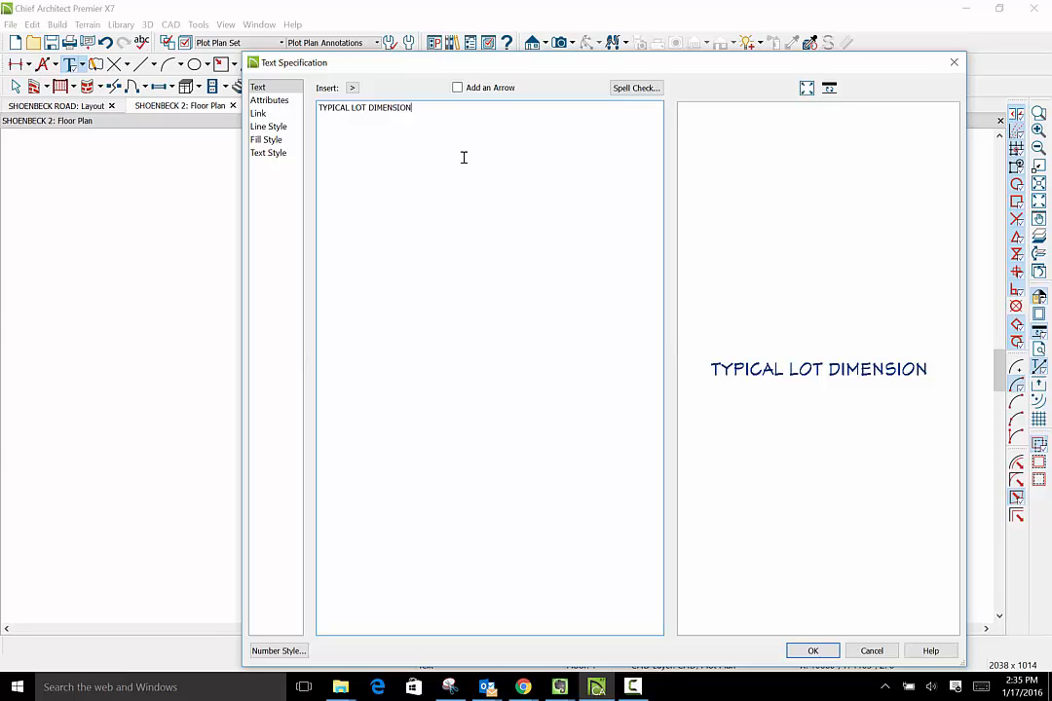
- Complete the note's wording with SIZE 60' X 85' and place it on the plan
type("SIZE")
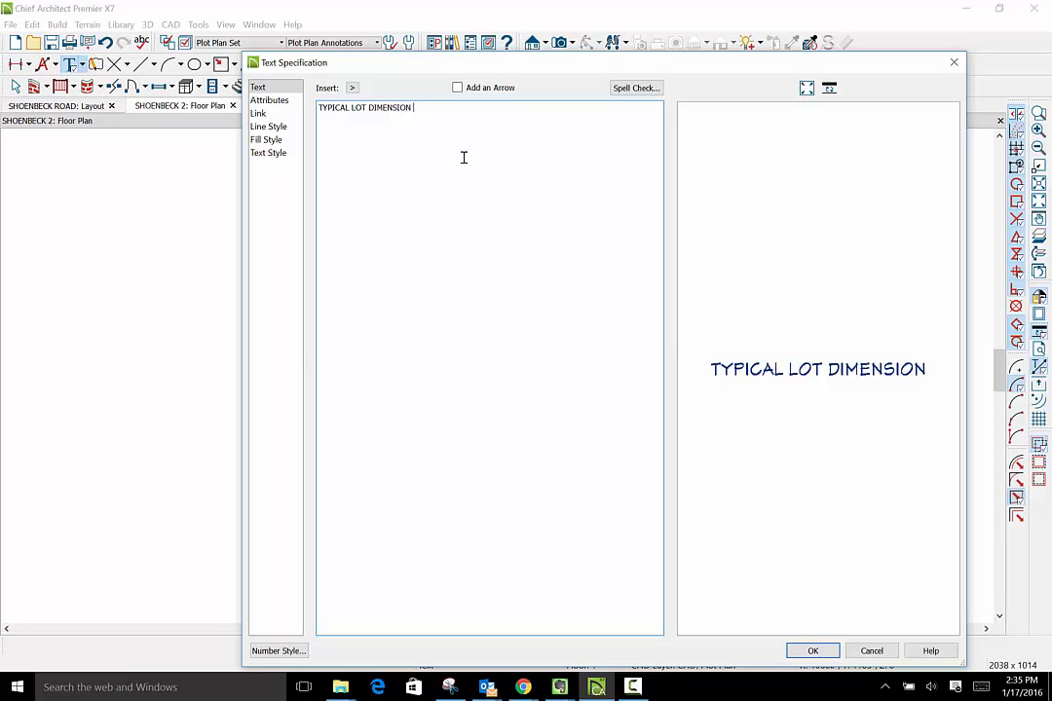
type("S")
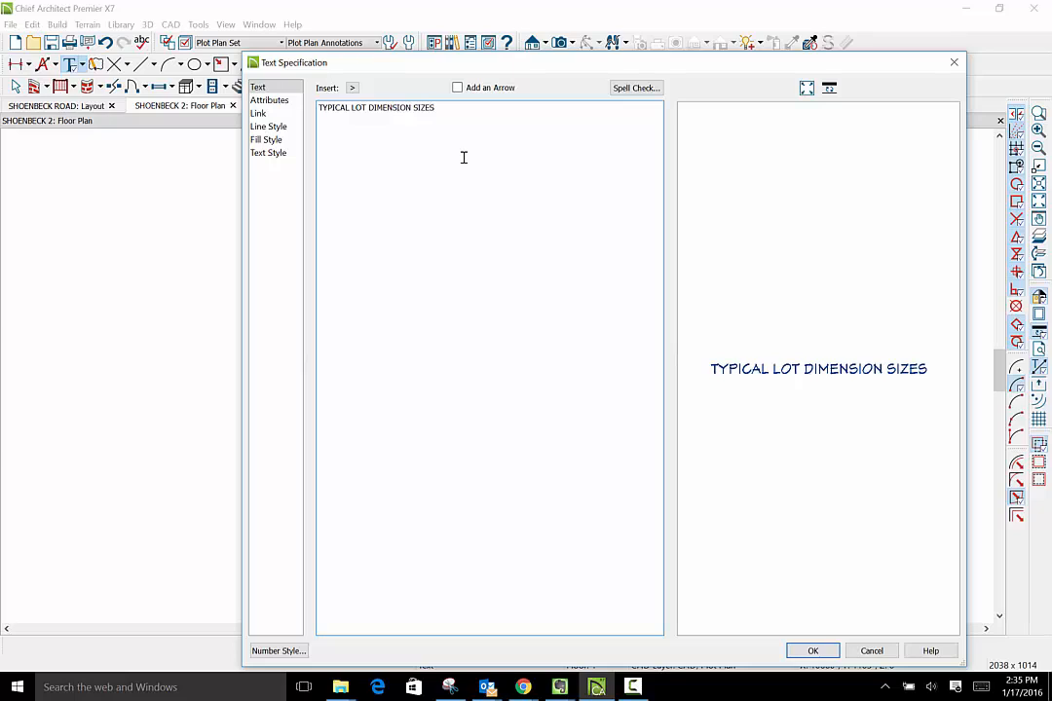
key("BackSpace")
type("6")
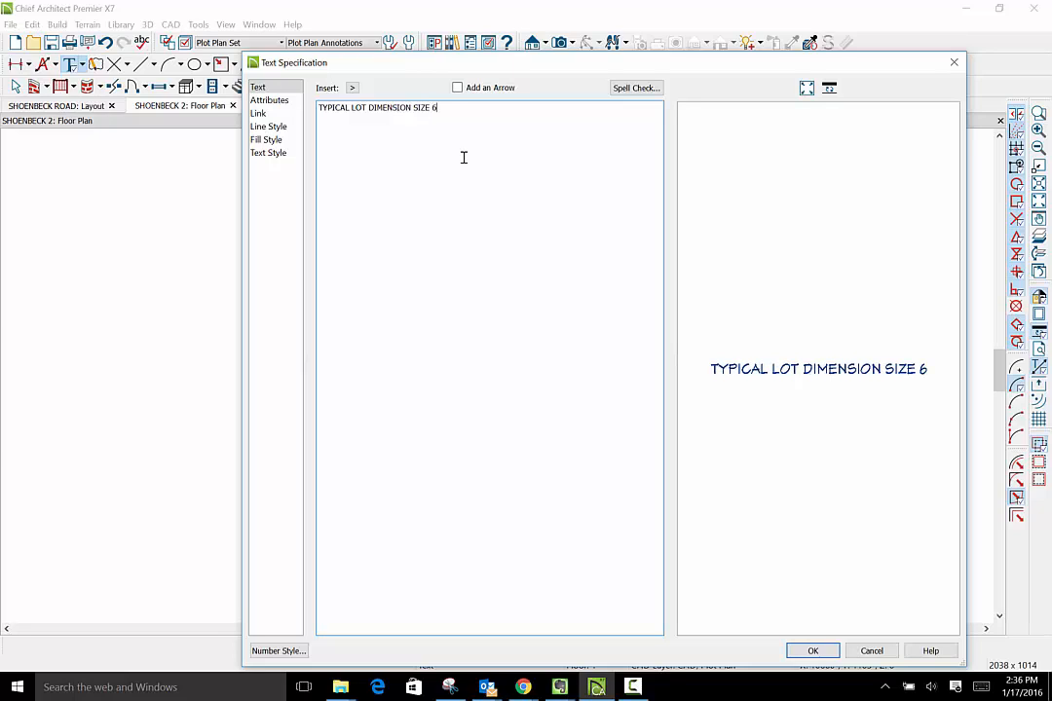
type("'")
key("BackSpace")
type("0")
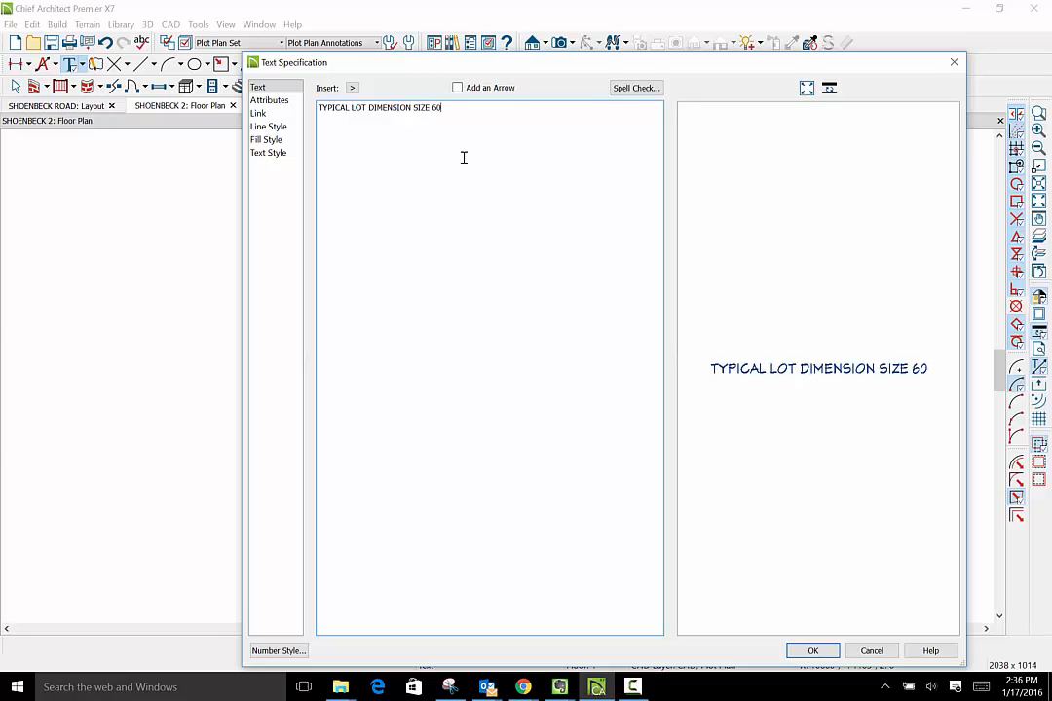
type("' X ")
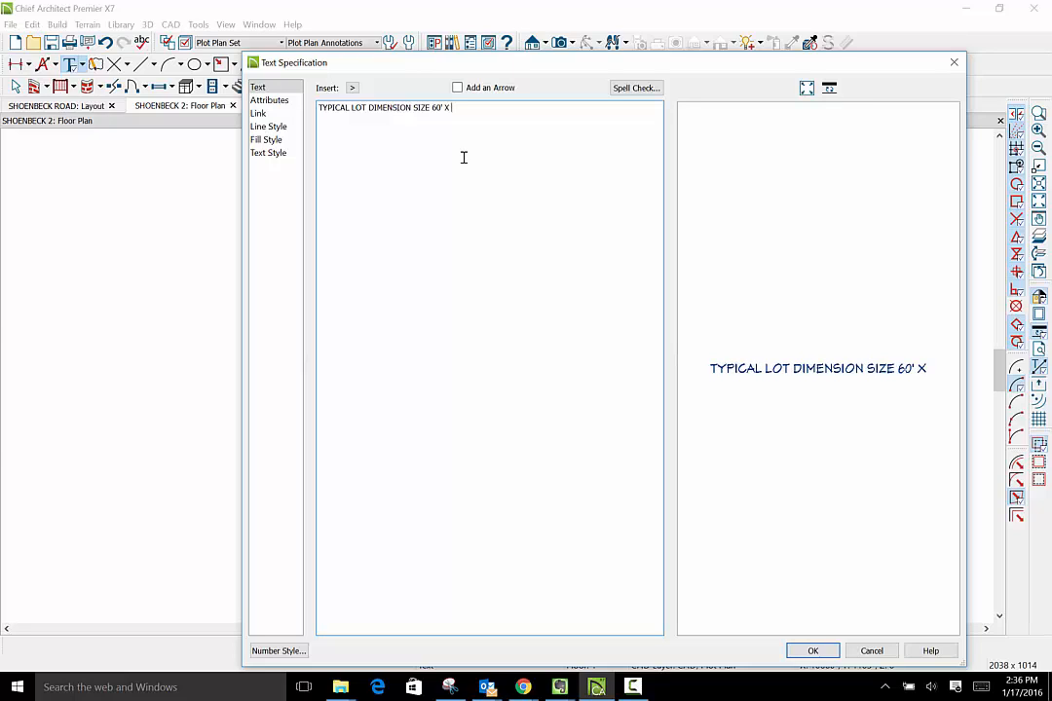
type("85")
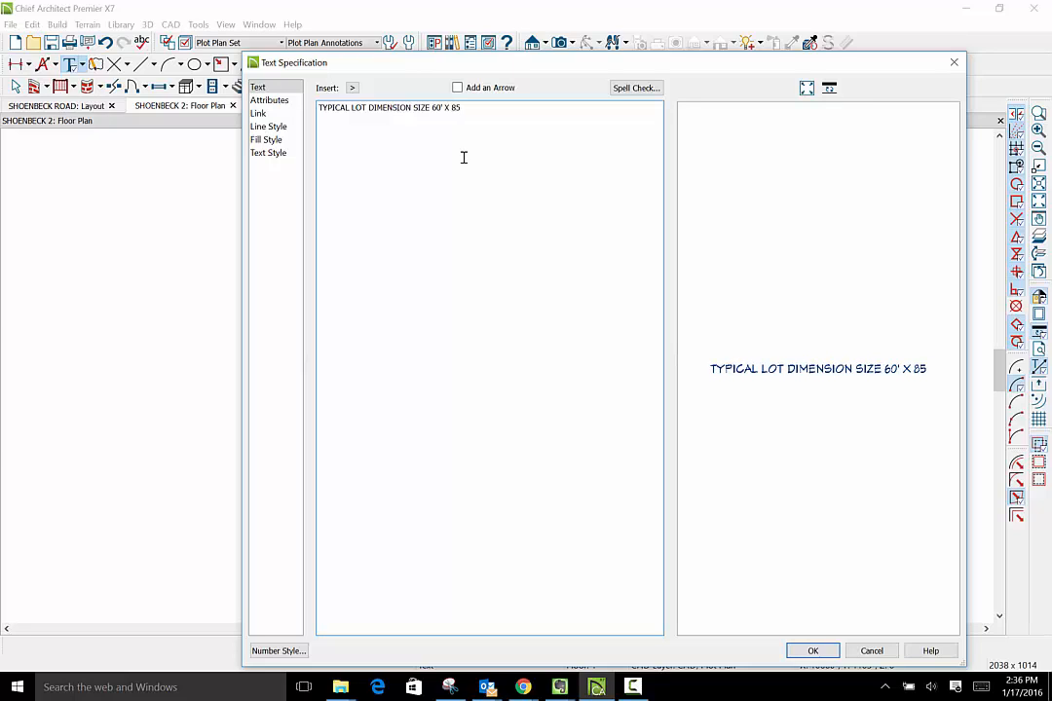
type("'")
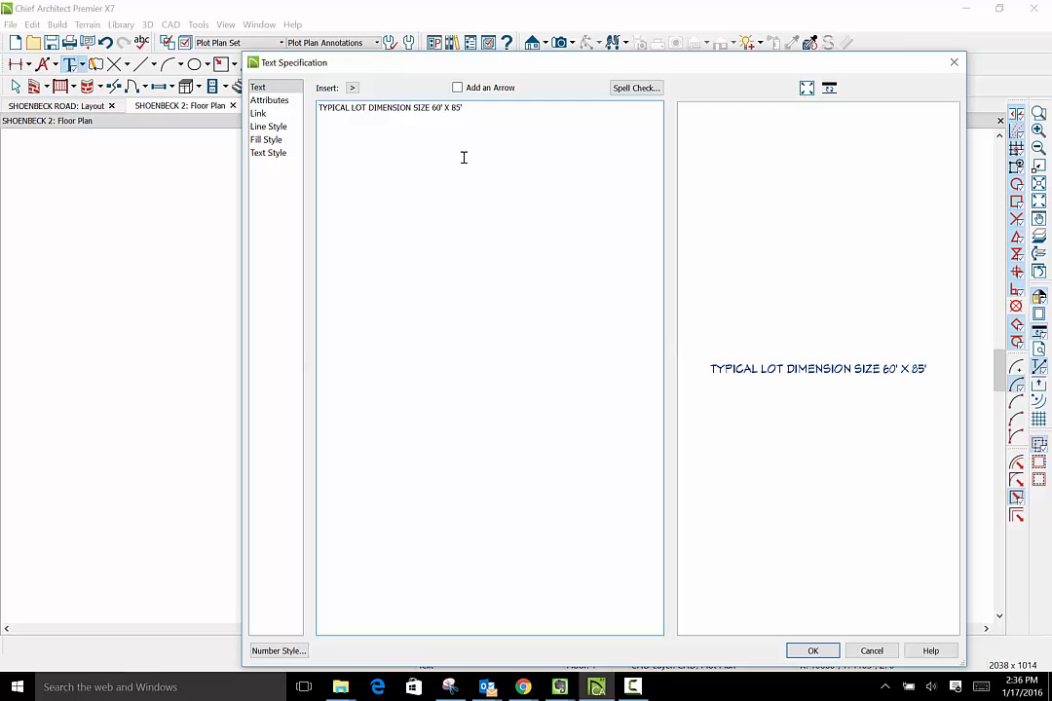
left_click(813, 651)
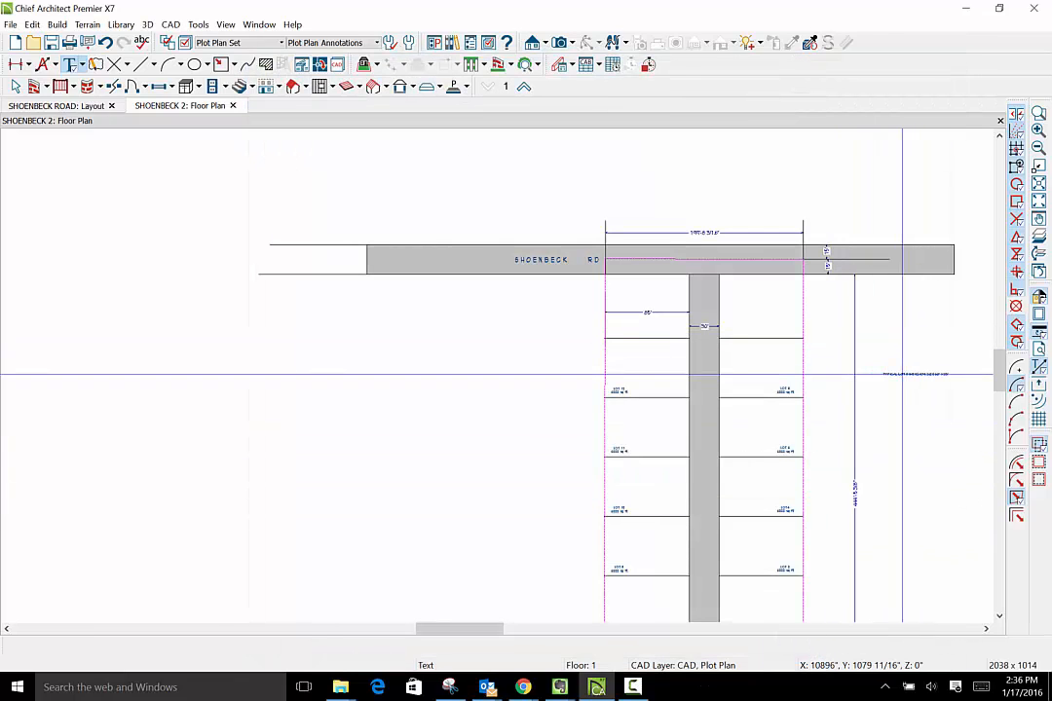
- Give the typical lot size note a custom text style with 90" character height and bold lettering
left_click(901, 374)
double_click(901, 374)
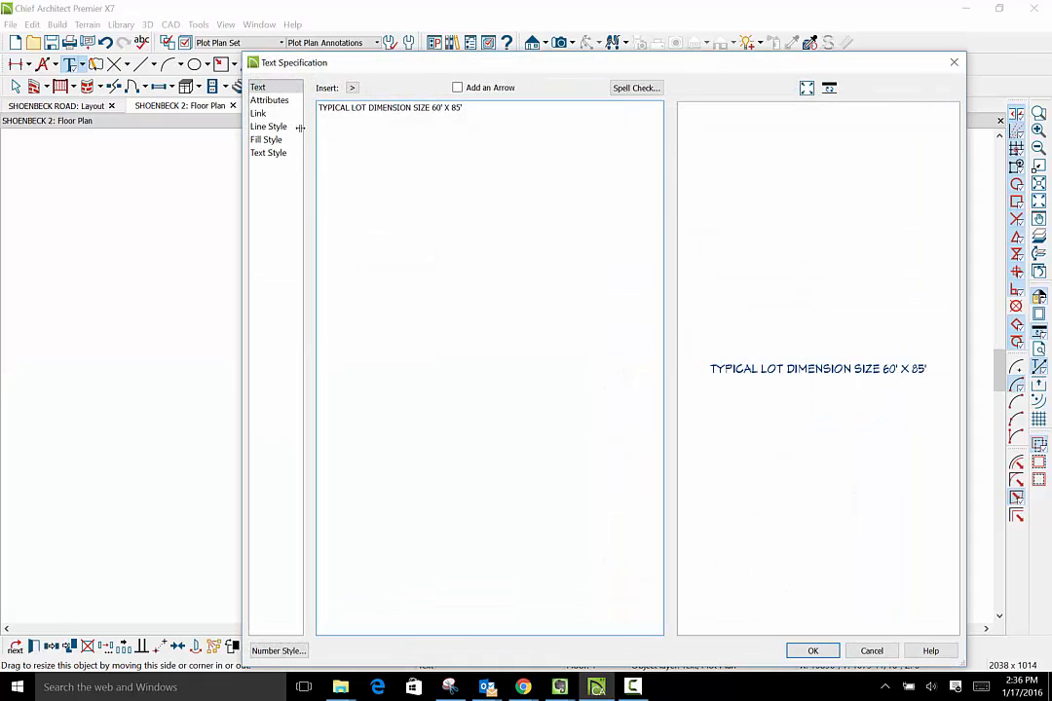
left_click(268, 154)
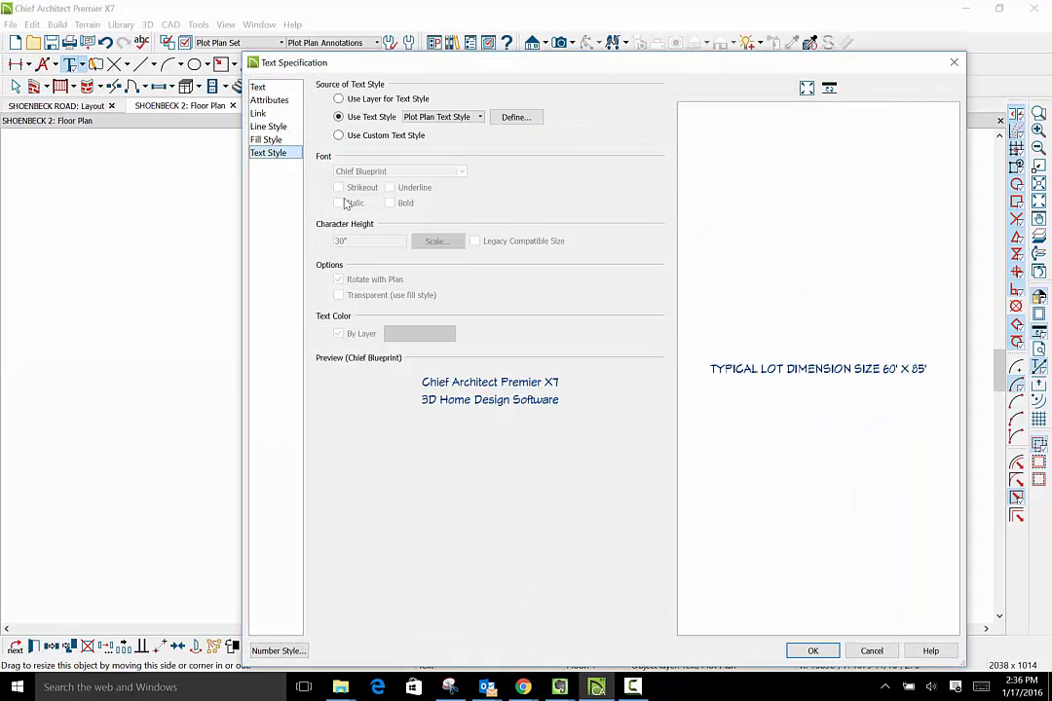
left_click(352, 134)
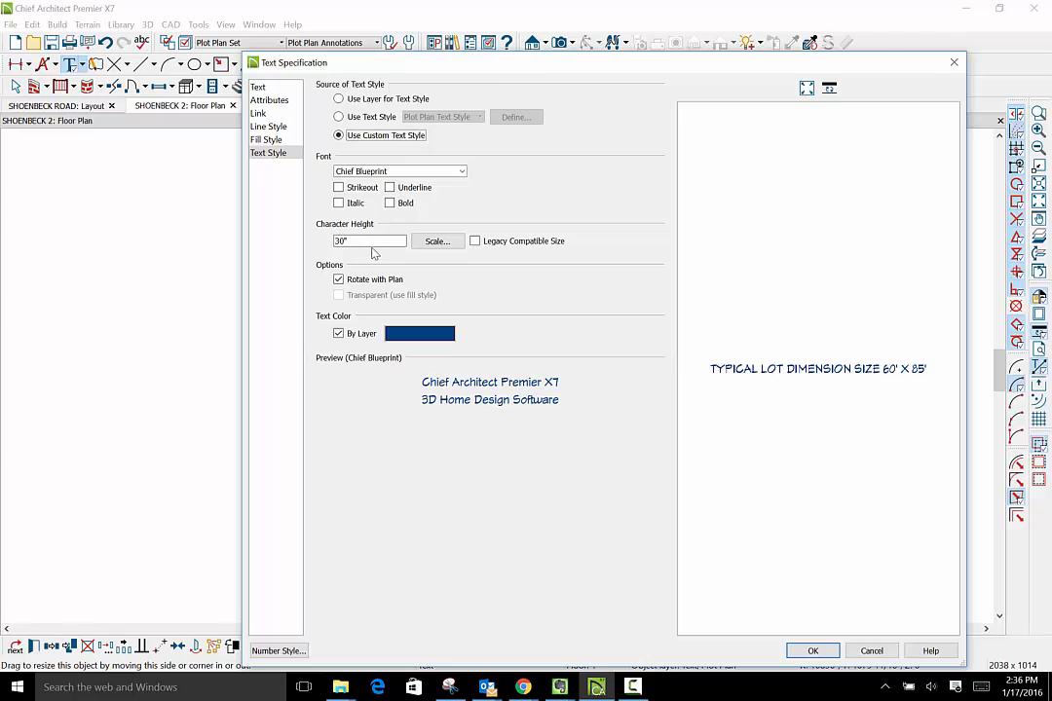
left_click(362, 242)
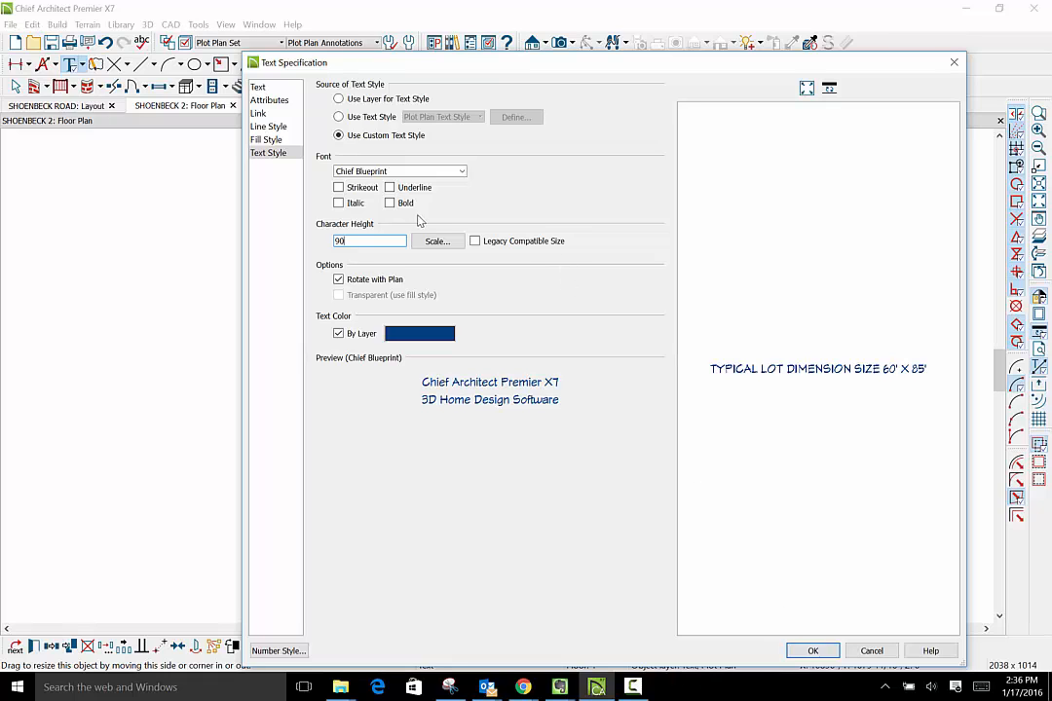
left_click(392, 204)
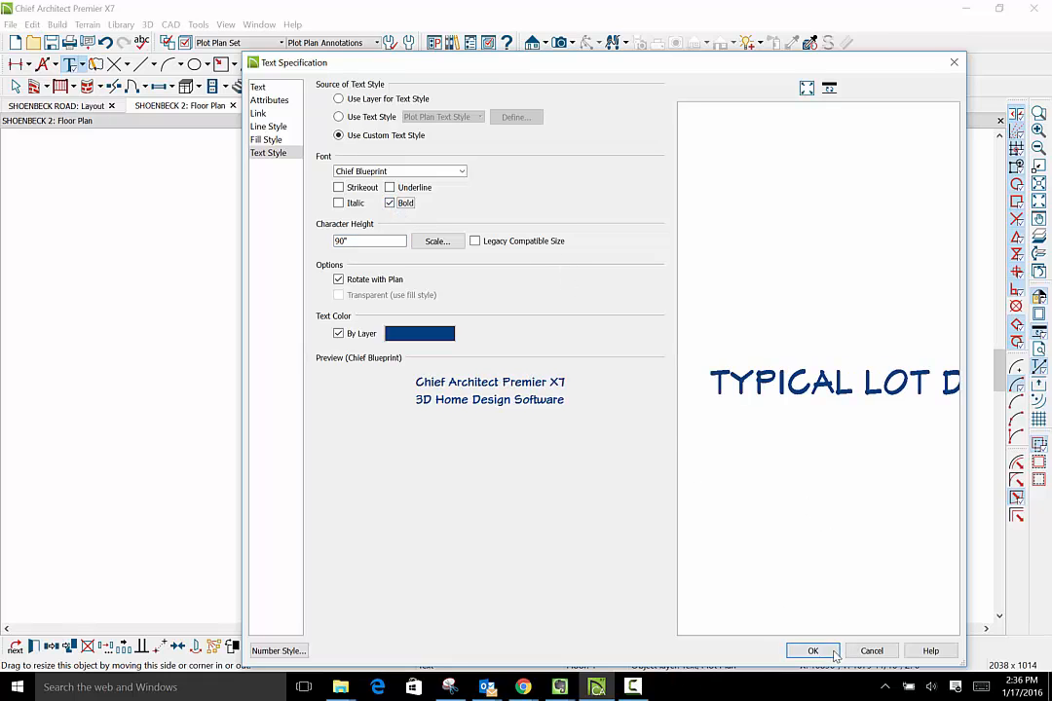
left_click(833, 653)
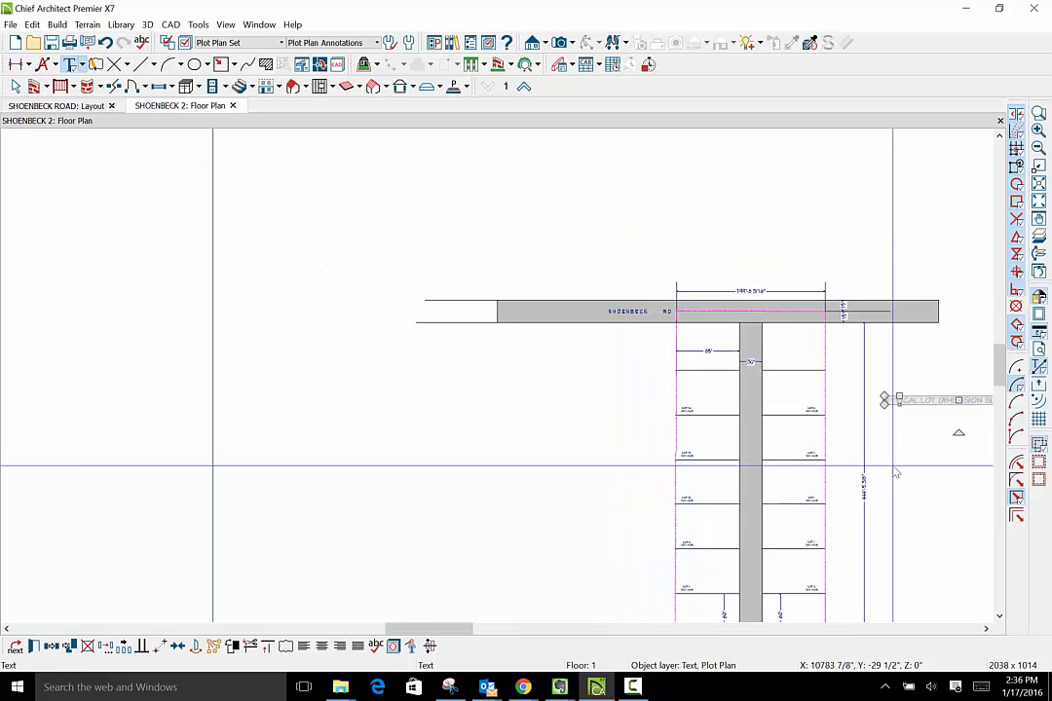
- Move the typical lot size note closer to the right-hand lots, across the long overall side dimension
scroll(897, 473, "down", 1)
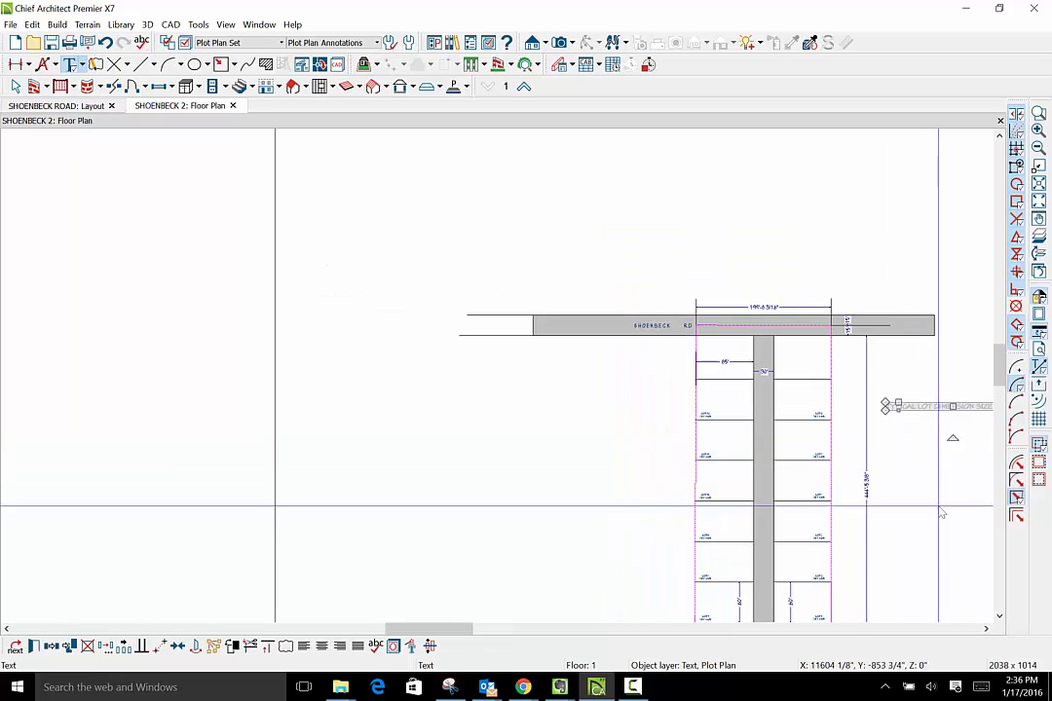
left_click(986, 629)
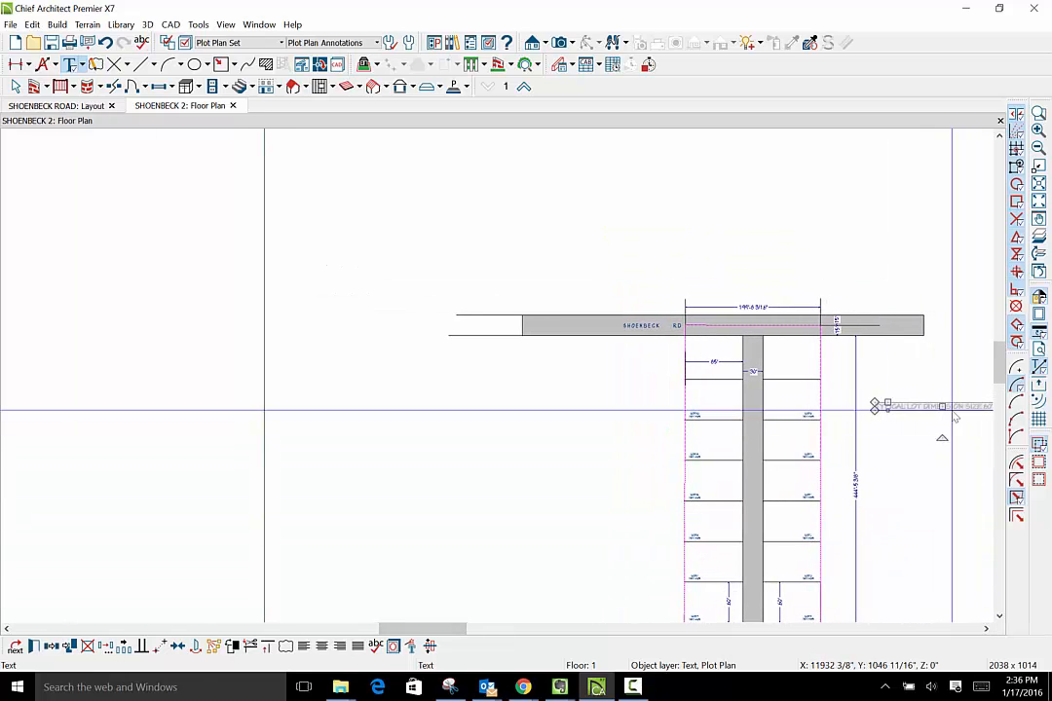
left_click_drag(941, 407, 904, 407)
double_click(904, 408)
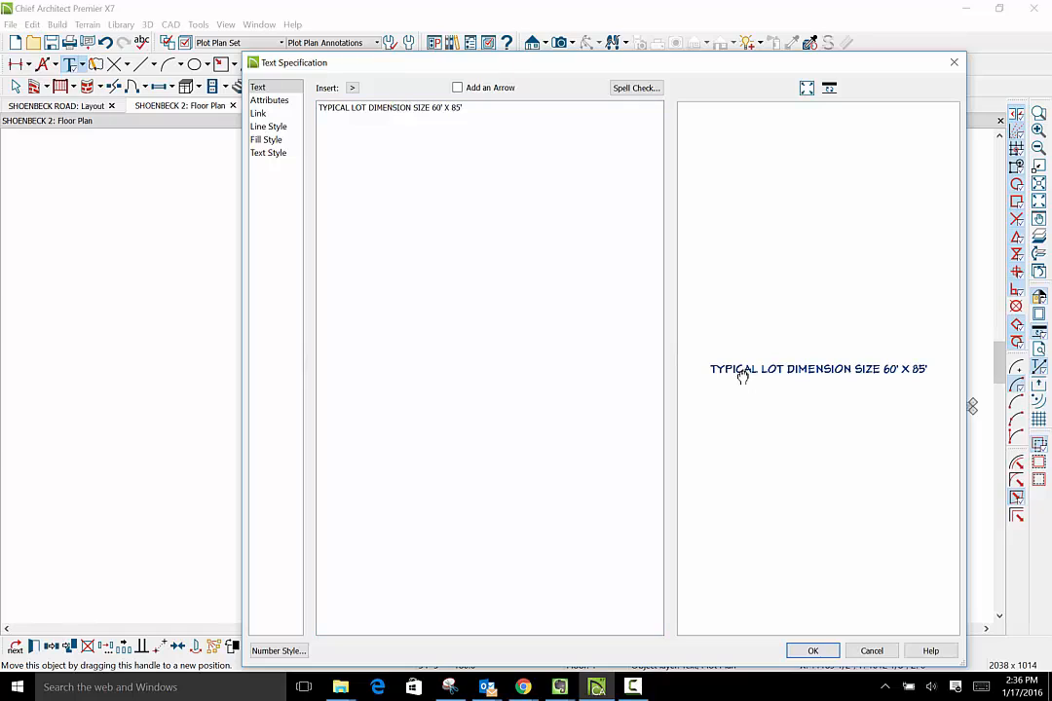
left_click(477, 112)
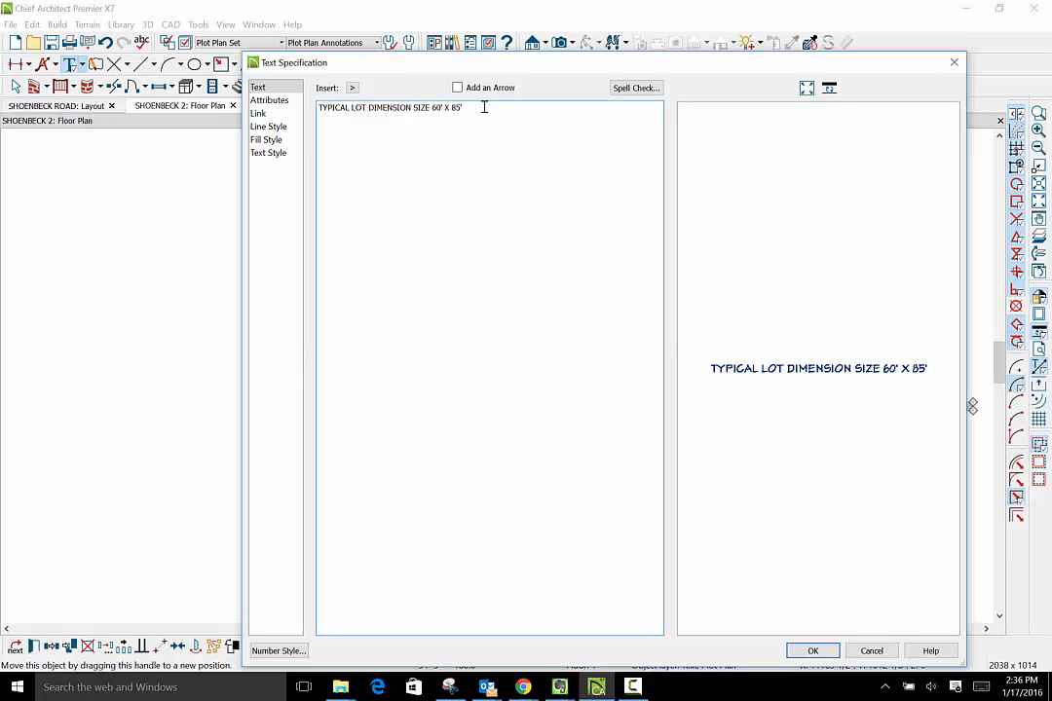
left_click(818, 652)
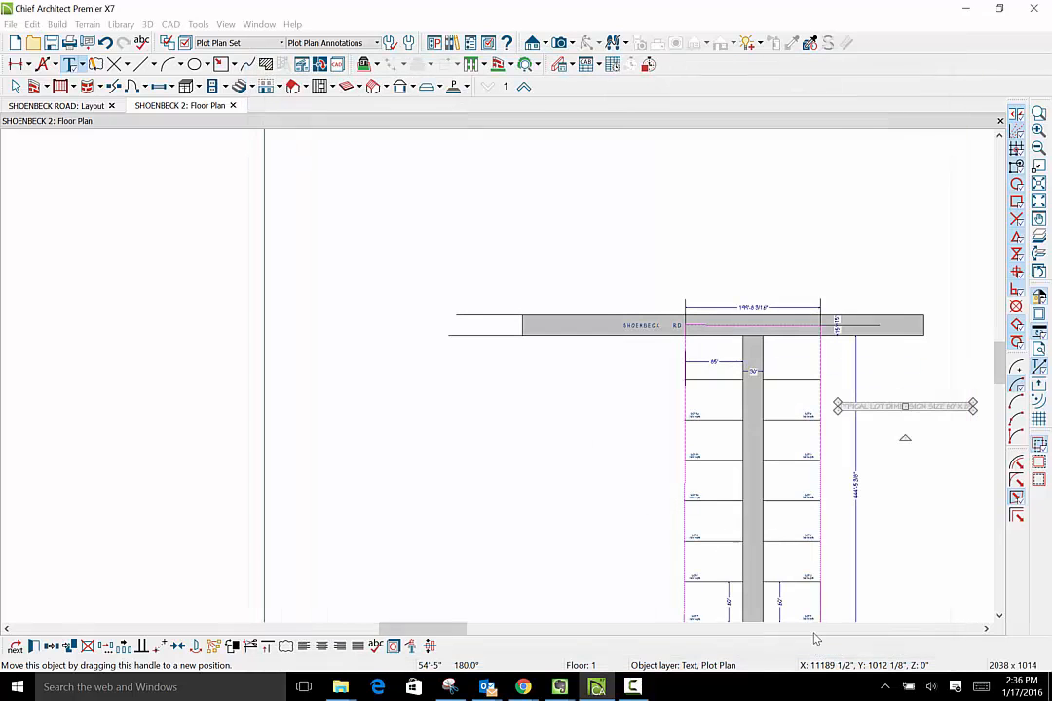
- Extend the typical lot size note with the wording APPROXIMATELY 5,088 SQ. FT. after the 60' X 85' size
scroll(808, 465, "up", 3)
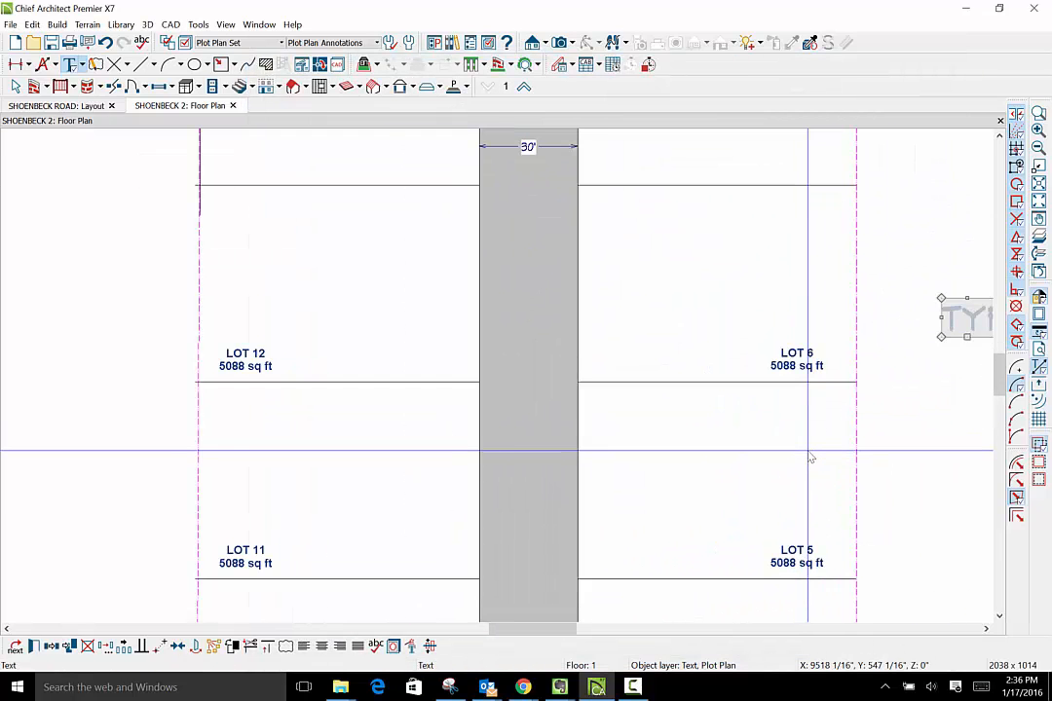
scroll(809, 457, "down", 3)
scroll(809, 457, "down", 3)
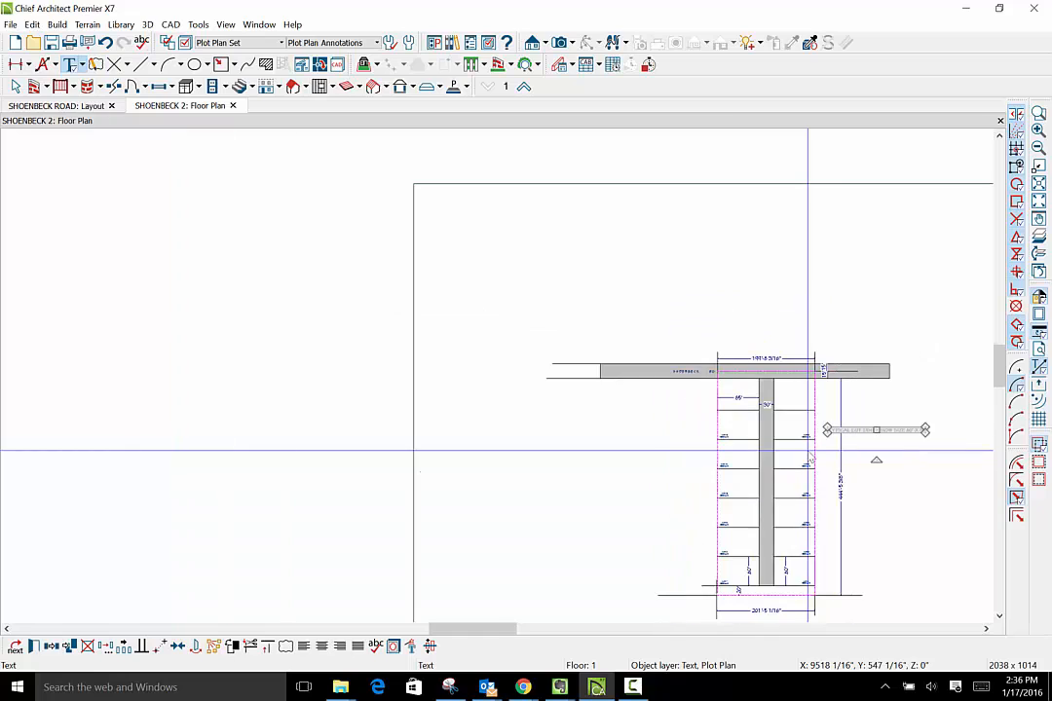
double_click(865, 432)
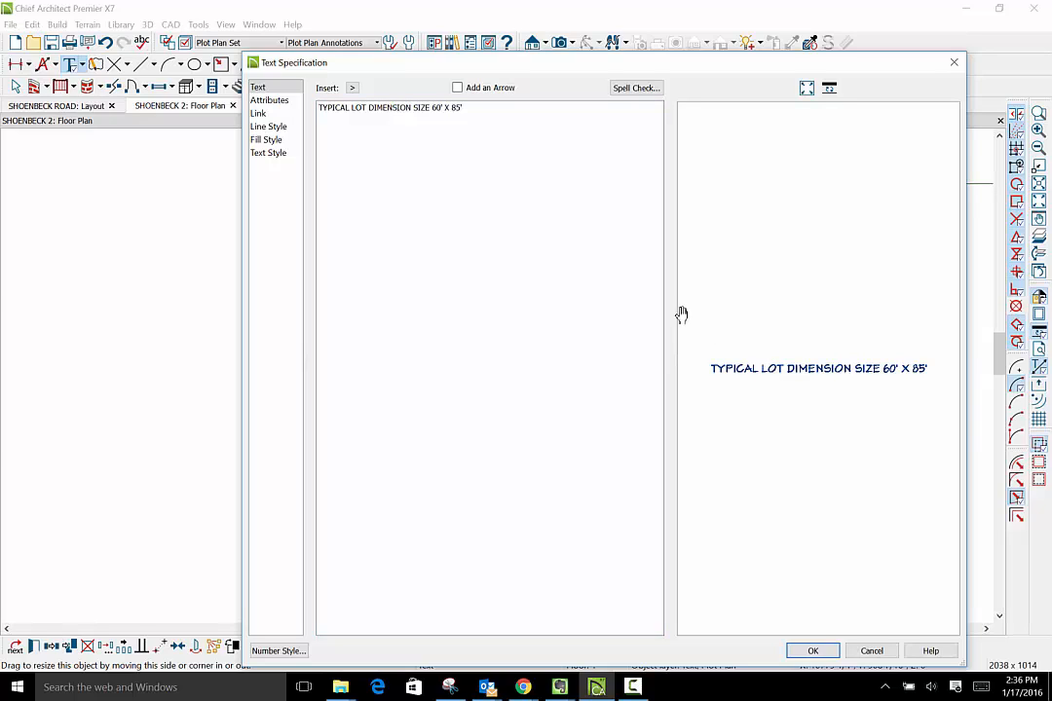
left_click(476, 110)
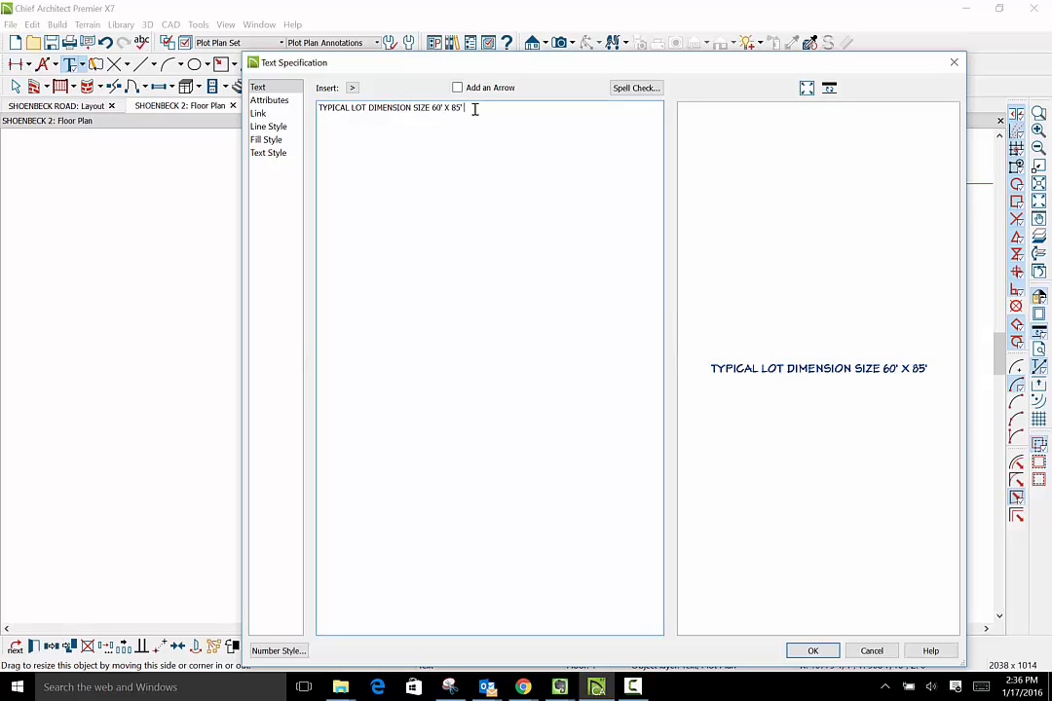
type("APPRO")
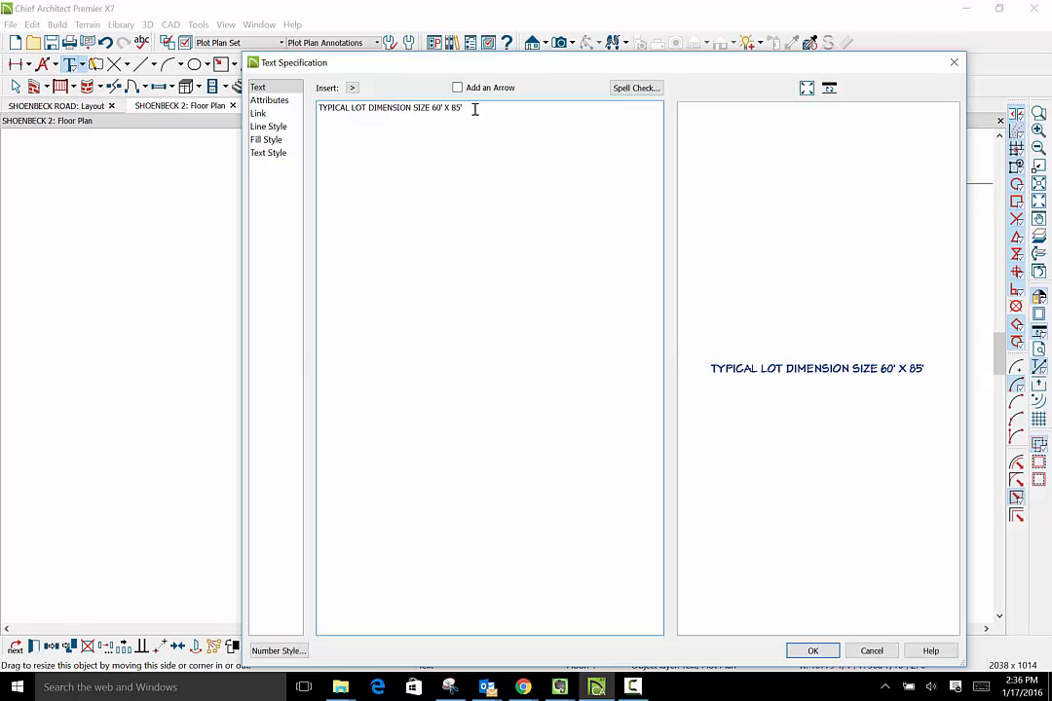
type("XIMATELY")
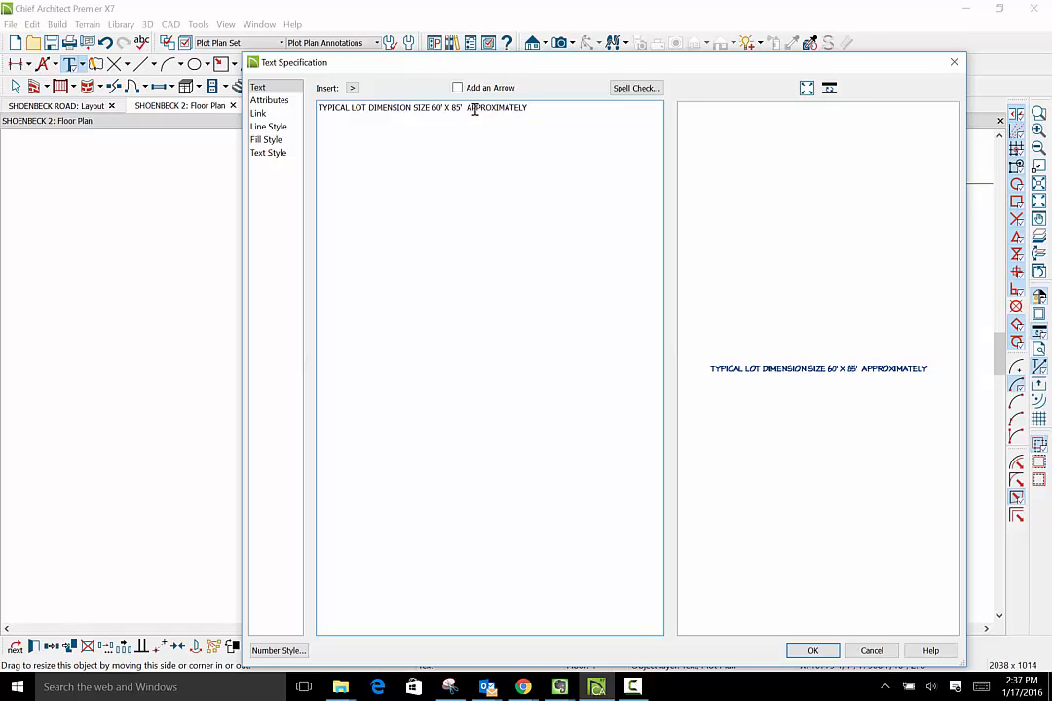
type(" 5,")
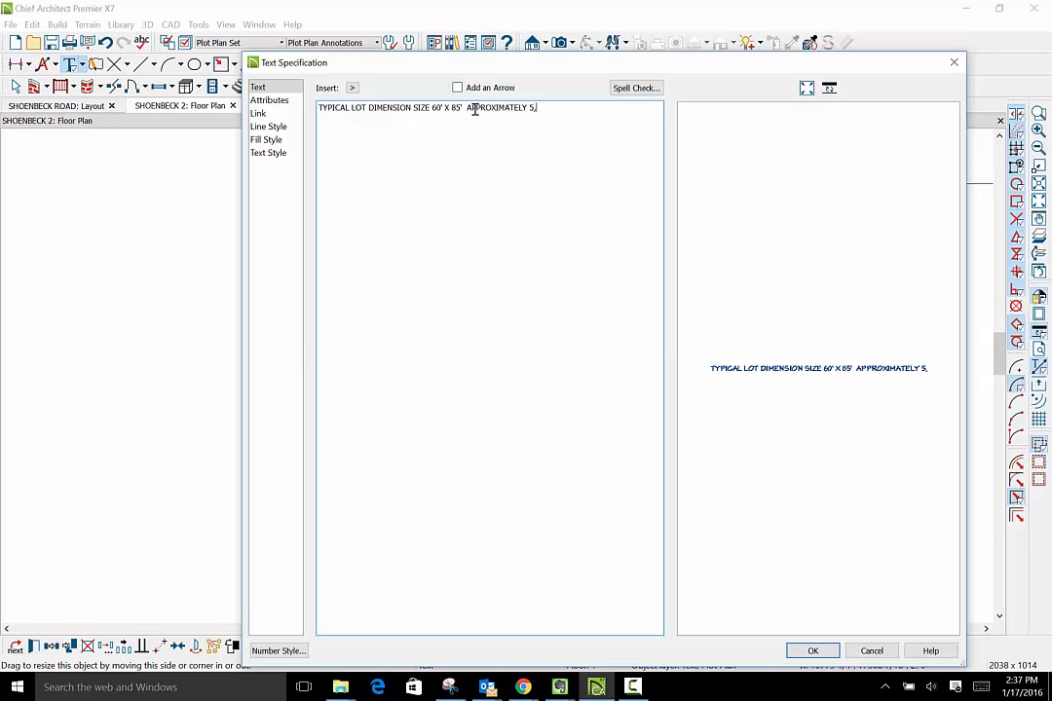
type("088 ")
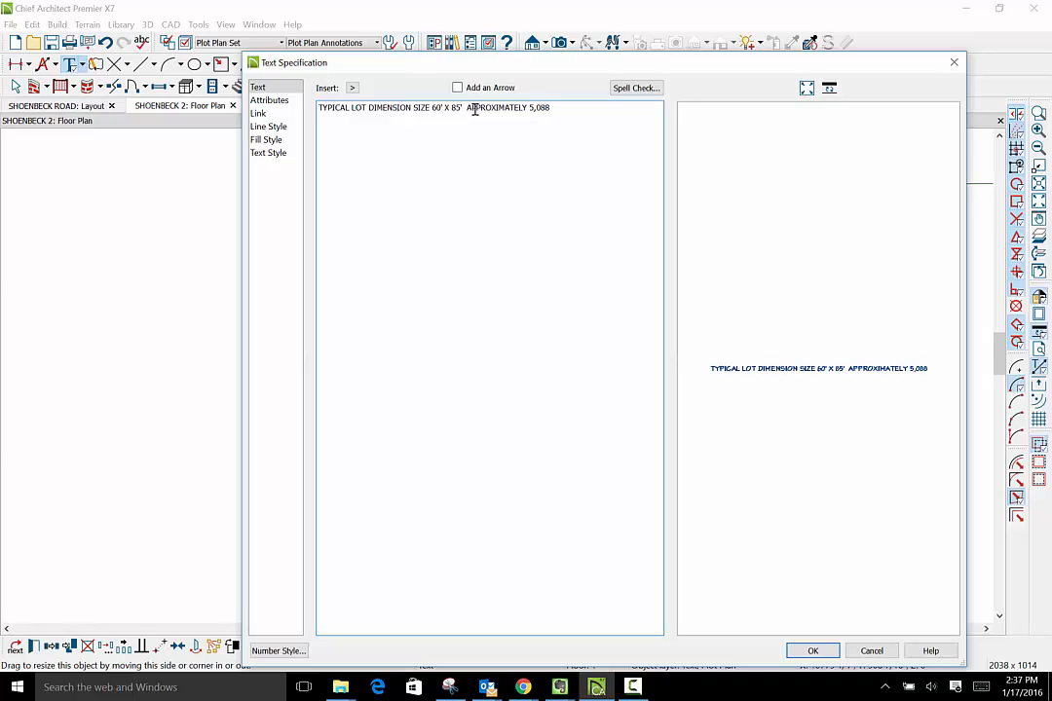
type("SQ.")
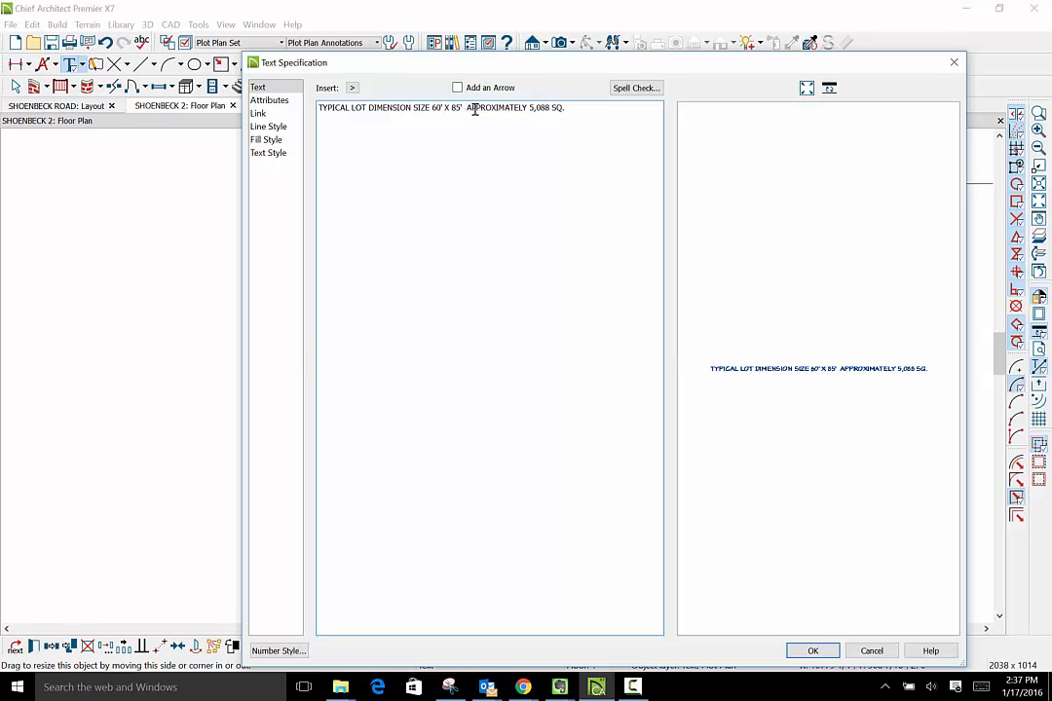
type(" FT.")
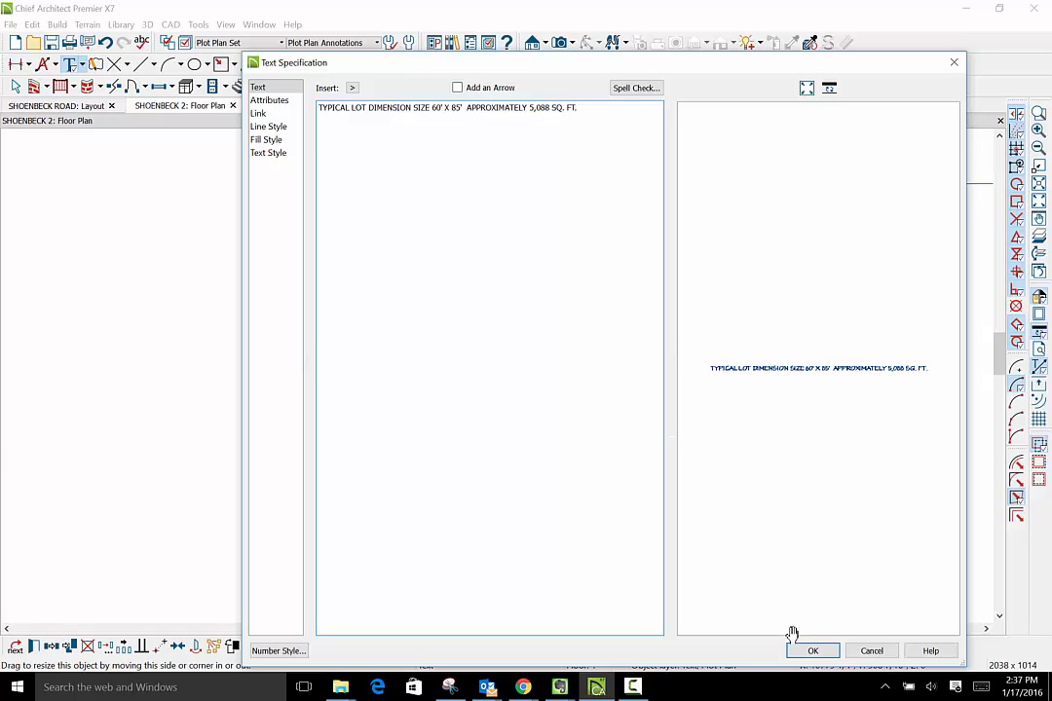
left_click(812, 651)
- Narrow the typical lot size note so it wraps onto four lines, and move it up just below Shoenbeck Road beside the right-hand lots
scroll(778, 535, "down", 2)
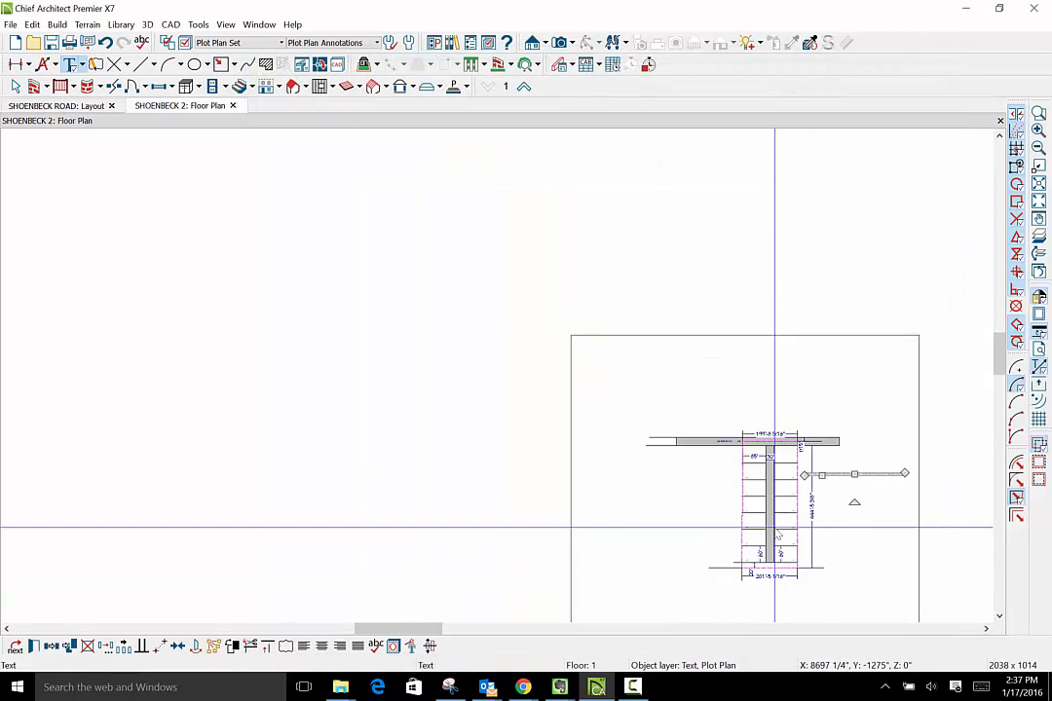
scroll(882, 487, "up", 5)
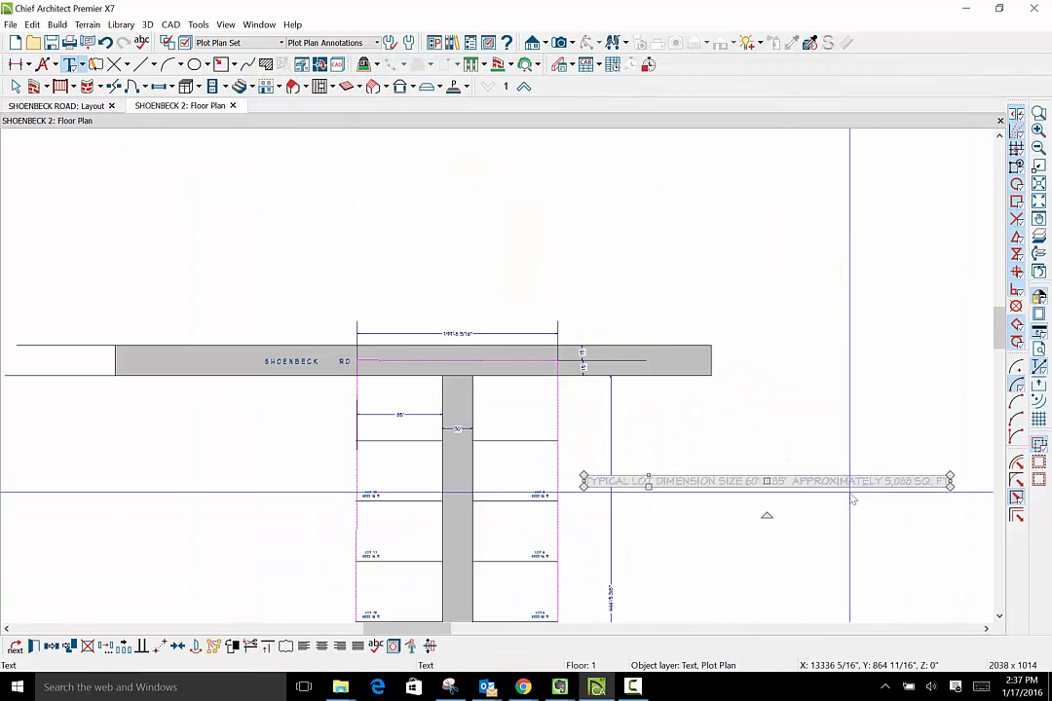
left_click_drag(950, 481, 723, 487)
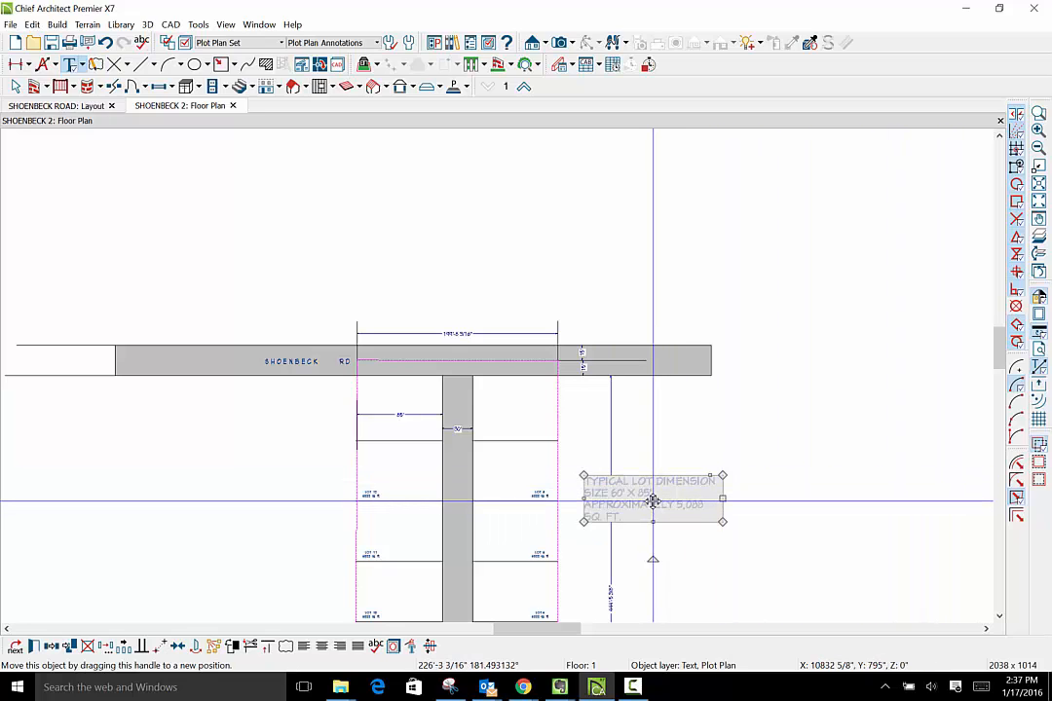
left_click_drag(653, 502, 635, 416)
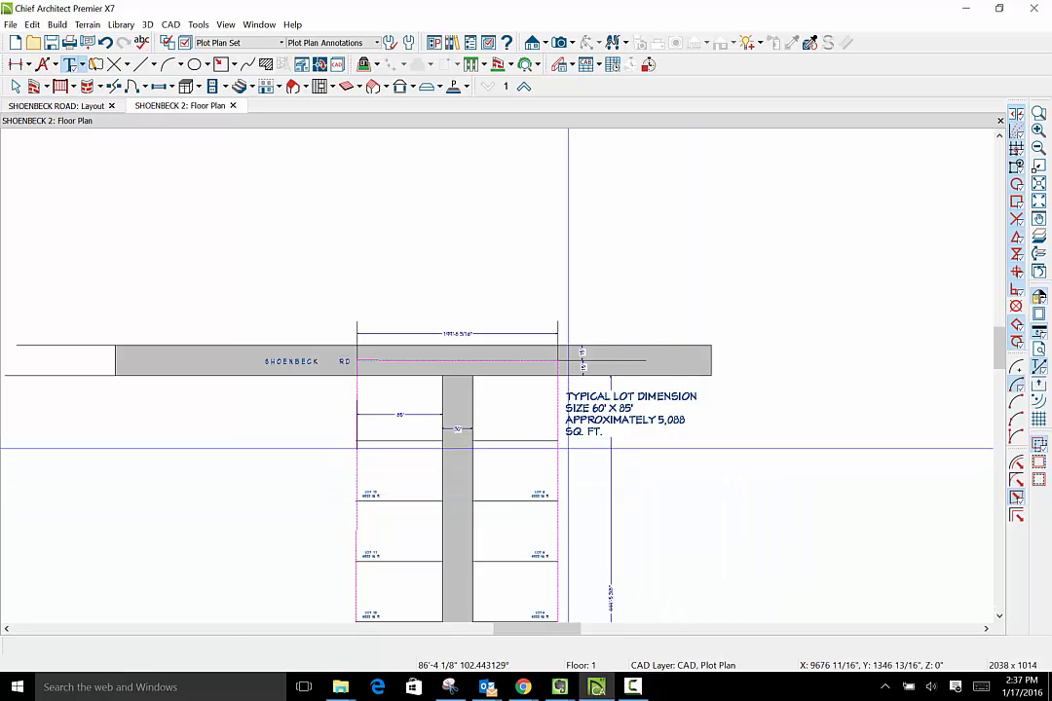
- Examine the typical lot size note alongside the neighbouring lot labels and dimensions near the road
scroll(663, 502, "up", 2)
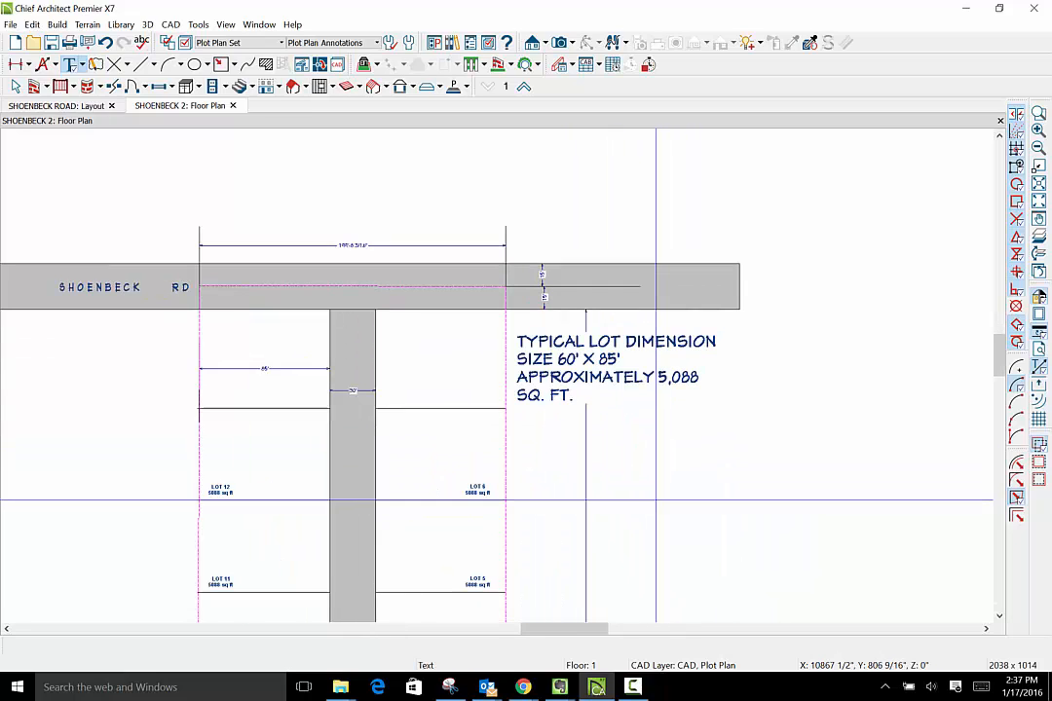
scroll(655, 500, "down", 2)
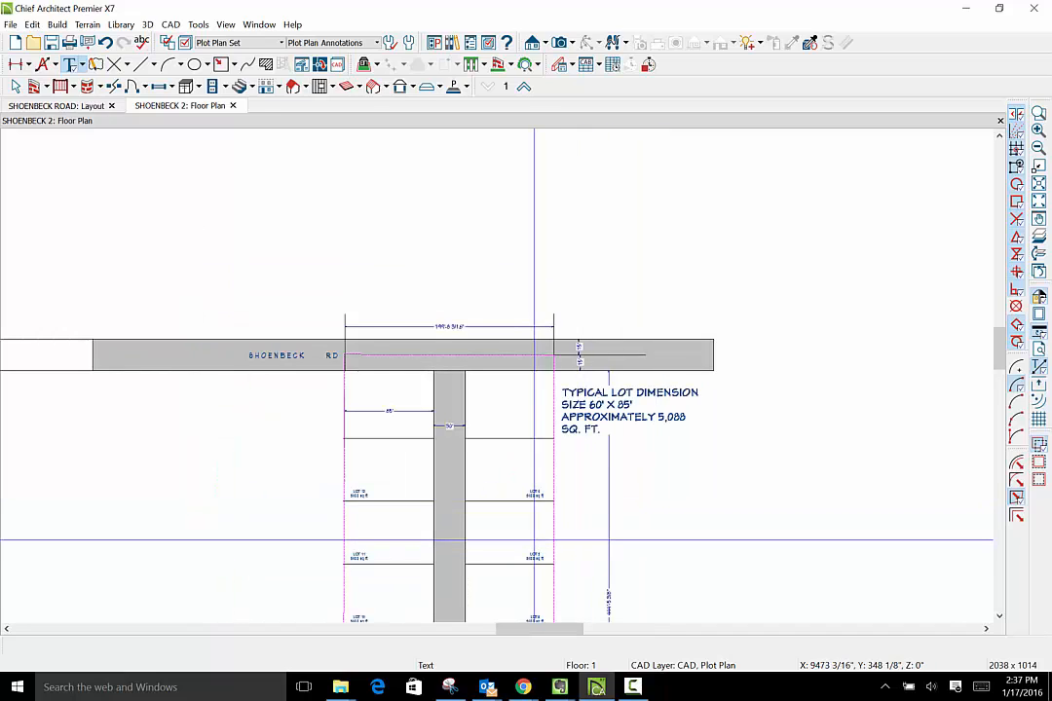
scroll(534, 536, "up", 4)
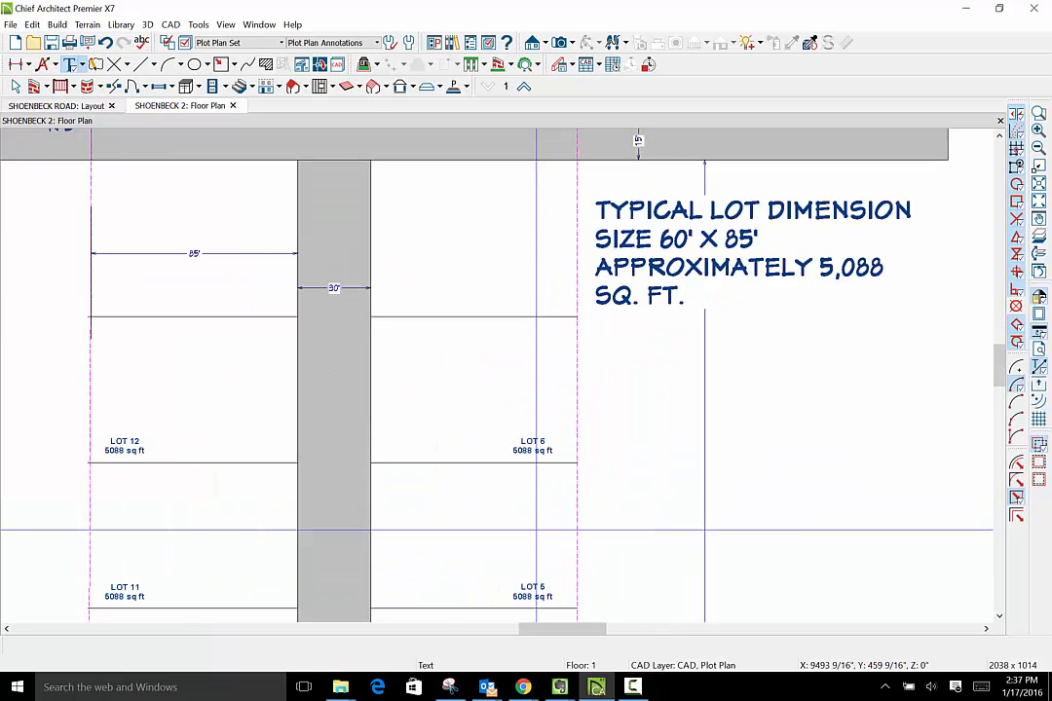
scroll(536, 530, "up", 2)
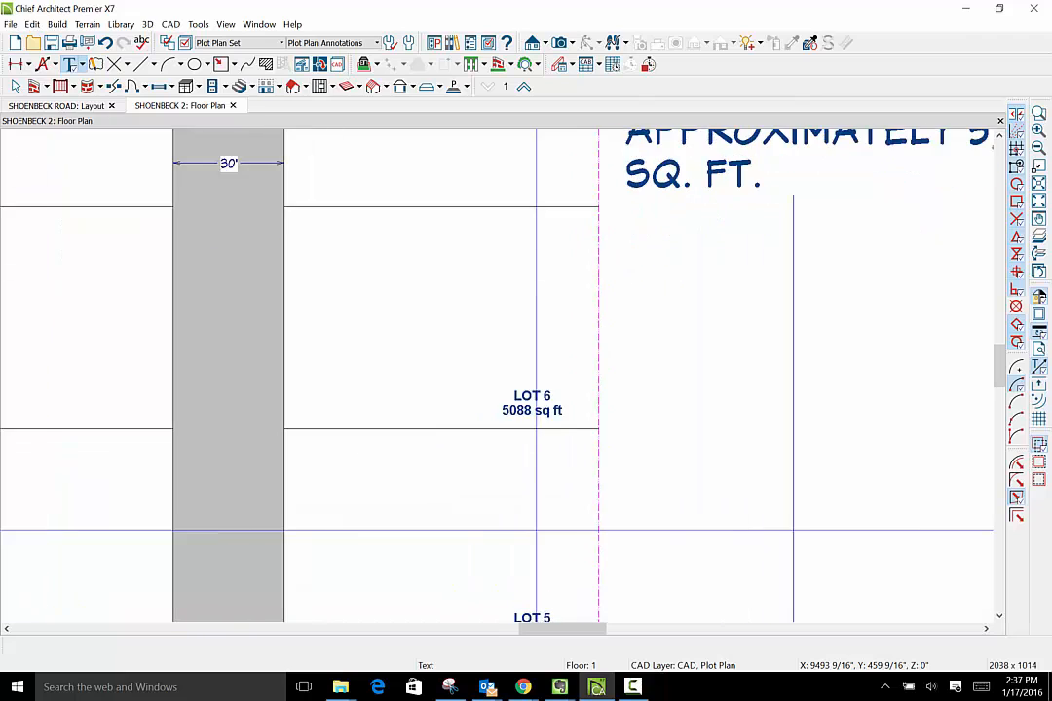
scroll(535, 531, "down", 3)
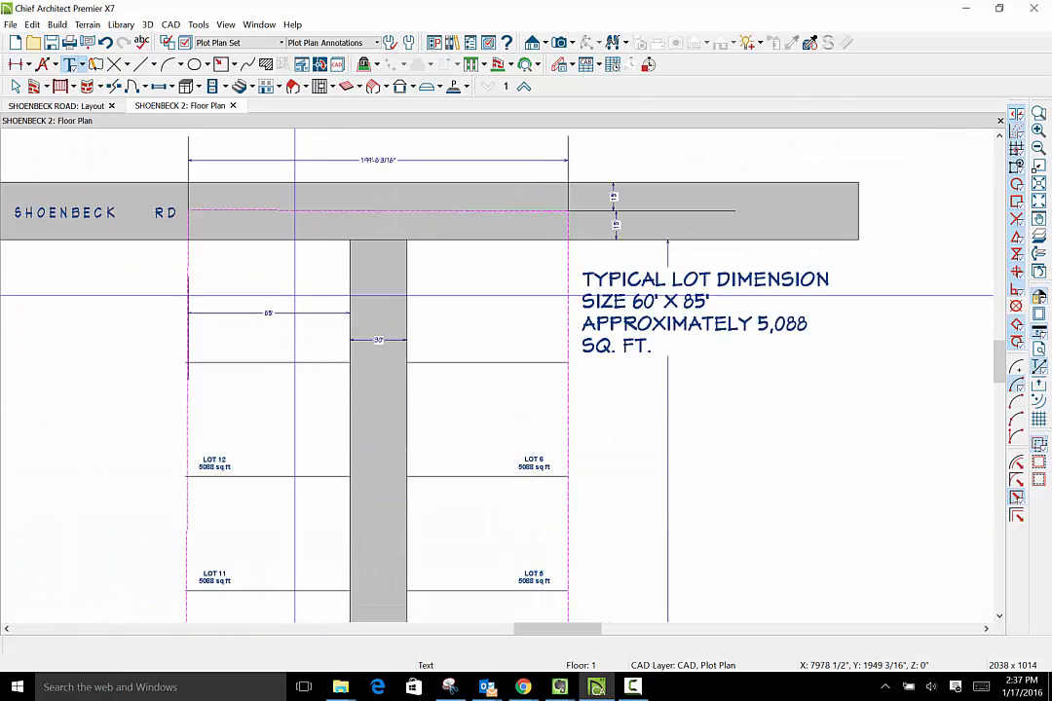
left_click(667, 313)
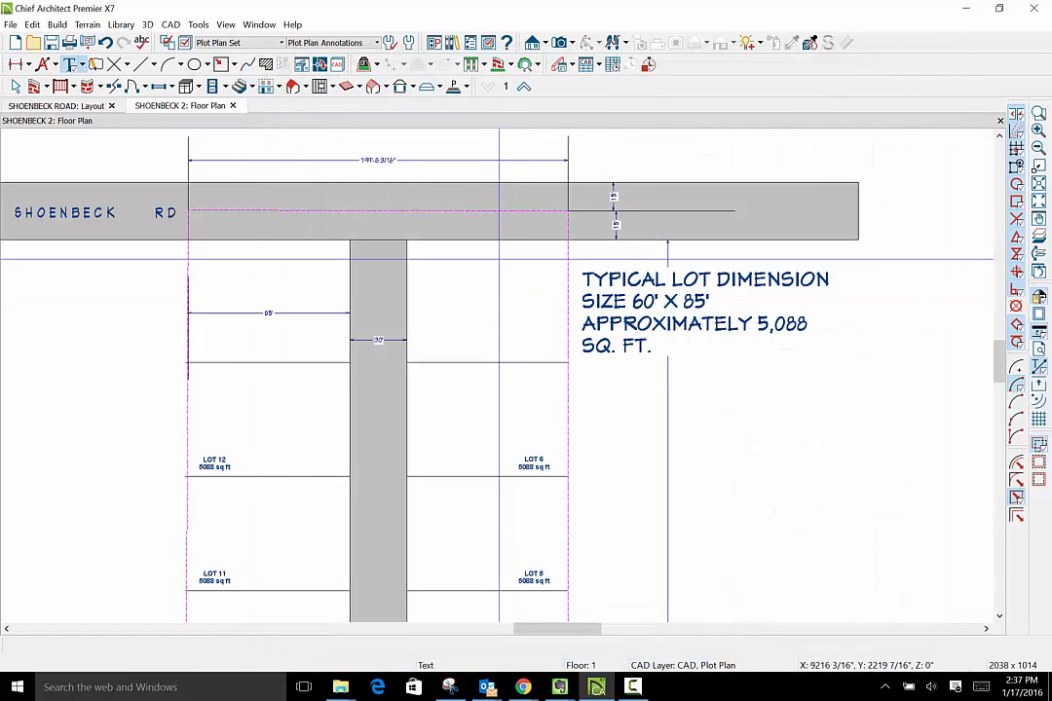
scroll(423, 252, "up", 5)
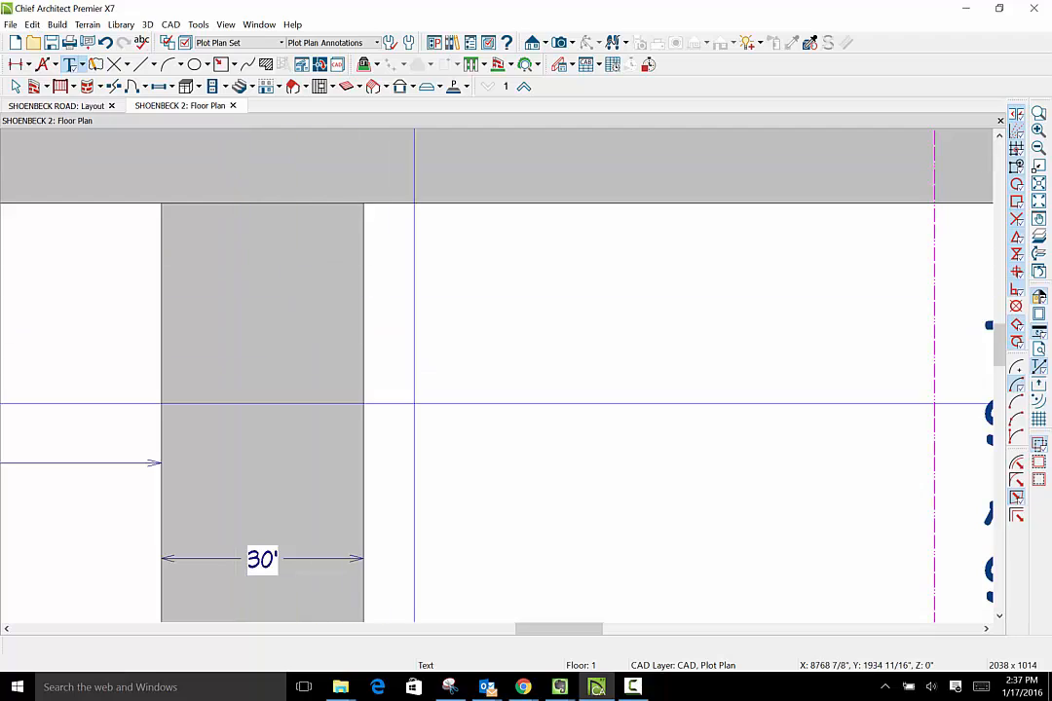
left_click(172, 24)
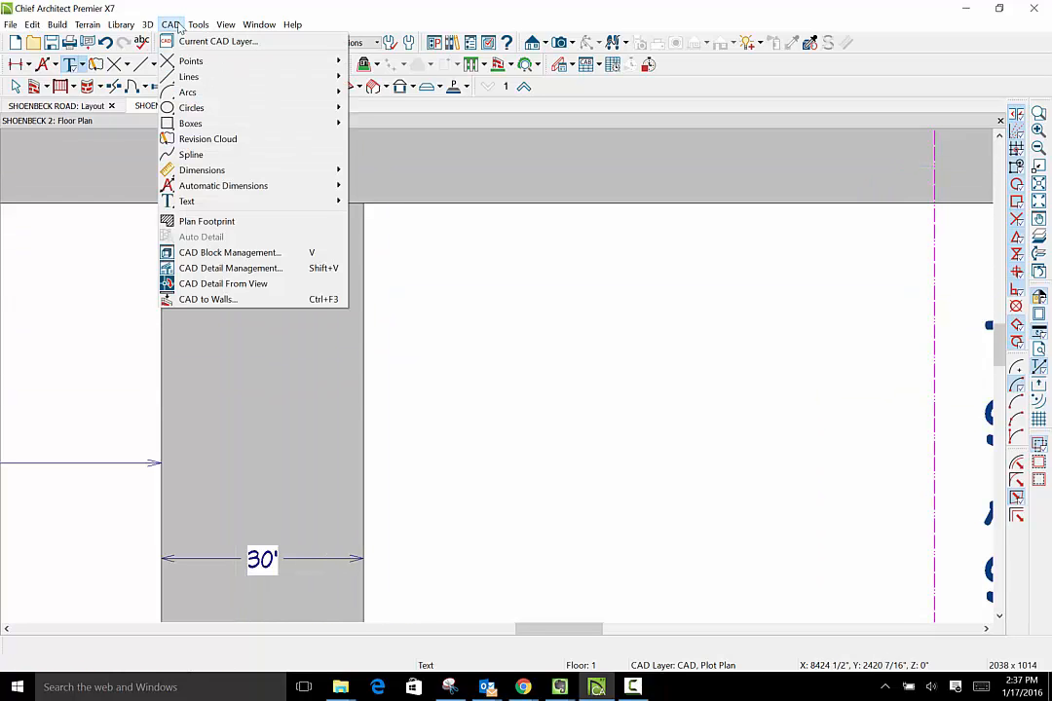
left_click(395, 307)
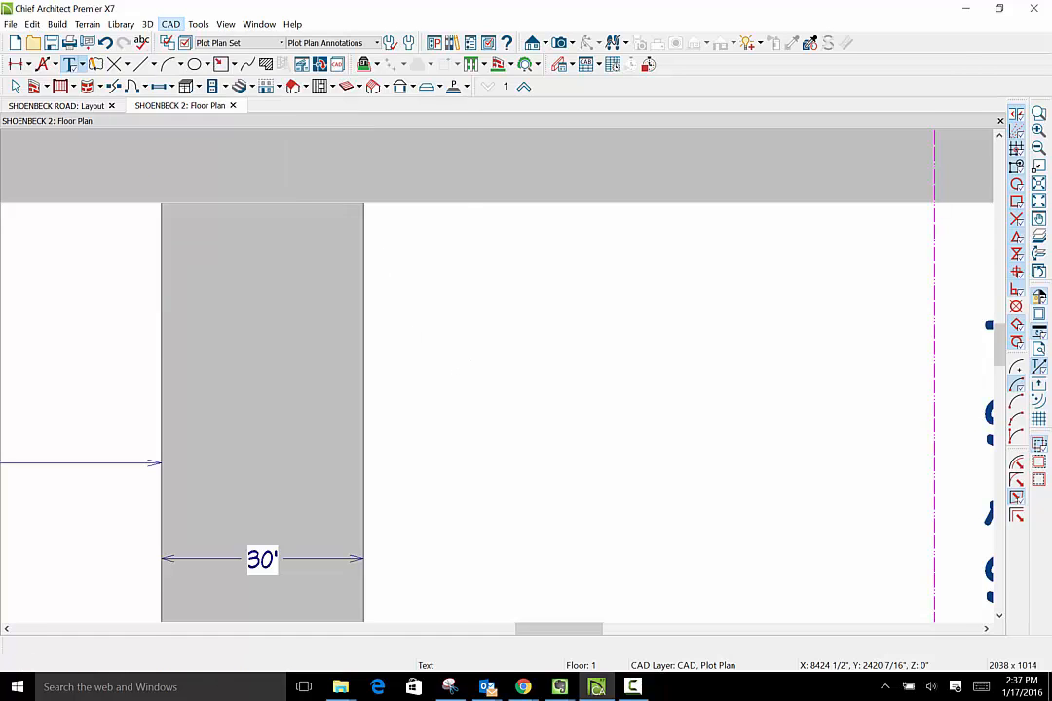
left_click(394, 307)
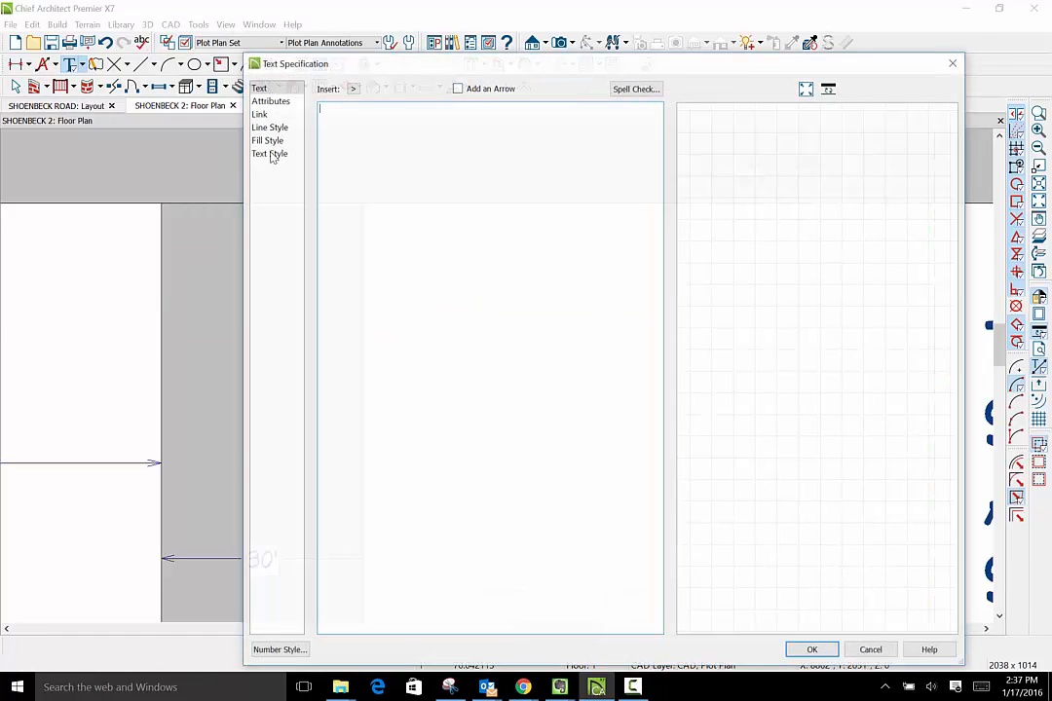
left_click(954, 62)
left_click(181, 67)
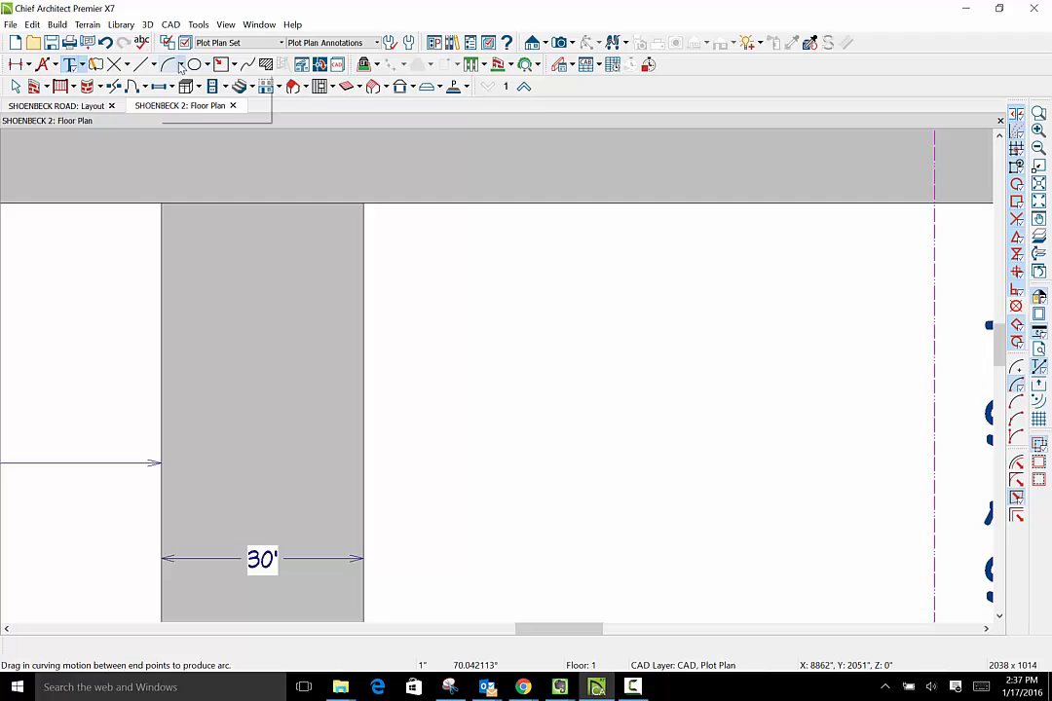
left_click(181, 66)
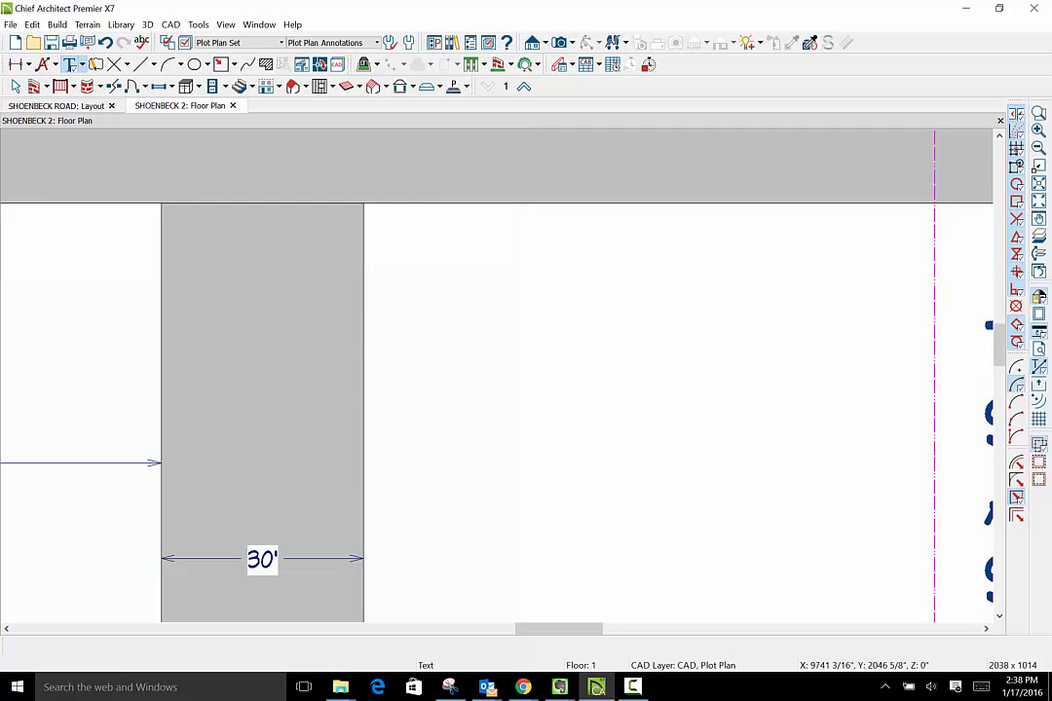
left_click(633, 687)
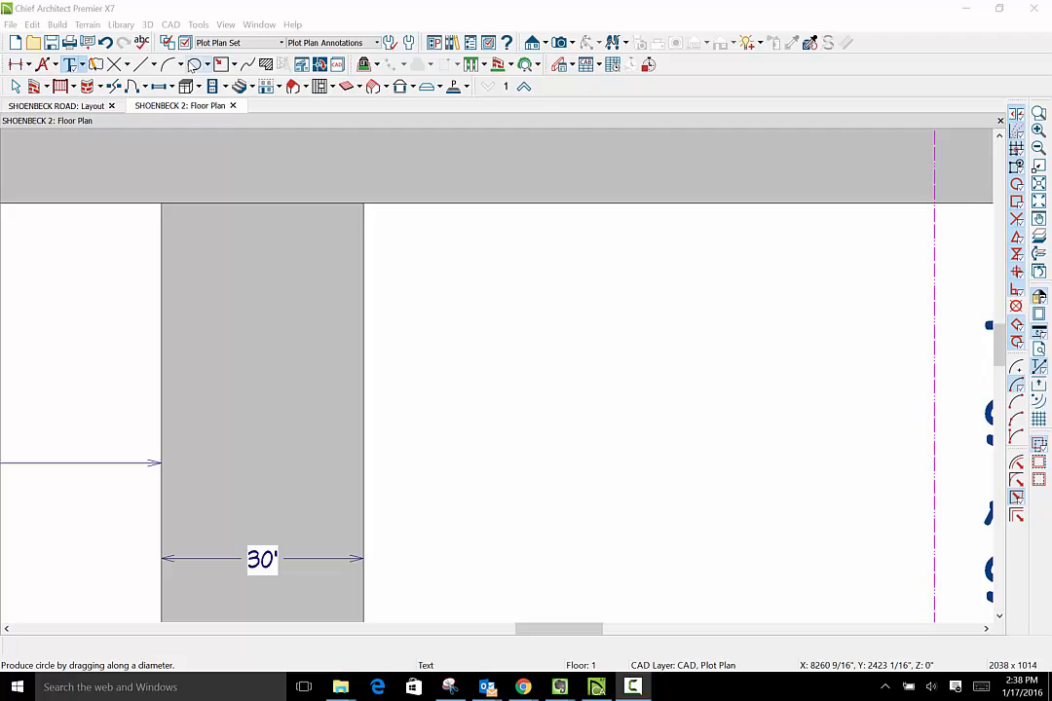
left_click(363, 236)
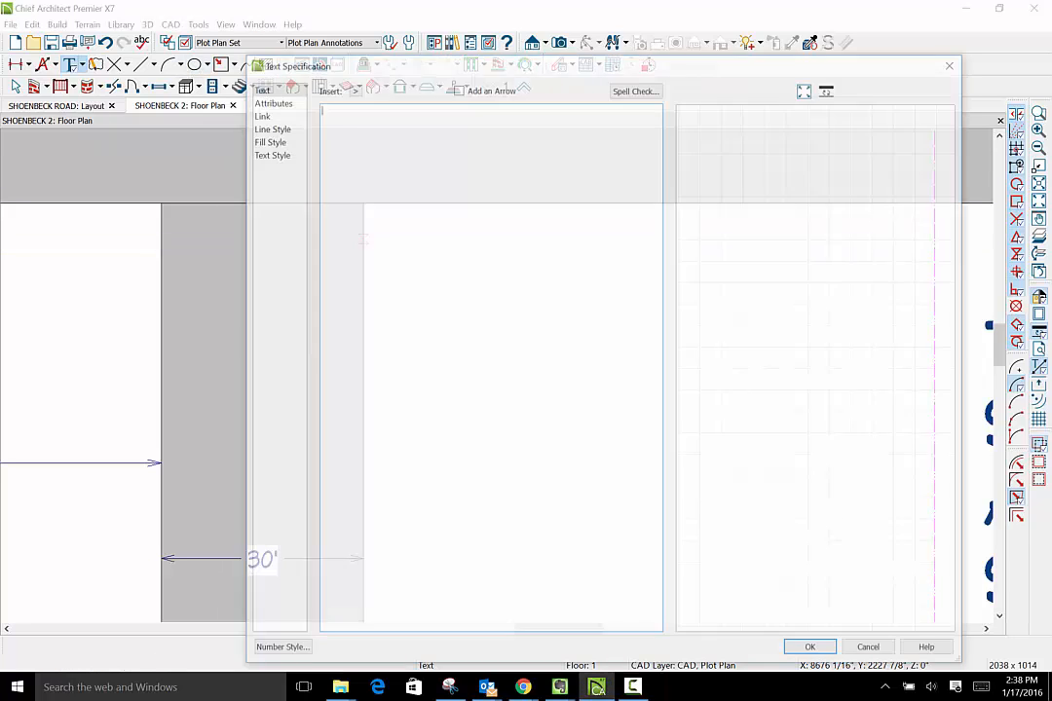
left_click(867, 647)
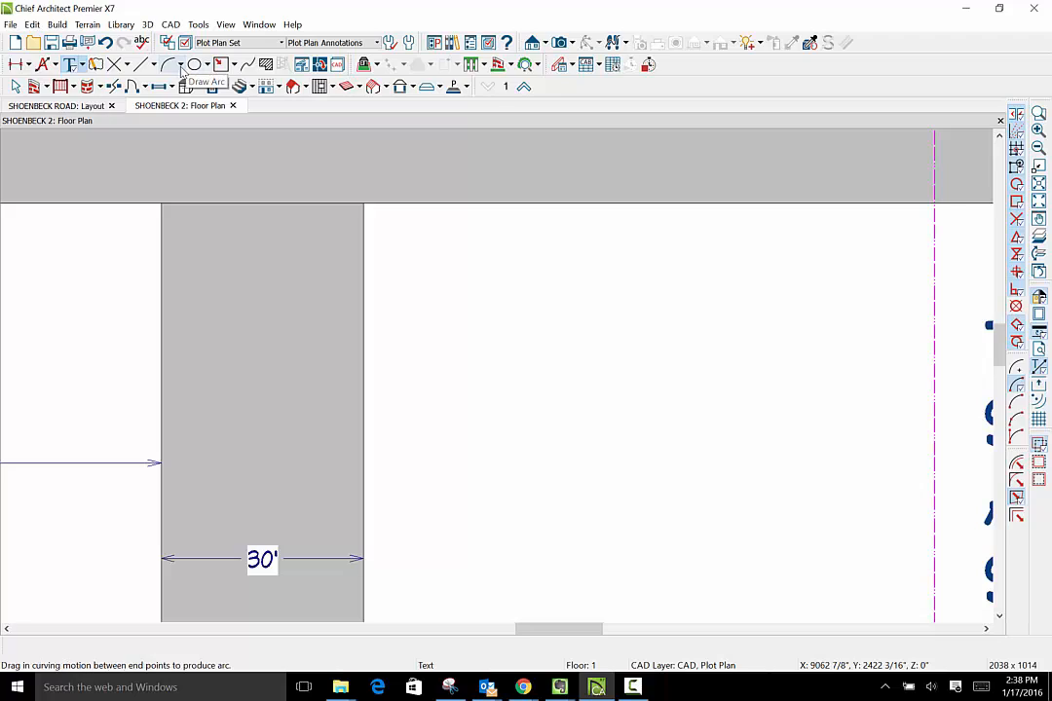
left_click(181, 68)
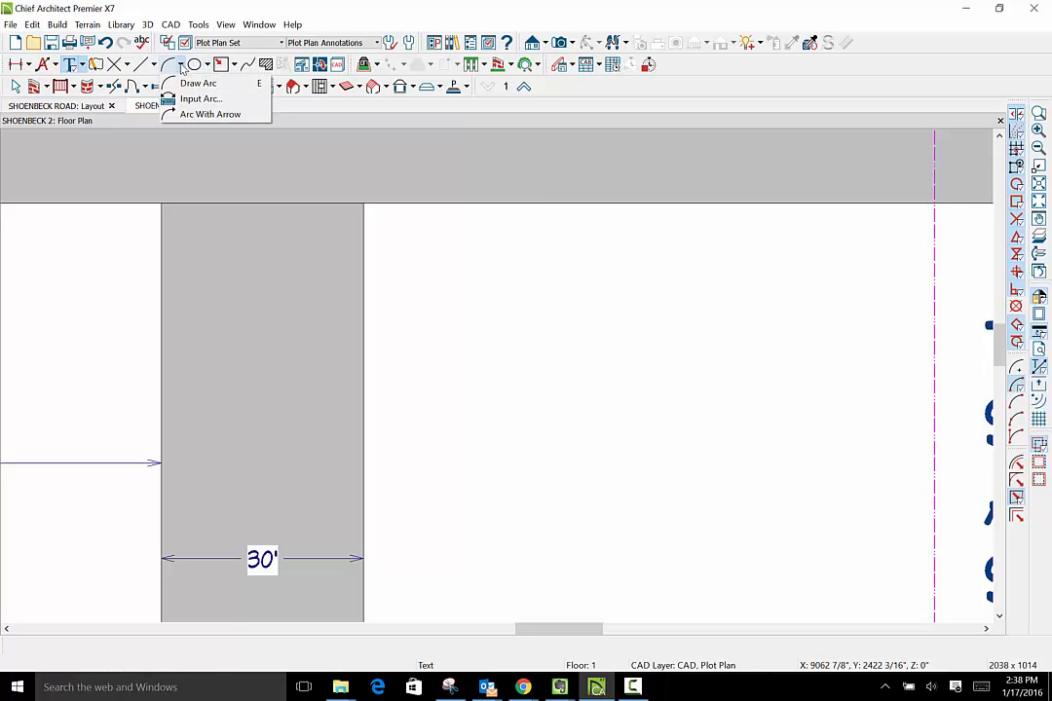
left_click(411, 210)
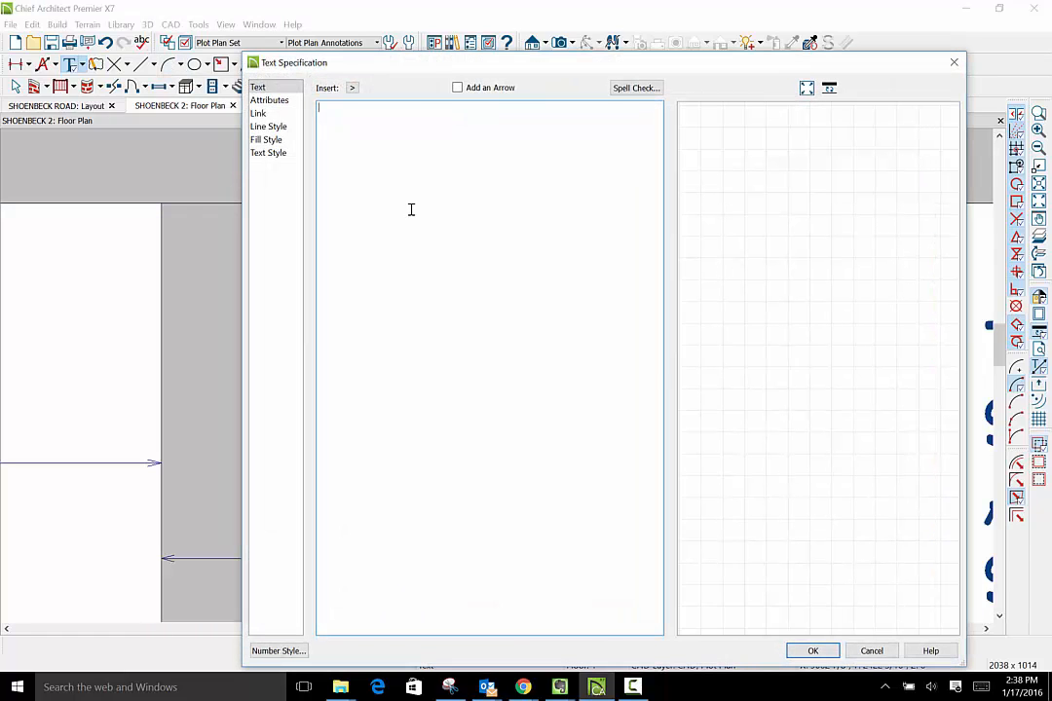
left_click(871, 651)
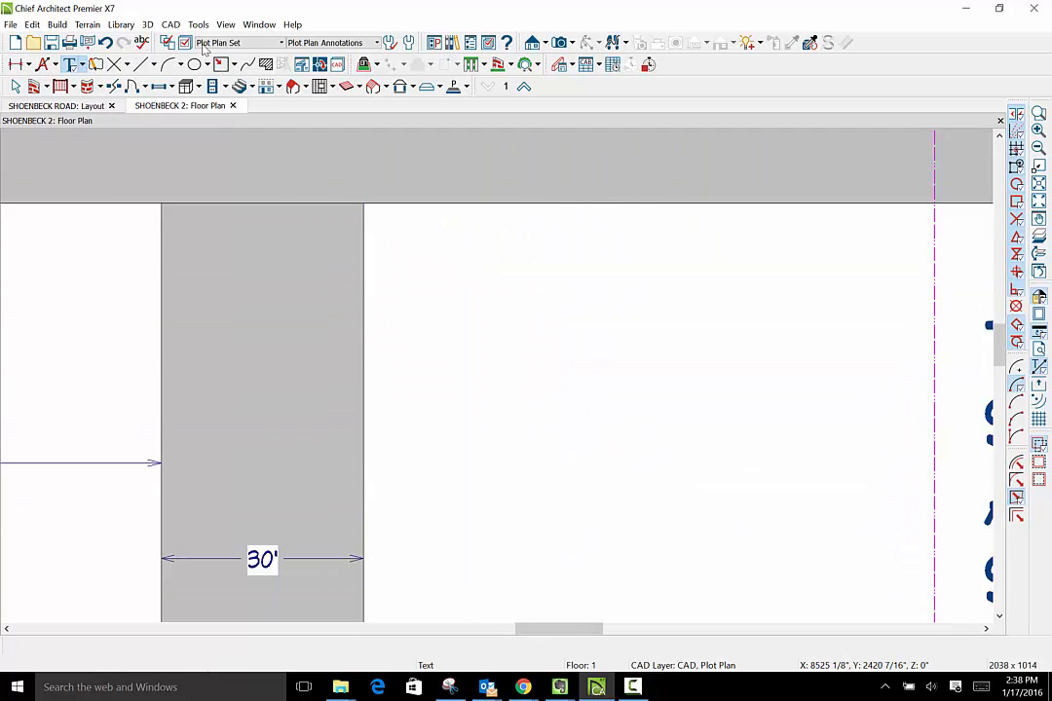
left_click(172, 25)
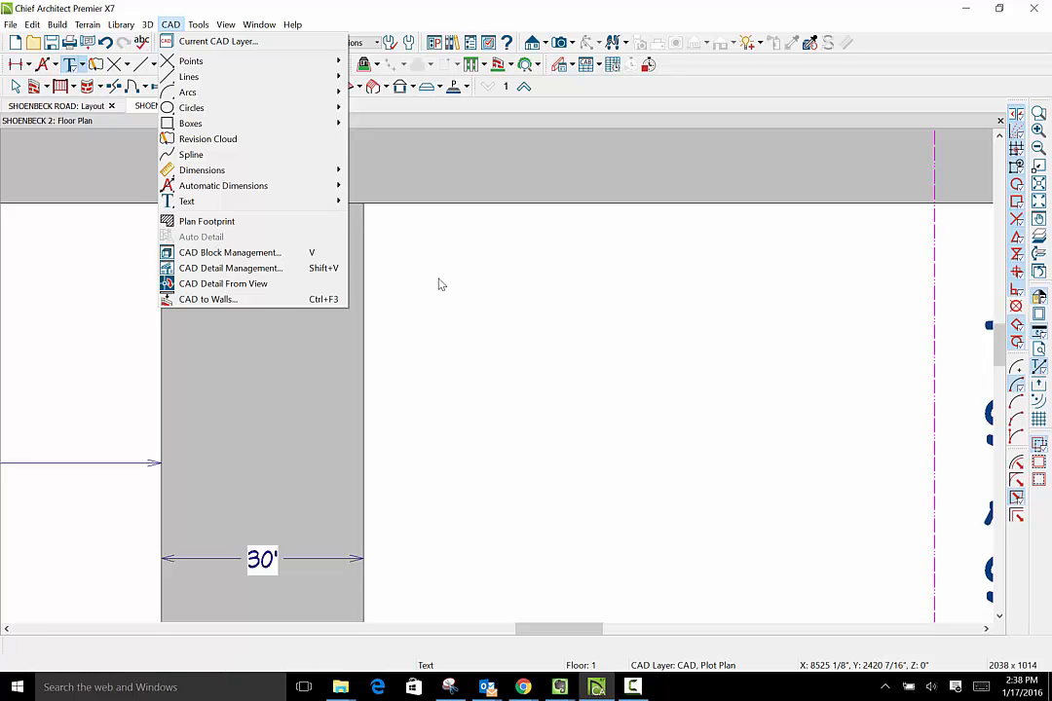
left_click(439, 284)
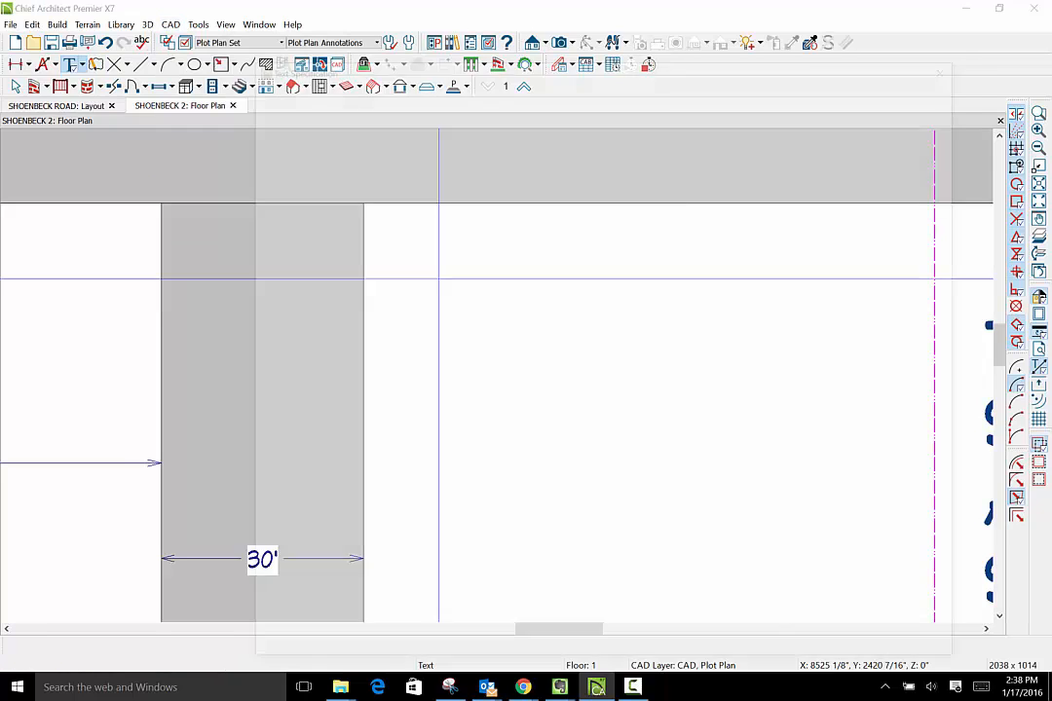
left_click(439, 214)
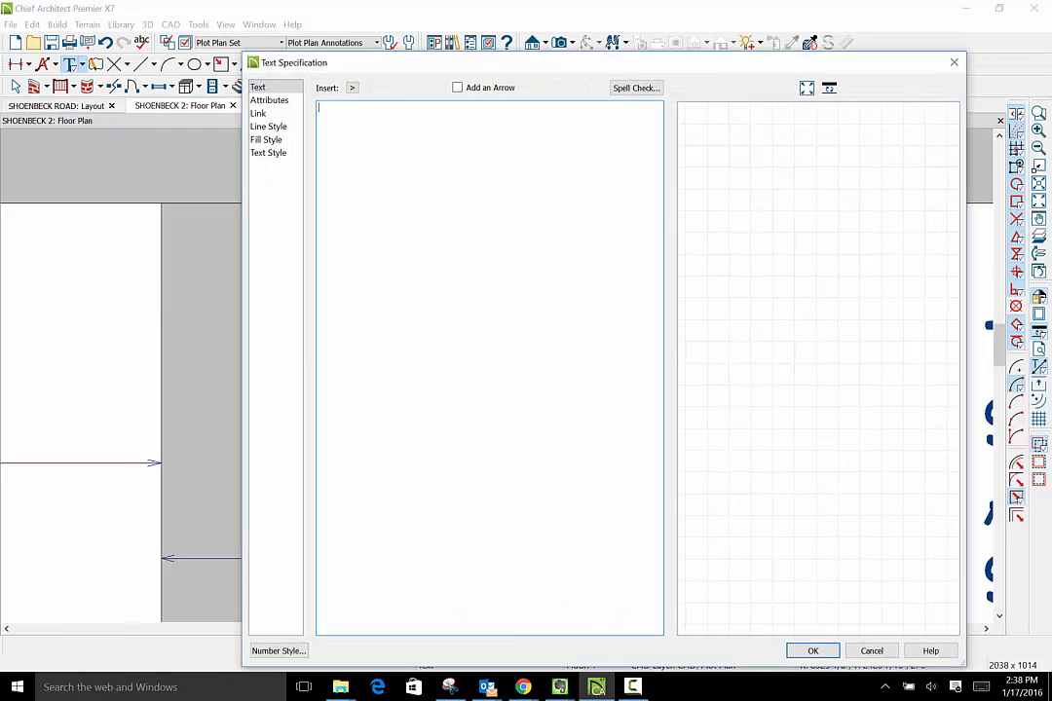
left_click(872, 651)
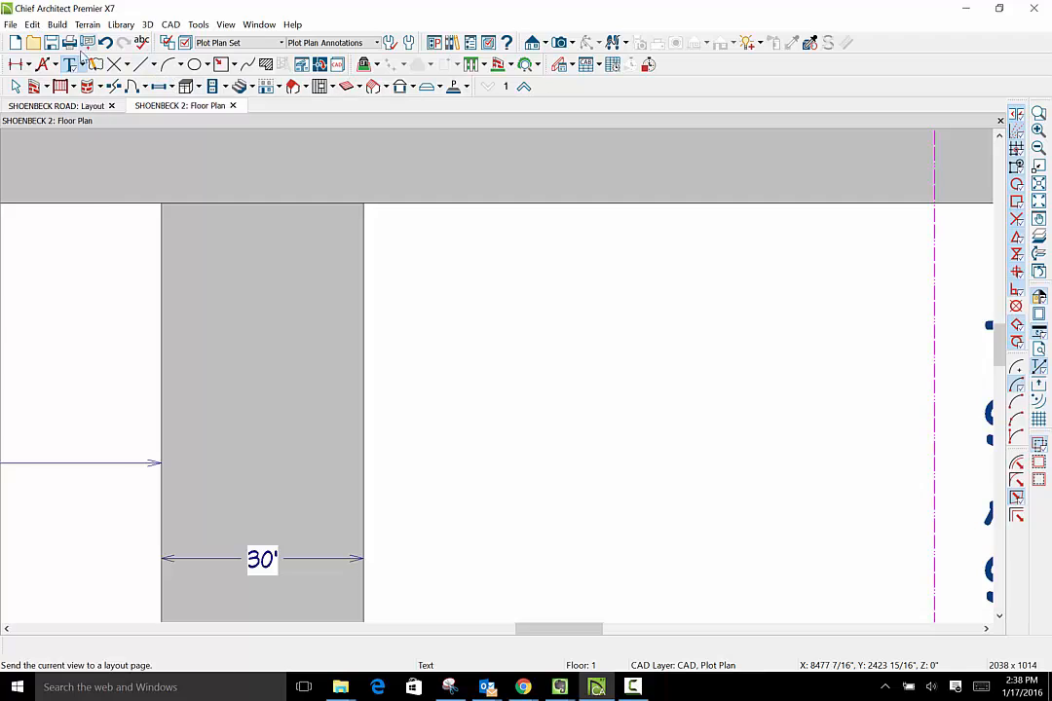
left_click(210, 67)
left_click(210, 67)
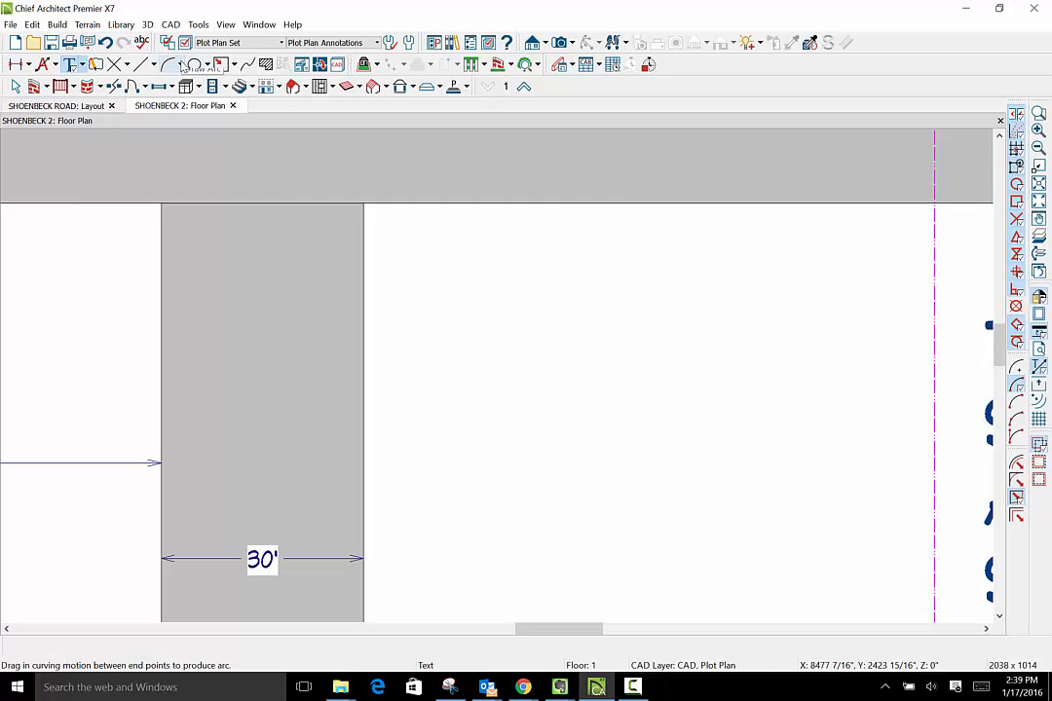
left_click(182, 65)
left_click(181, 65)
- Search the program help for RADIUS and look through the list of matching topics
left_click(290, 26)
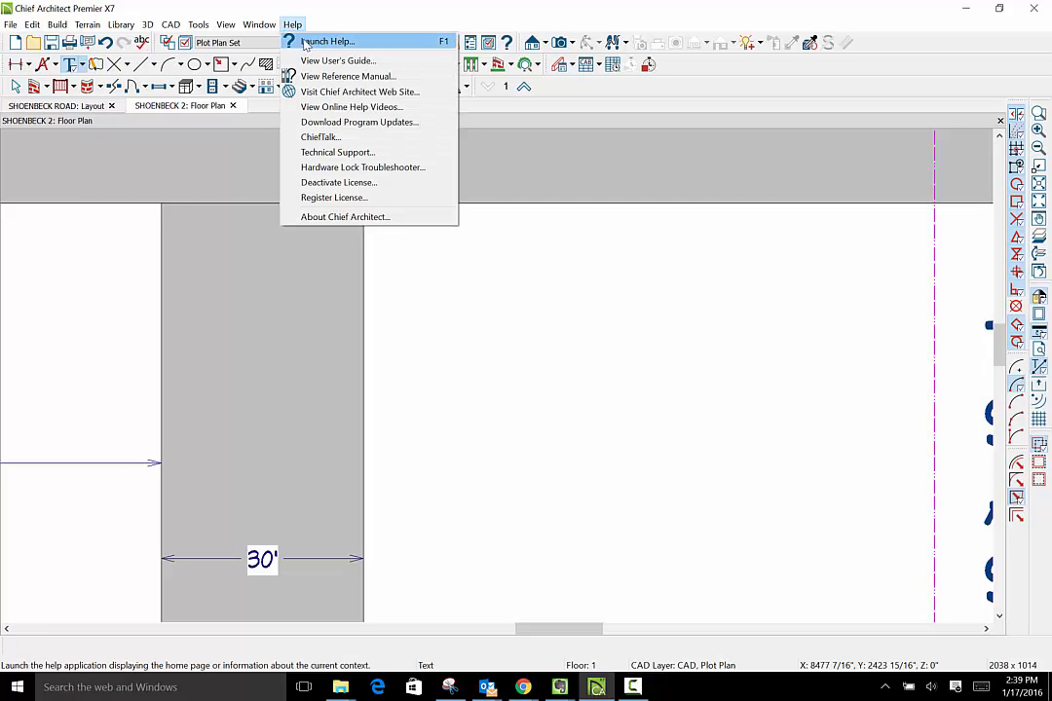
left_click(306, 44)
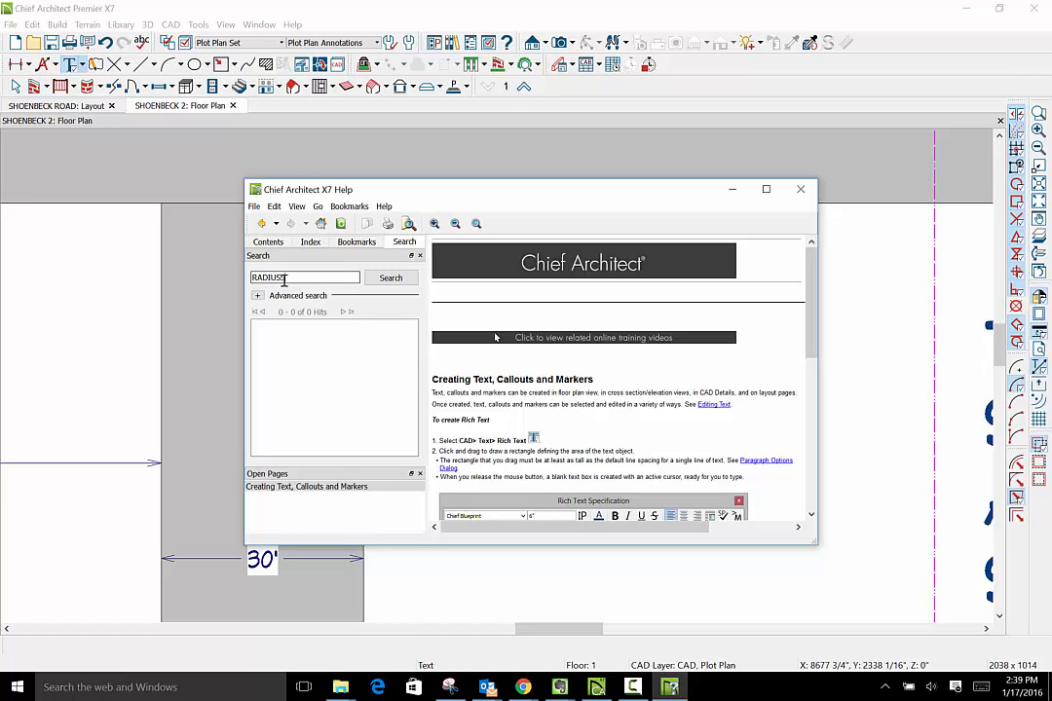
key("Return")
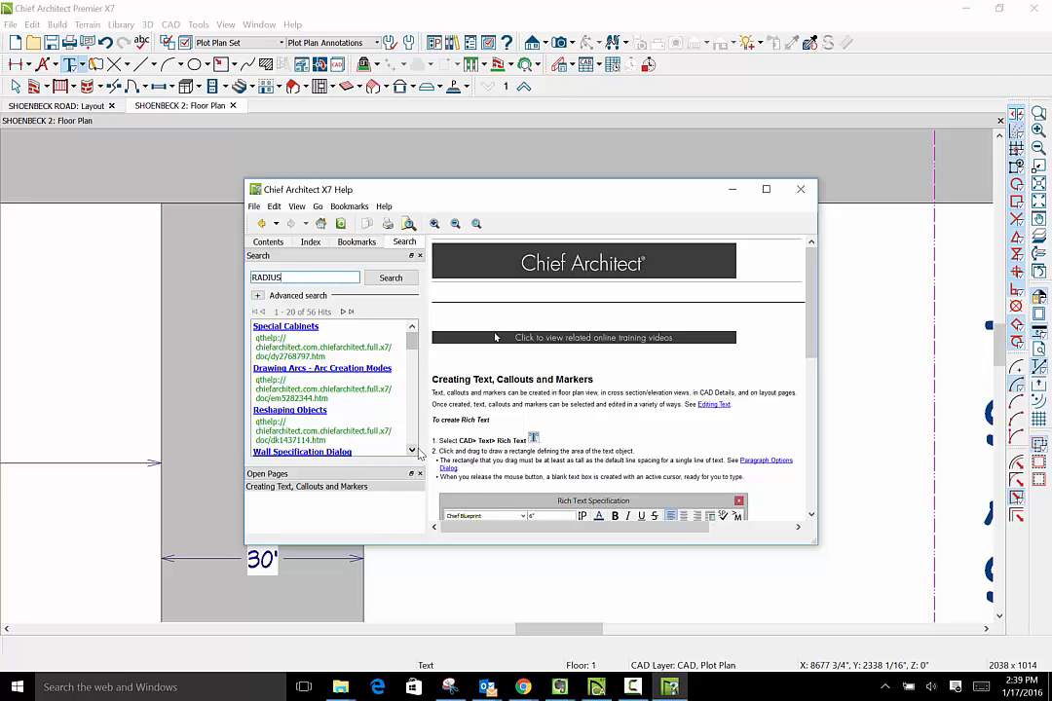
scroll(416, 444, "down", 3)
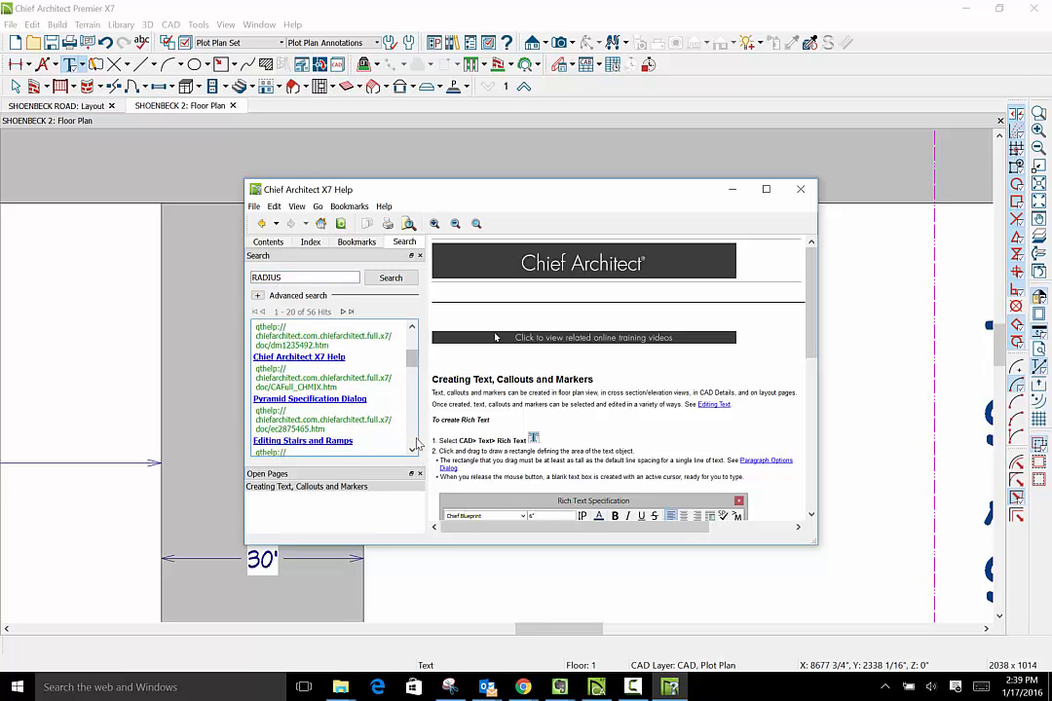
scroll(416, 444, "down", 3)
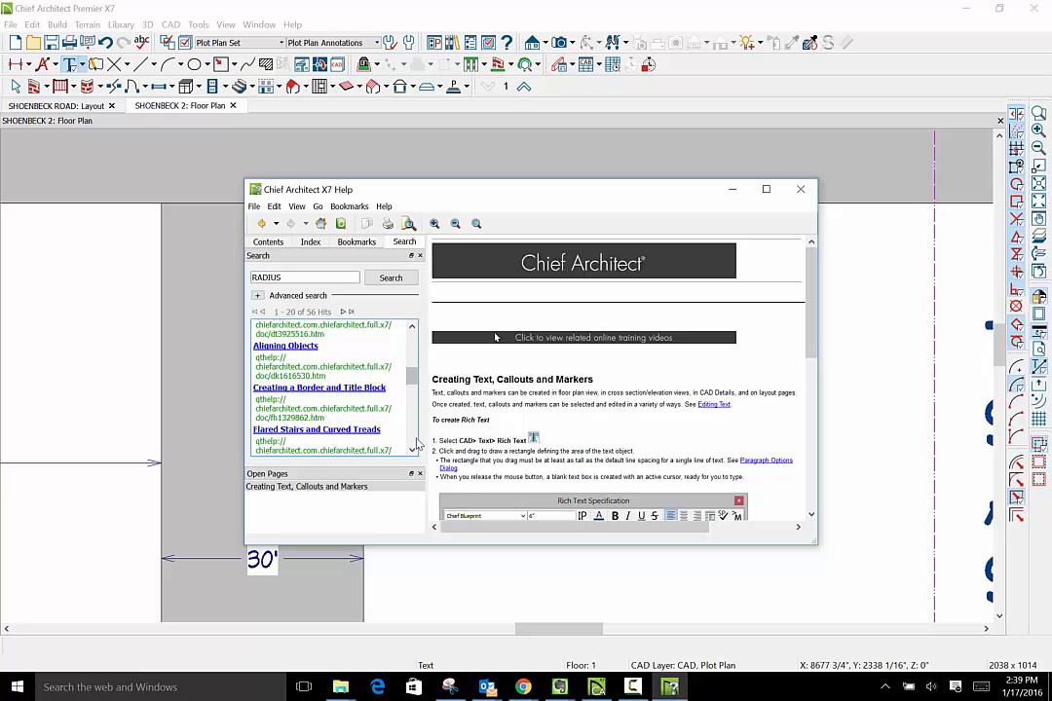
scroll(416, 444, "down", 3)
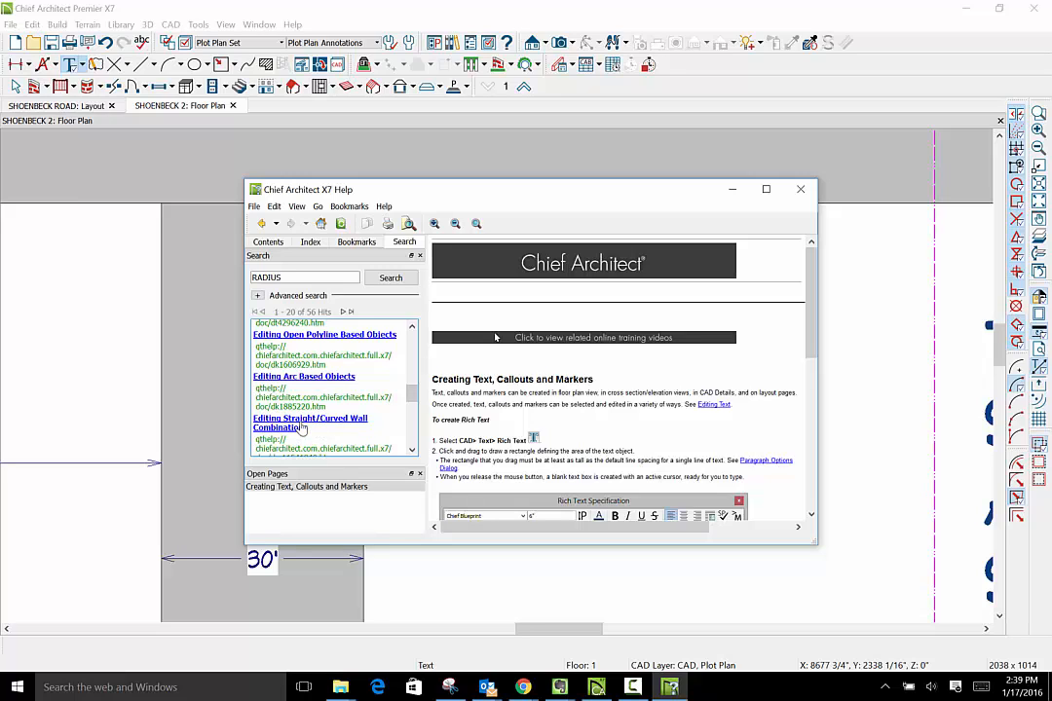
- Read the Editing Open Polyline Based Objects help topic on changing an arc's radius, then close the help
left_click(329, 336)
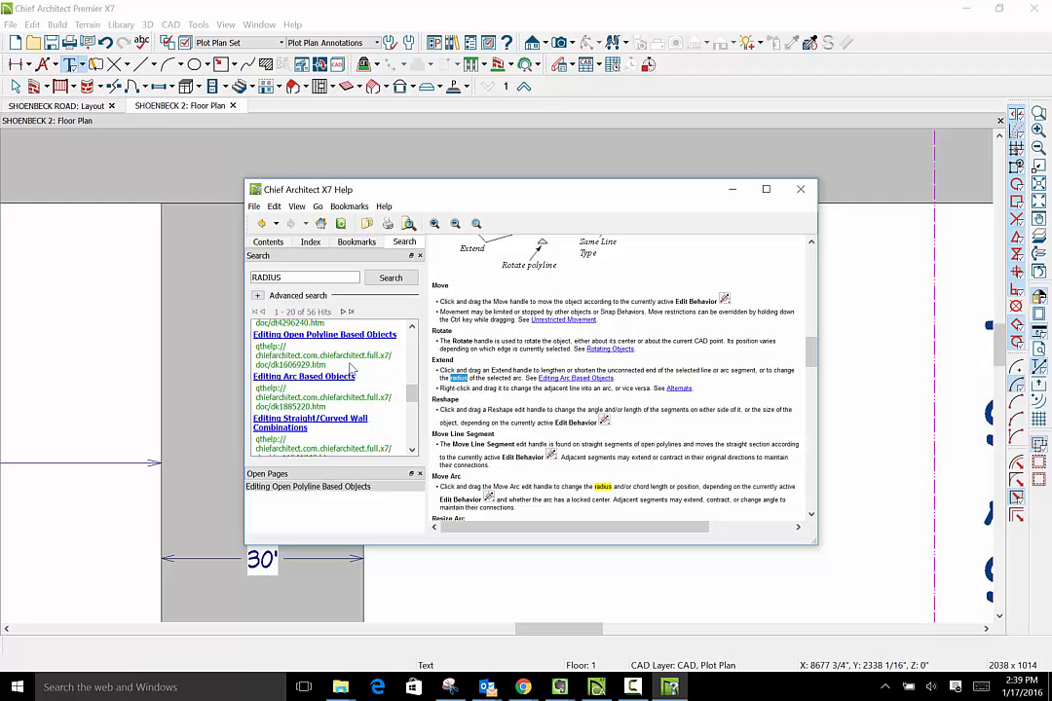
left_click(813, 515)
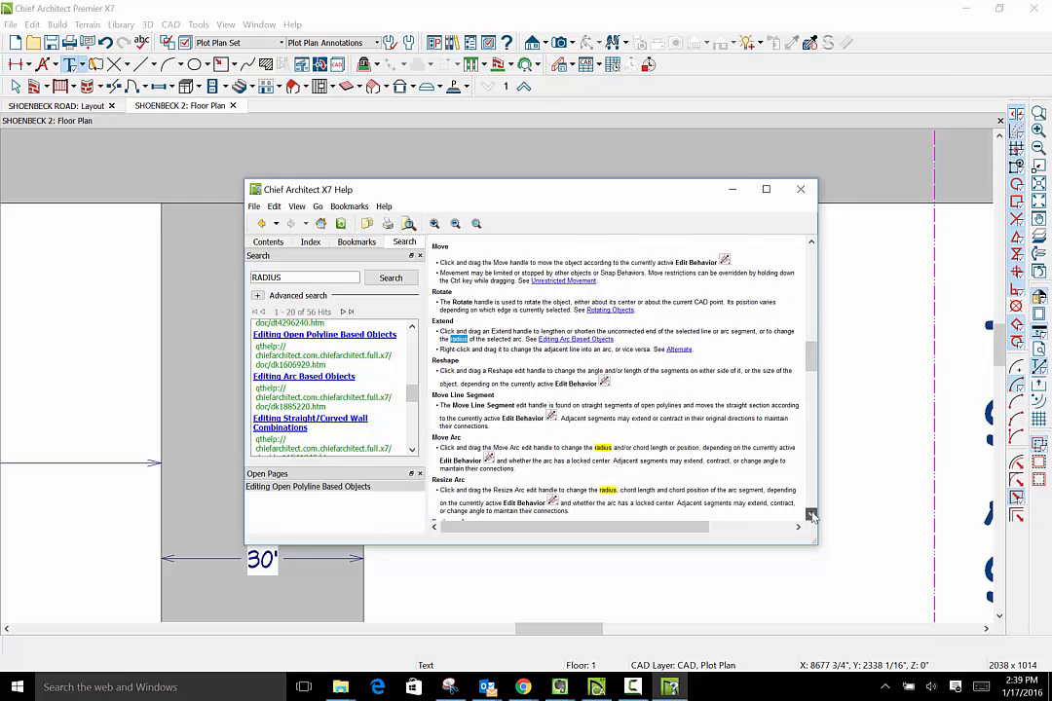
left_click(812, 515)
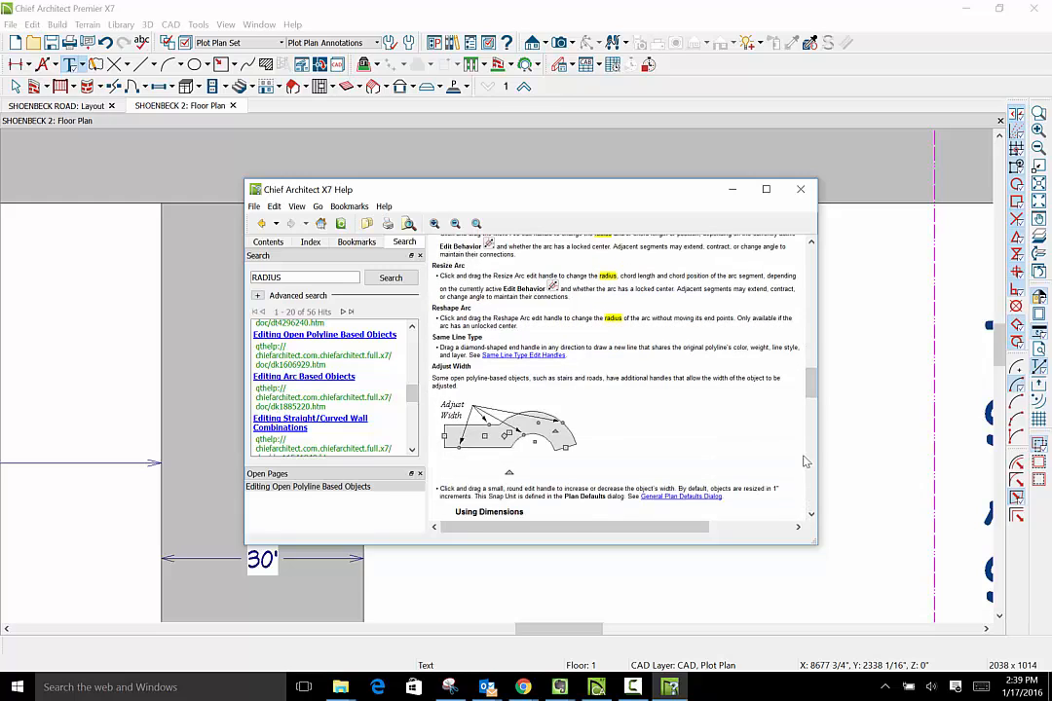
left_click(812, 243)
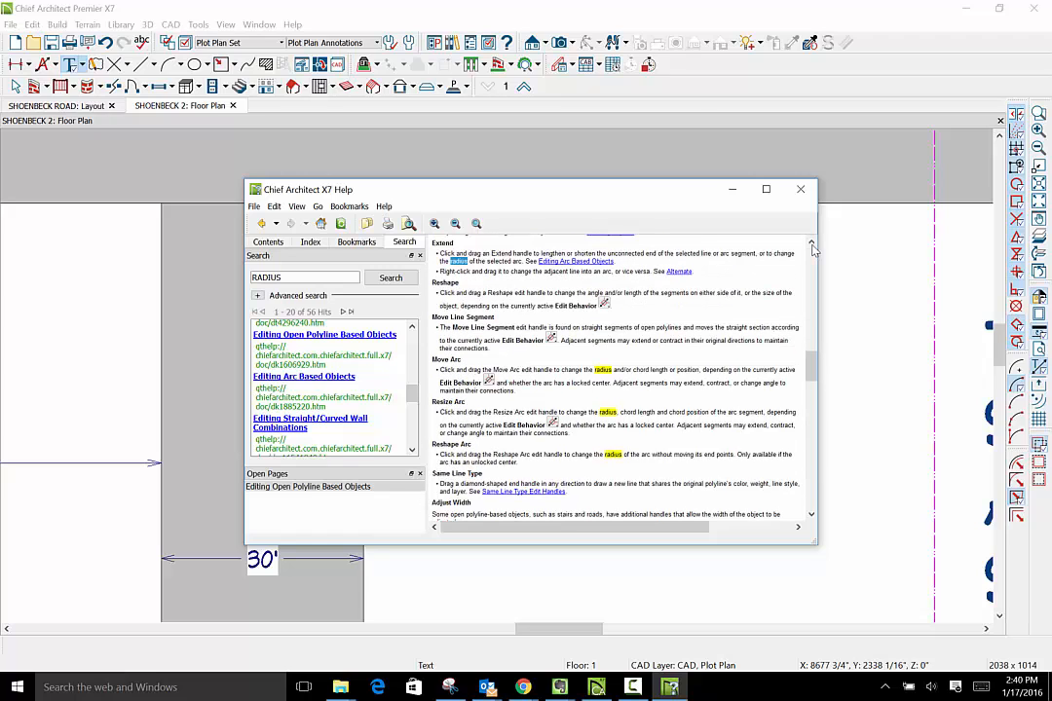
left_click(801, 189)
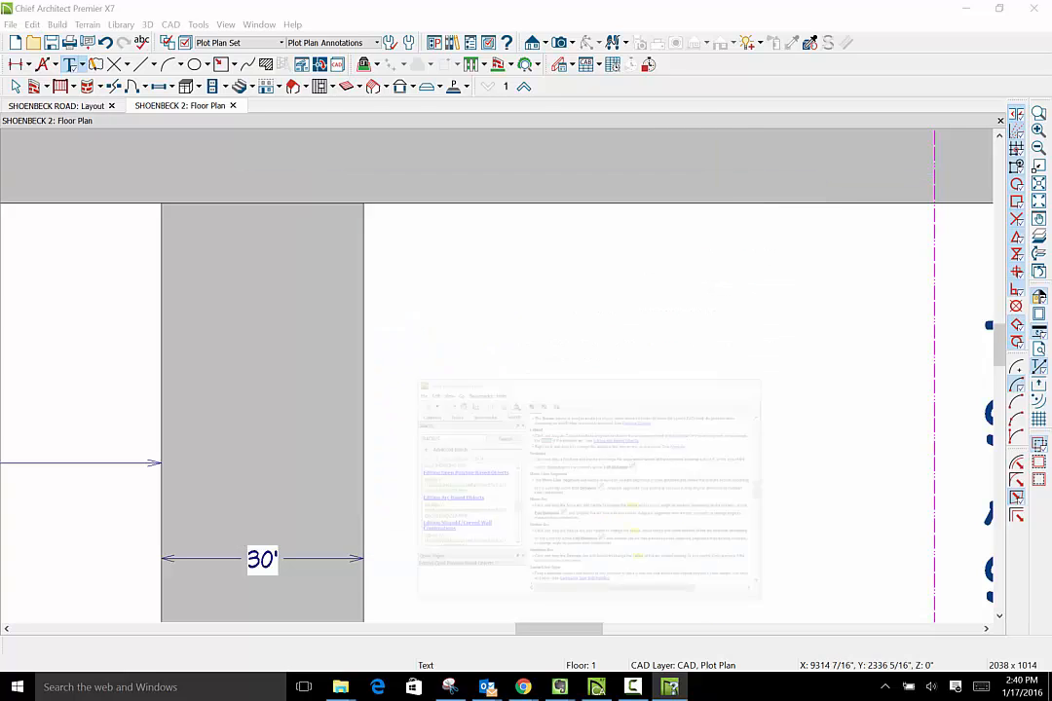
left_click(425, 167)
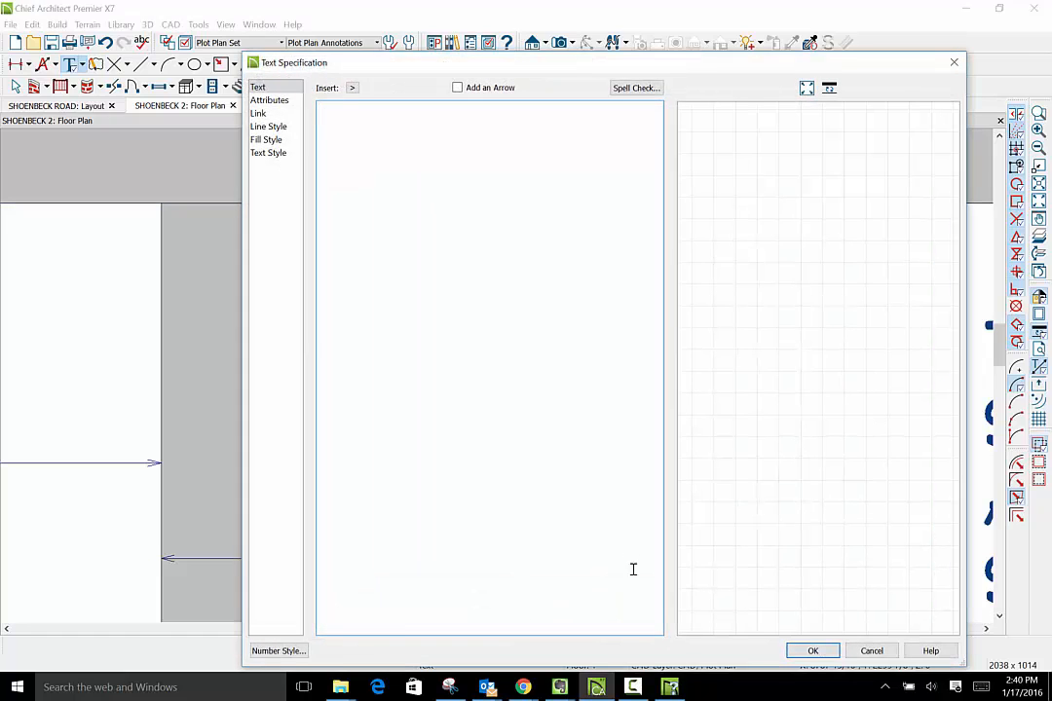
key("Escape")
- Enlarge the curved slab corner where the access strip's right edge meets Shoenbeck Road, moving both arc ends farther along the road and strip edges
left_click(14, 87)
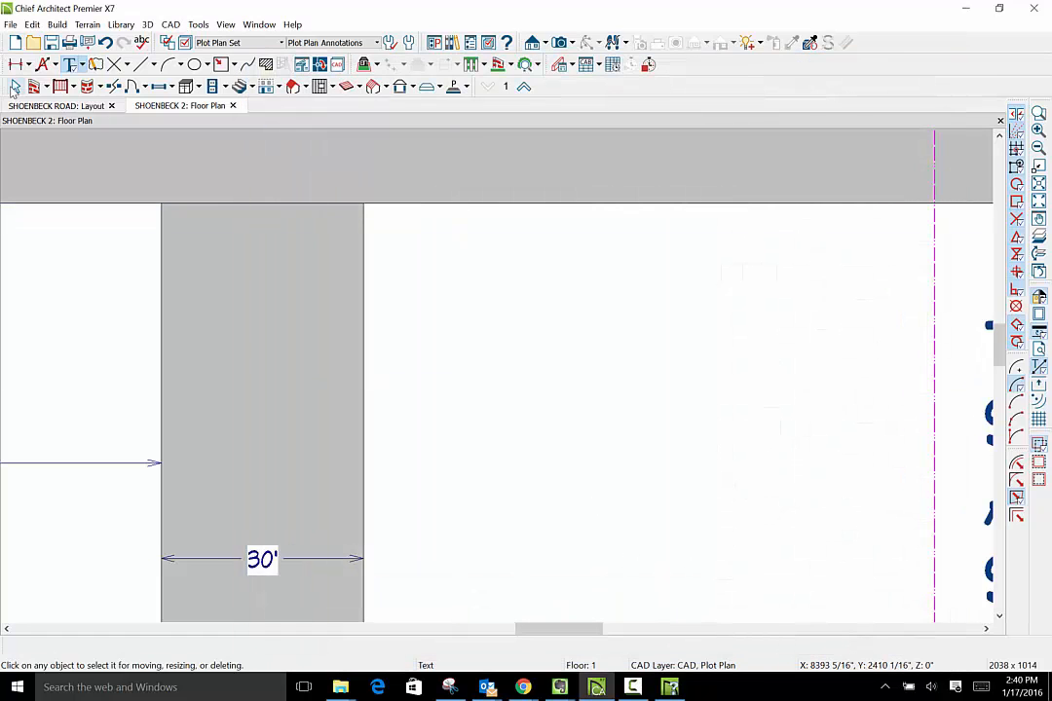
left_click(15, 86)
left_click(361, 262)
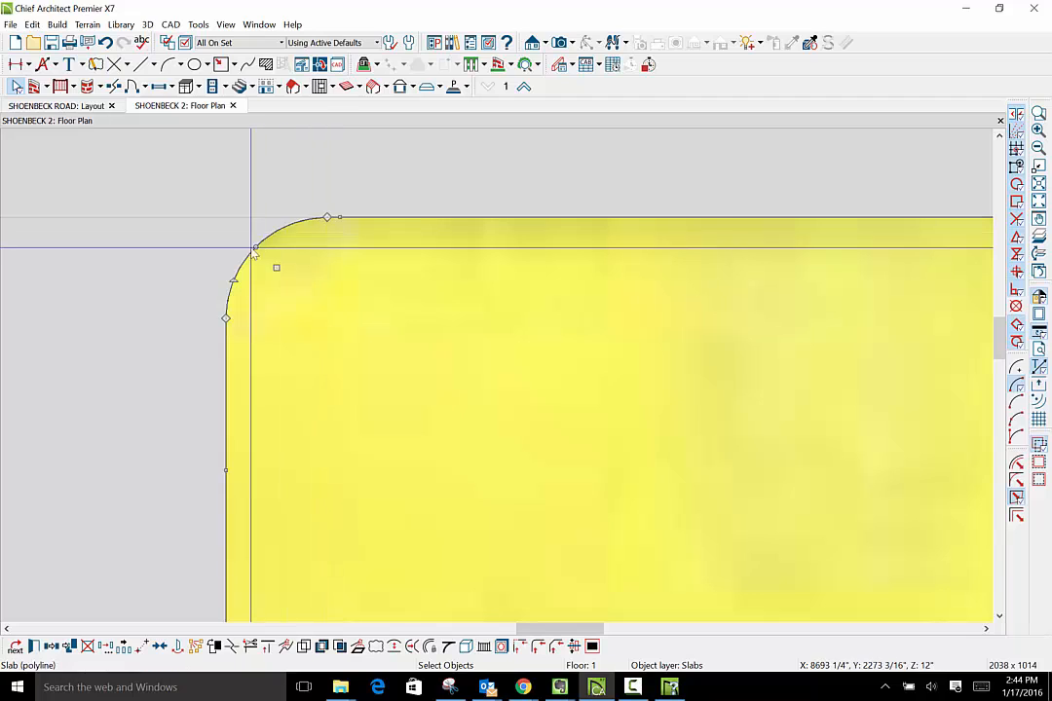
left_click_drag(252, 245, 227, 383)
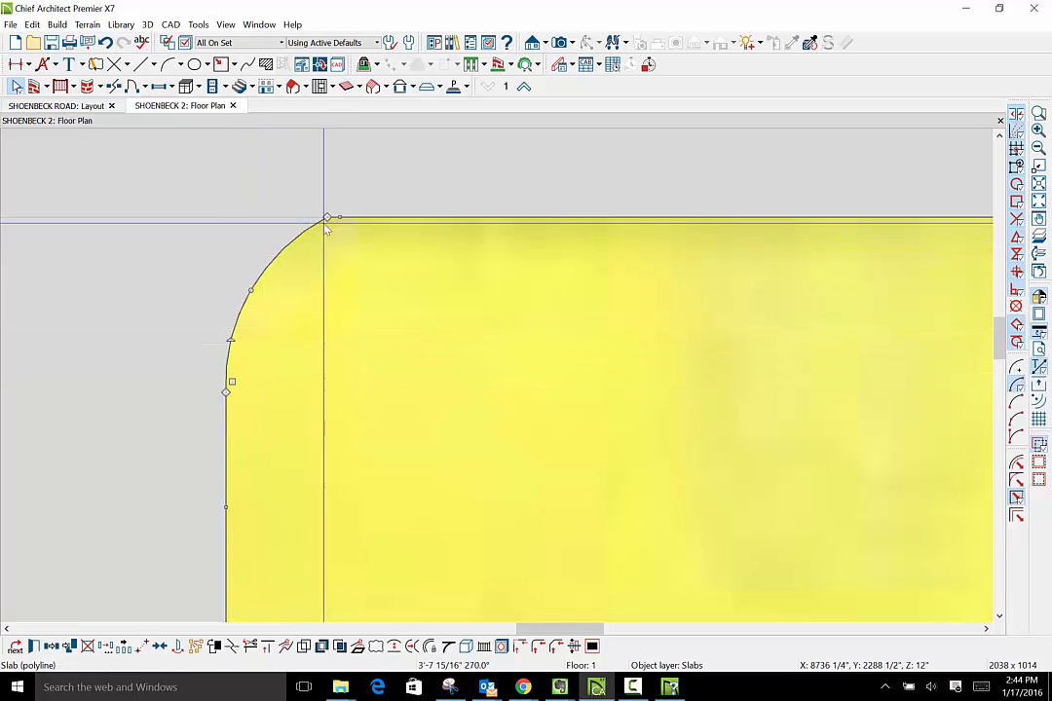
left_click_drag(326, 217, 373, 216)
left_click_drag(227, 394, 225, 451)
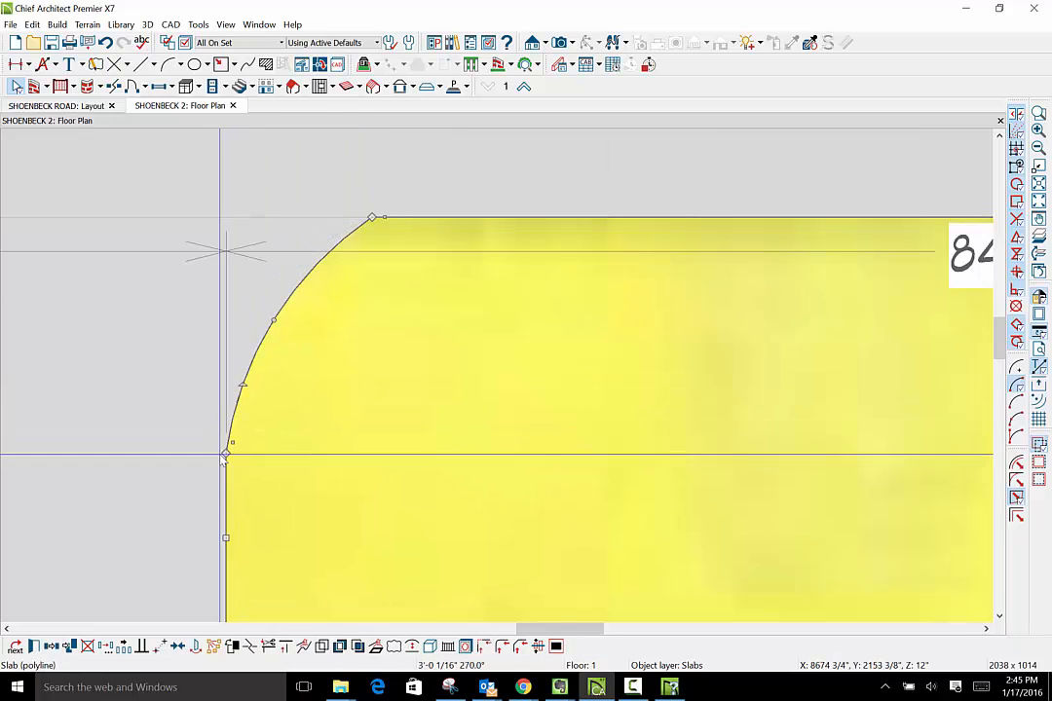
scroll(234, 410, "down", 3)
scroll(234, 409, "down", 3)
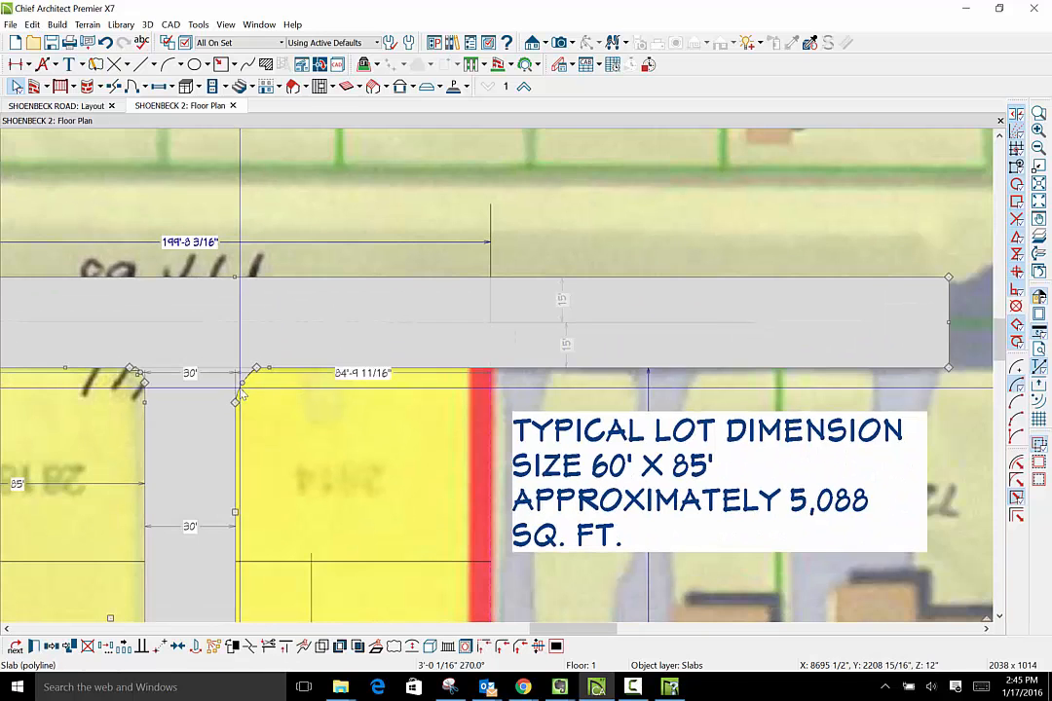
- Switch the plan's active layer set to Plot Plan Set, hiding the site map image behind the lots
scroll(137, 417, "up", 2)
scroll(137, 417, "up", 2)
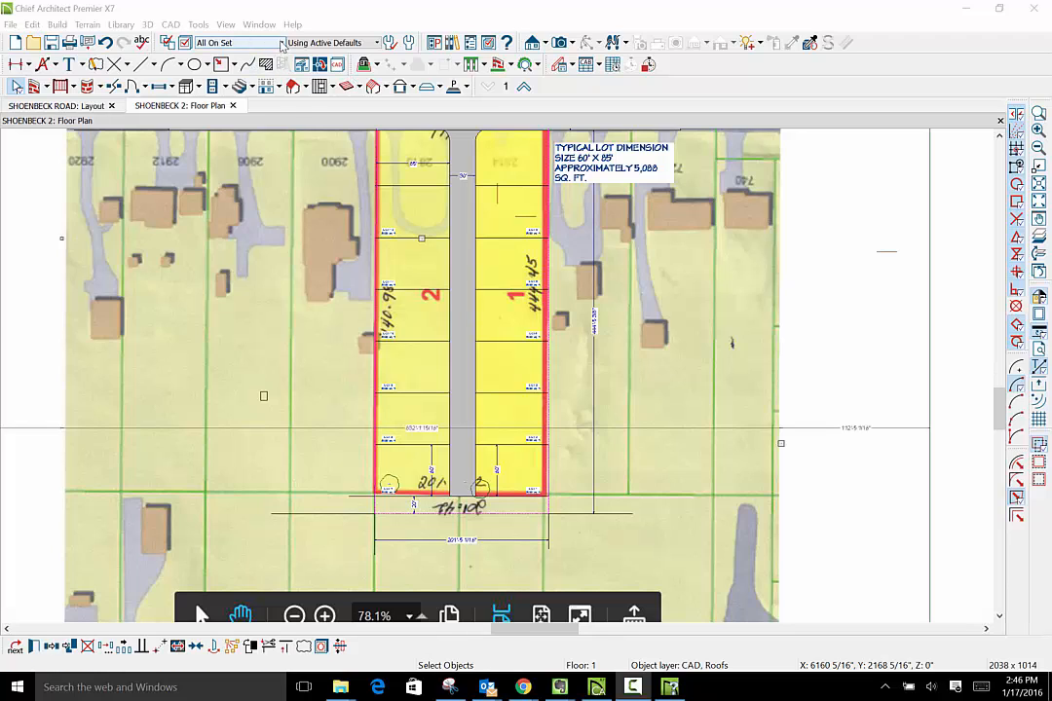
left_click(240, 43)
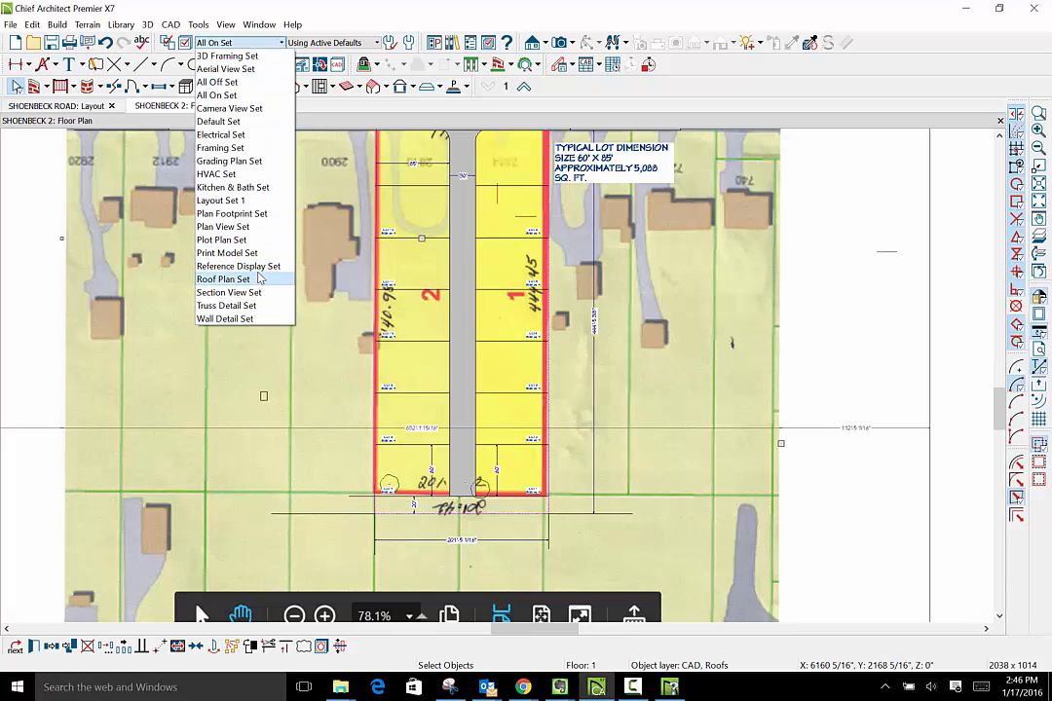
left_click(221, 240)
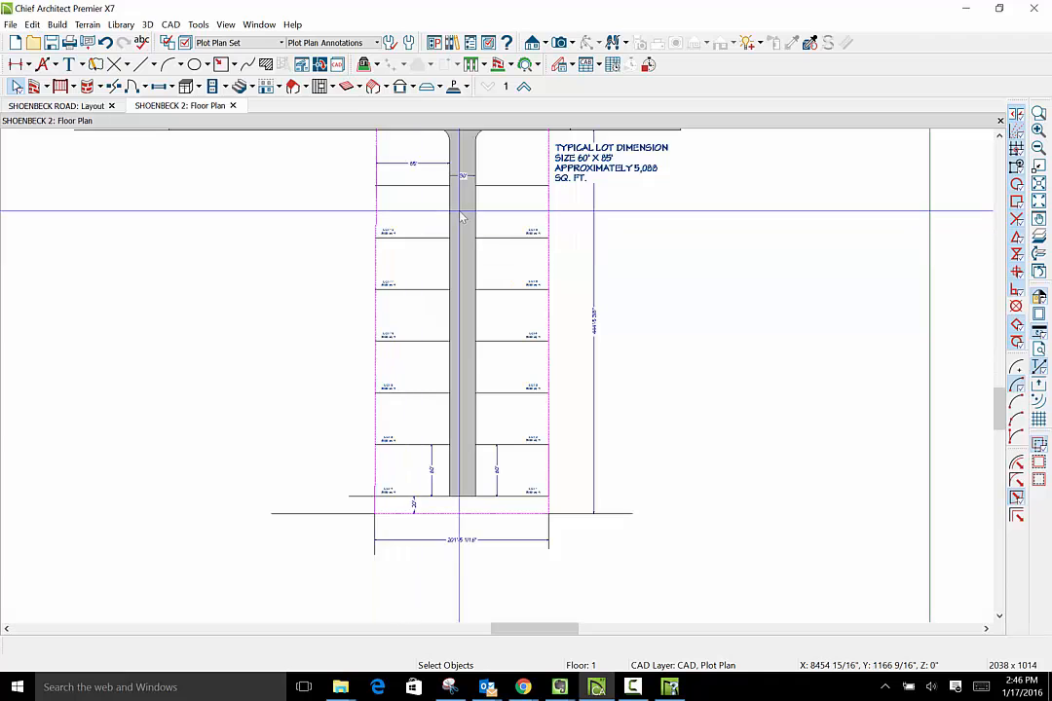
- Examine the access strip slab's rounded corners at Shoenbeck Road and check the overall plot plan layout
scroll(458, 211, "down", 2)
scroll(458, 212, "up", 2)
scroll(481, 139, "up", 2)
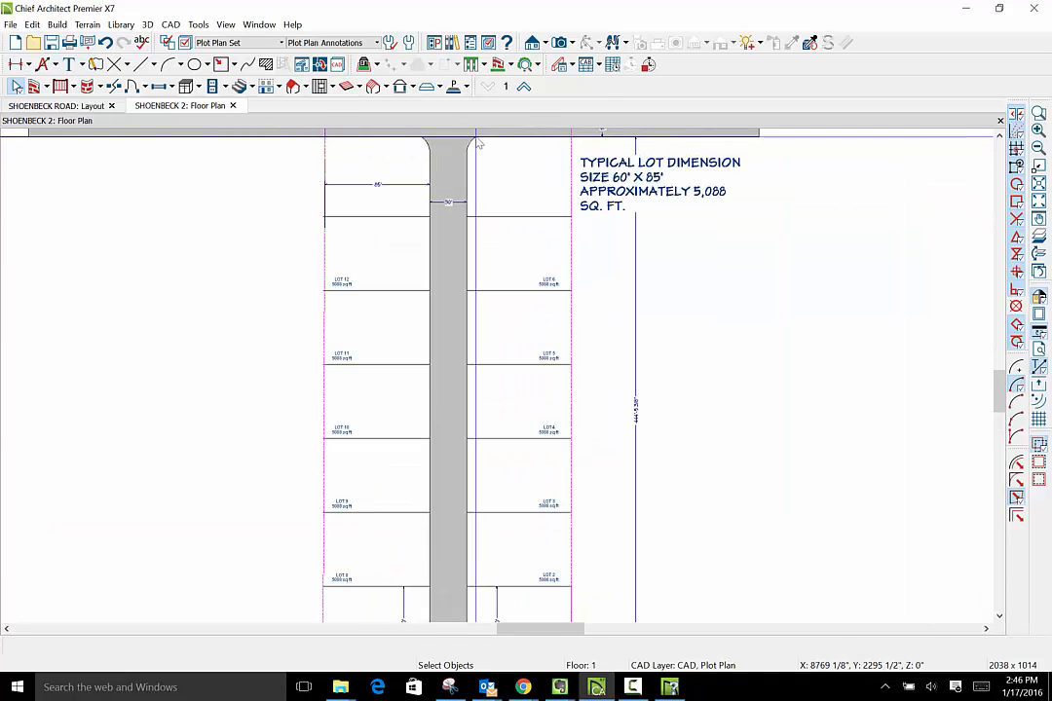
left_click(473, 142)
scroll(472, 142, "up", 4)
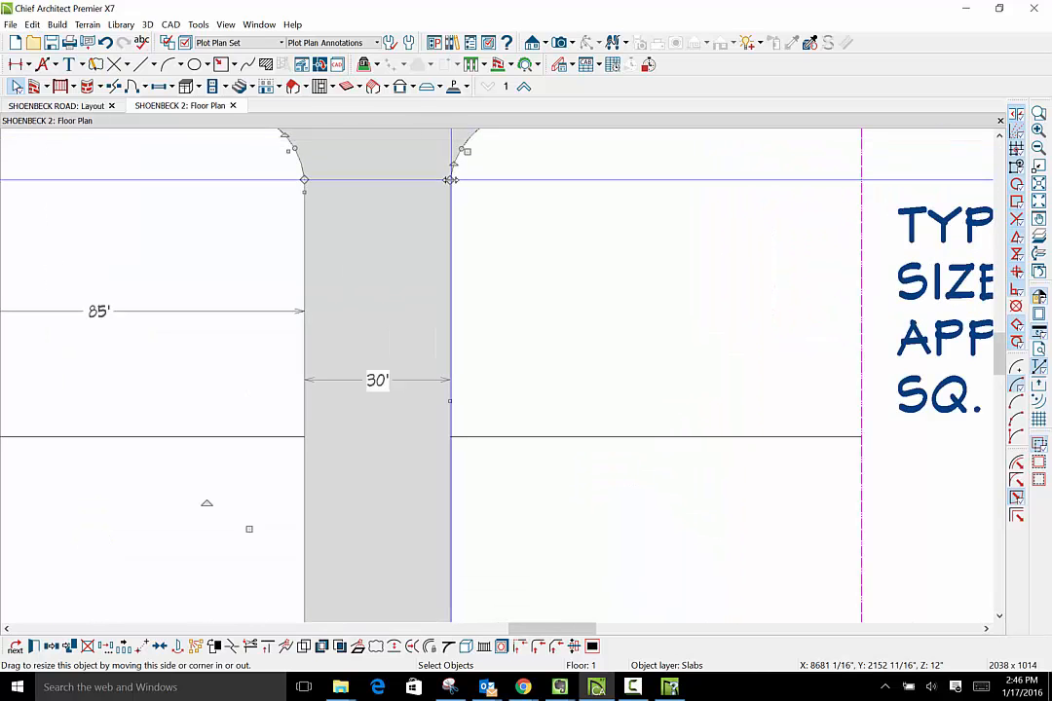
scroll(455, 251, "down", 1)
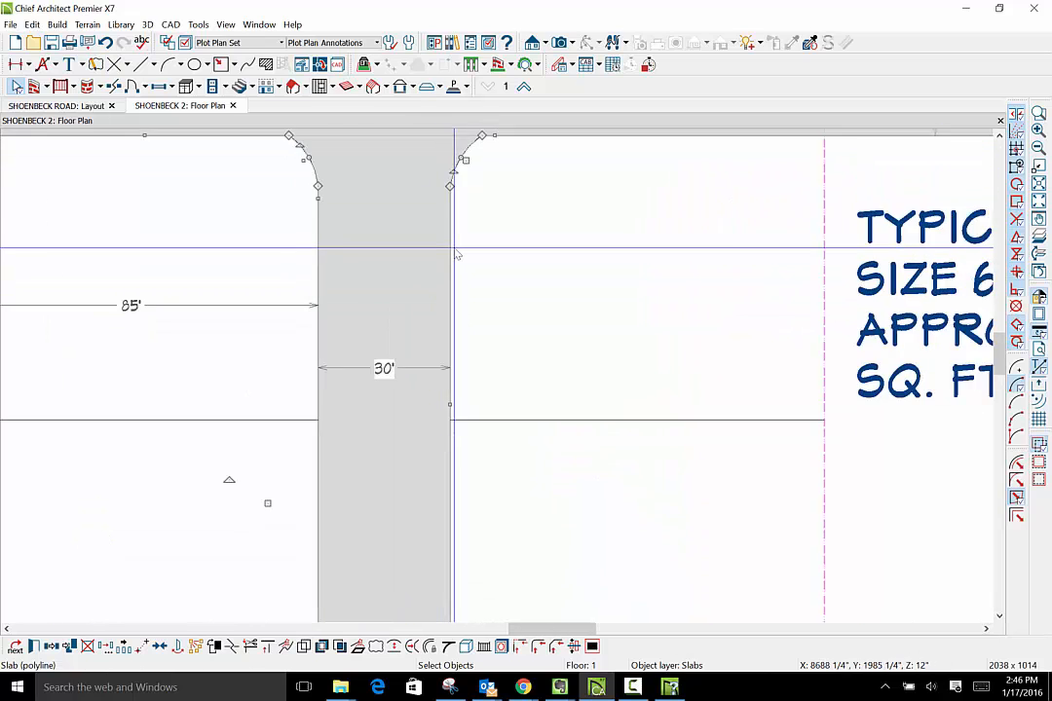
scroll(455, 252, "down", 3)
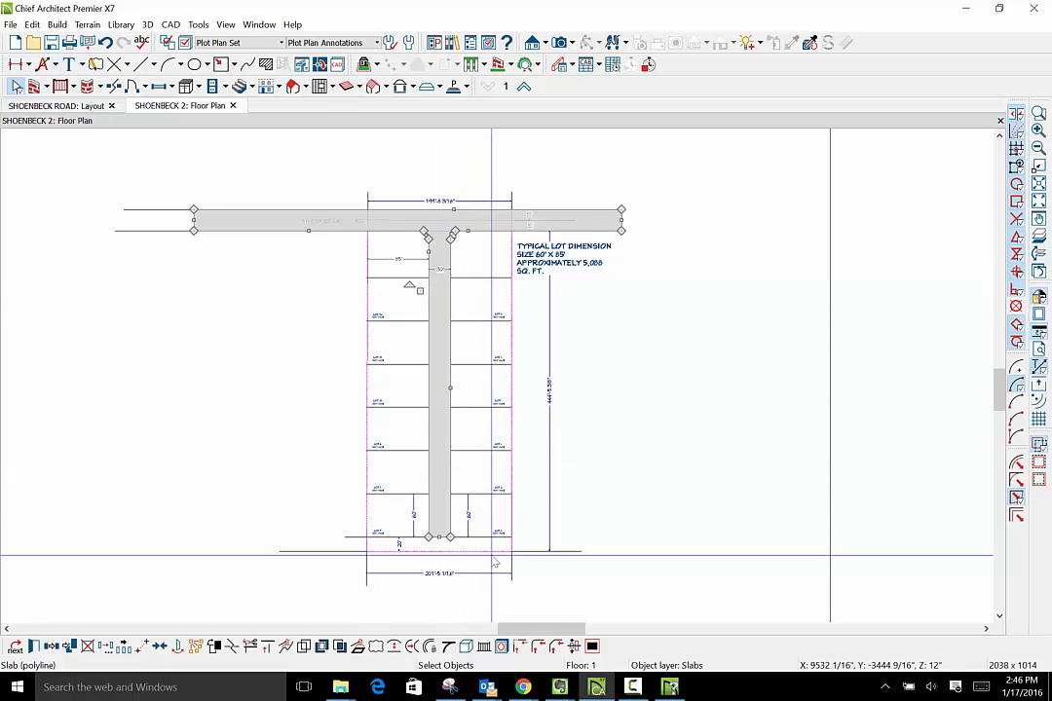
left_click(290, 429)
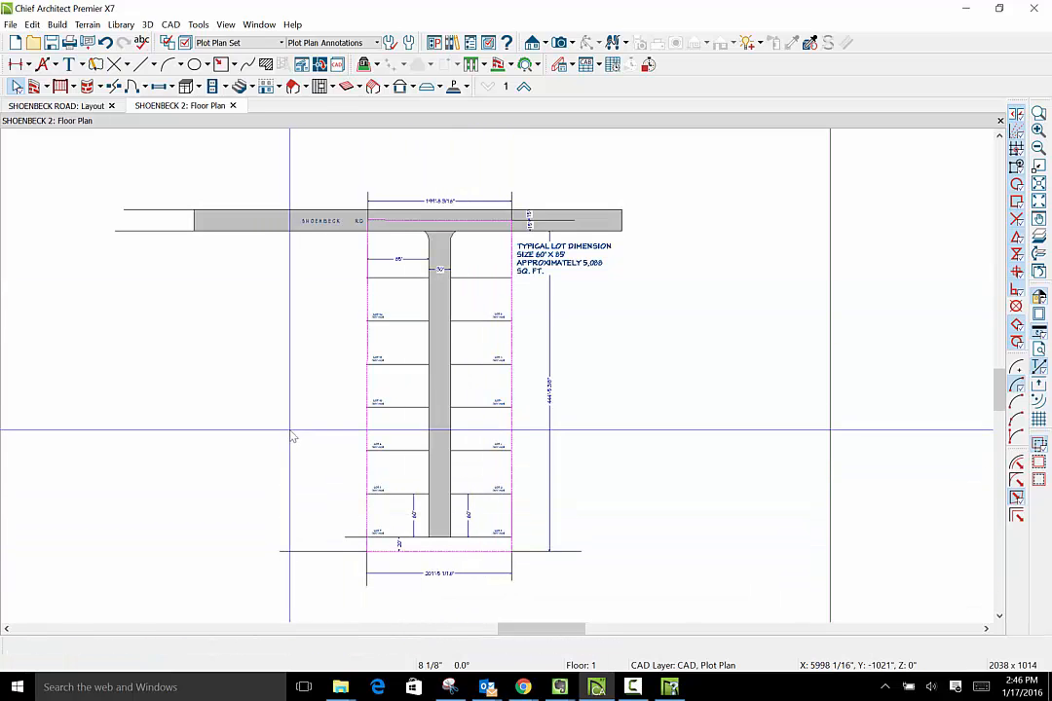
- Move the typical lot dimension note about 23'-4" straight down, away from Shoenbeck Road
left_click(566, 260)
left_click_drag(566, 259, 566, 276)
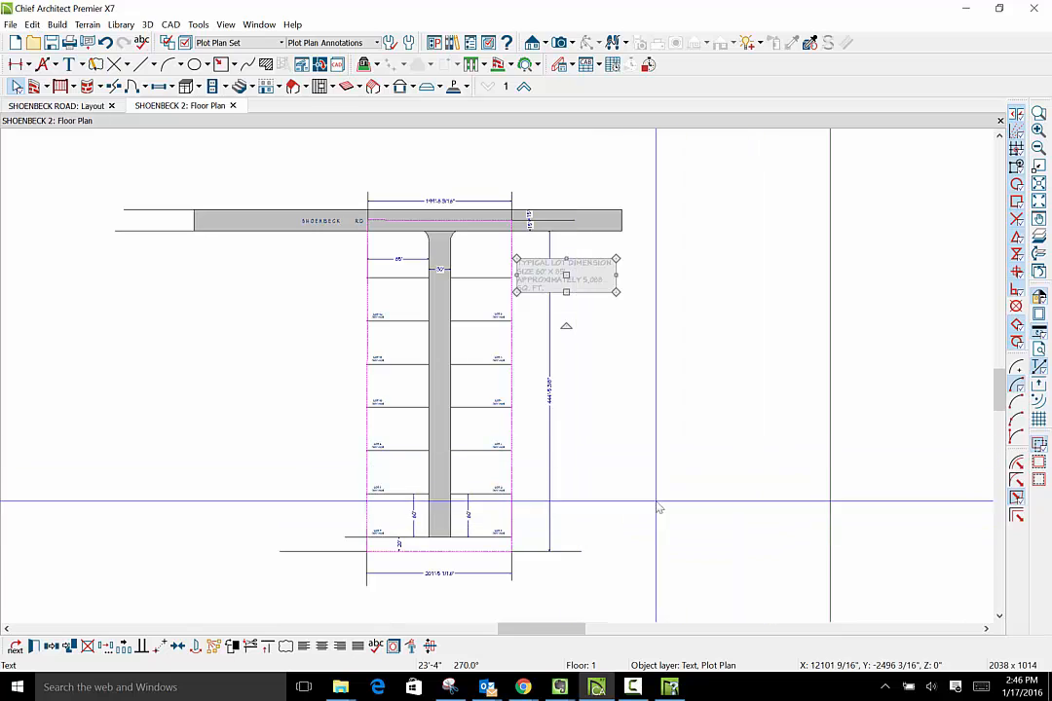
scroll(656, 561, "up", 6)
scroll(655, 562, "down", 4)
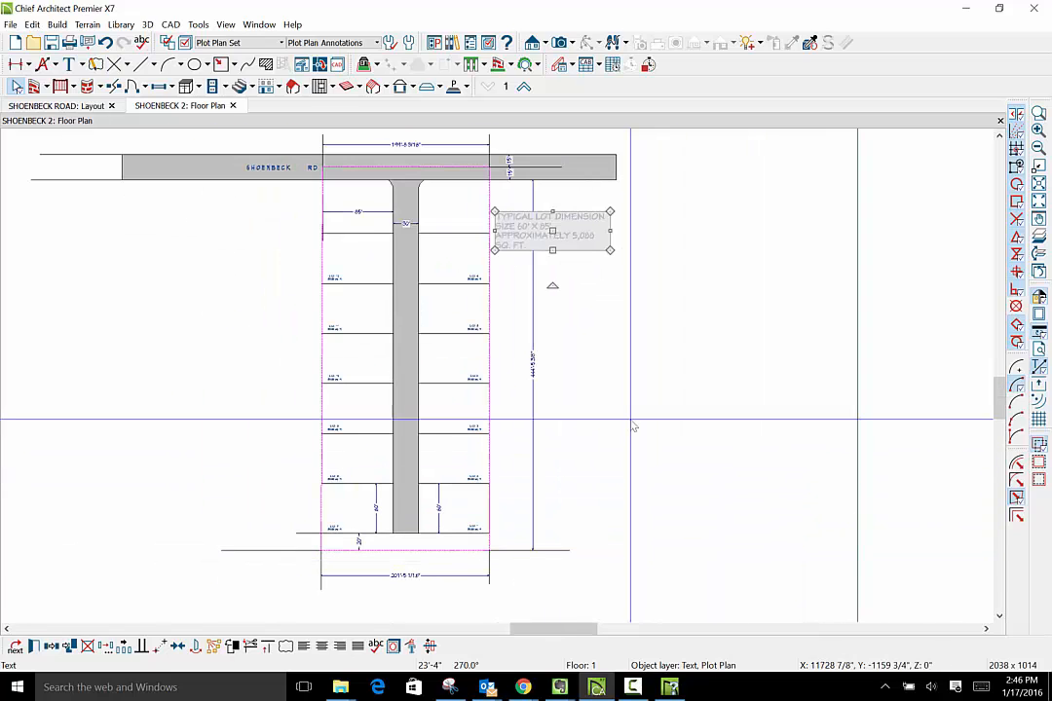
left_click(633, 426)
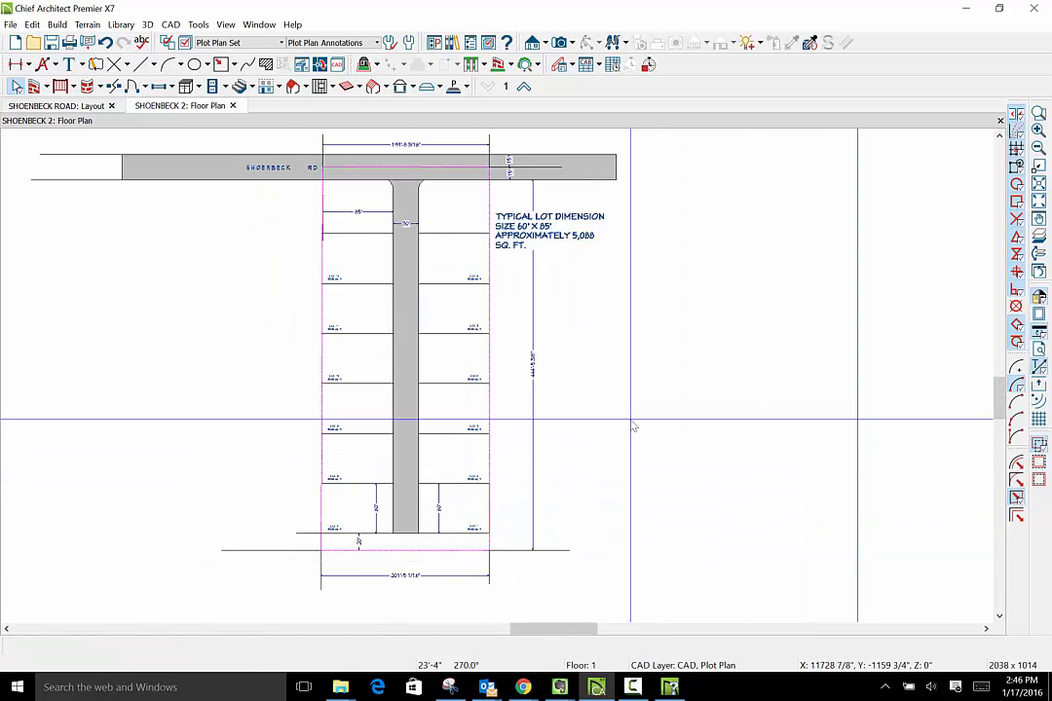